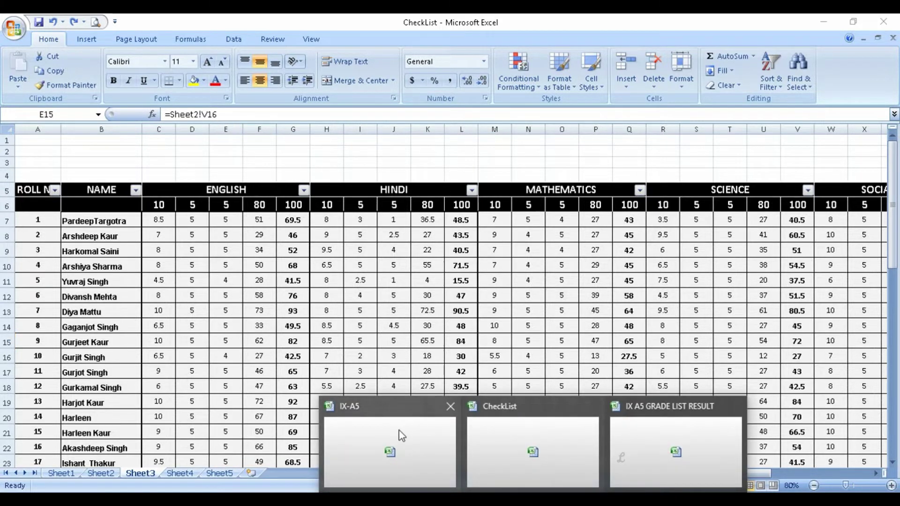
Switch to the IX-A5 workbook and scan the GENERAL DATA header blocks, including Discipline and For Final RC
left_click(398, 431)
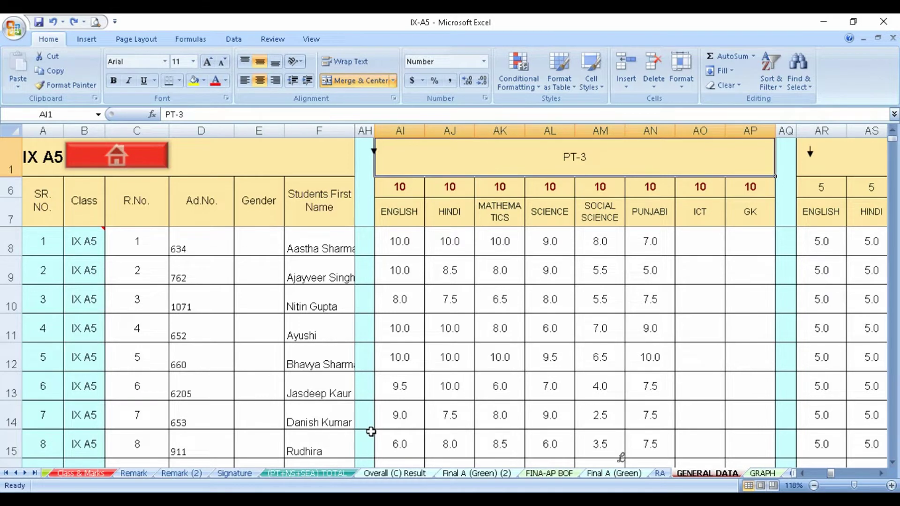
key("Right")
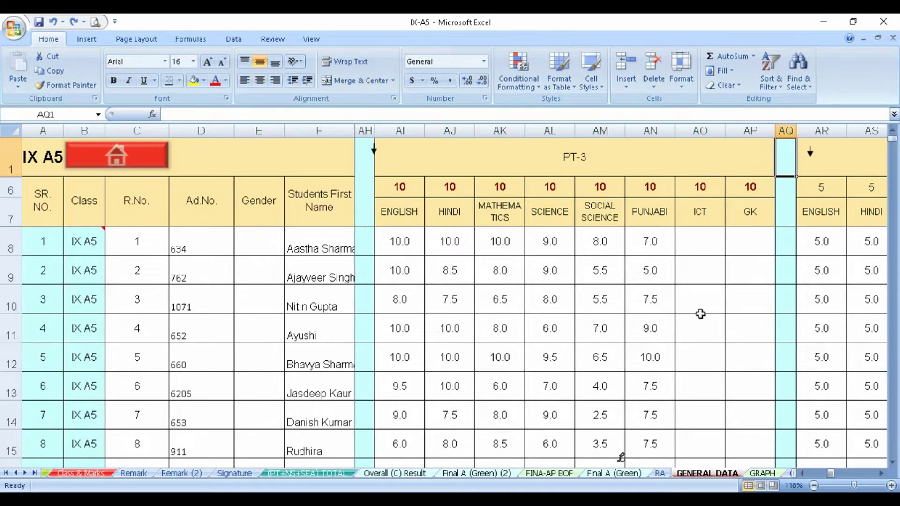
key("Right")
key("Right")
key("Down")
key("Down")
key("Down")
key("Down")
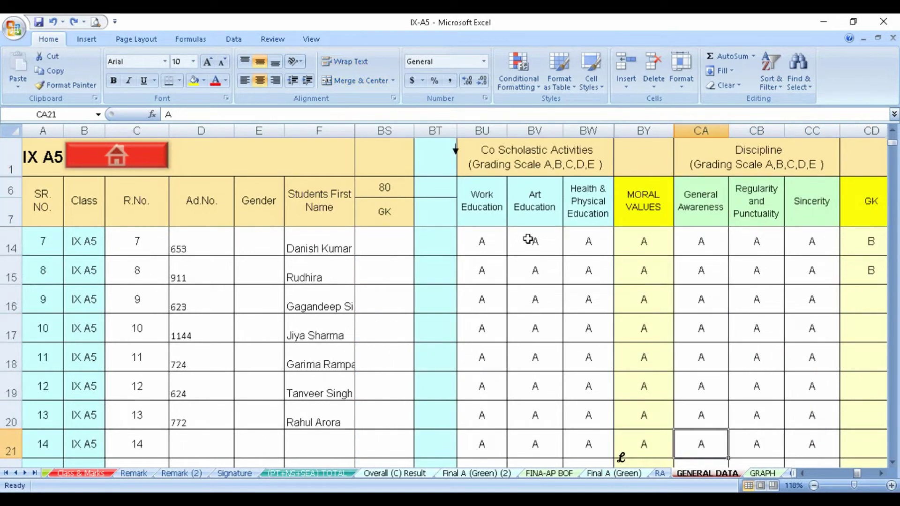
key("ctrl+Up")
key("Left")
Check the address/DOB, PT-2 and AE marks headers, then minimize IX-A5
key("Left")
key("Left")
key("Home")
key("Left")
key("Left")
key("Left")
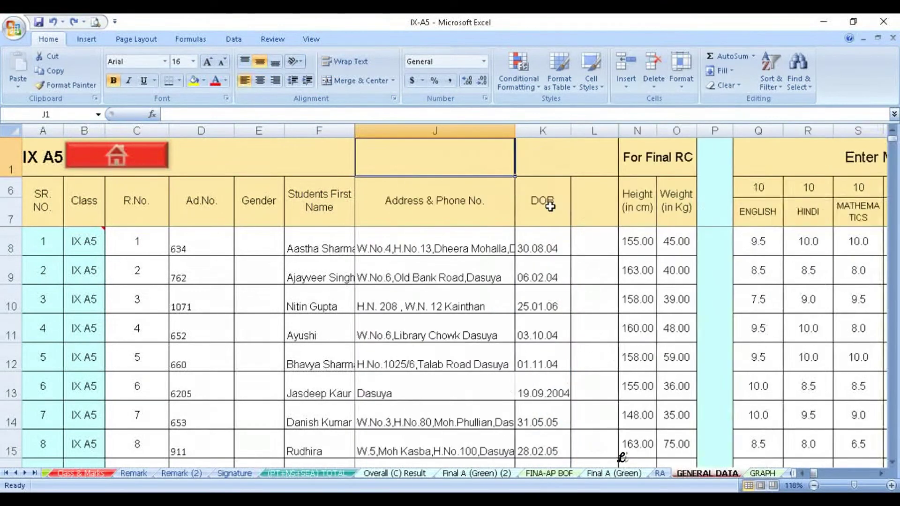
key("Left")
key("Right")
key("Right")
key("Right")
key("Right")
key("Right")
key("Right")
key("Right")
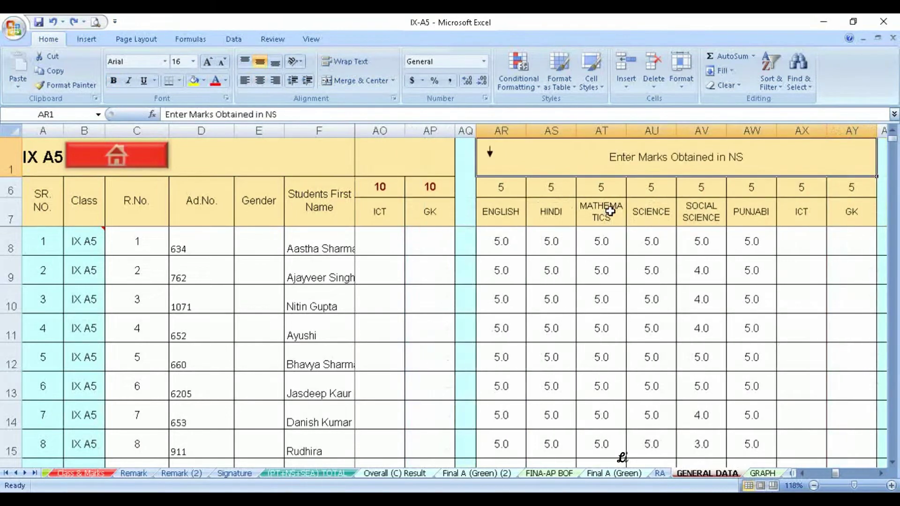
key("Right")
key("Right")
key("Right")
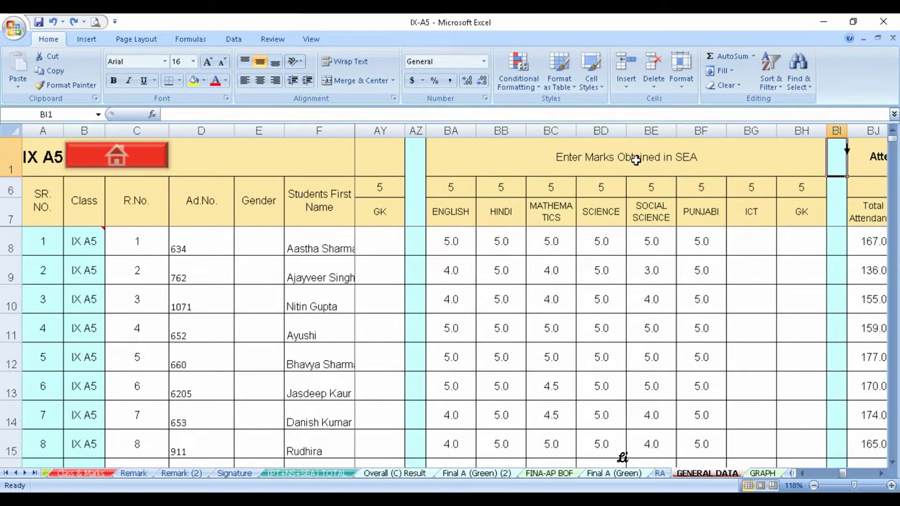
key("Right")
key("Right")
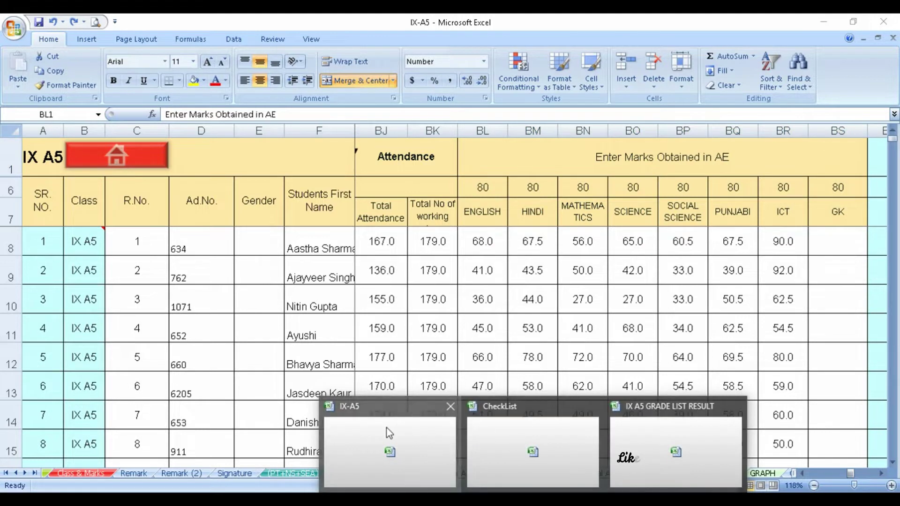
left_click(824, 21)
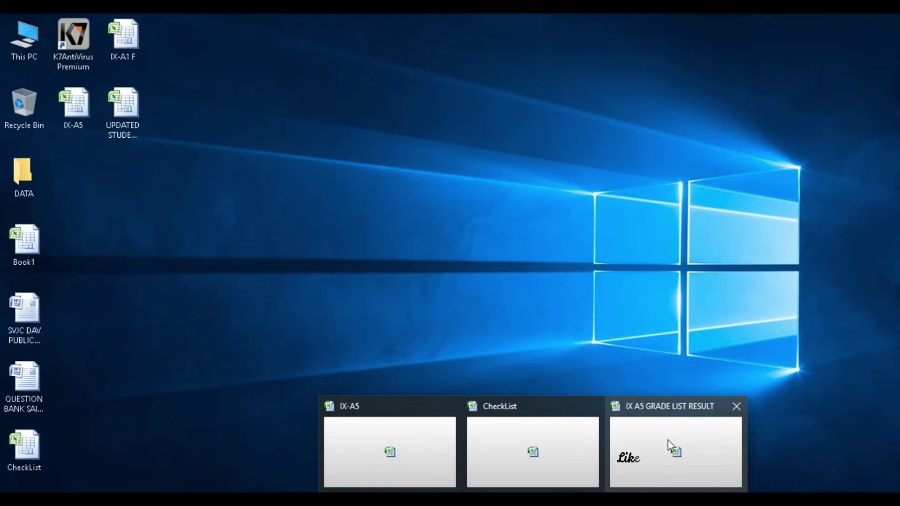
Bring up IX A5 GRADE LIST RESULT and look over columns A, J, R and Z (AE MATHEMATICS)
left_click(668, 440)
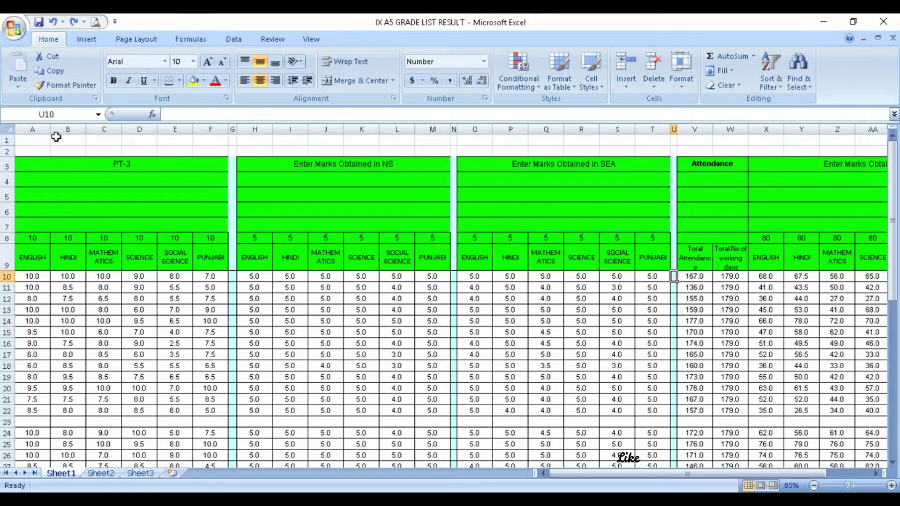
left_click(32, 129)
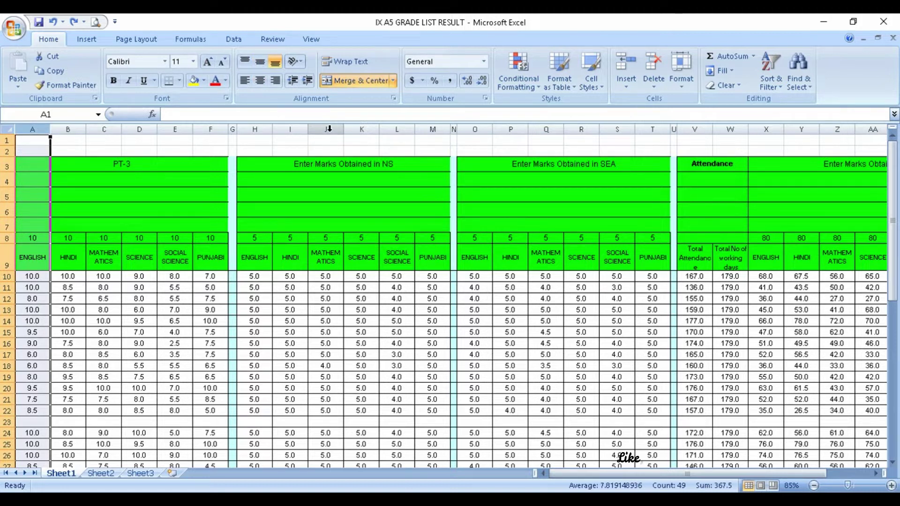
left_click(329, 130)
left_click(576, 129)
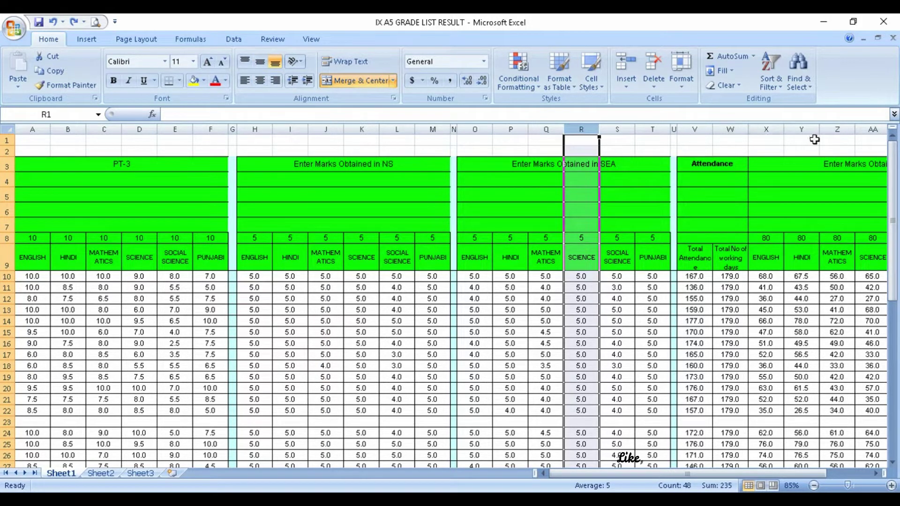
left_click(833, 127)
left_click_drag(749, 474, 791, 462)
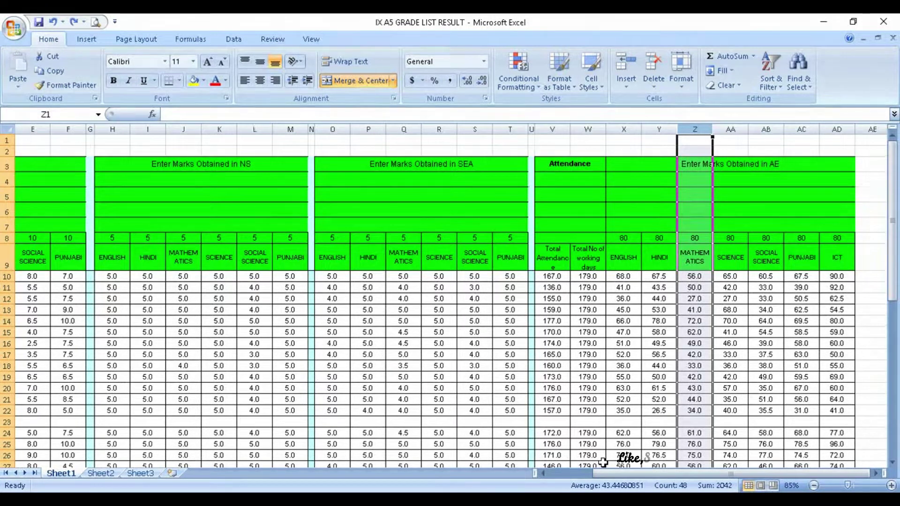
Insert a new blank Sheet4, then switch back to the IX-A5 workbook
left_click(172, 474)
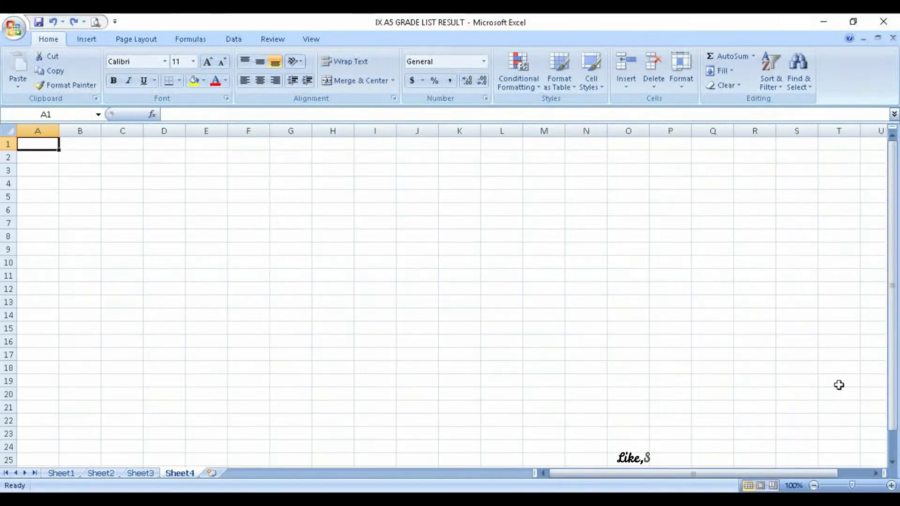
scroll(299, 329, "up", 2)
left_click(533, 499)
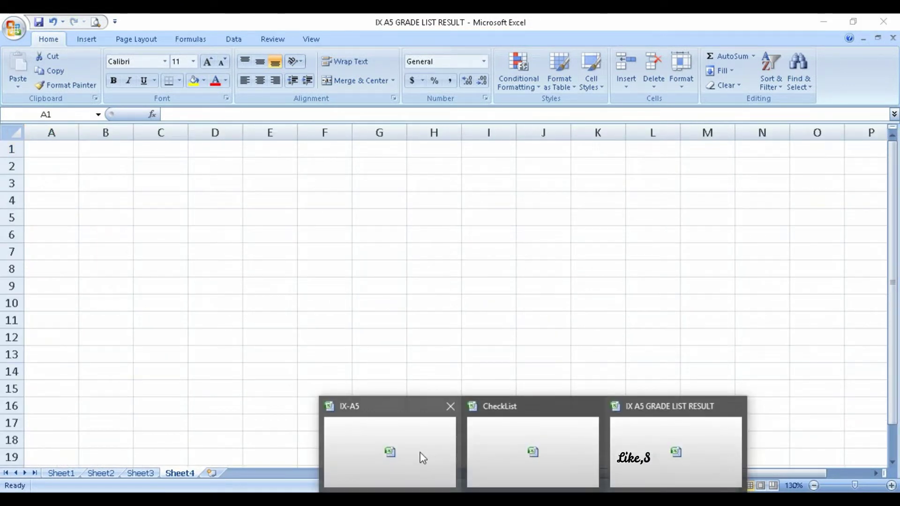
left_click(423, 458)
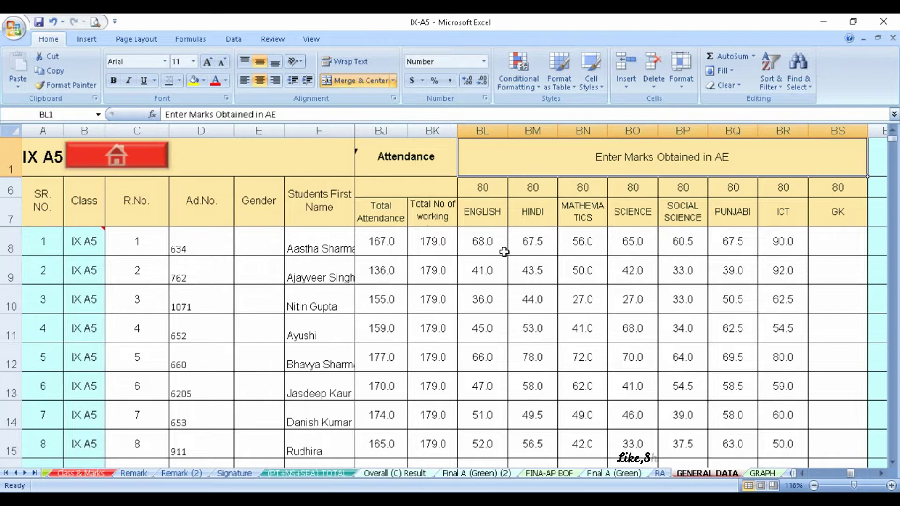
Review the first student's AE, SEA, NS and PT-3 marks on GENERAL DATA
left_click(533, 242)
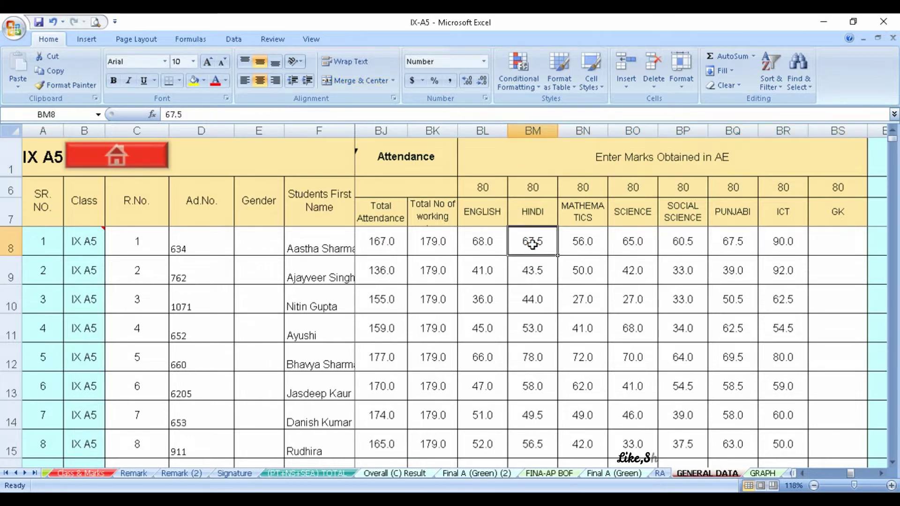
key("Up")
key("Up")
key("Down")
key("Down")
key("Down")
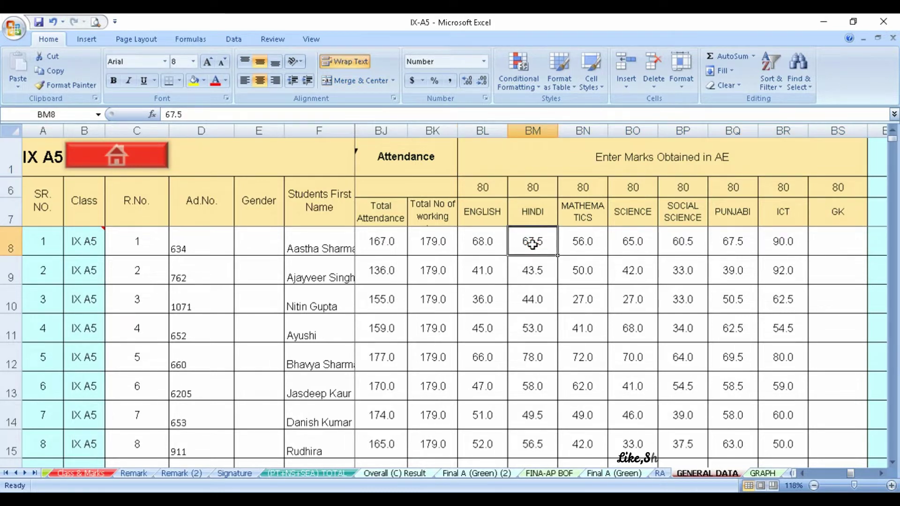
key("Left")
key("Left")
key("Left")
key("Left")
key("Left")
key("Left")
key("Left")
key("Left")
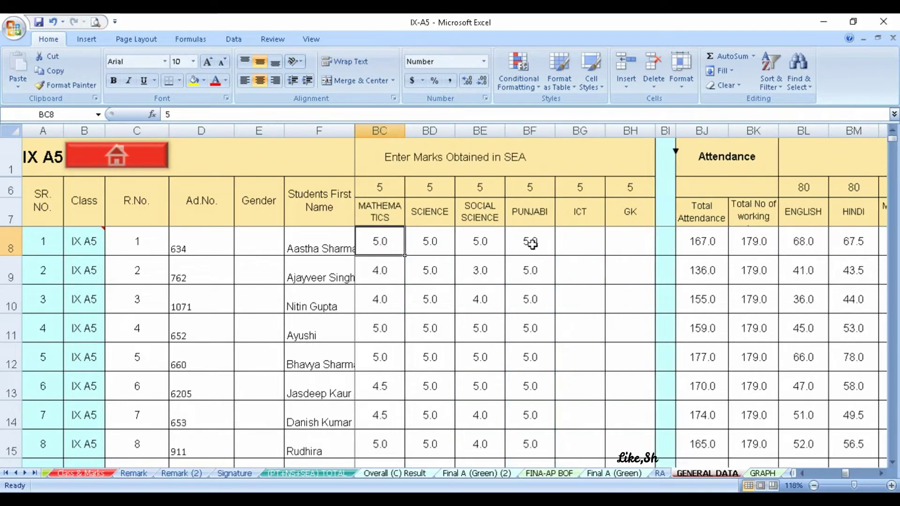
key("Left")
key("Left")
key("Left")
key("Left")
key("Left")
key("Left")
key("Left")
key("Left")
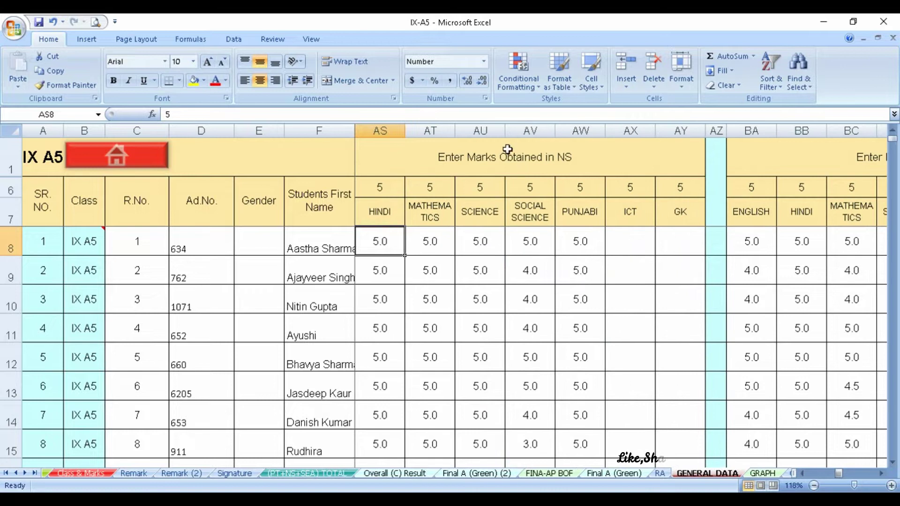
left_click(480, 155)
left_click(469, 243)
key("Left")
key("Left")
key("Left")
key("Left")
key("Left")
key("Left")
key("Left")
key("Left")
key("Left")
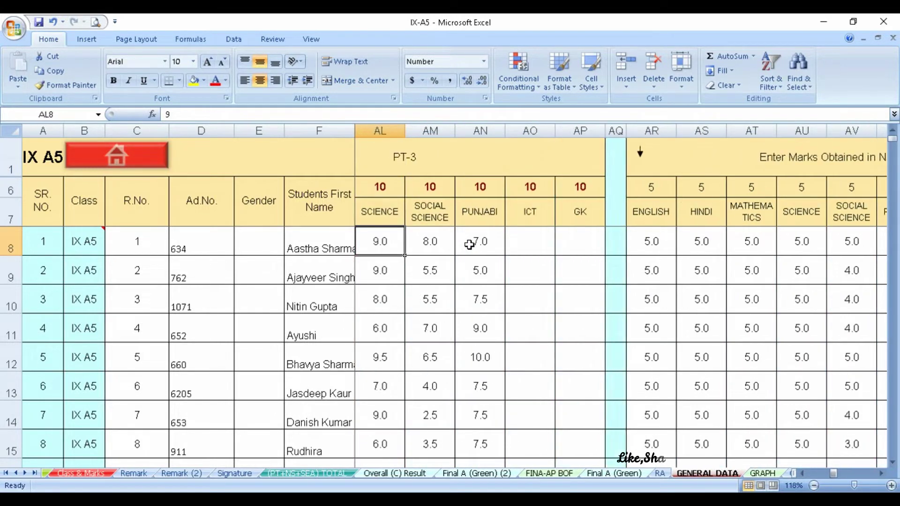
key("Left")
key("Left")
key("Left")
key("Left")
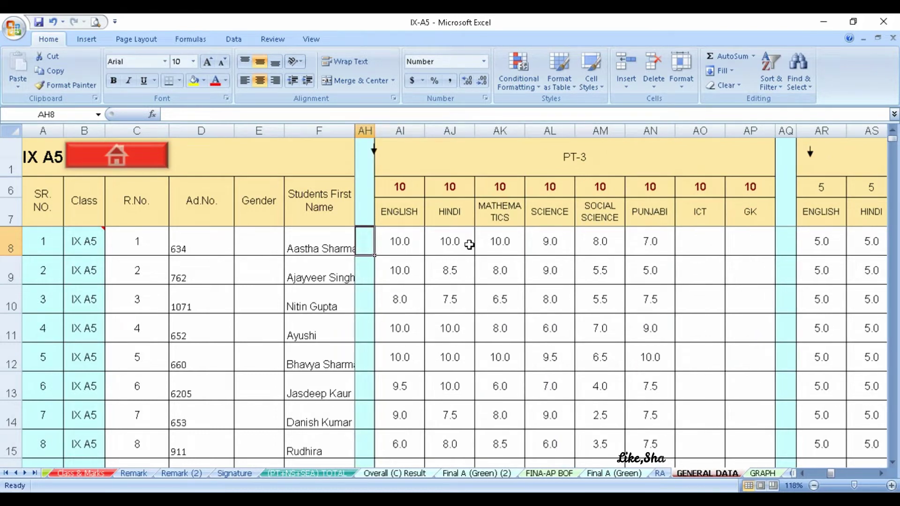
Select the marks block from the PT-3 header AI1 through BS55
left_click_drag(405, 152, 413, 245)
mouse_move(621, 249)
left_mouse_down()
mouse_move(815, 246)
mouse_move(764, 243)
left_mouse_up()
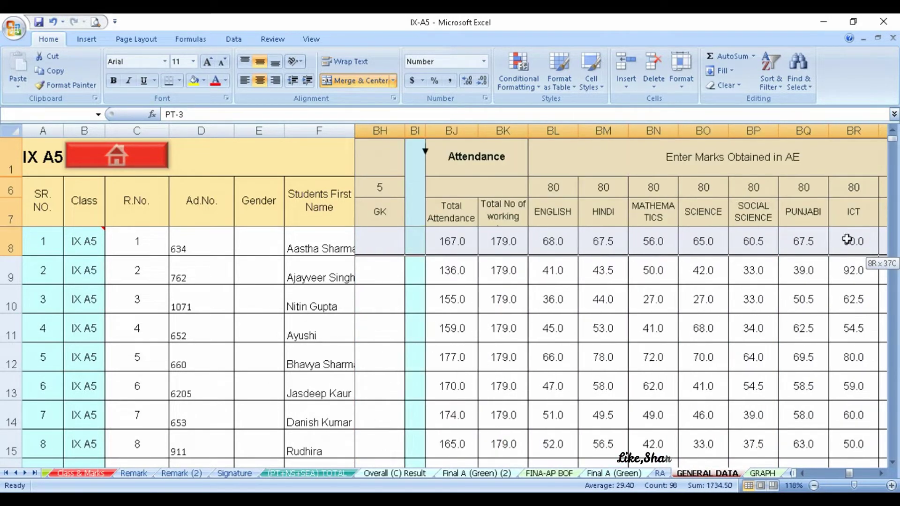
left_click(748, 238)
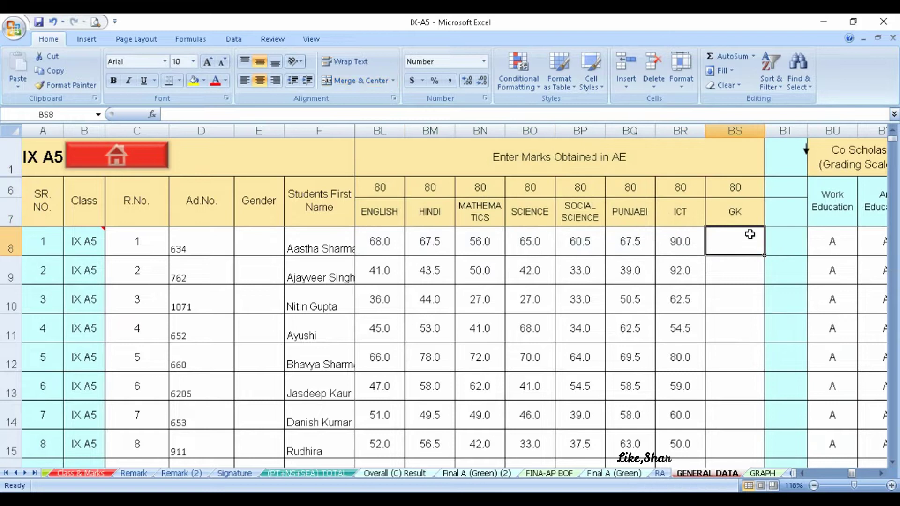
left_click(632, 237)
key("Left")
key("Left")
key("Left")
key("Left")
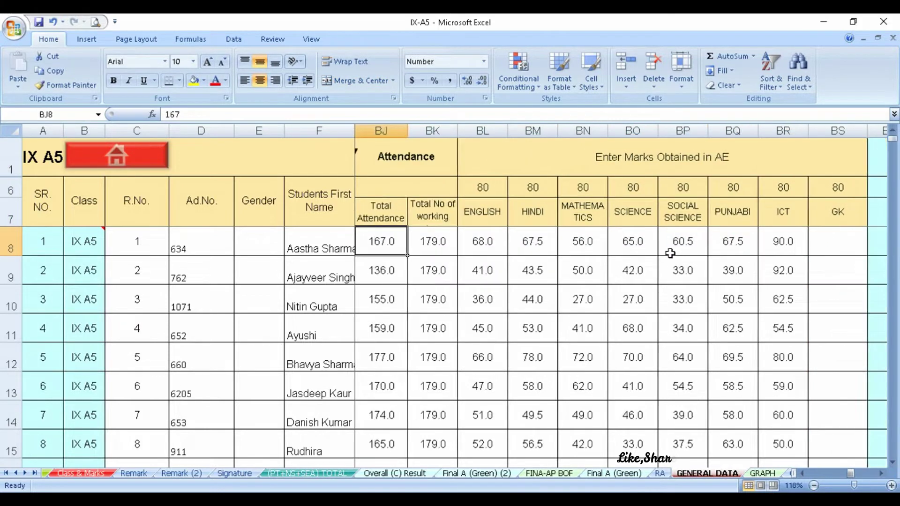
key("Left")
key("Left")
key("Left")
key("Left")
key("Left")
key("Left")
key("Left")
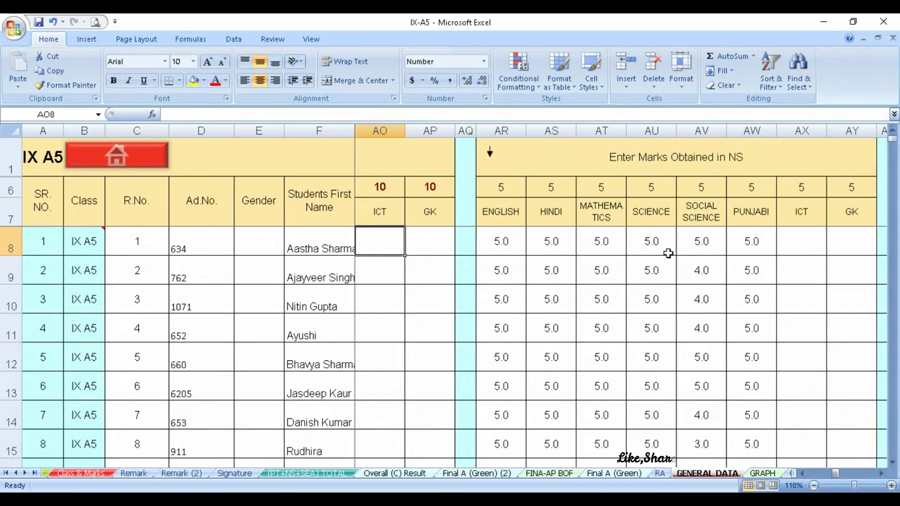
key("Left")
key("Left")
key("Left")
key("Left")
key("Left")
key("Left")
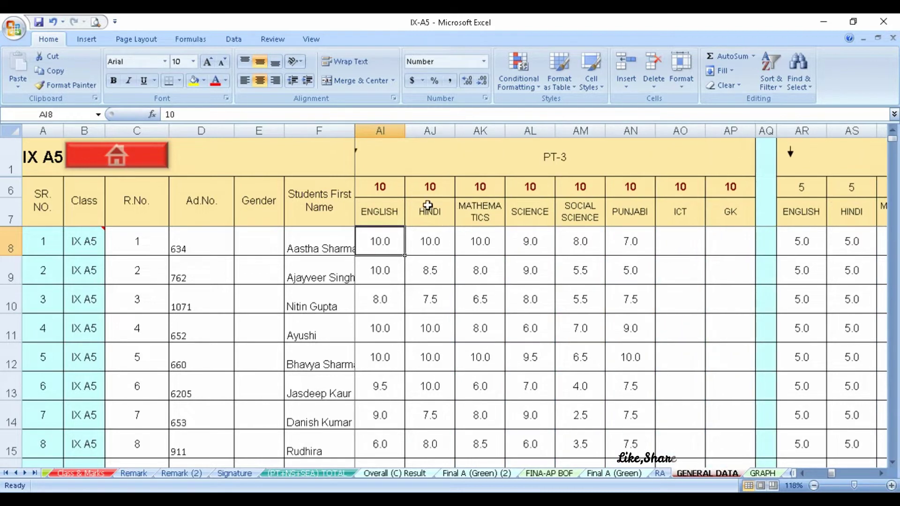
mouse_move(370, 159)
left_mouse_down()
mouse_move(869, 296)
mouse_move(828, 298)
left_mouse_up()
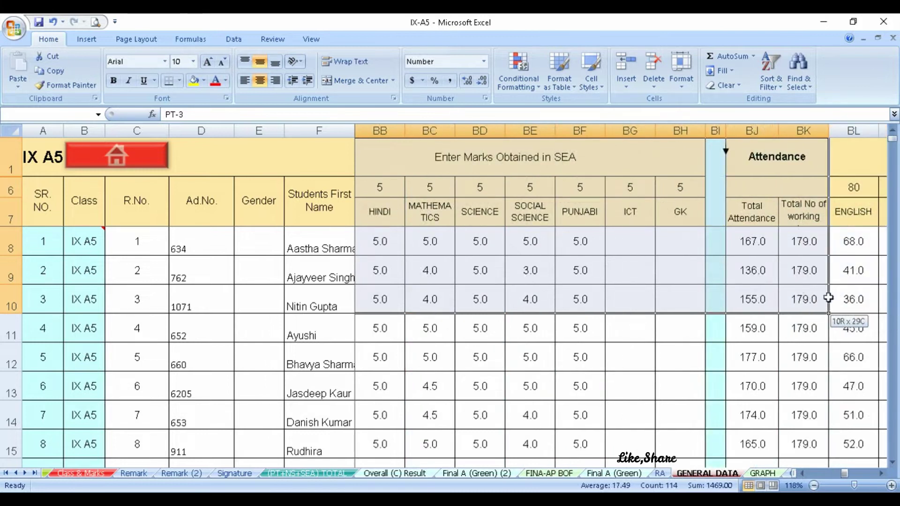
mouse_move(828, 298)
left_mouse_down()
mouse_move(629, 364)
mouse_move(626, 480)
mouse_move(608, 479)
mouse_move(615, 418)
left_mouse_up()
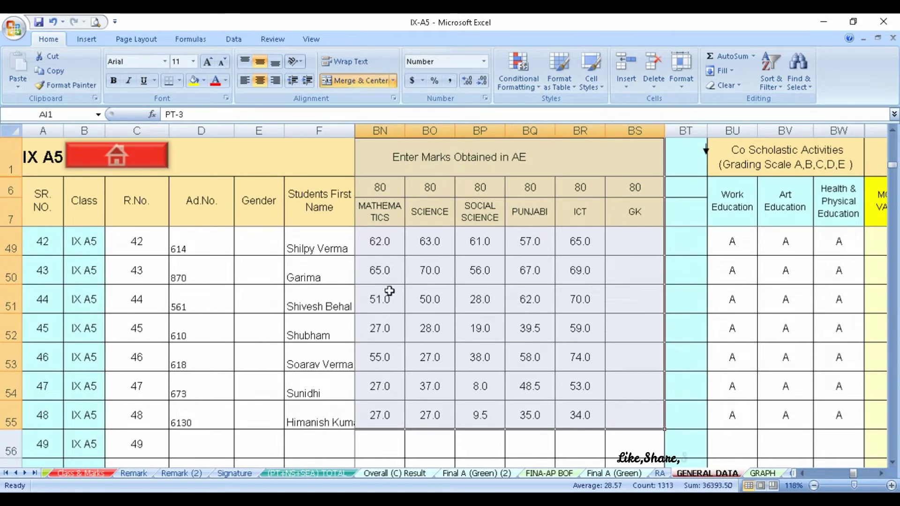
Copy the selected marks block and bring up the IX A5 GRADE LIST RESULT workbook
right_click(439, 276)
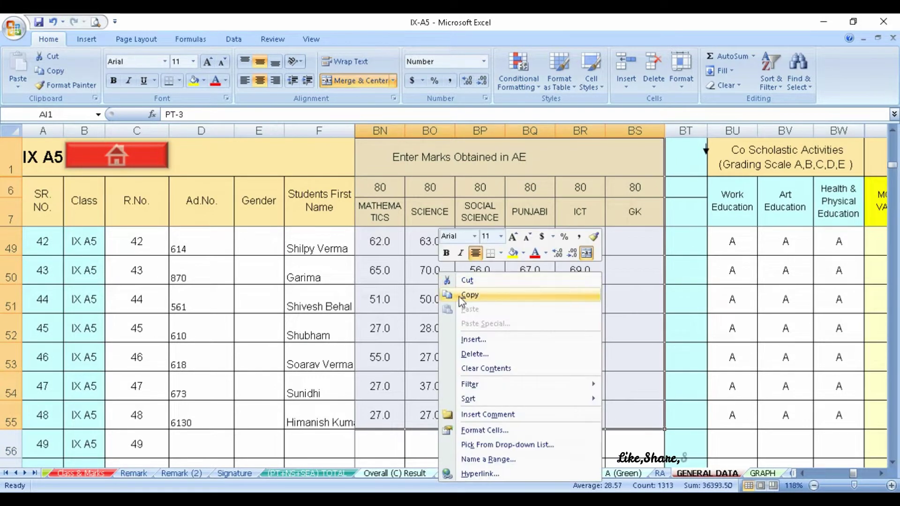
left_click(466, 298)
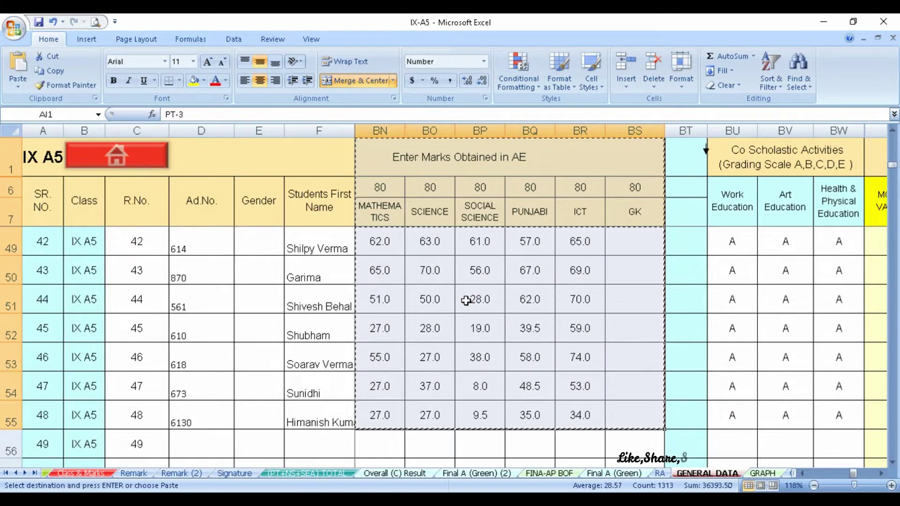
left_click(822, 26)
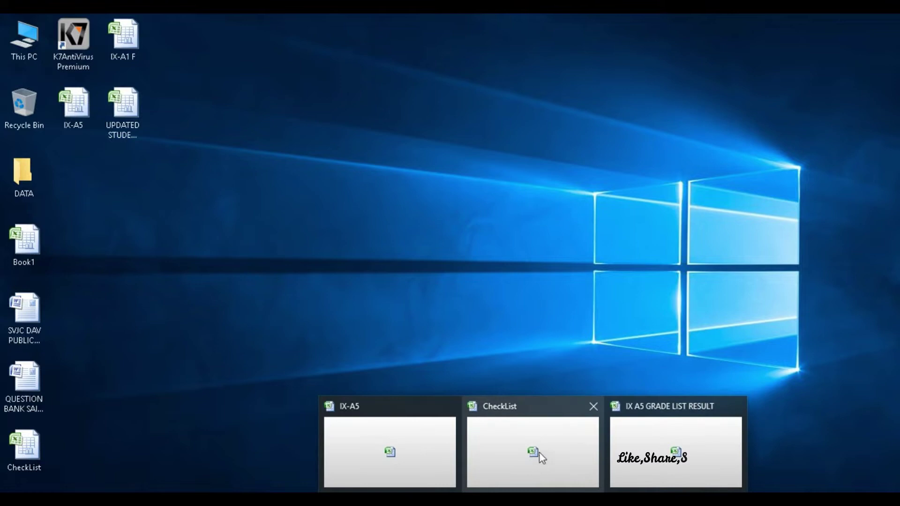
left_click(655, 441)
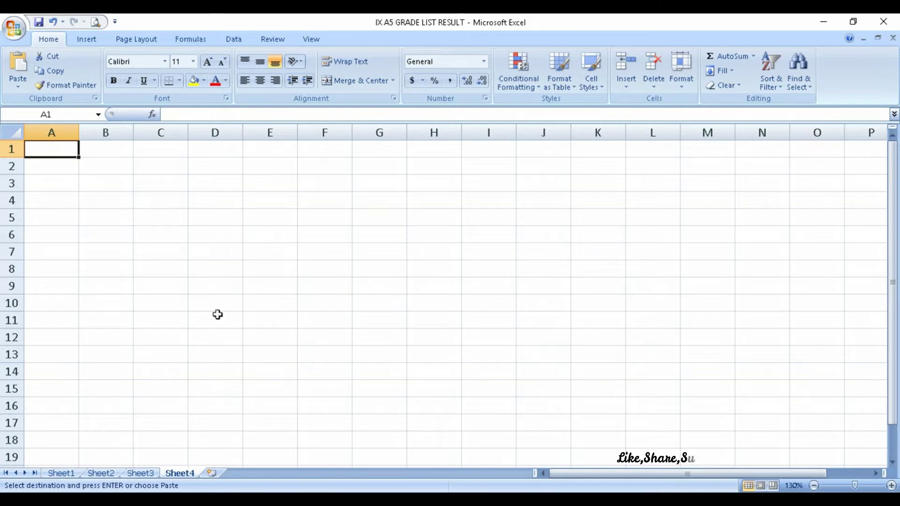
Paste the copied marks at A1 of Sheet4, then switch to IX-A5 and back again
right_click(56, 150)
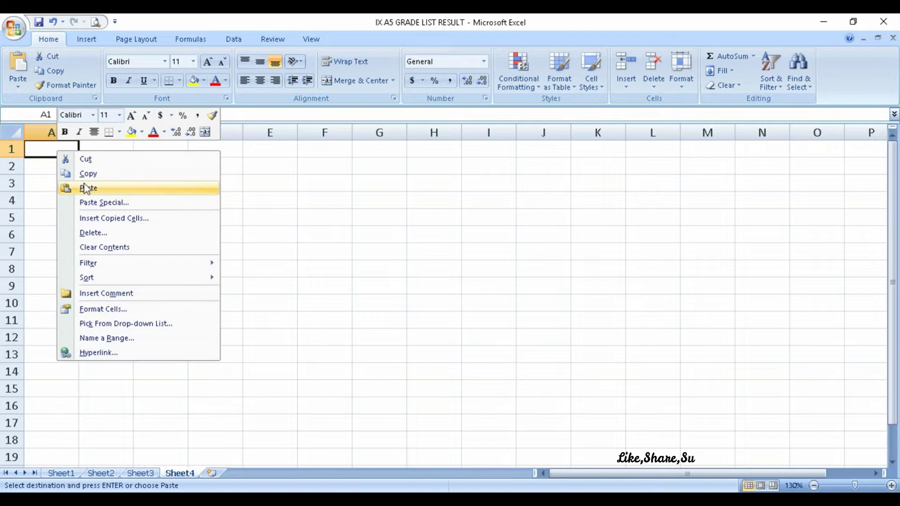
left_click(36, 149)
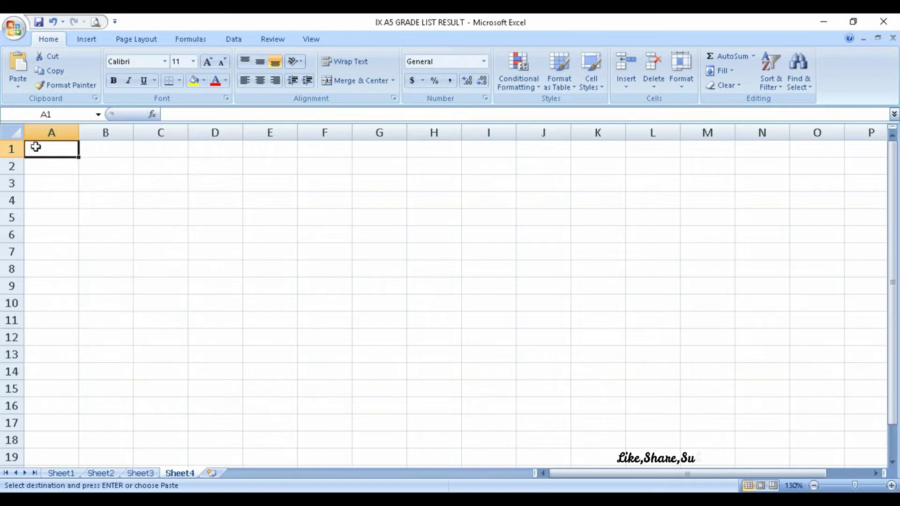
left_click(19, 65)
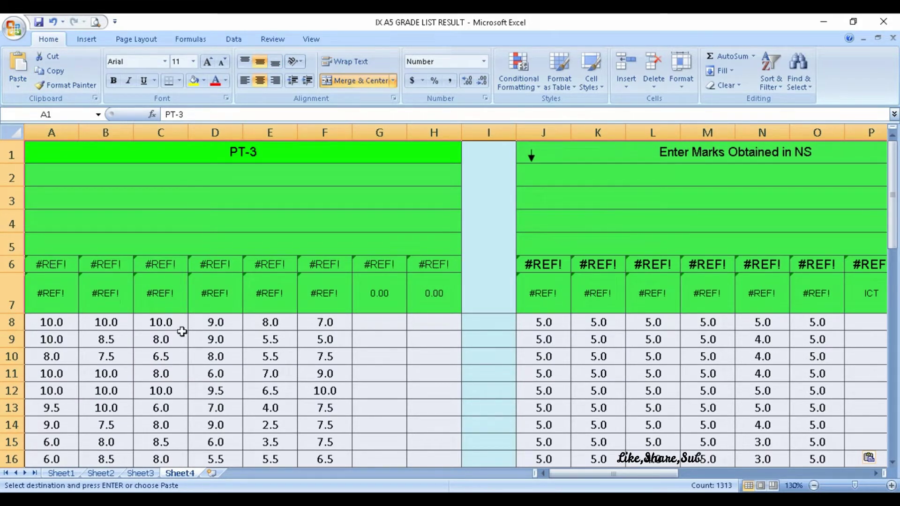
left_click(534, 499)
left_click(434, 469)
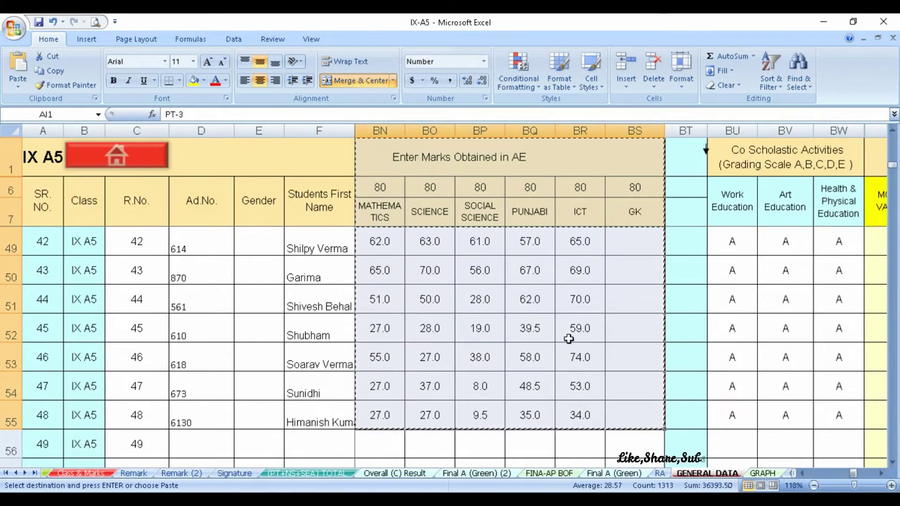
left_click(534, 499)
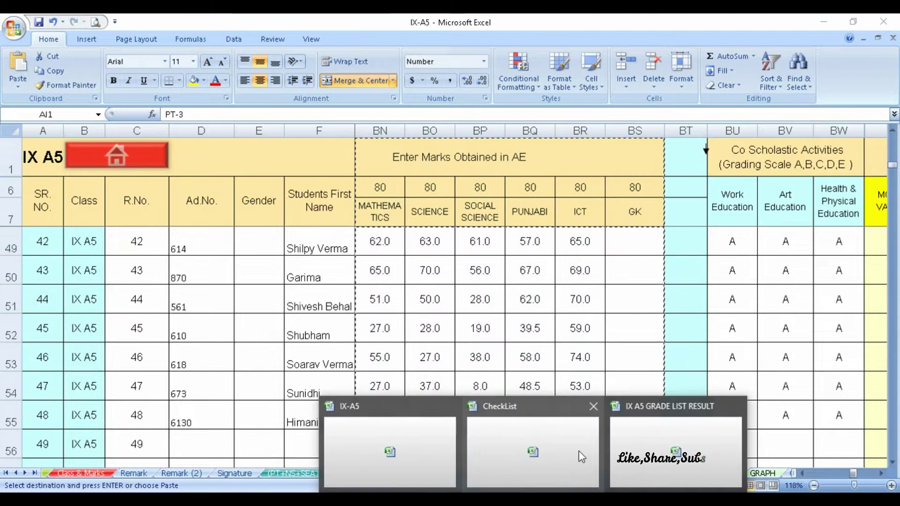
left_click(656, 448)
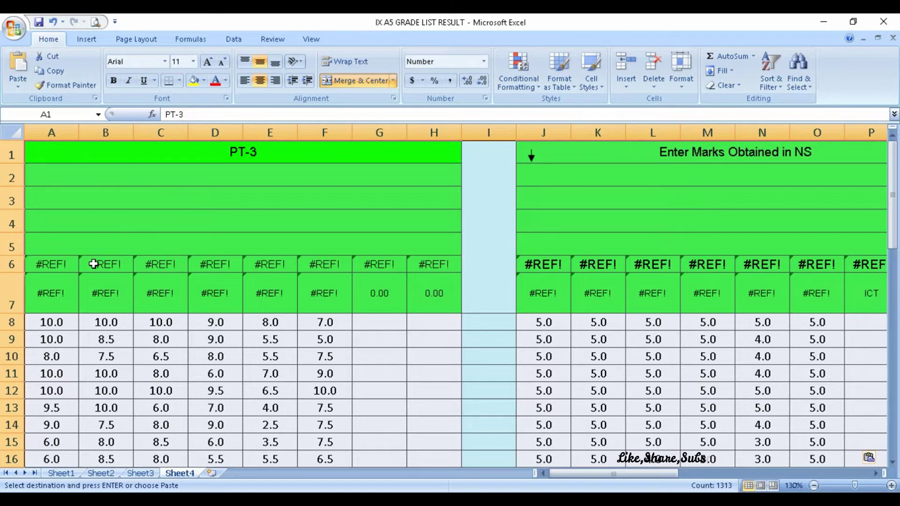
Undo the formatted paste and re-paste the marks at A1 as values only via Paste Special
key("ctrl+z")
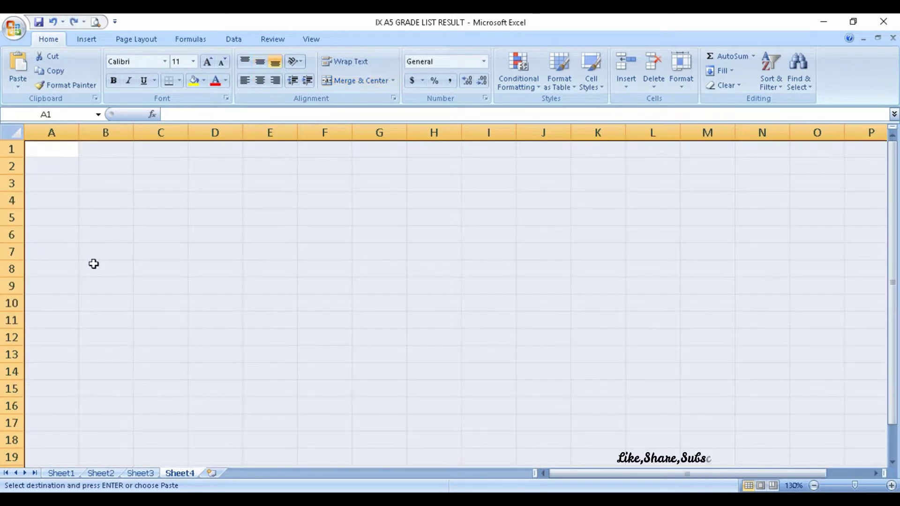
left_click(37, 150)
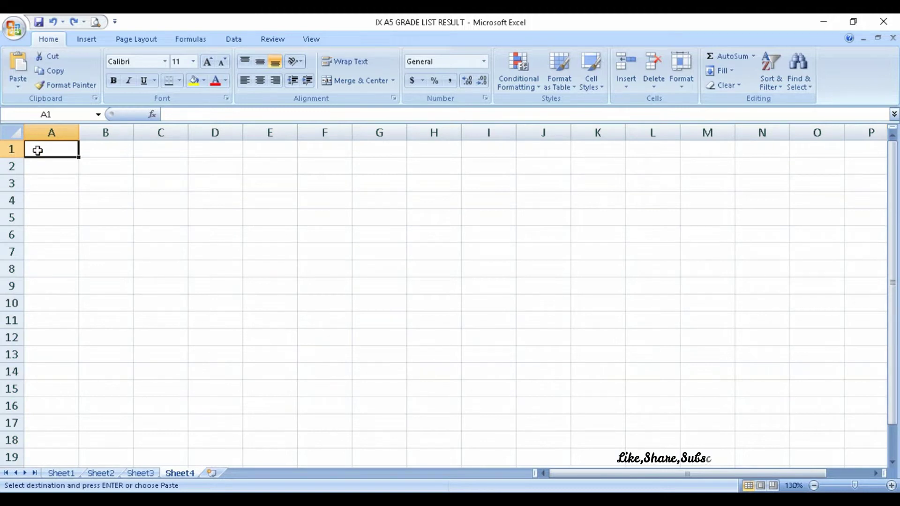
right_click(37, 150)
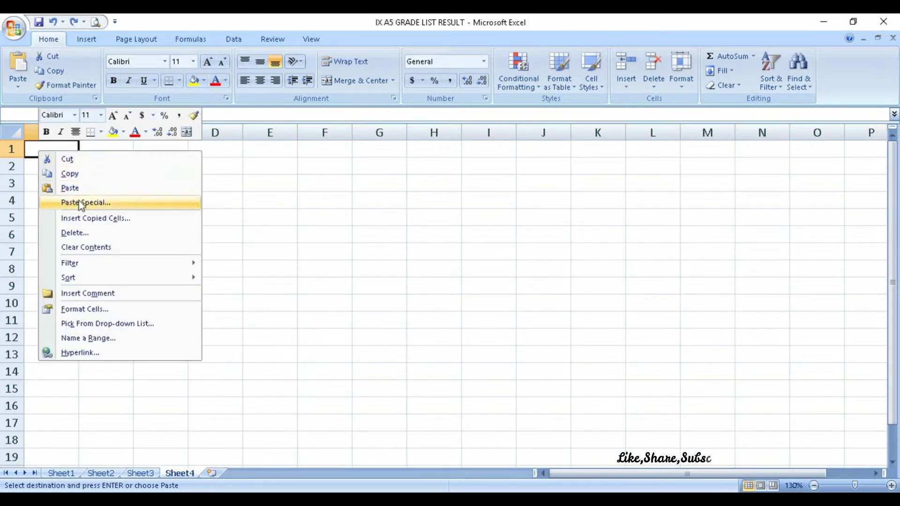
left_click(101, 206)
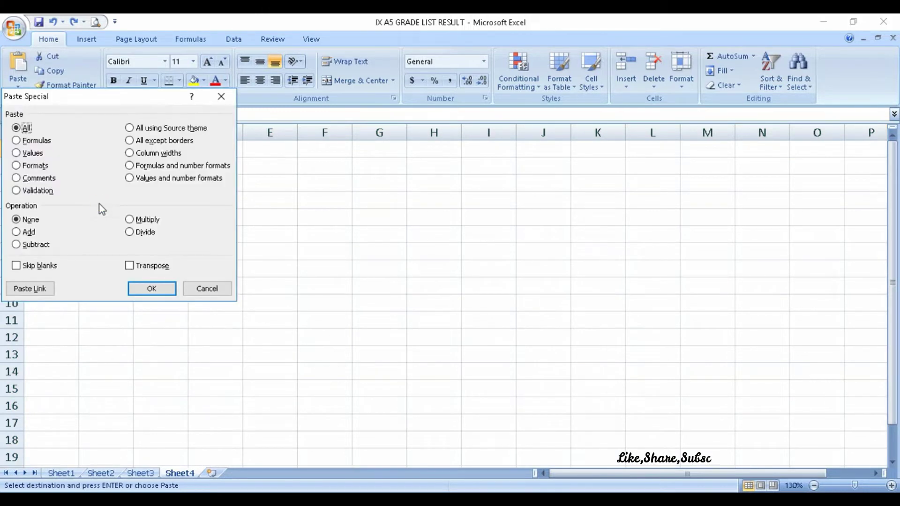
left_click(30, 153)
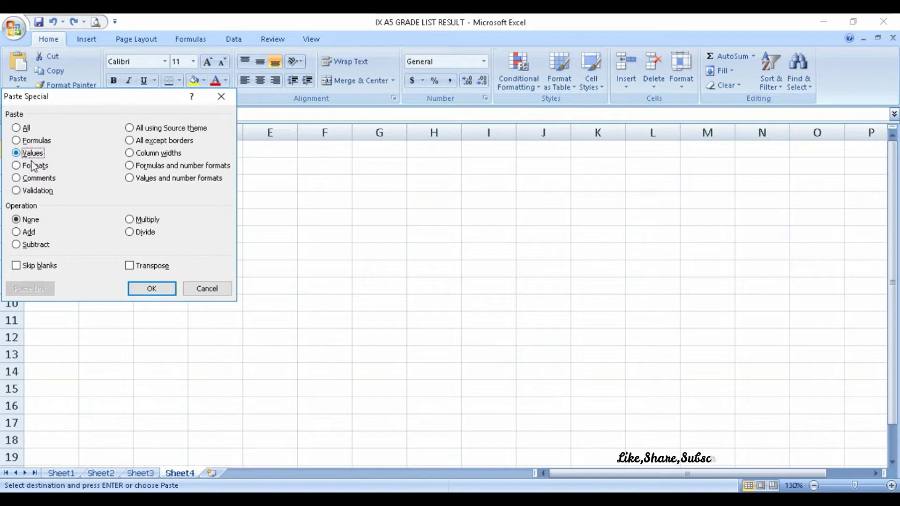
left_click(152, 288)
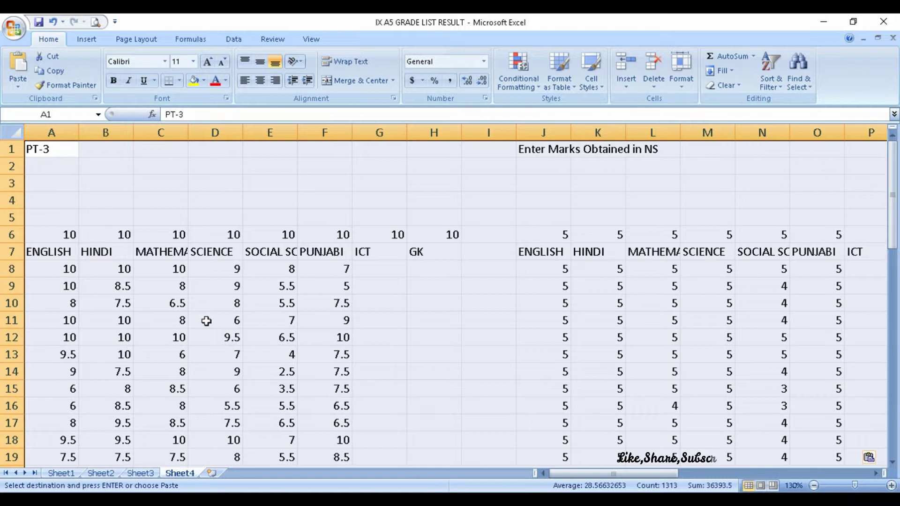
scroll(282, 307, "down", 2)
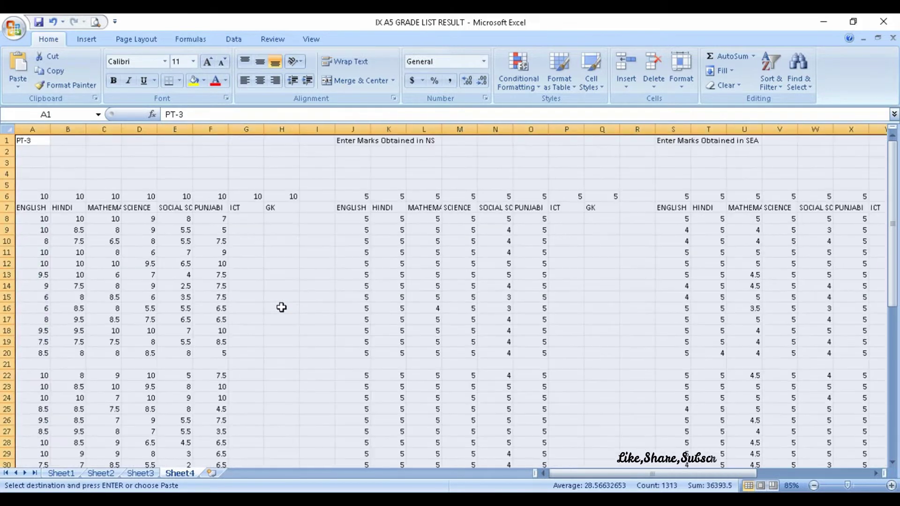
scroll(281, 307, "down", 2)
scroll(281, 307, "down", 2)
scroll(282, 307, "up", 2)
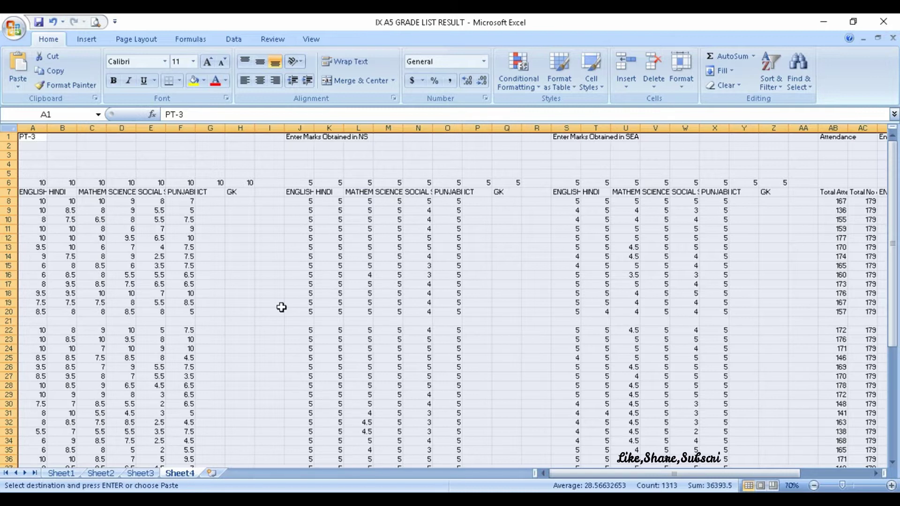
Go via Sheet3 to Sheet2 to view the roll number, name and subject marks table
left_click(143, 473)
left_click(110, 475)
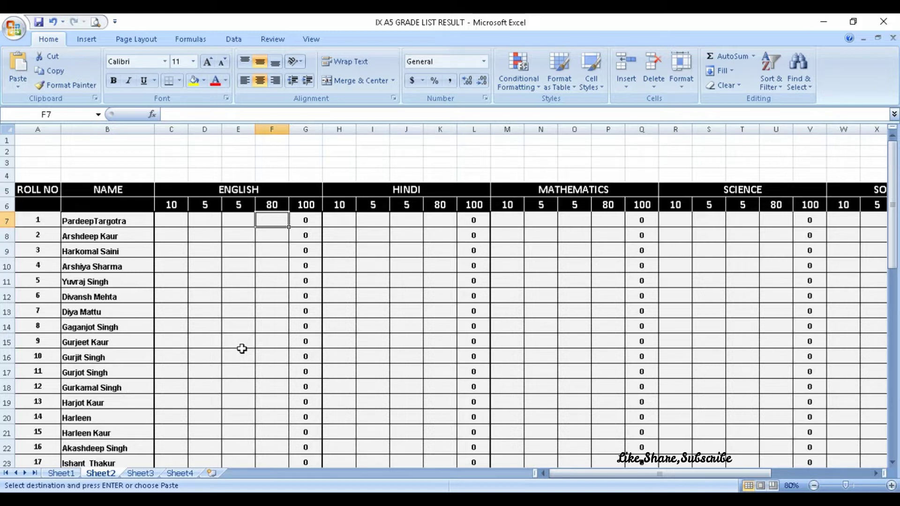
Return to Sheet4 and undo the values-only paste of the marks
left_click(140, 473)
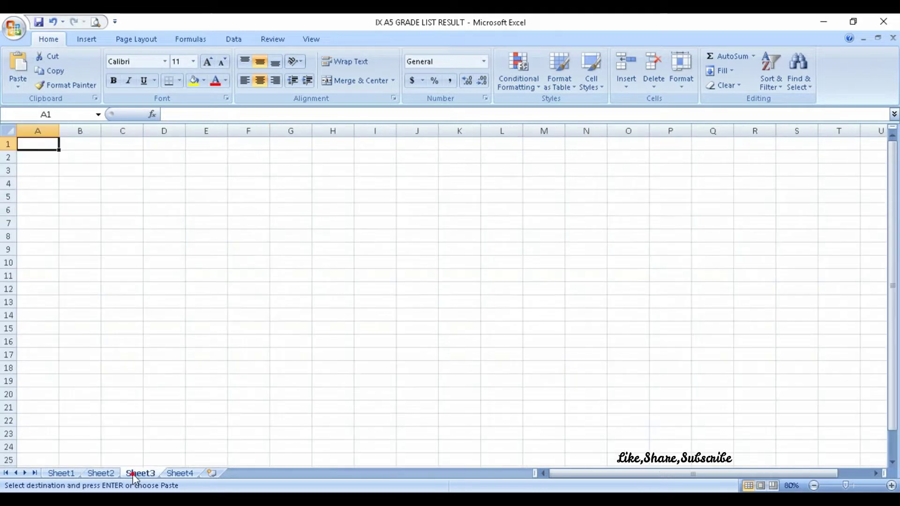
left_click(180, 474)
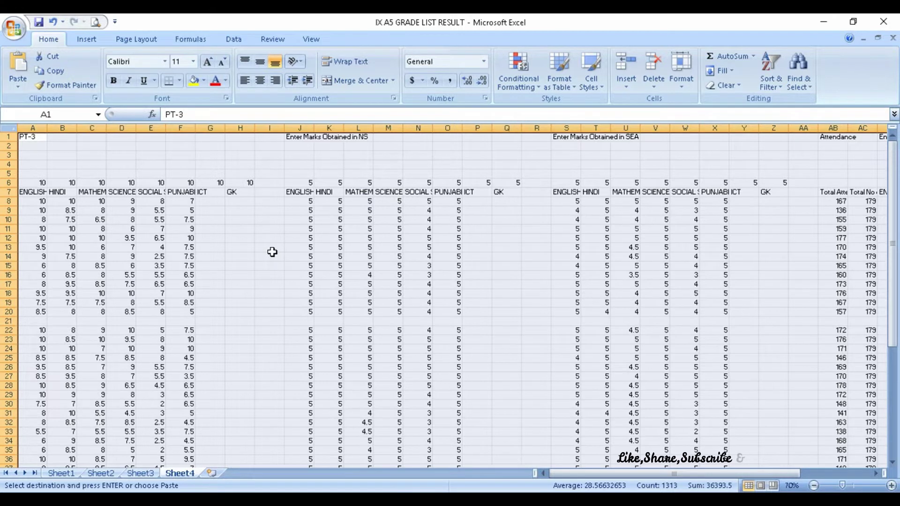
scroll(272, 252, "down", 1)
scroll(272, 252, "down", 1)
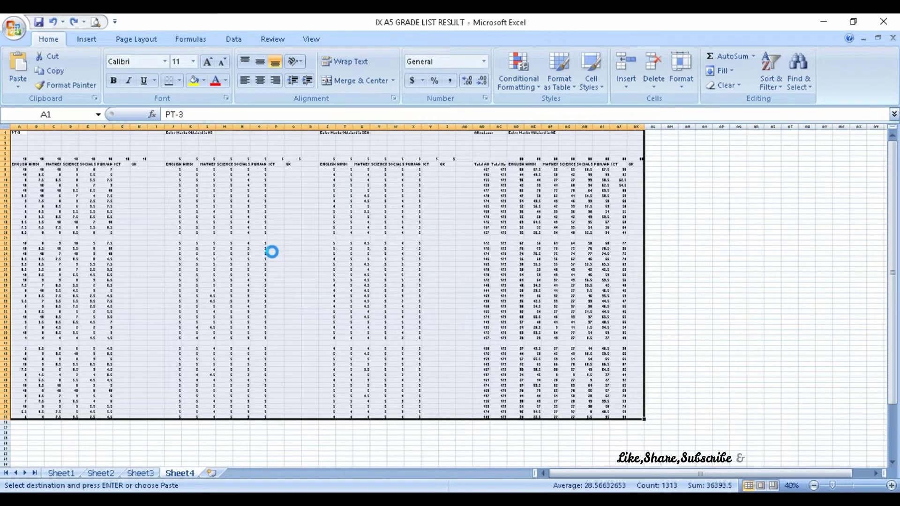
scroll(272, 252, "up", 1)
scroll(272, 252, "up", 1)
scroll(271, 252, "up", 1)
scroll(272, 252, "up", 1)
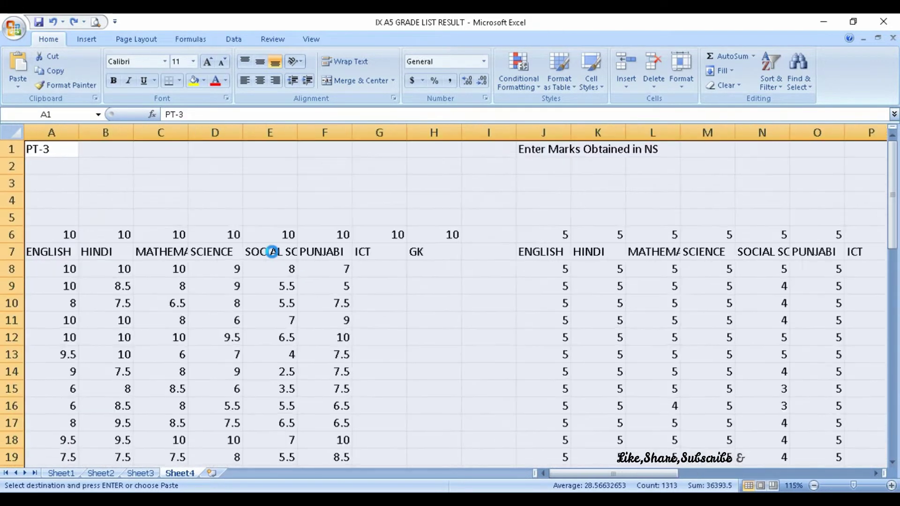
key("ctrl+z")
scroll(272, 252, "up", 1)
scroll(272, 252, "up", 2)
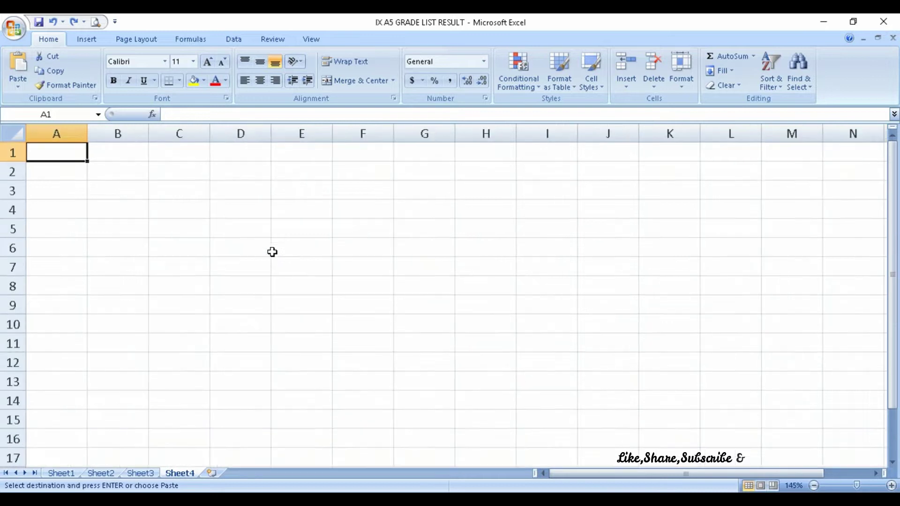
Re-paste the copied marks with formatting at A1 and select the #REF! header cells A6:H6
right_click(74, 155)
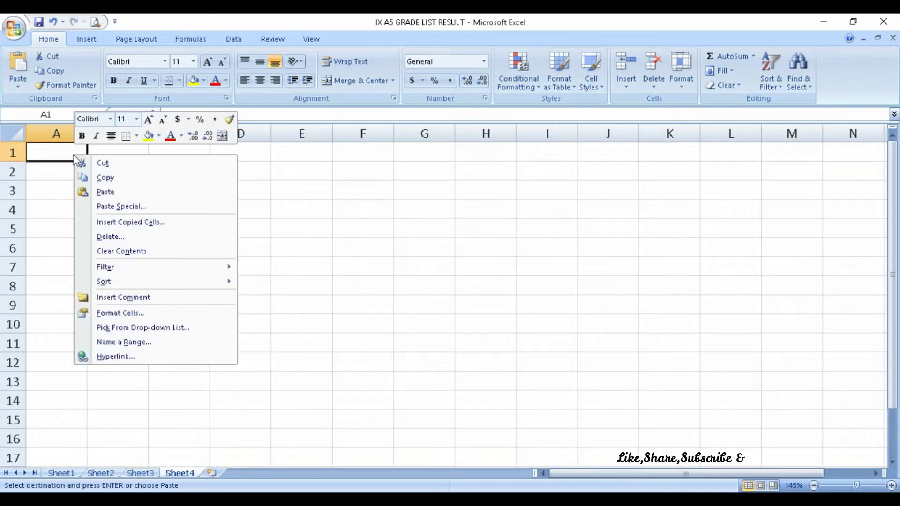
left_click(104, 193)
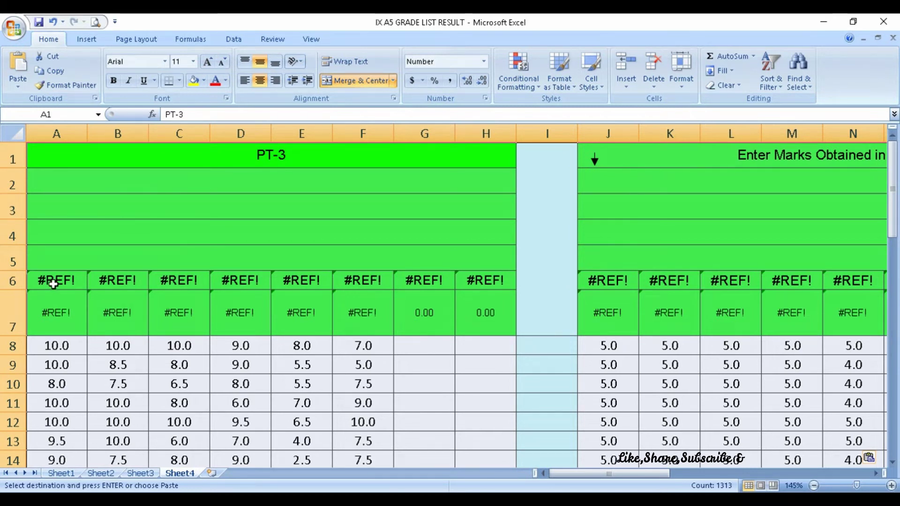
left_click_drag(54, 284, 461, 284)
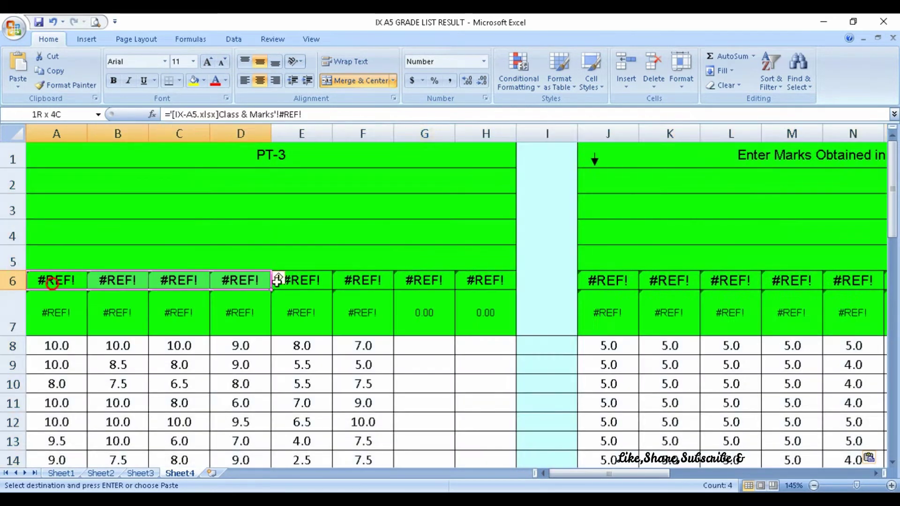
left_click(531, 491)
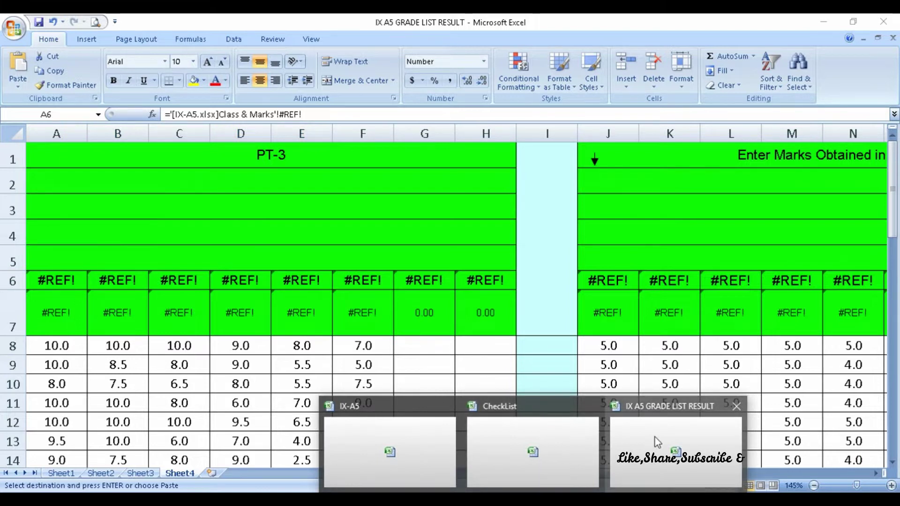
Copy IX-A5's PT-2 subject headers ENGLISH to PUNJABI, then bring up the grade list workbook
left_click(419, 443)
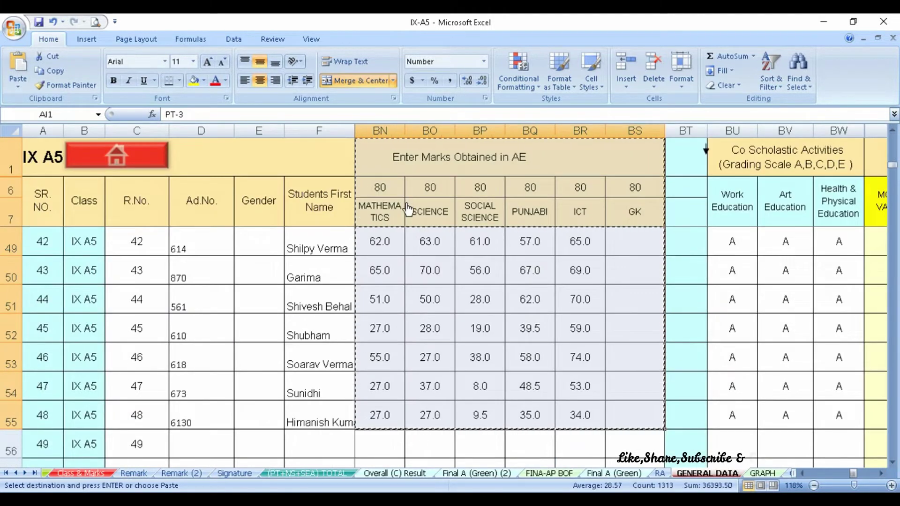
key("Left")
key("Left")
key("Left")
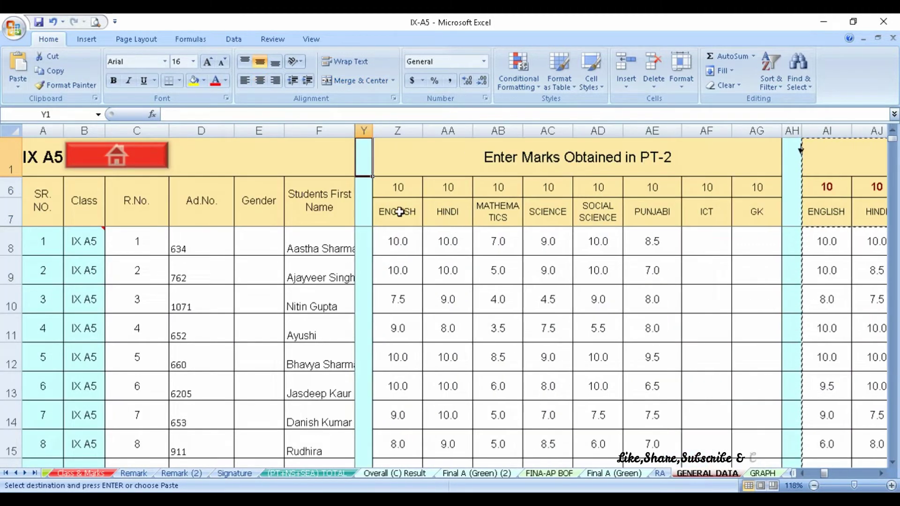
left_click_drag(399, 212, 645, 215)
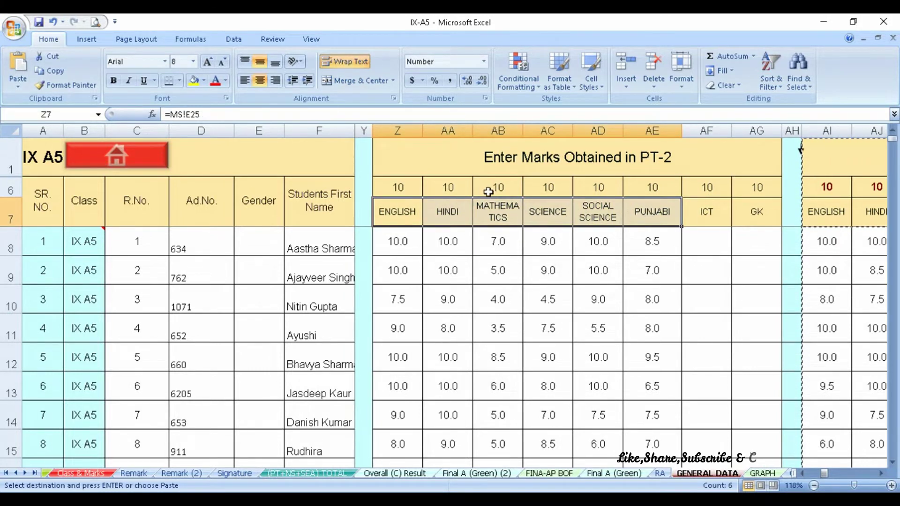
right_click(455, 209)
left_click(485, 233)
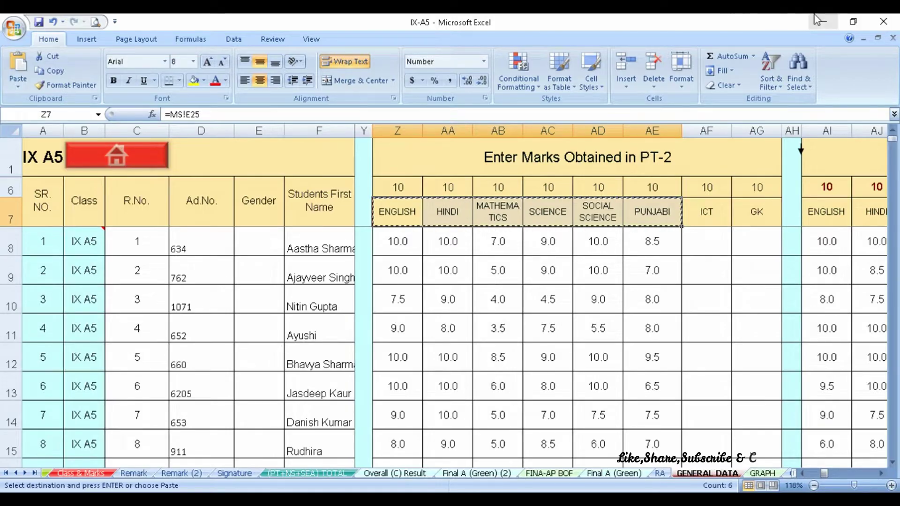
left_click(823, 22)
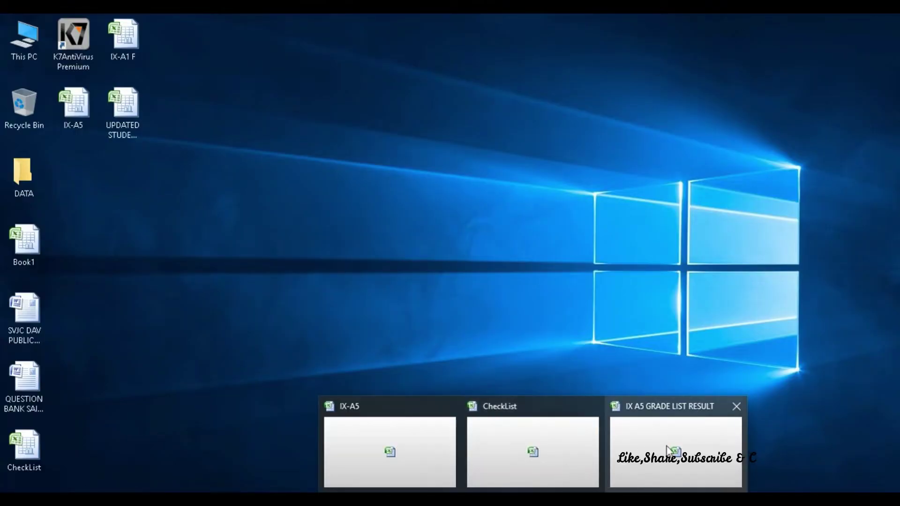
left_click(667, 445)
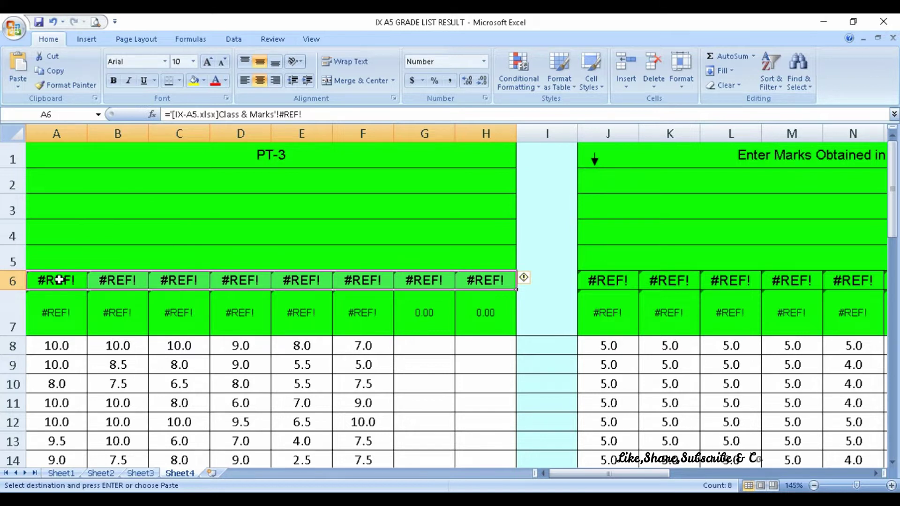
Paste the subject names into A6 as values only via Paste Special
right_click(59, 280)
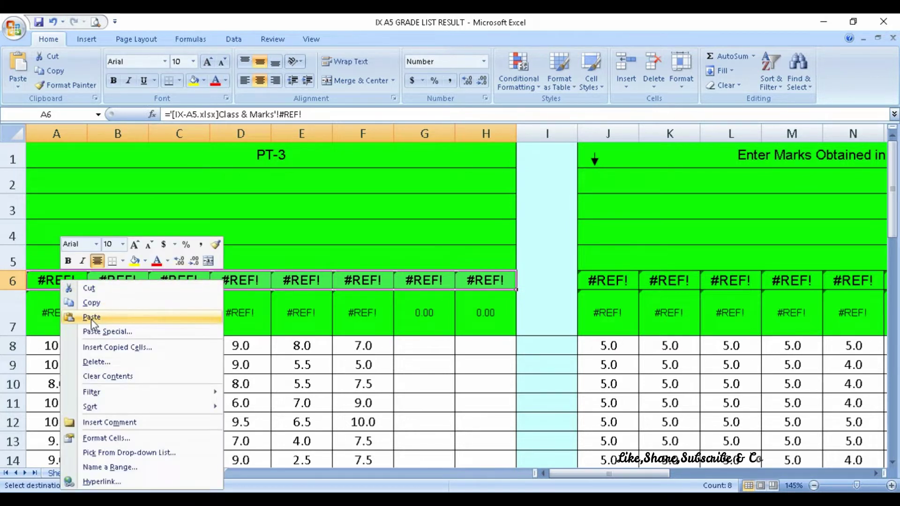
left_click(91, 317)
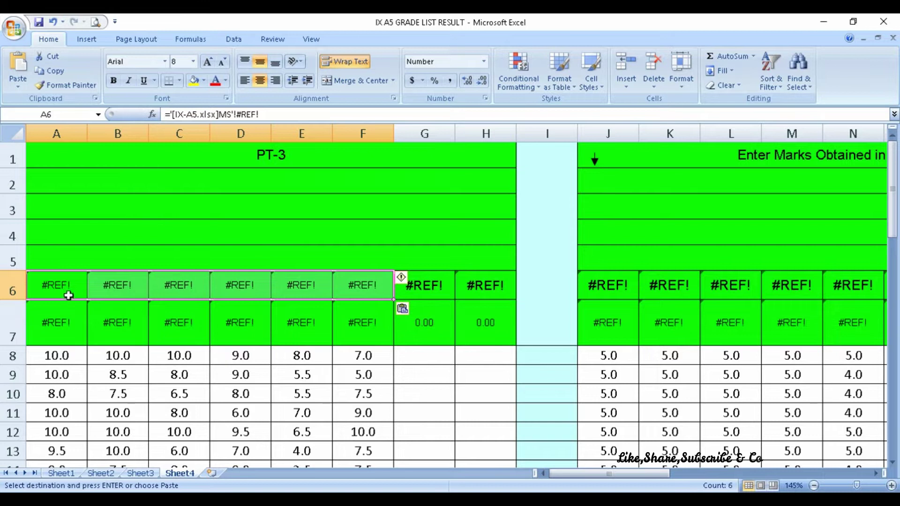
right_click(47, 287)
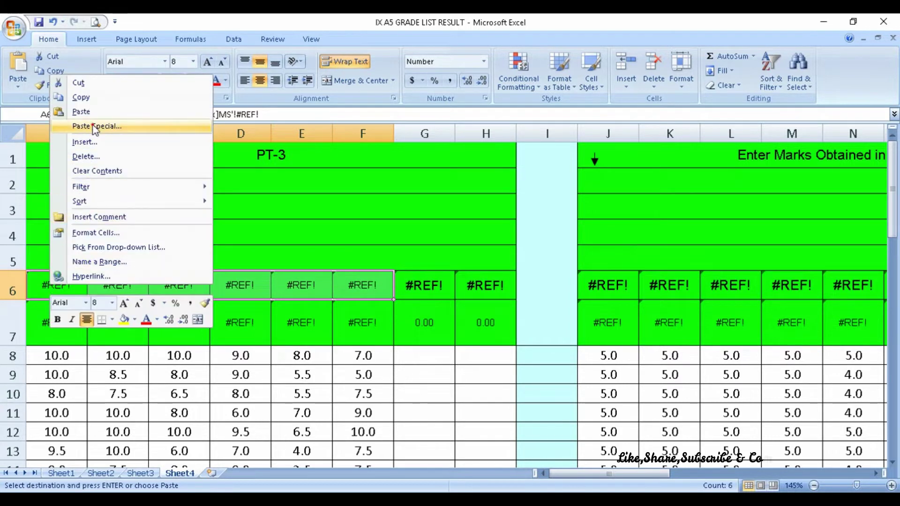
left_click(91, 126)
left_click(17, 79)
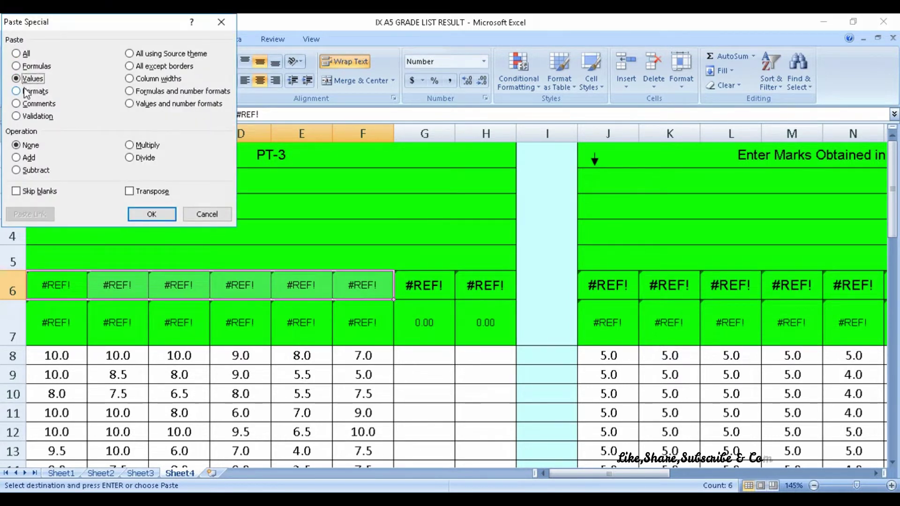
left_click(151, 214)
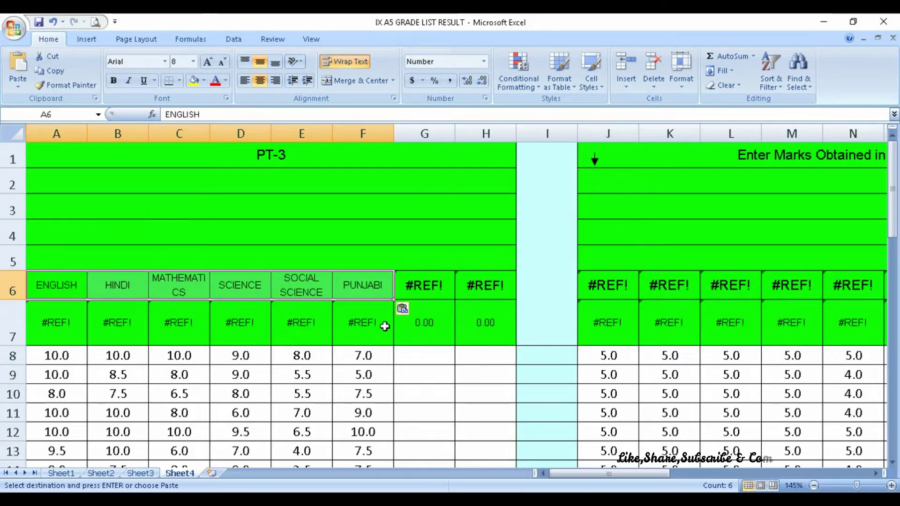
Check each heading from ENGLISH in A6 to PUNJABI in F6, then select A6:F6
left_click(43, 281)
left_click(118, 284)
left_click(178, 286)
left_click(240, 287)
left_click(311, 291)
left_click(387, 282)
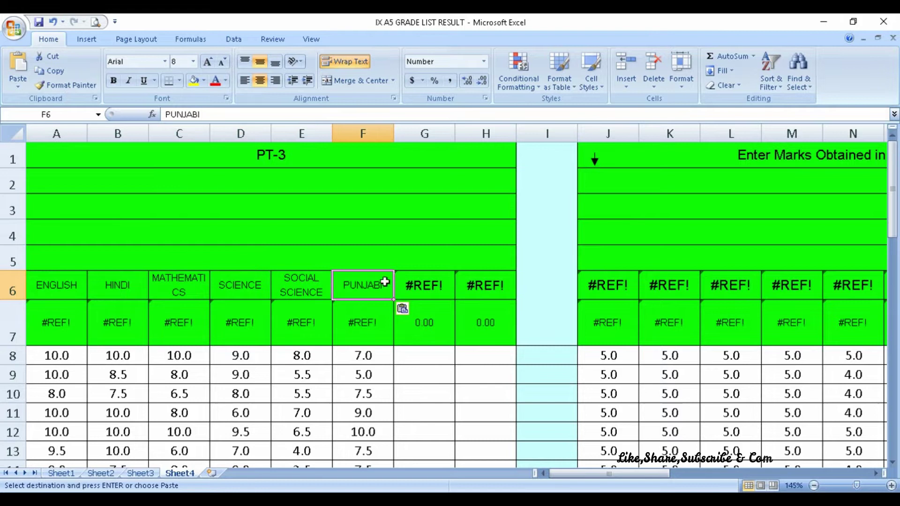
mouse_move(74, 294)
left_mouse_down()
mouse_move(112, 282)
mouse_move(371, 280)
left_mouse_up()
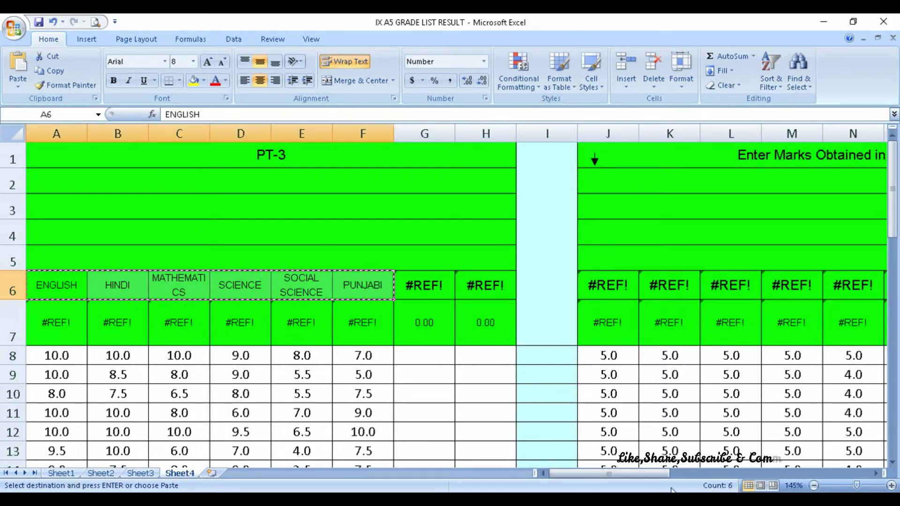
left_click_drag(640, 474, 676, 473)
Paste the subject headings into J6:O6 for the NS block and copy J6:O6
left_click(379, 289)
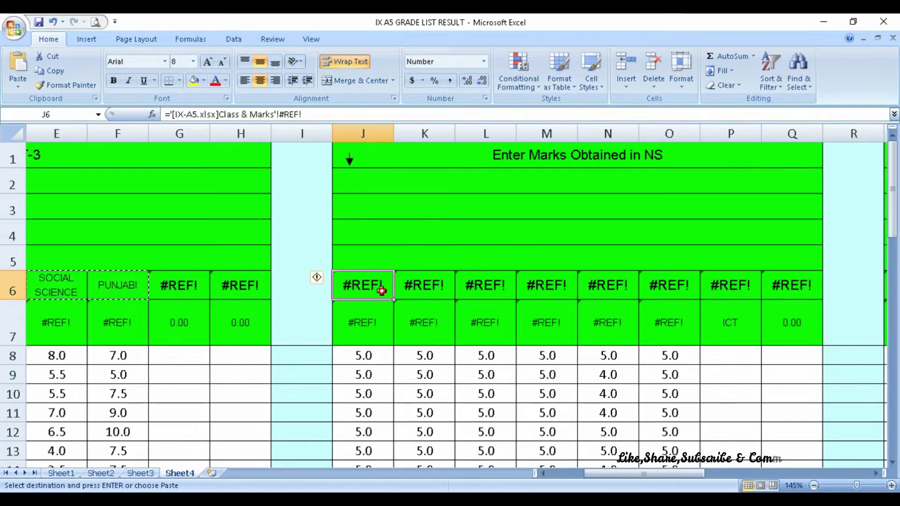
key("ctrl+v")
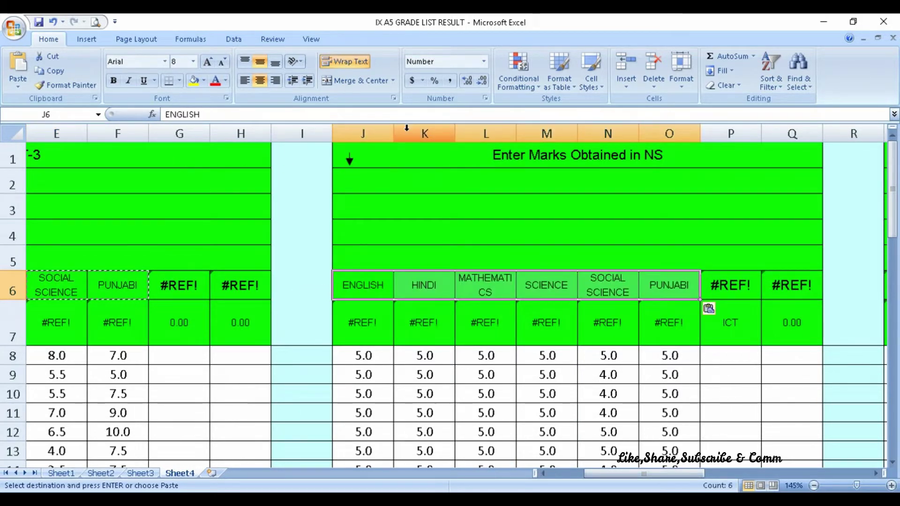
left_click(371, 133)
left_click(424, 132)
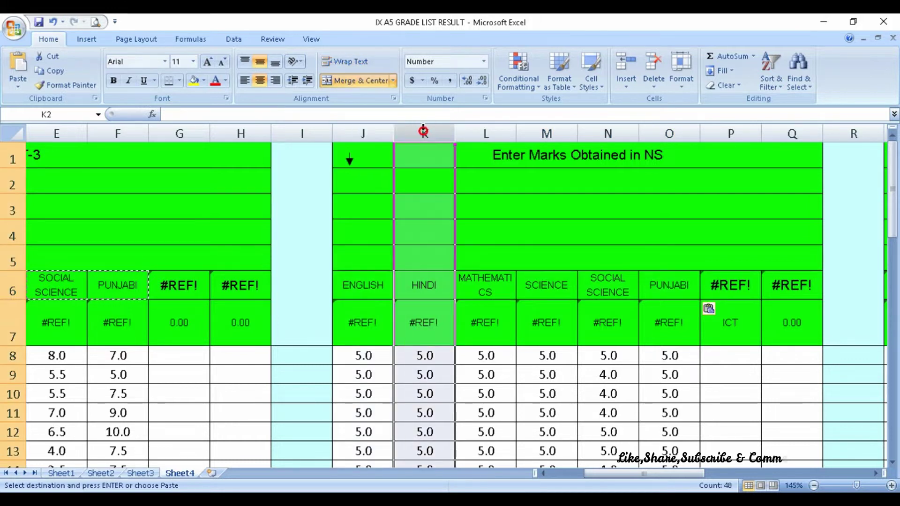
left_click(486, 132)
left_click(546, 133)
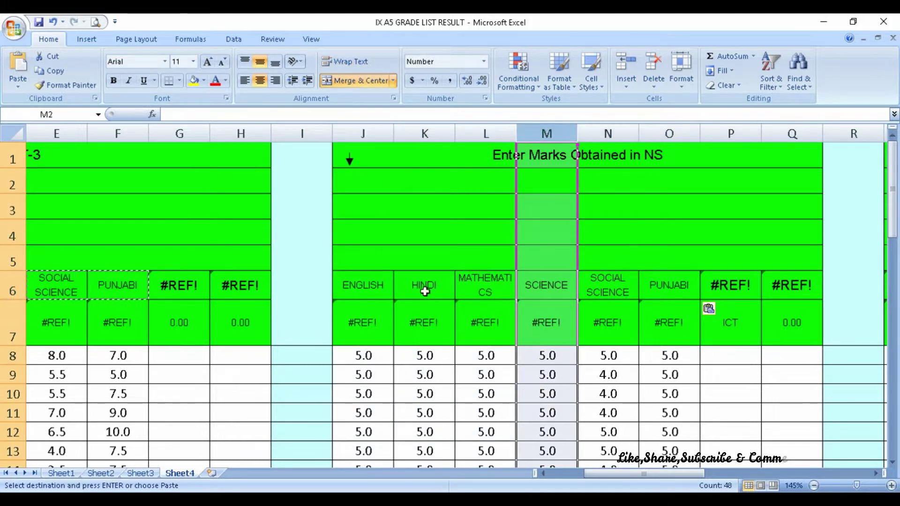
left_click_drag(364, 286, 654, 275)
key("ctrl+c")
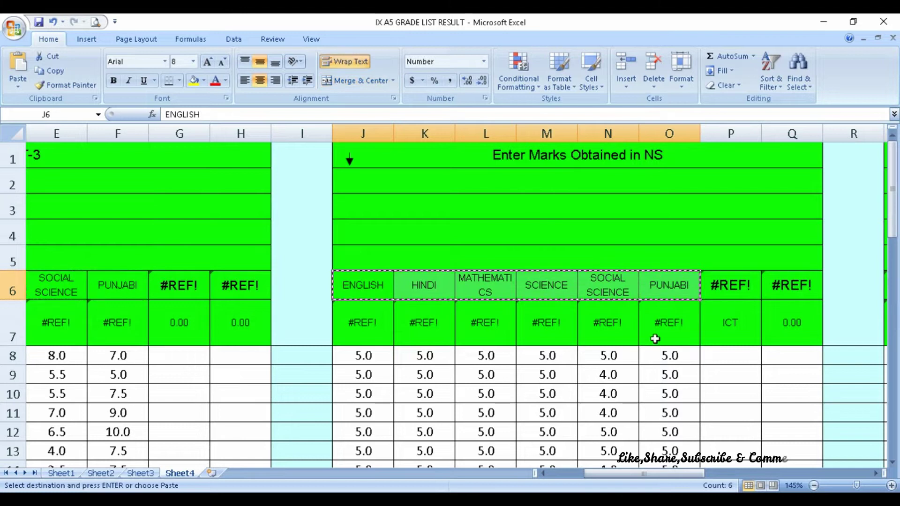
Paste the same headings into S6:X6 for SEA and AD6:AI6 for AE
left_click_drag(676, 473, 771, 474)
left_click(248, 286)
key("ctrl+v")
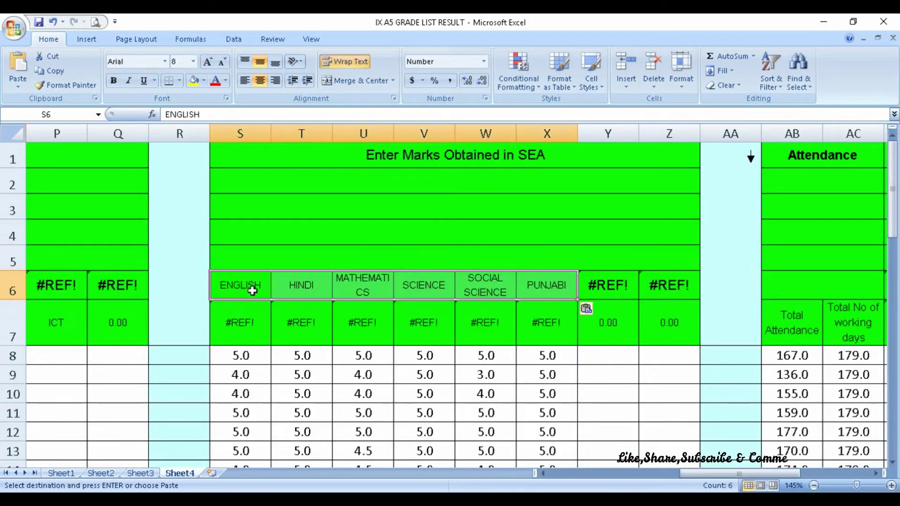
left_click_drag(707, 474, 791, 474)
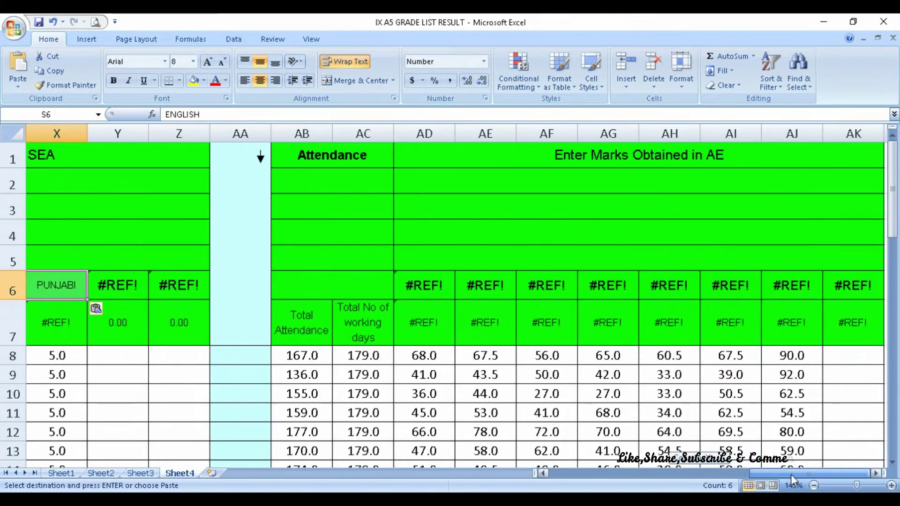
left_click(440, 291)
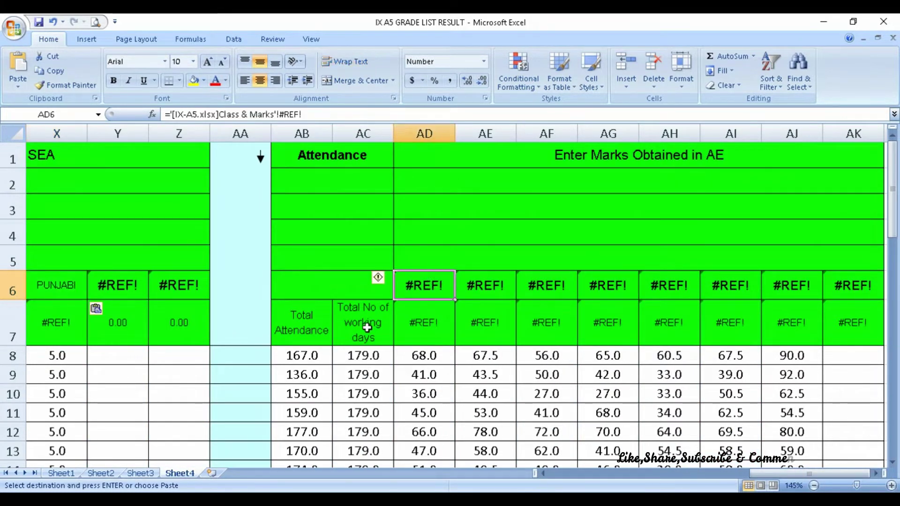
key("ctrl+v")
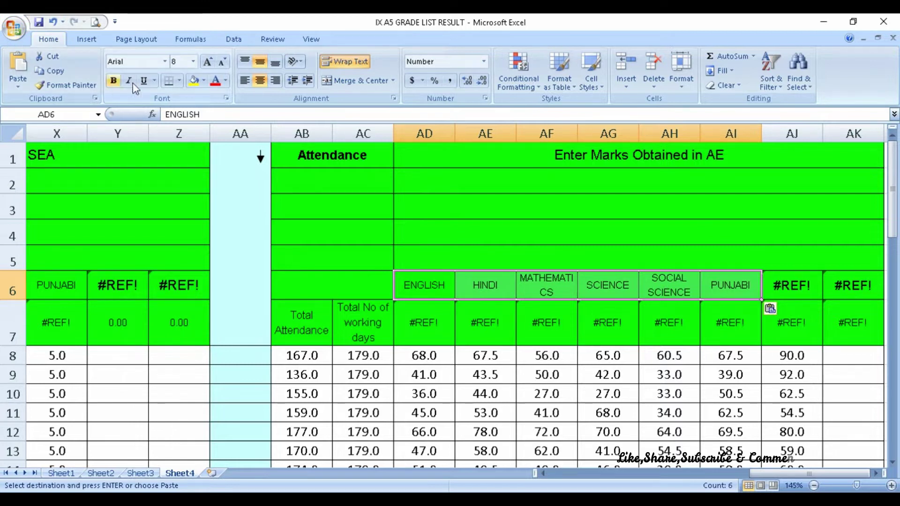
left_click_drag(754, 474, 555, 475)
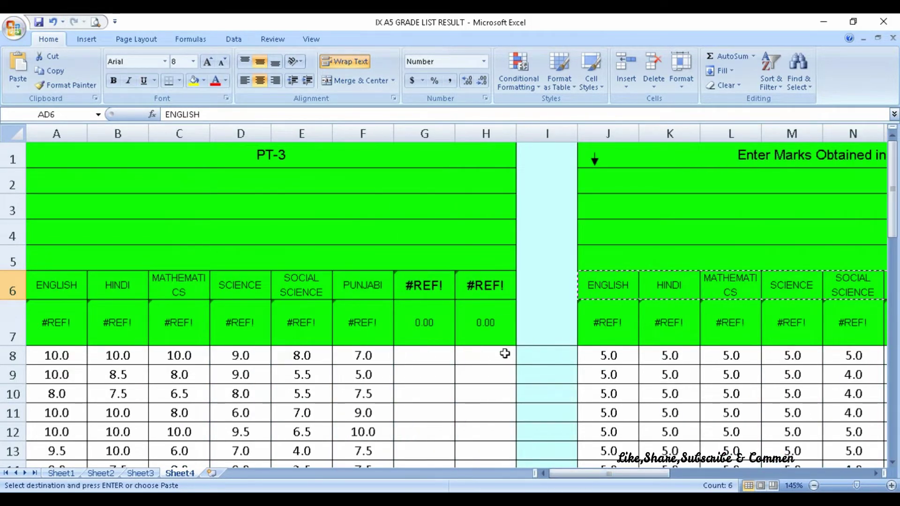
left_click_drag(425, 317, 478, 316)
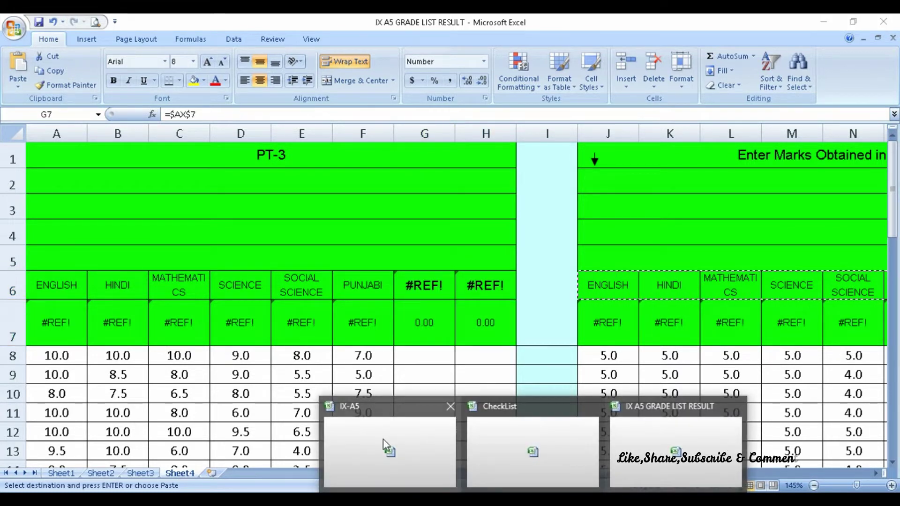
left_click(383, 439)
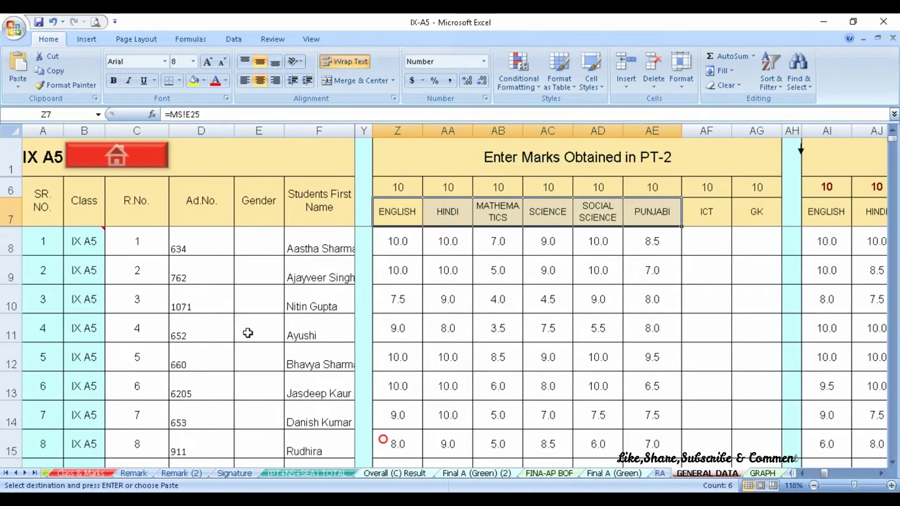
left_click(706, 130)
left_click(758, 129)
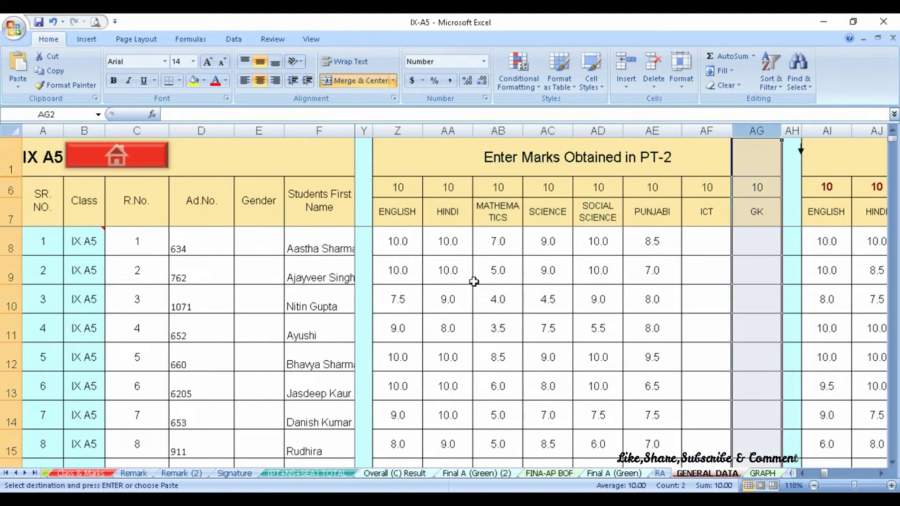
left_click(509, 496)
mouse_move(390, 443)
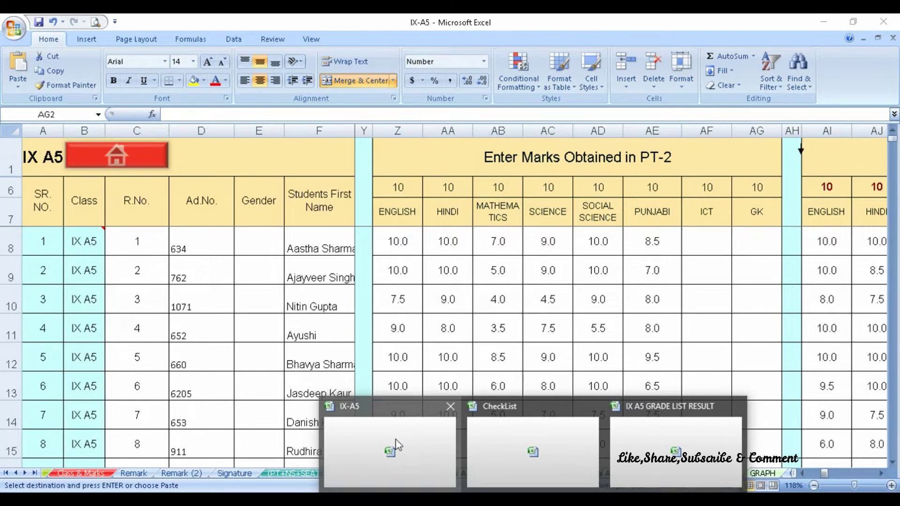
Delete PT-3's two #REF! columns G and H after PUNJABI and narrow column G to 0.83
left_click(656, 443)
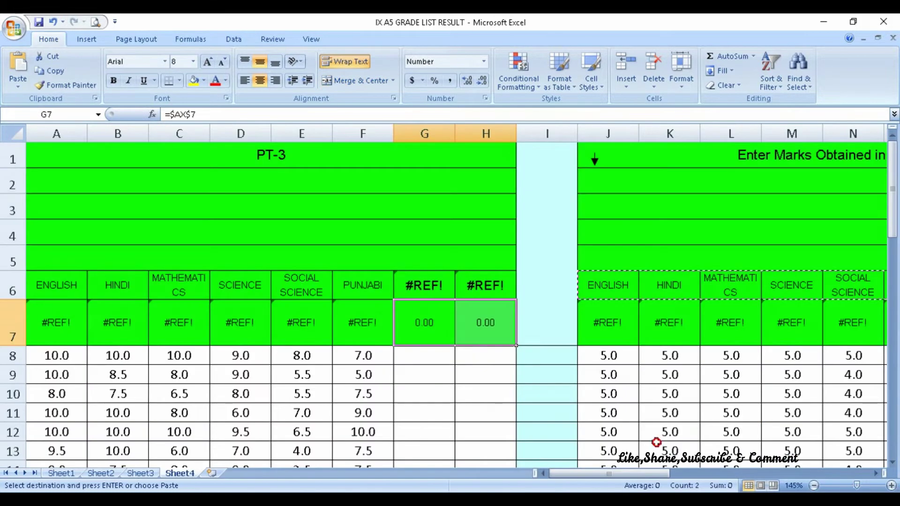
left_click_drag(424, 323, 474, 321)
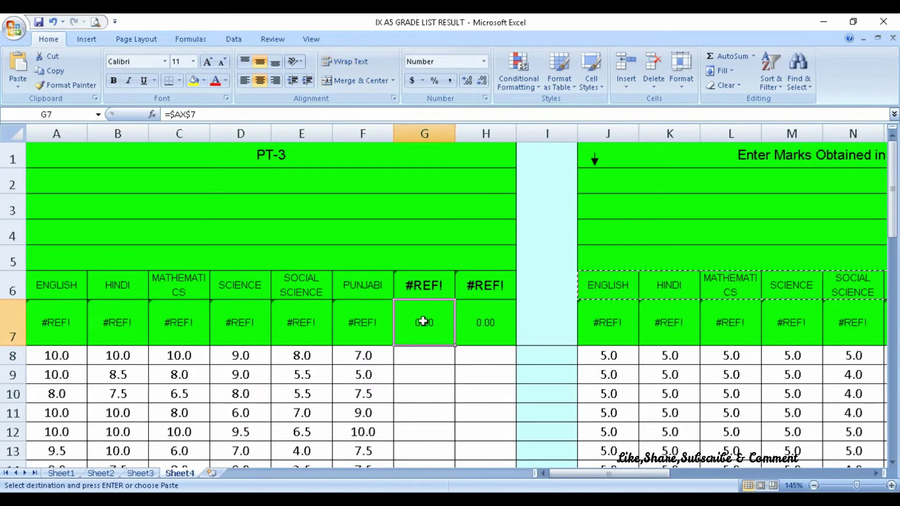
right_click(474, 321)
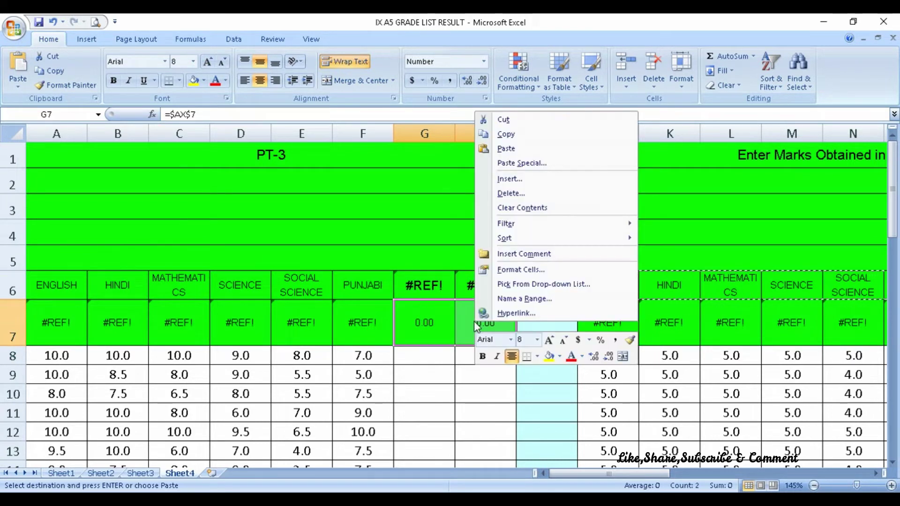
left_click(489, 196)
left_click(472, 210)
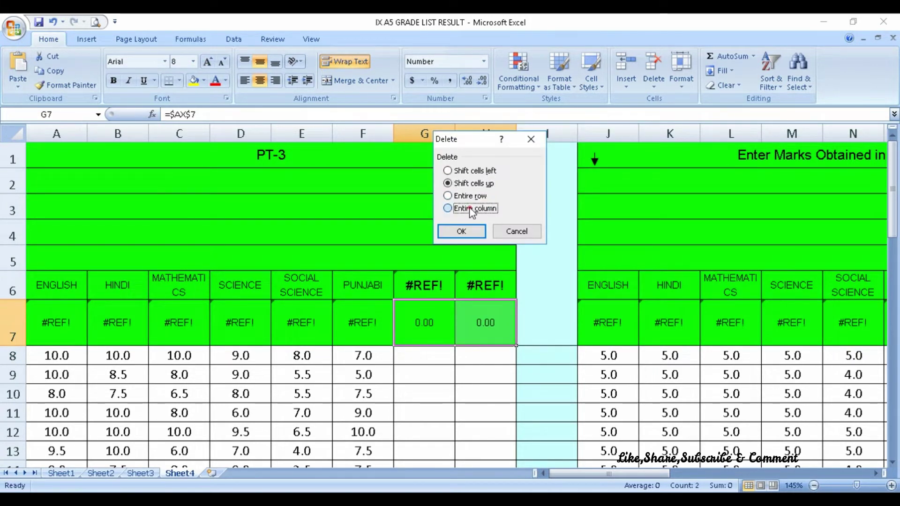
left_click(461, 231)
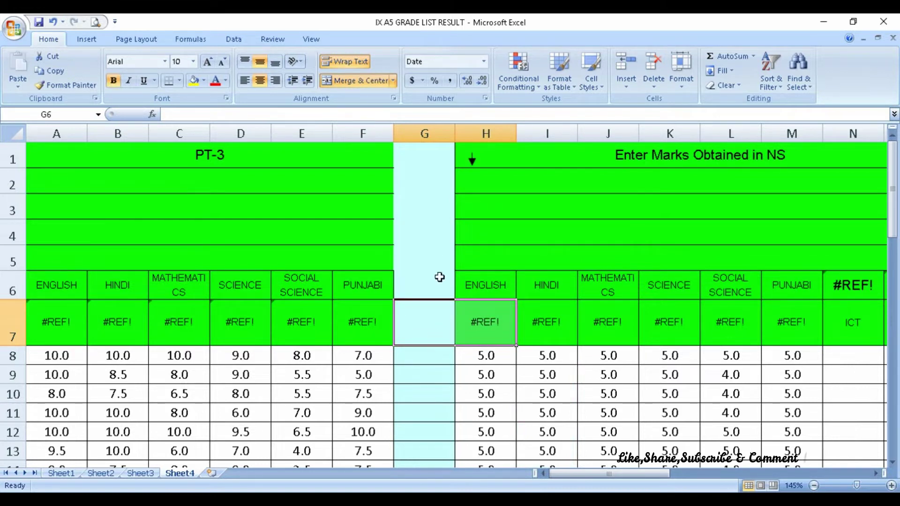
left_click_drag(455, 133, 402, 136)
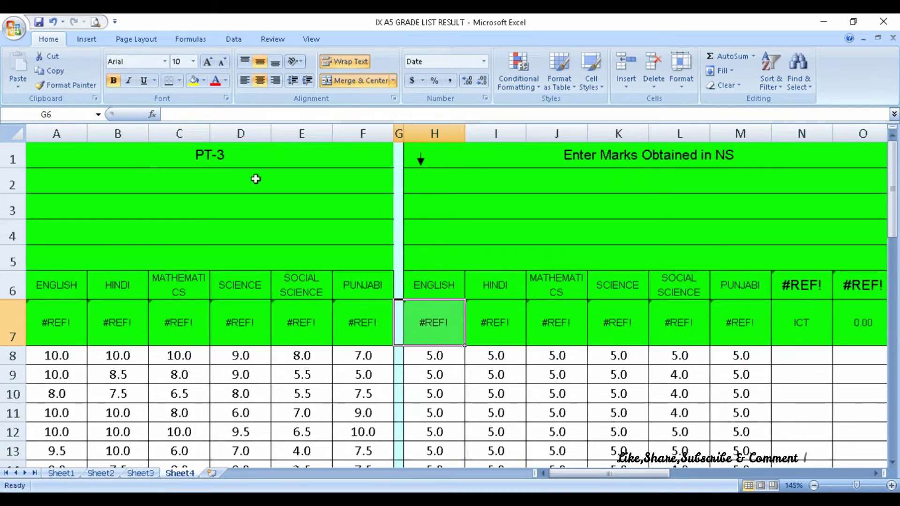
left_click(244, 160)
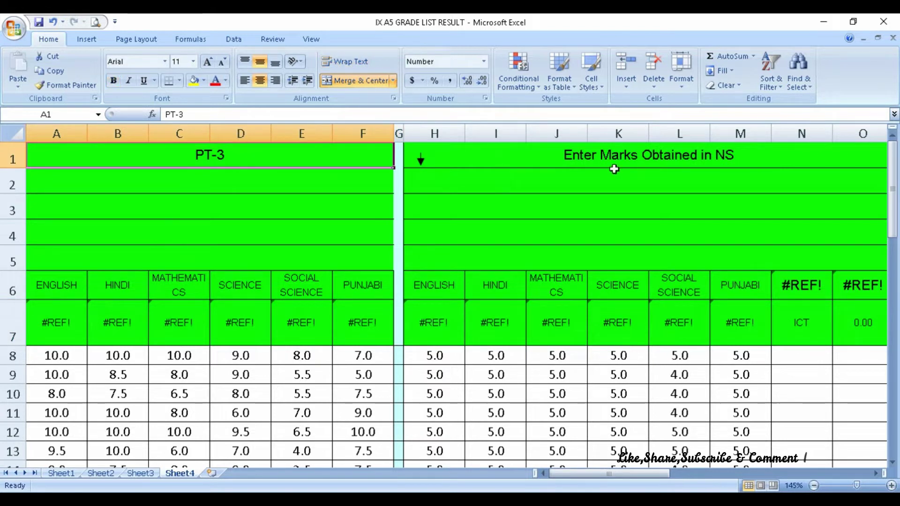
Delete the #REF! columns N and O after the NS block and narrow its separator column
left_click_drag(609, 473, 670, 473)
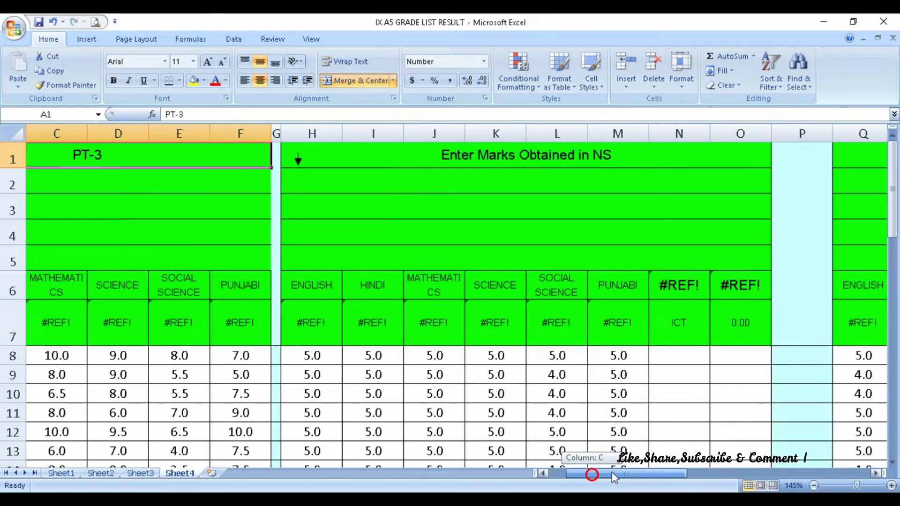
left_click_drag(428, 323, 468, 322)
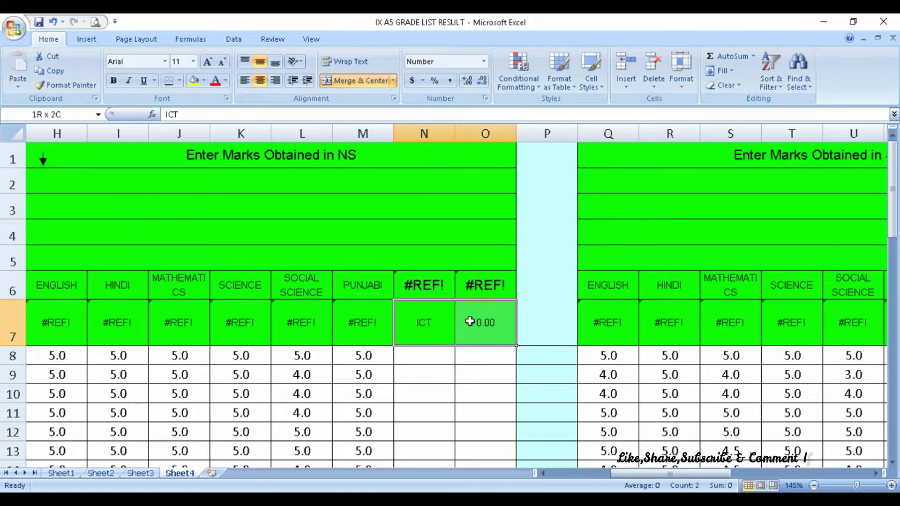
right_click(469, 324)
left_click(506, 193)
left_click(487, 210)
left_click(489, 233)
left_click_drag(454, 134, 411, 136)
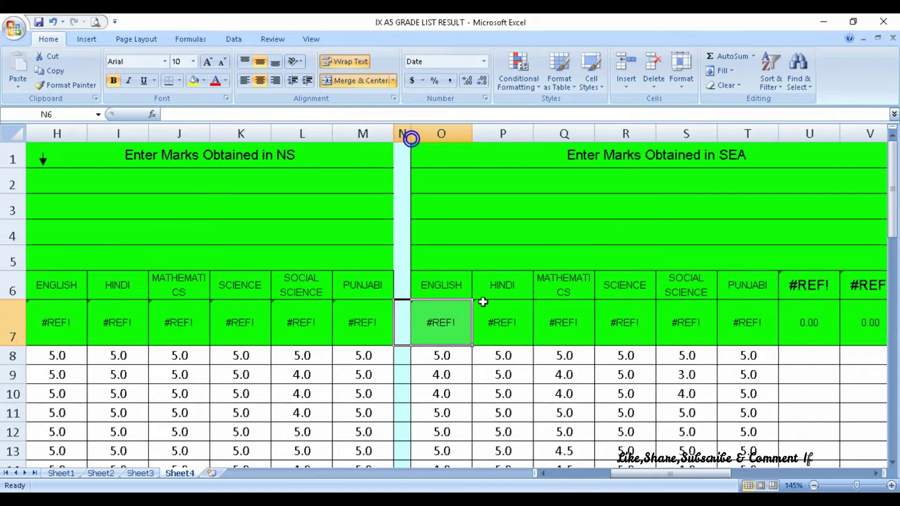
Delete the #REF! columns U and V after the SEA block and narrow column U into a separator
left_click_drag(632, 480, 693, 480)
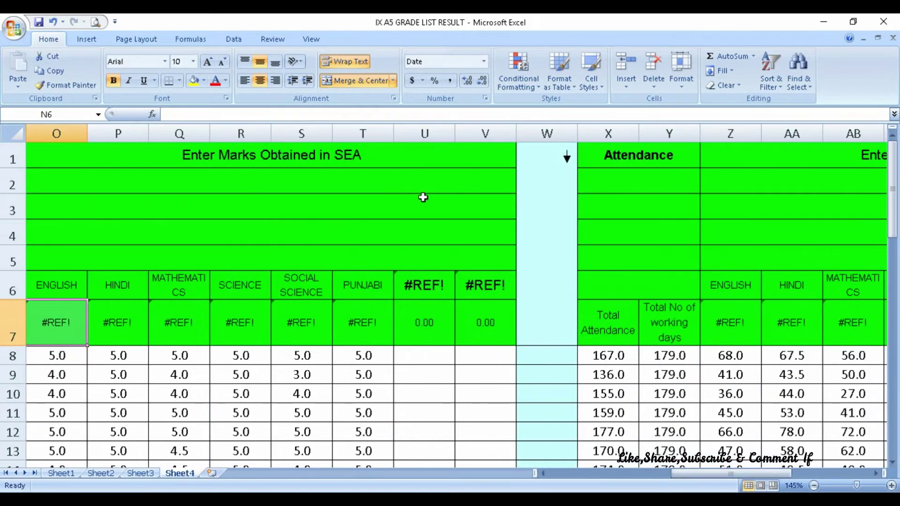
left_click_drag(416, 317, 489, 325)
right_click(488, 326)
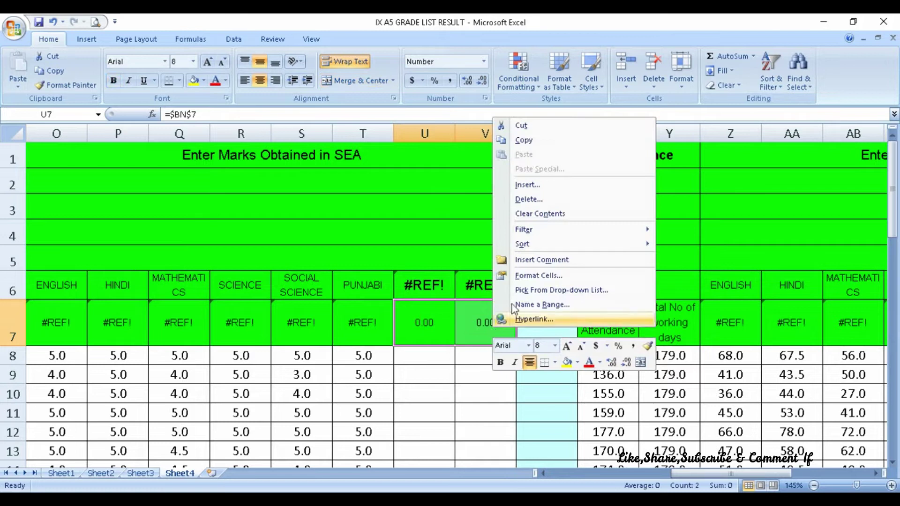
left_click(525, 199)
left_click(487, 214)
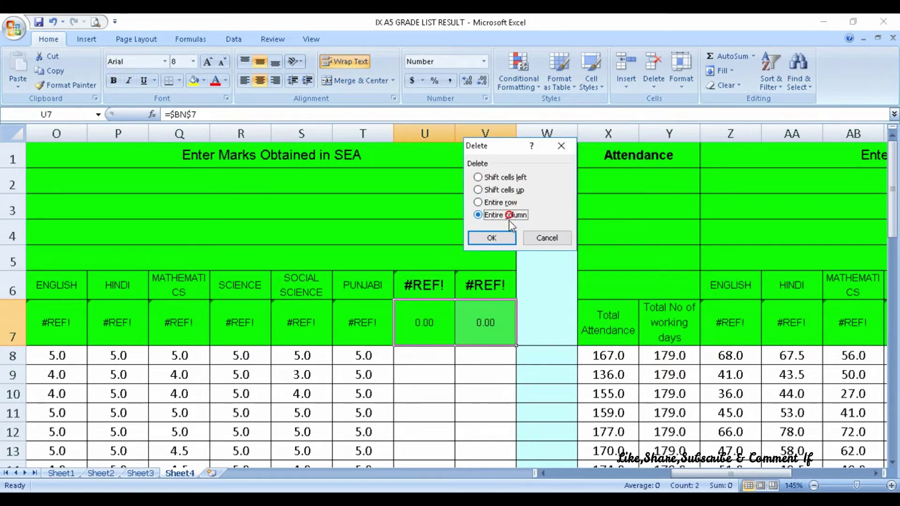
left_click(501, 240)
left_click_drag(454, 135, 403, 136)
left_click(400, 155)
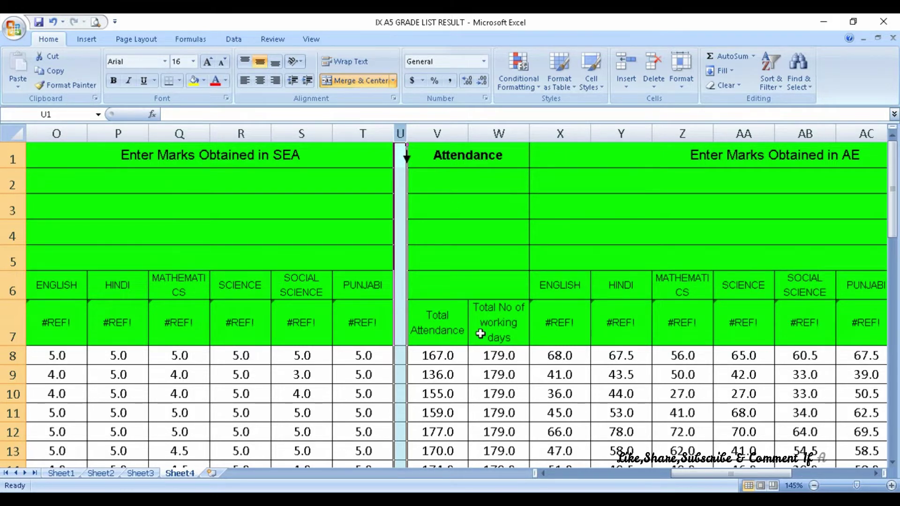
Delete the two Attendance columns V and W as entire columns
left_click(302, 159)
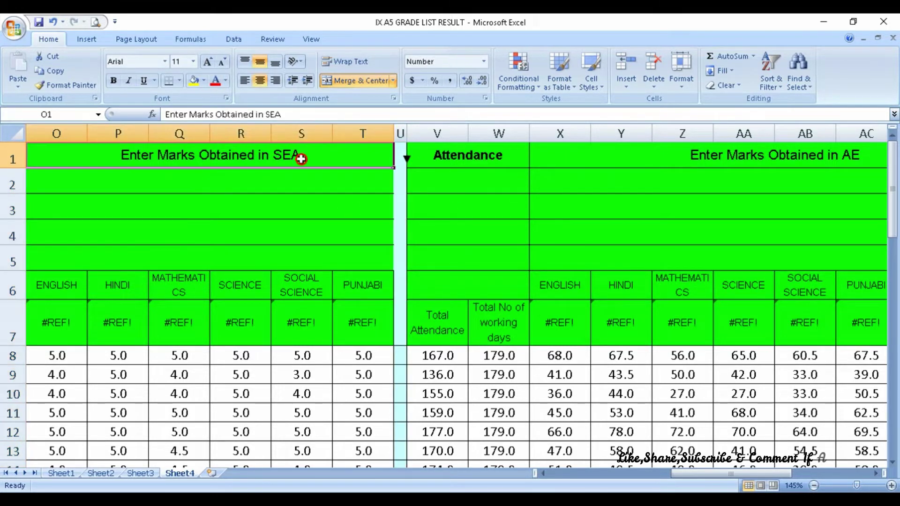
left_click(856, 157)
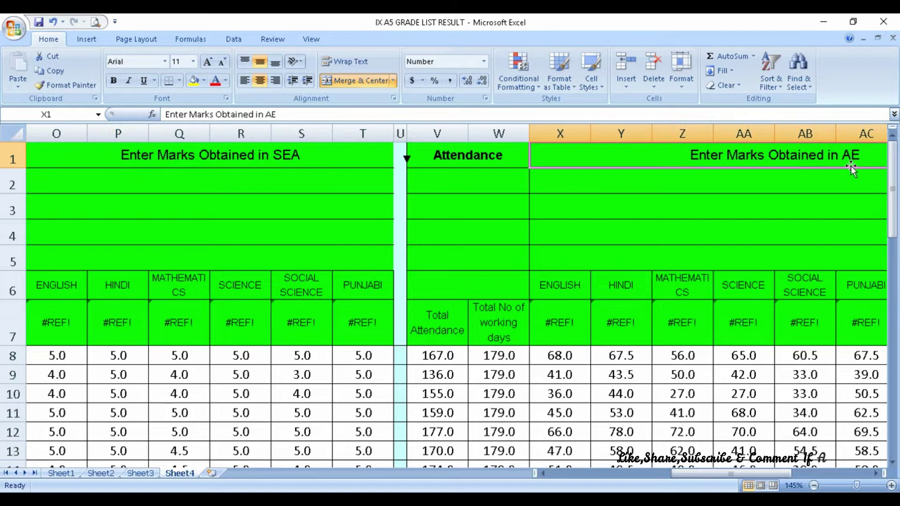
left_click_drag(432, 357, 500, 357)
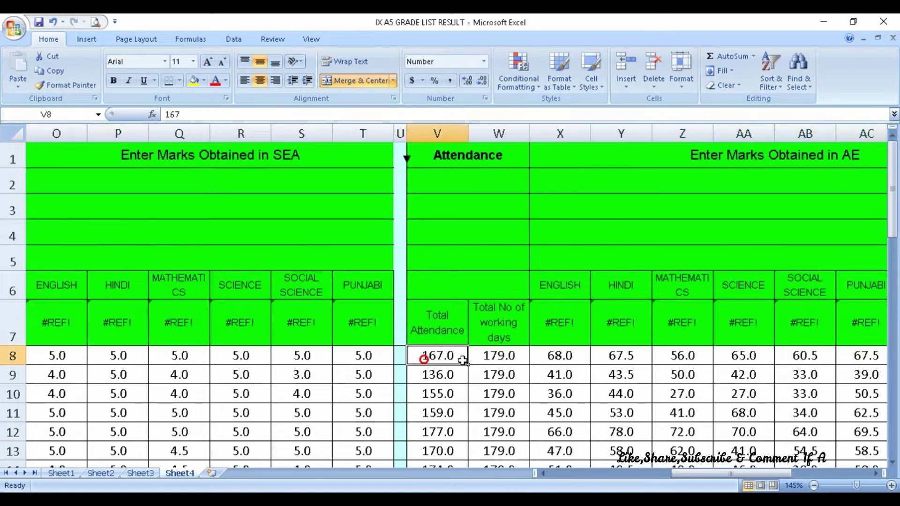
right_click(500, 357)
left_click(535, 231)
left_click(505, 244)
left_click(513, 267)
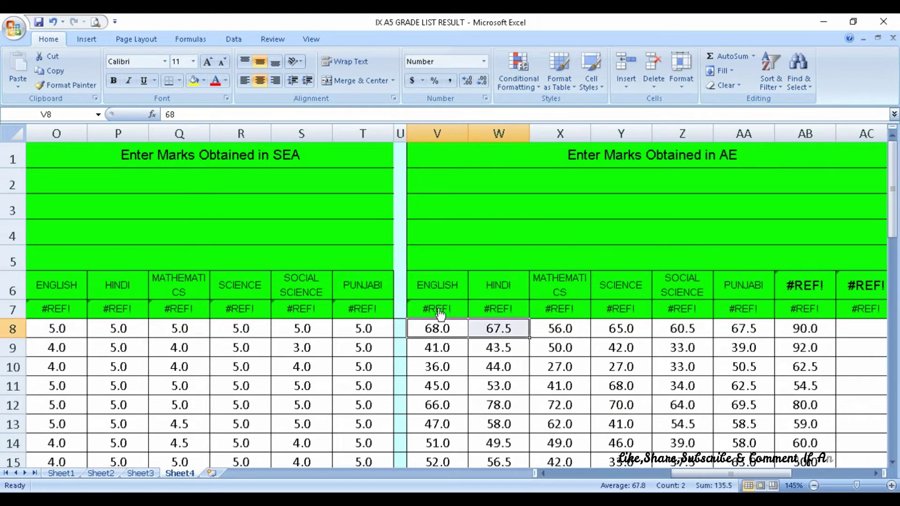
Delete the AE block's two #REF! columns AB and AC after PUNJABI
left_click_drag(741, 474, 790, 472)
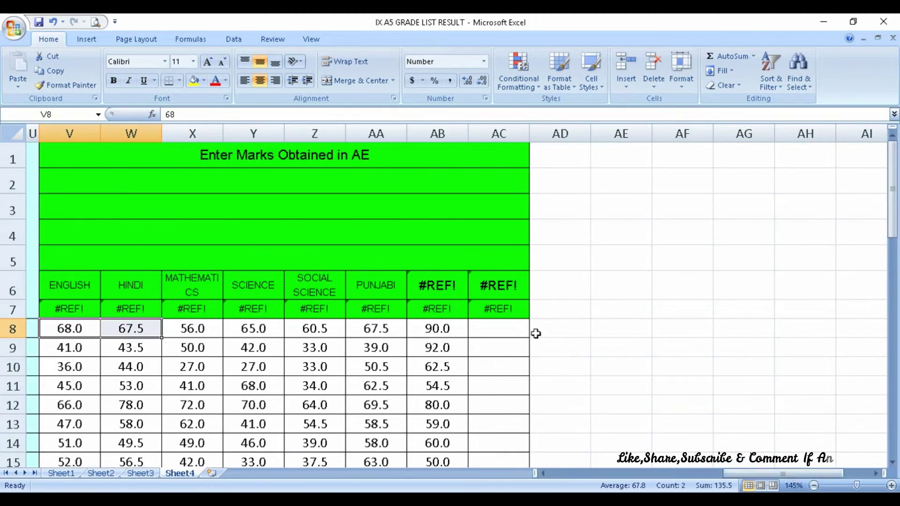
left_click_drag(438, 286, 481, 287)
right_click(485, 289)
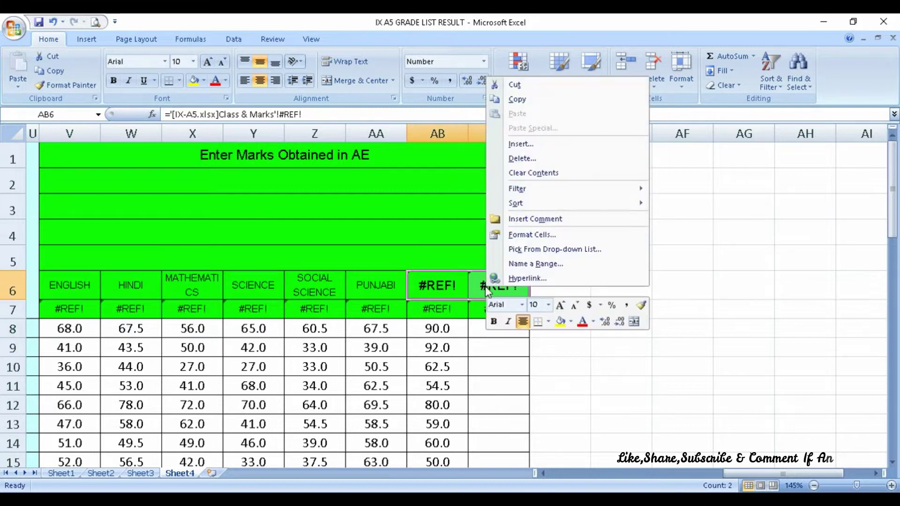
left_click(520, 161)
left_click(483, 174)
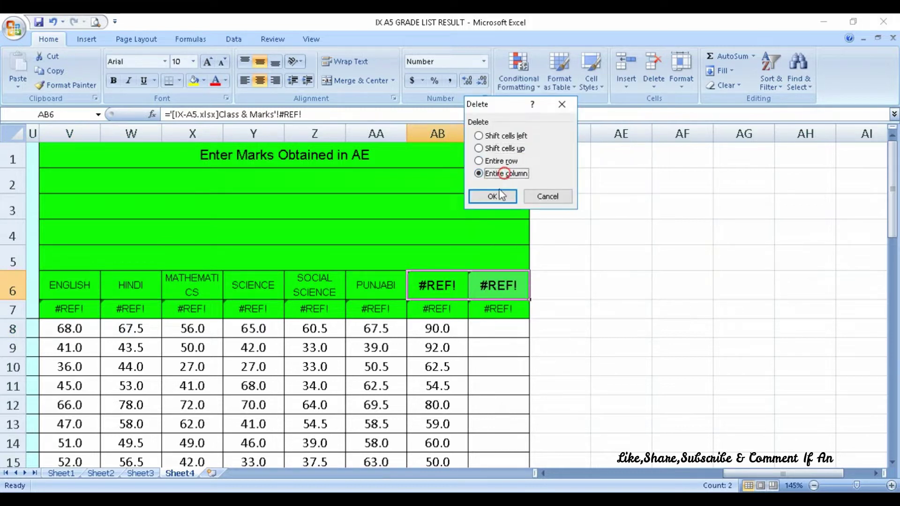
left_click(487, 194)
left_click_drag(750, 474, 580, 474)
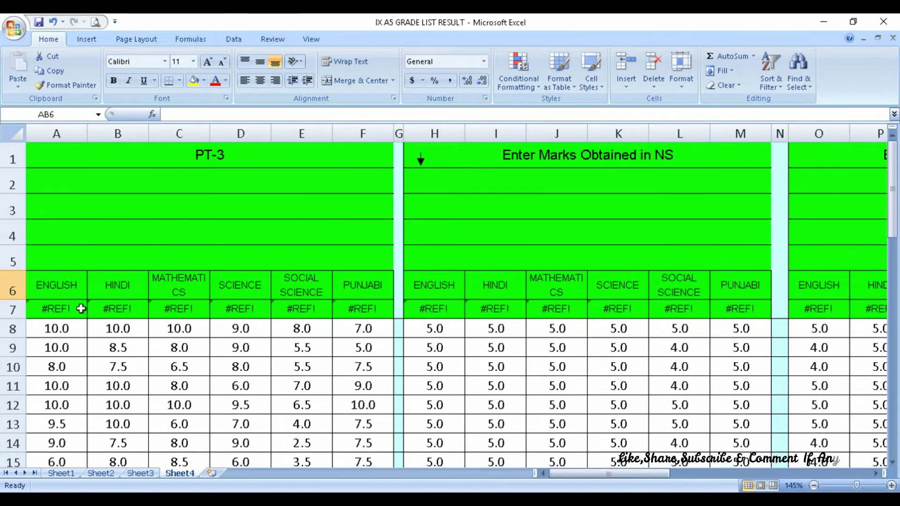
Remove row 7 with the #REF! maximum-mark cells, after checking cells A7 and B7
left_click(81, 309)
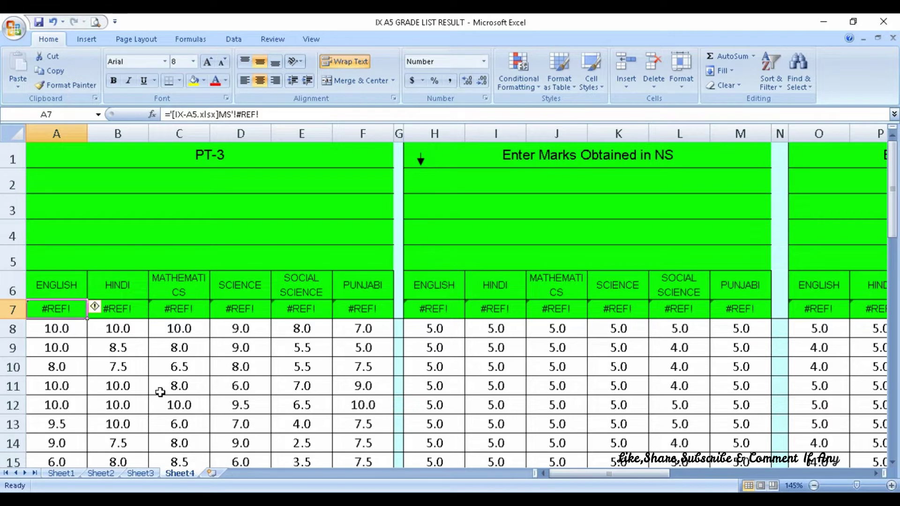
key("F2")
key("Tab")
key("F2")
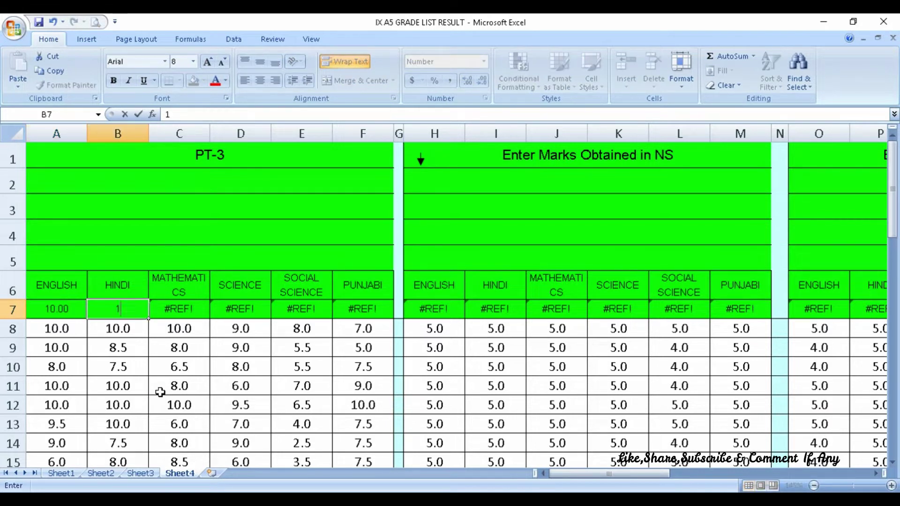
key("Tab")
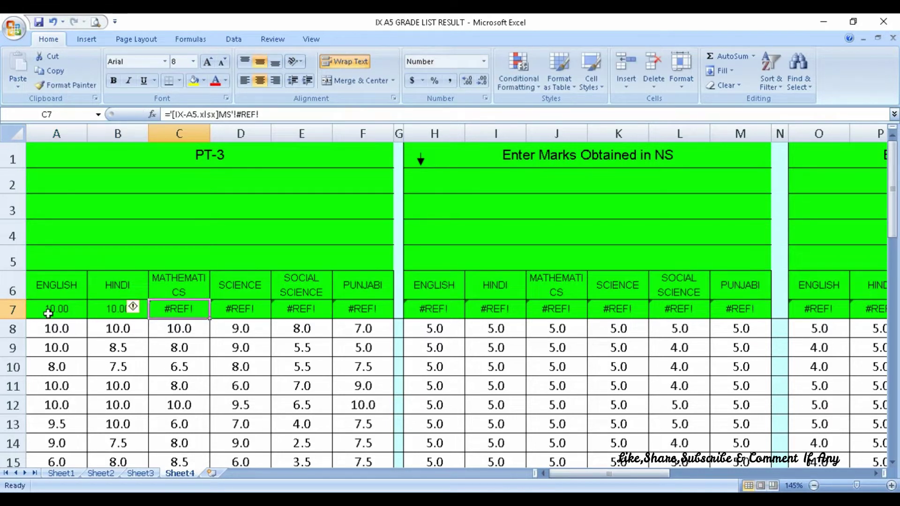
left_click(12, 310)
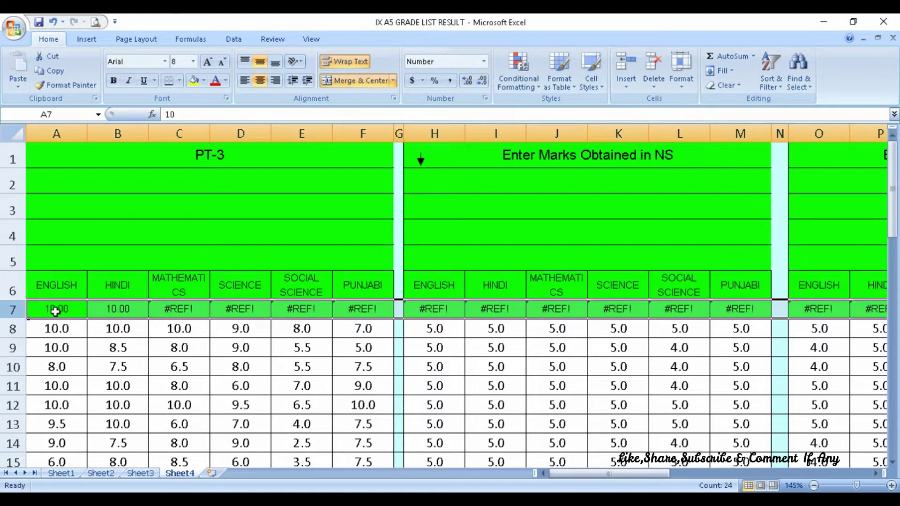
right_click(57, 309)
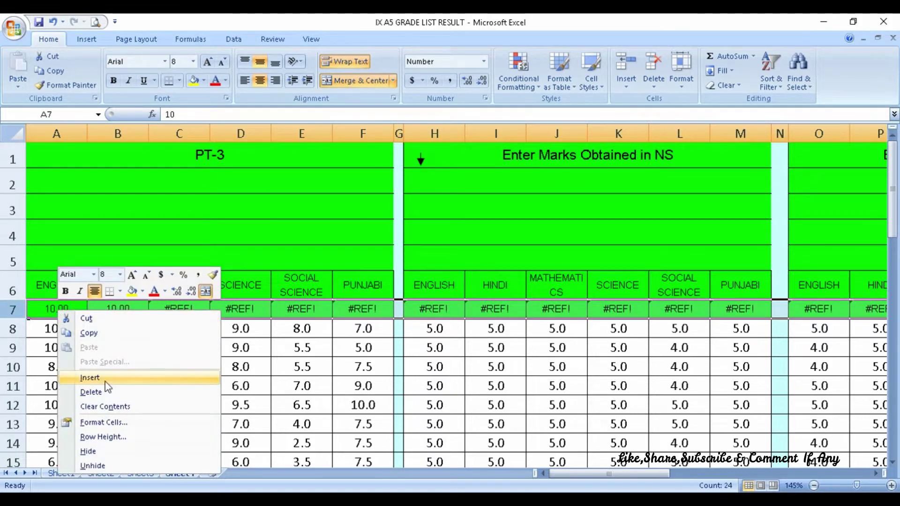
left_click(93, 394)
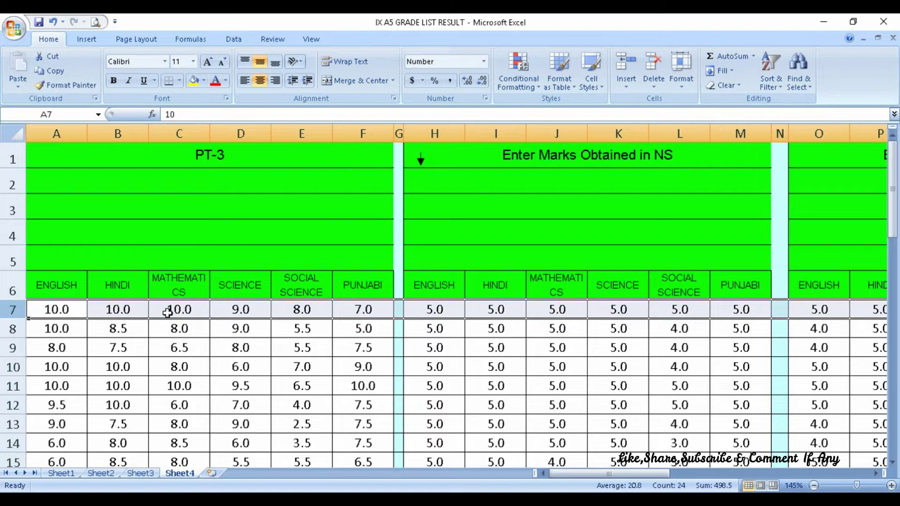
left_click(77, 314)
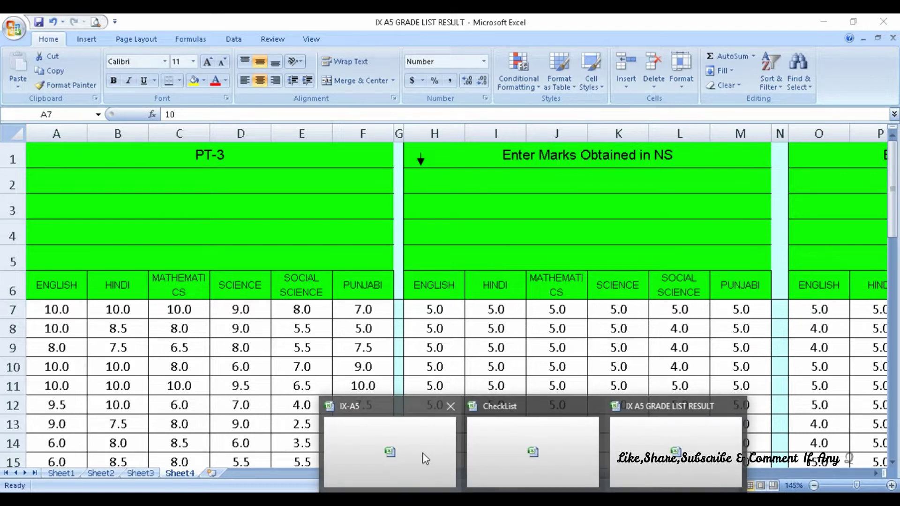
left_click(423, 451)
scroll(103, 433, "down", 6)
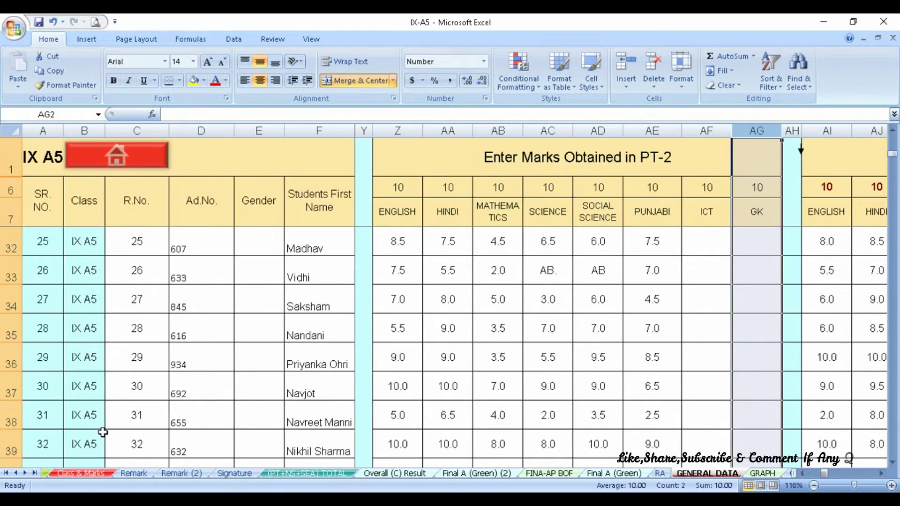
scroll(103, 432, "down", 6)
left_click(132, 390)
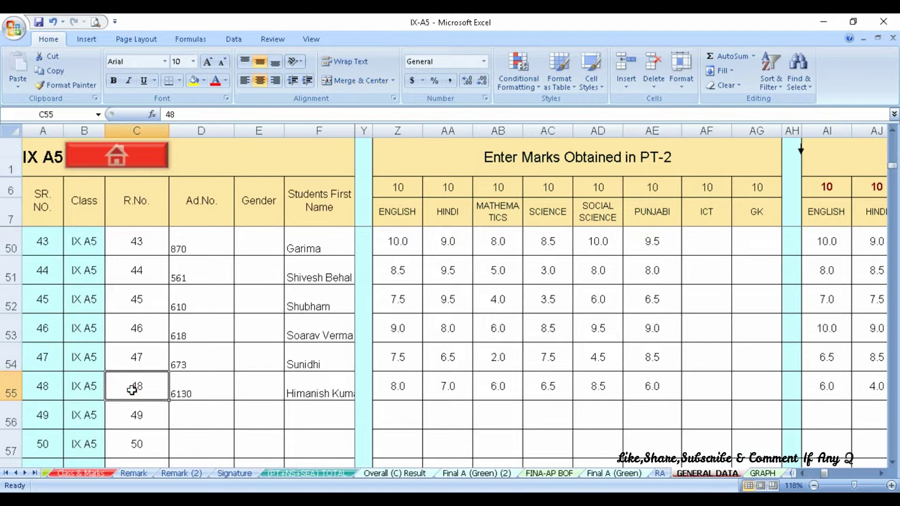
left_click(645, 441)
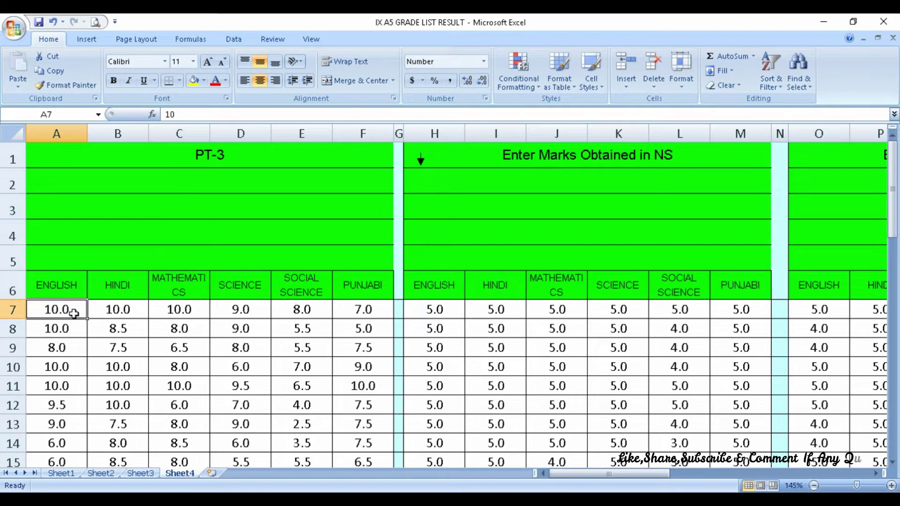
Insert a new blank column A headed RNO in cell A6
right_click(75, 312)
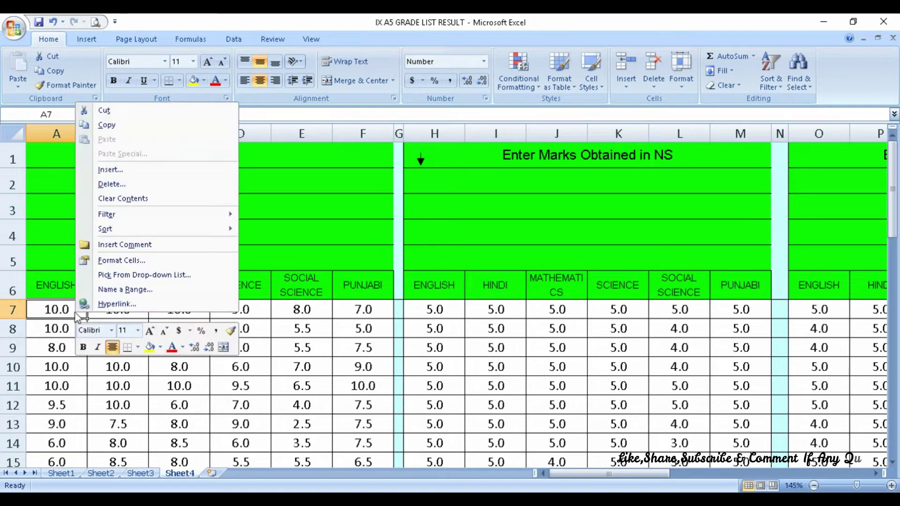
left_click(113, 170)
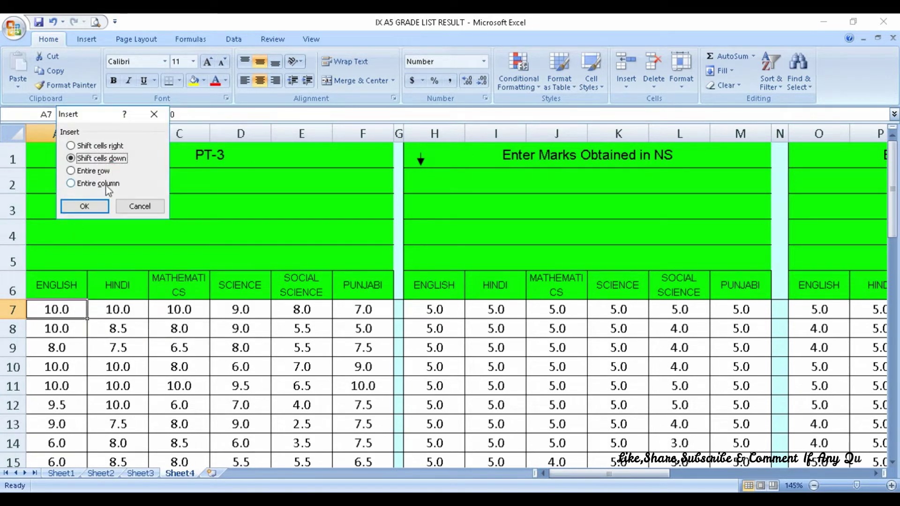
left_click(98, 183)
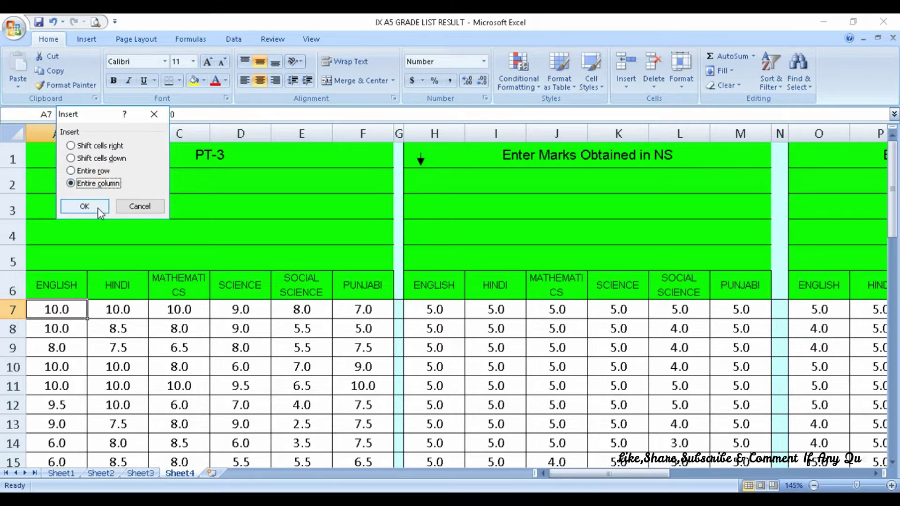
left_click(85, 206)
left_click(64, 292)
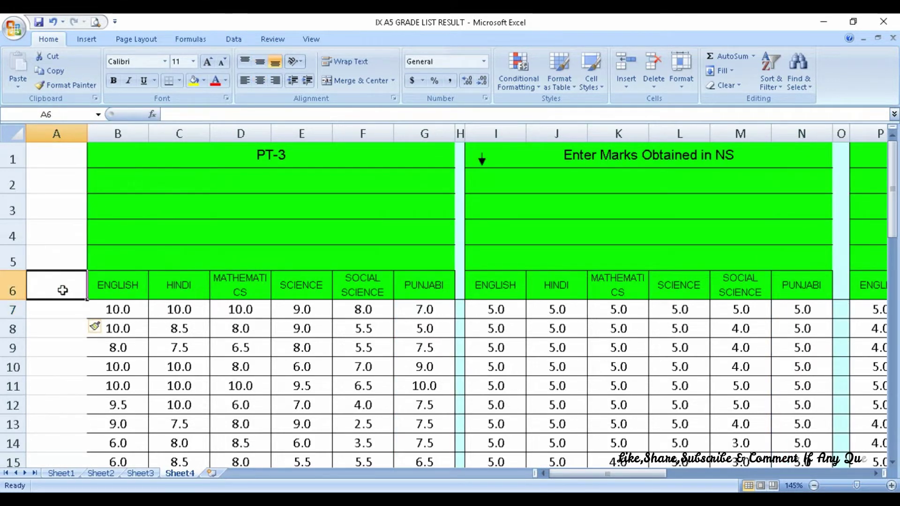
type("RNO")
key("Return")
Fill roll numbers 1 to 48 down column A
type("1")
key("Return")
left_click(75, 311)
left_click_drag(87, 320, 89, 375)
left_click_drag(85, 465, 83, 423)
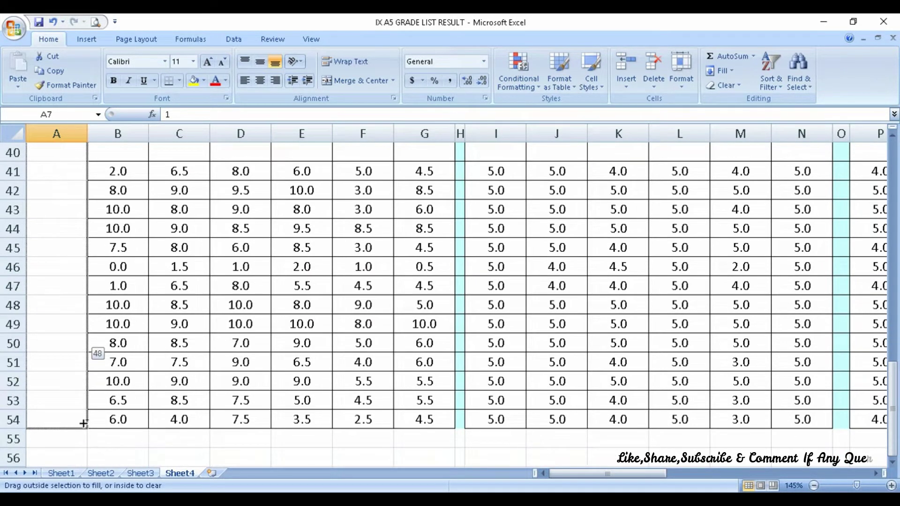
left_click_drag(83, 423, 83, 423)
scroll(122, 424, "up", 6)
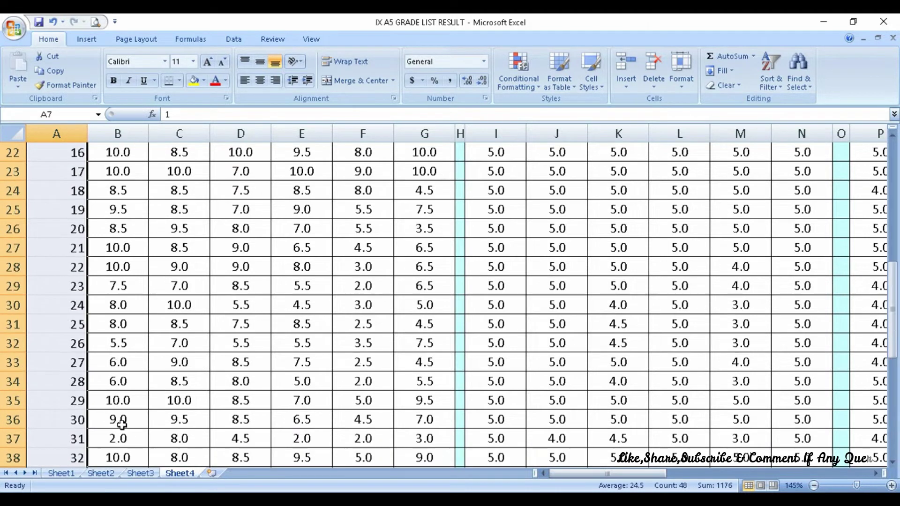
scroll(122, 424, "up", 6)
Give the roll numbers all borders, centre them and narrow column A
left_click(179, 81)
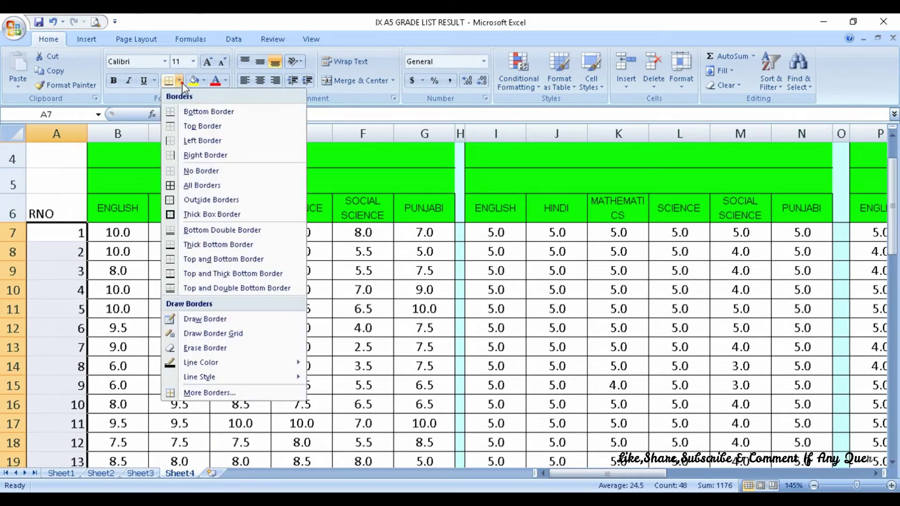
left_click(198, 182)
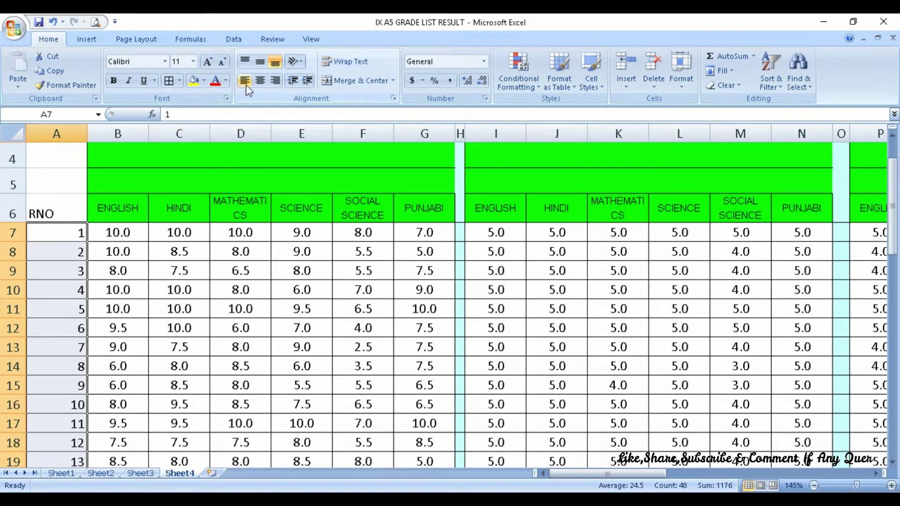
left_click(260, 81)
left_click_drag(87, 134, 63, 133)
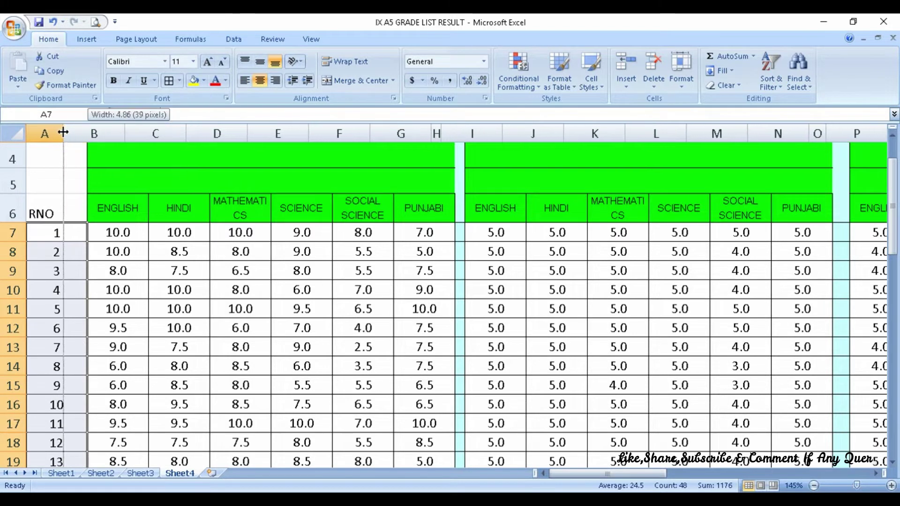
left_click(261, 244)
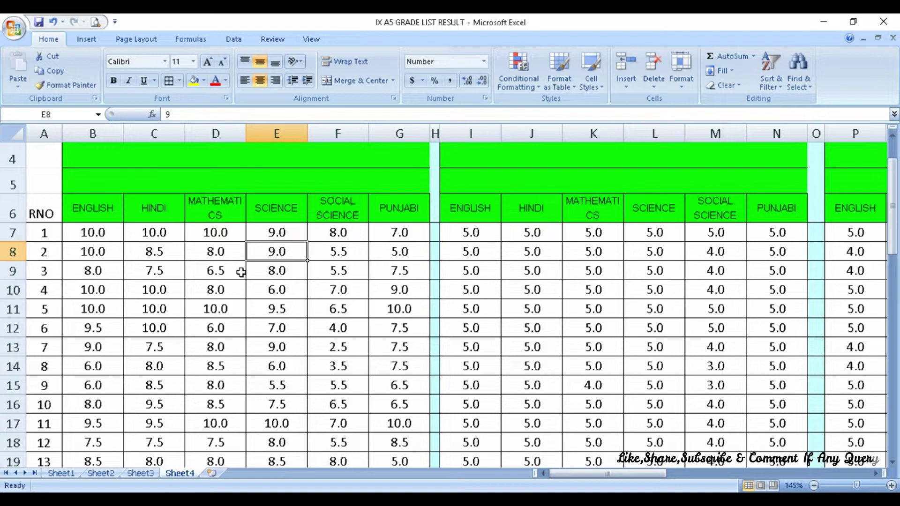
Move Sheet4 to the first tab position and Sheet2 to the second
left_click(101, 473)
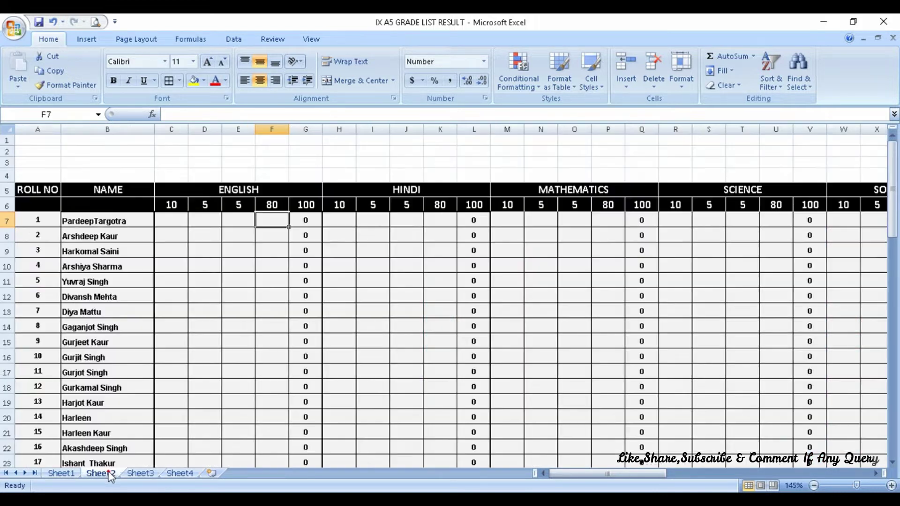
left_click(69, 475)
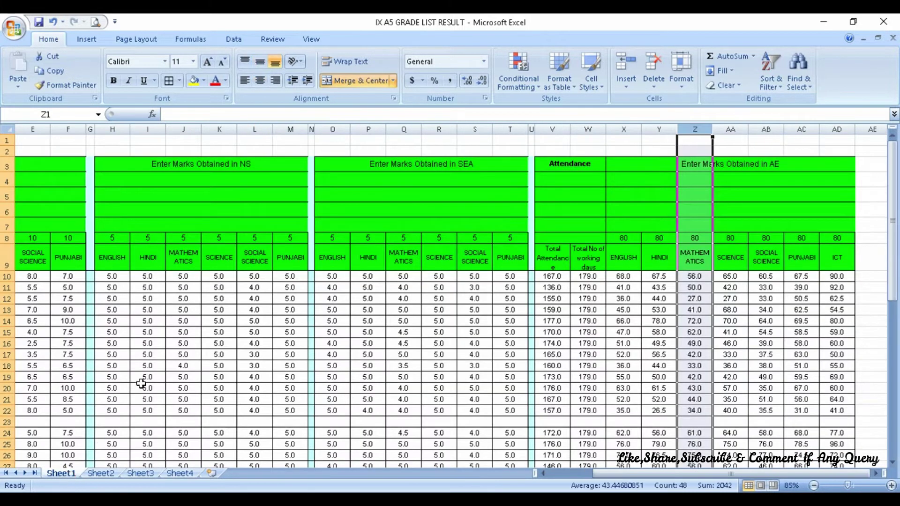
scroll(489, 463, "up", 1)
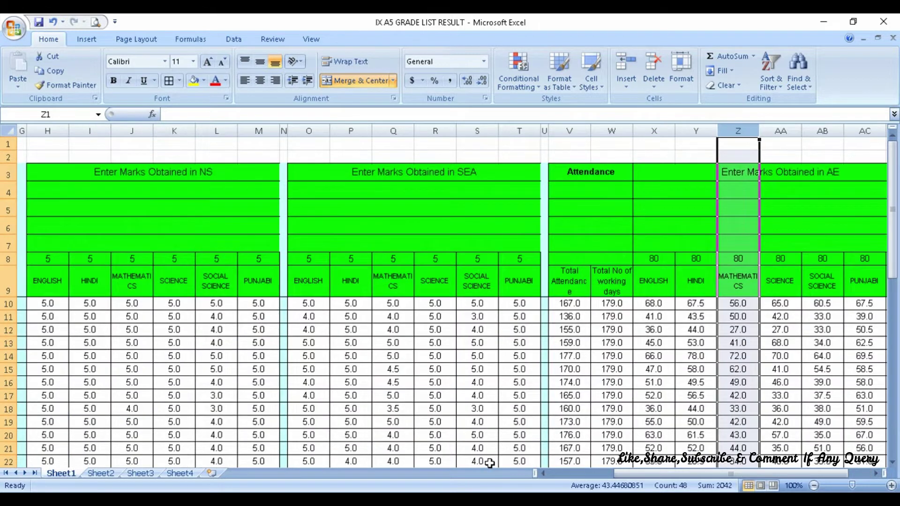
scroll(489, 463, "up", 1)
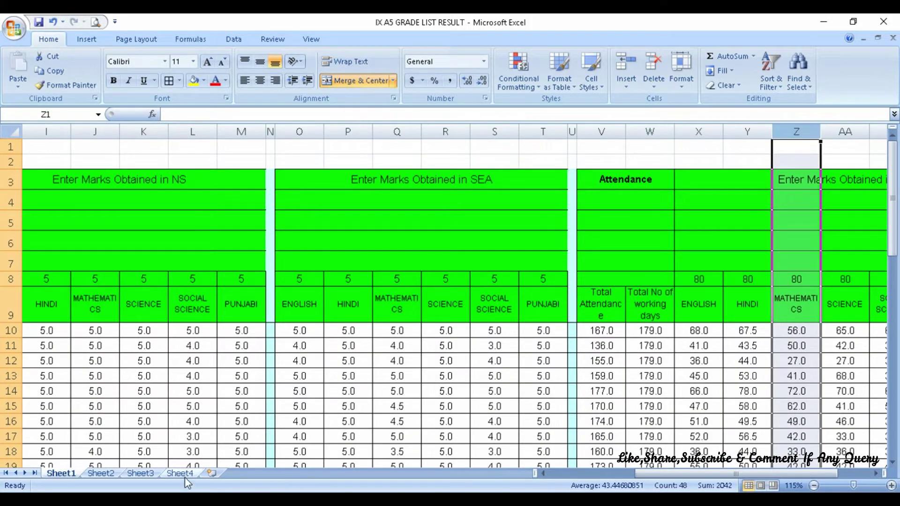
left_click(185, 477)
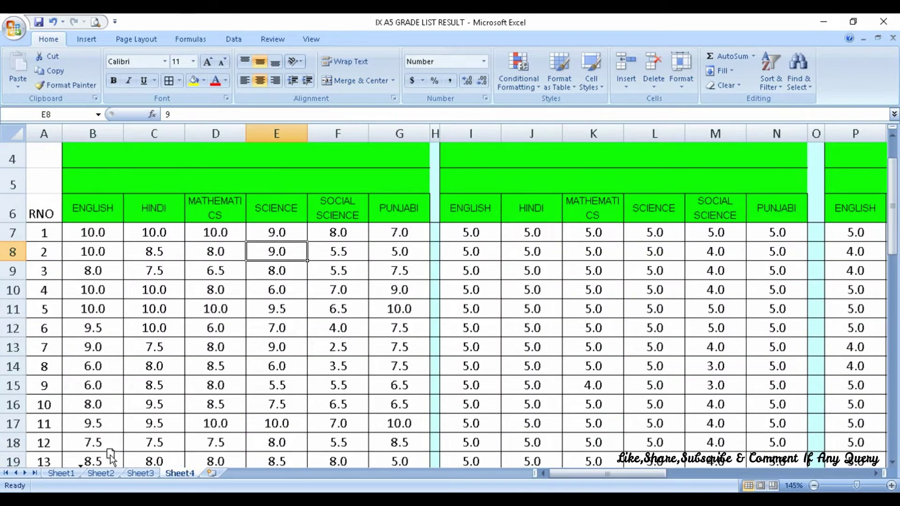
left_click_drag(110, 454, 66, 476)
left_click(103, 474)
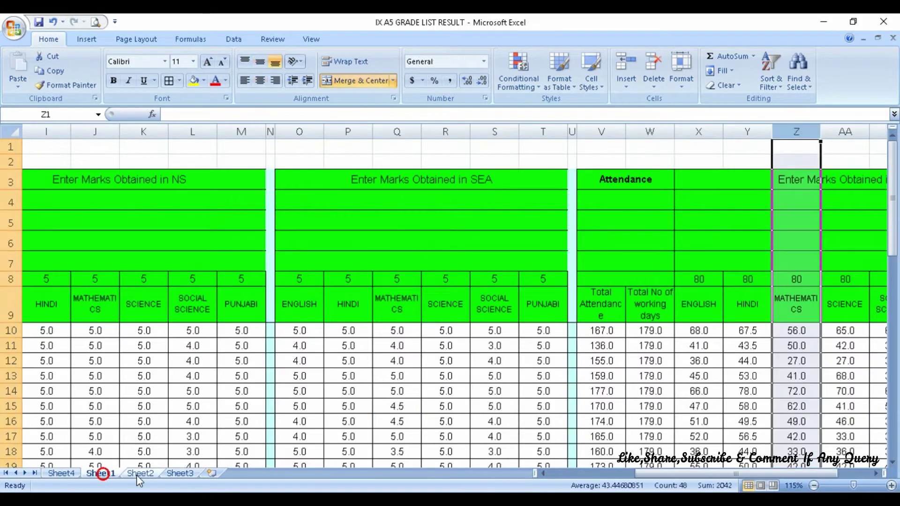
left_click(139, 475)
left_click_drag(142, 474, 96, 475)
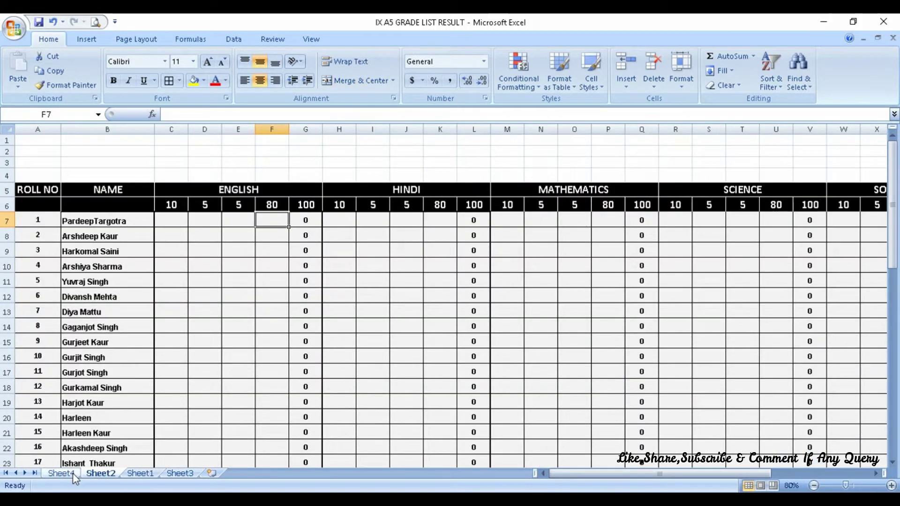
left_click(73, 474)
Rename Sheet4 to DATA and Sheet2 to CHECKLIST
right_click(70, 473)
left_click(122, 360)
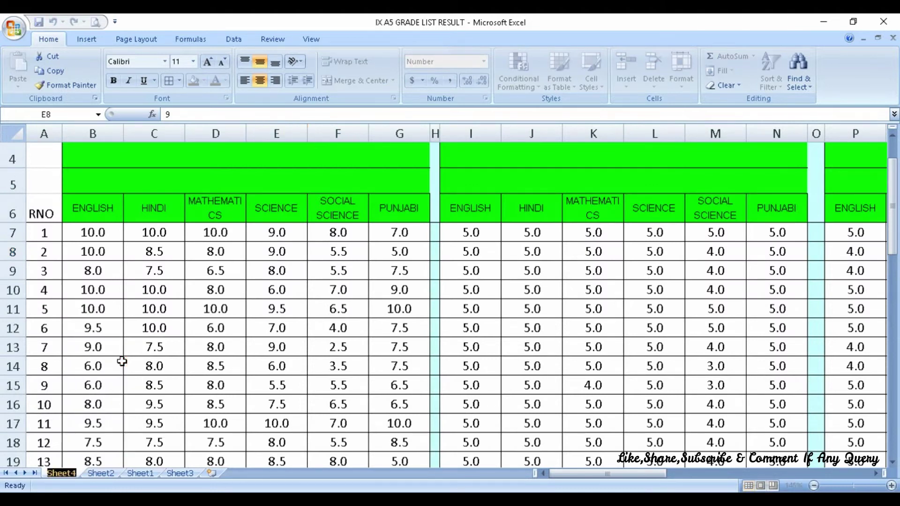
type("d")
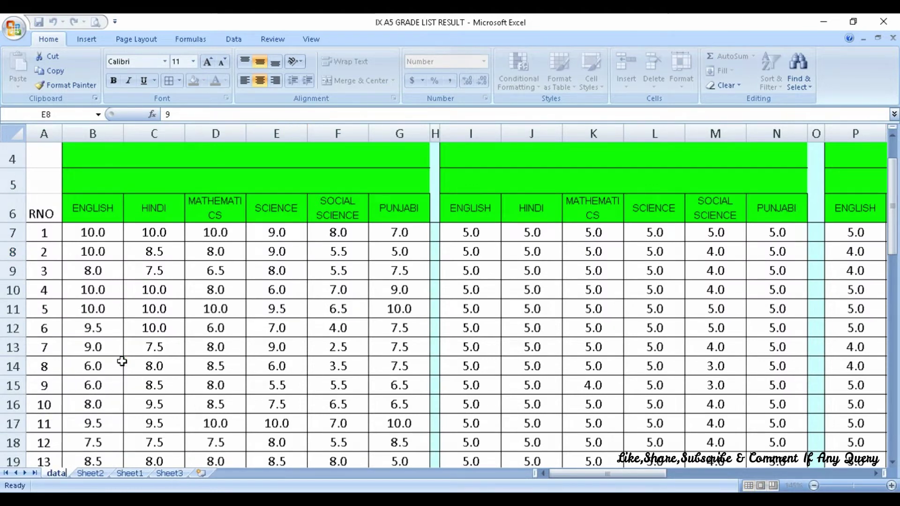
key("BackSpace")
type("D")
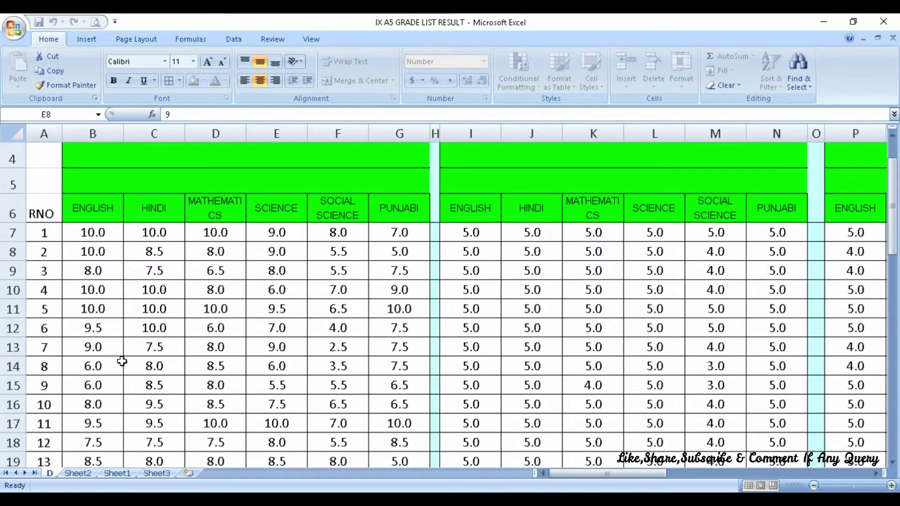
type("ATA")
key("Return")
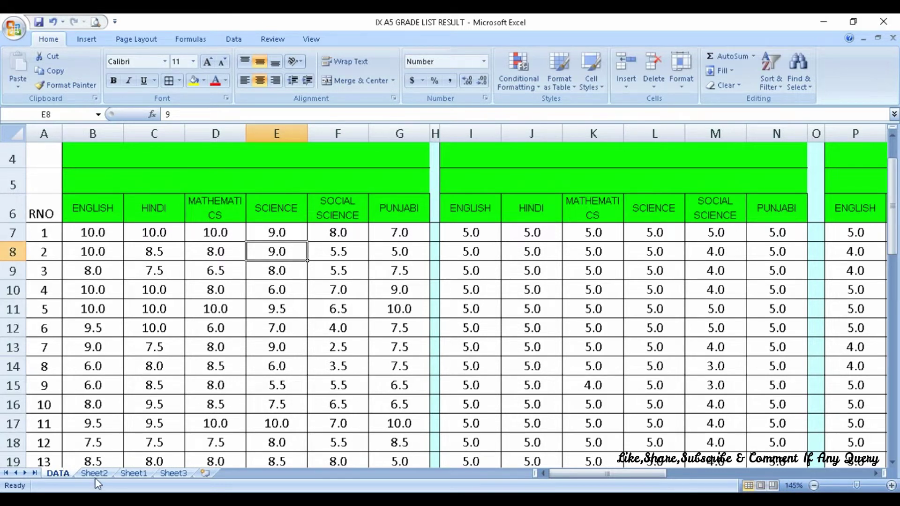
right_click(95, 474)
left_click(141, 365)
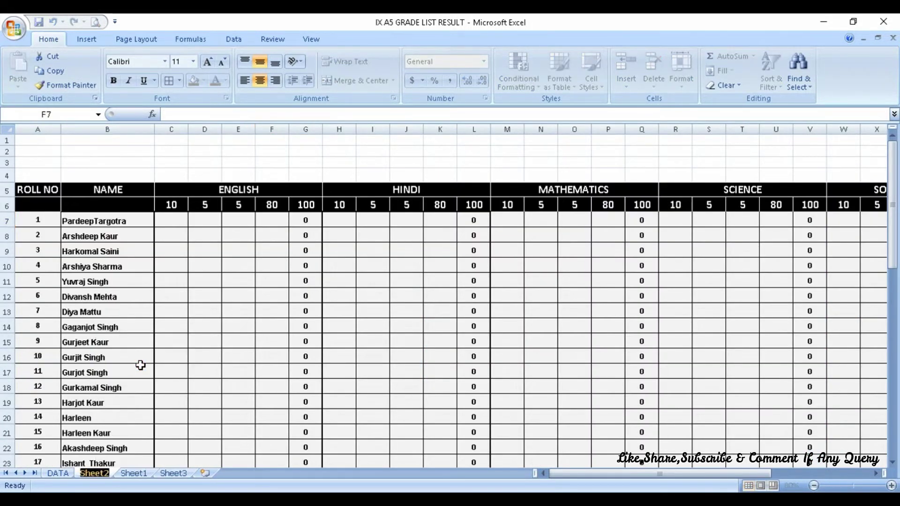
type("CHECKLIST")
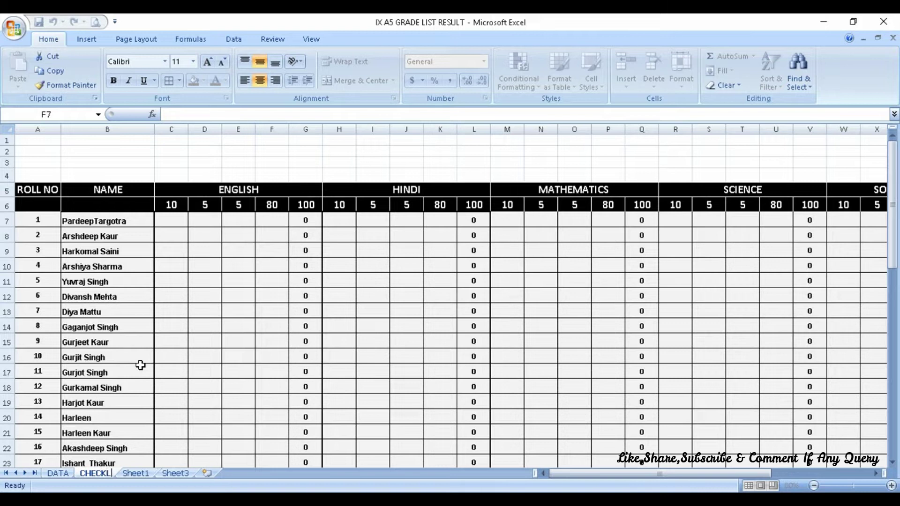
key("Return")
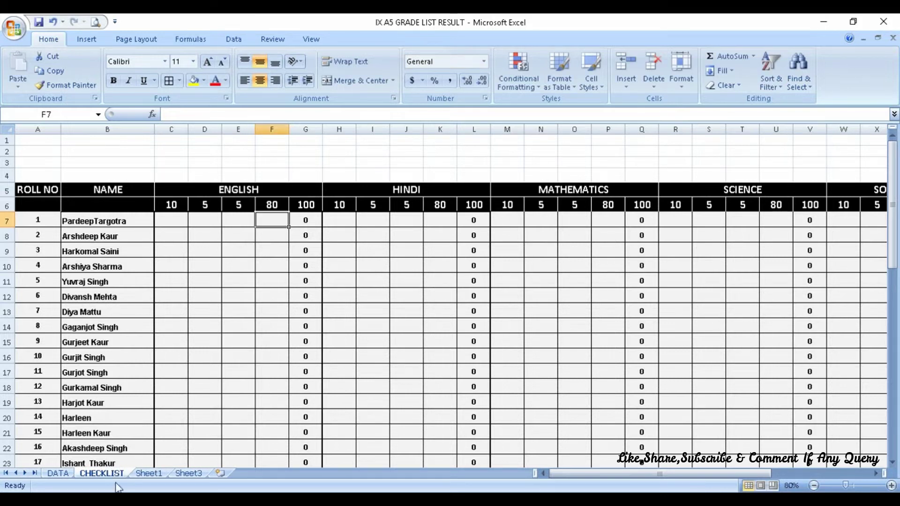
Review the CHECKLIST English marks cells C7 to F7, still showing 0
left_click(54, 474)
left_click(100, 474)
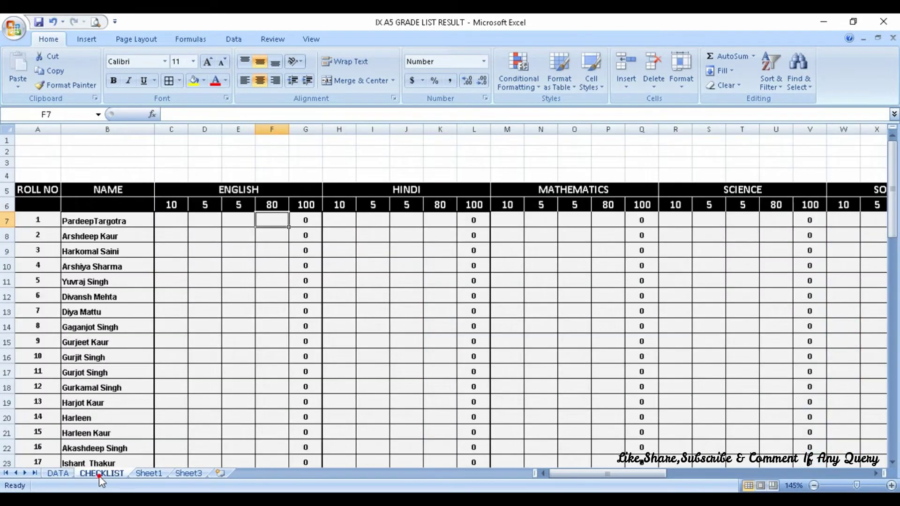
left_click(177, 220)
left_click(201, 221)
left_click(241, 220)
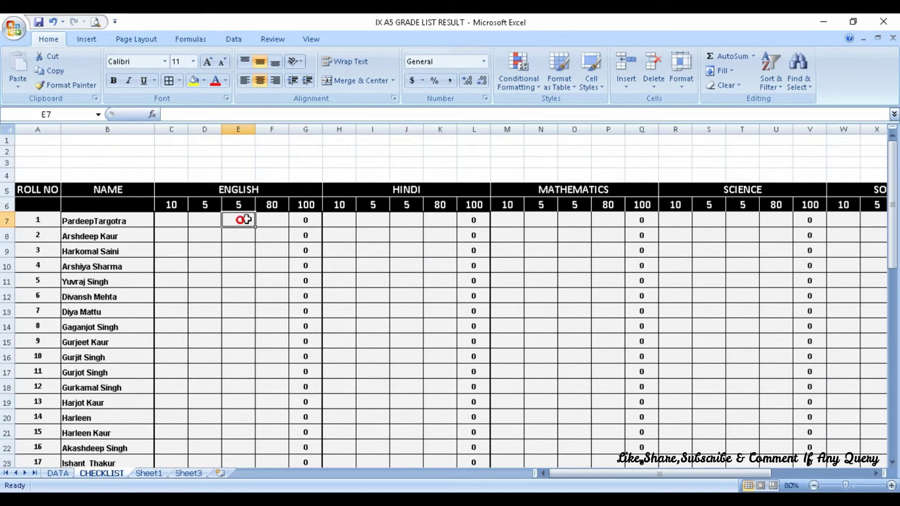
left_click(280, 220)
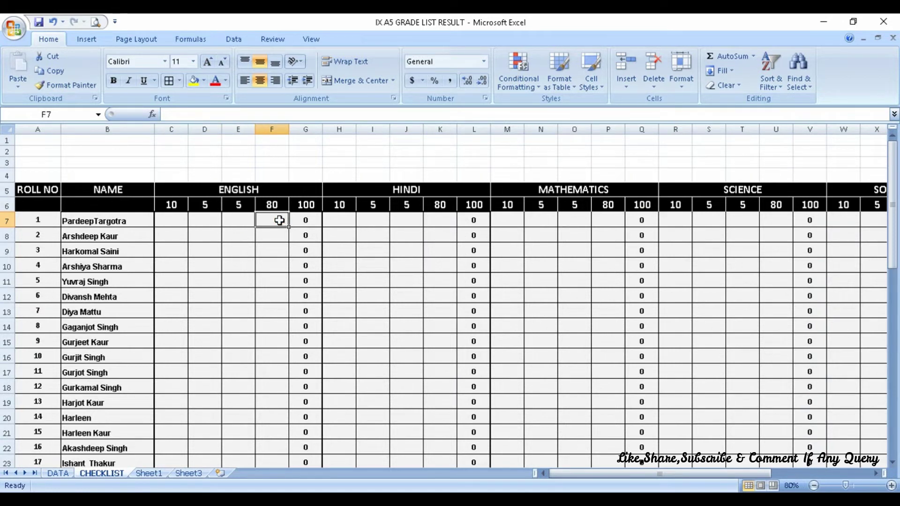
scroll(279, 220, "up", 2)
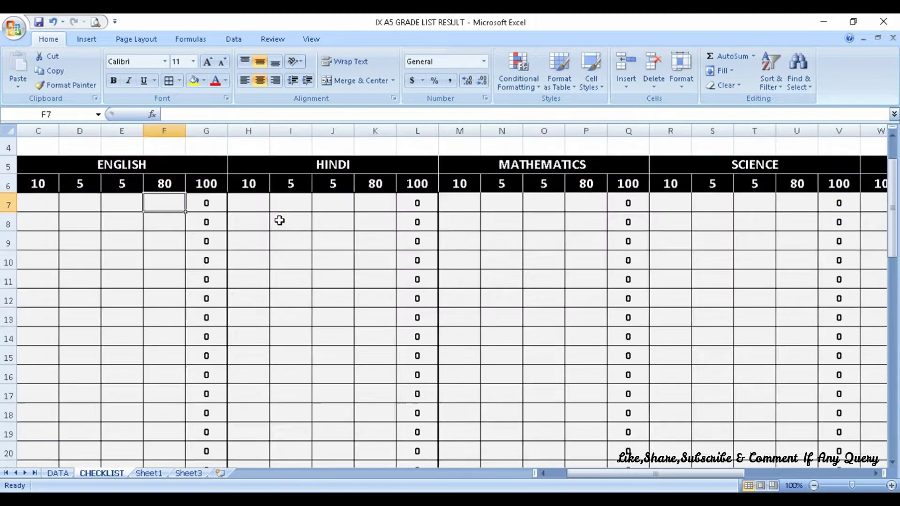
scroll(279, 220, "up", 1)
left_click_drag(633, 474, 571, 474)
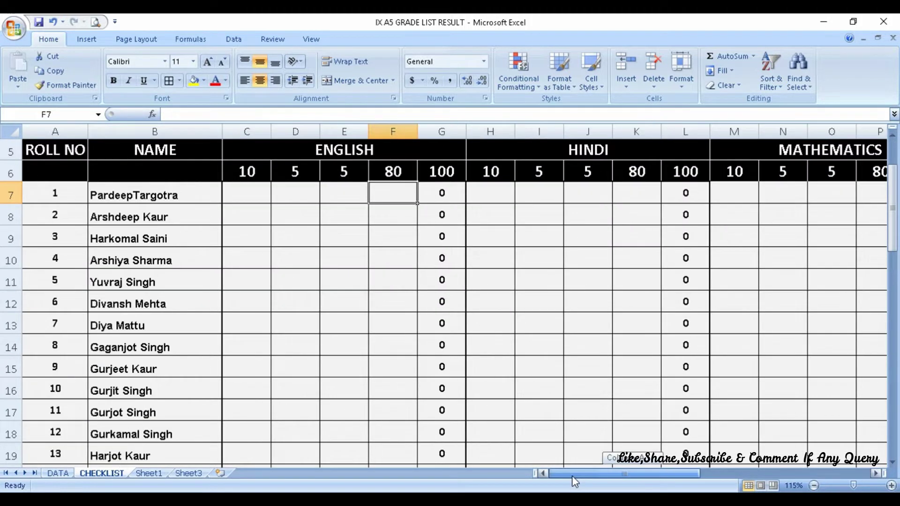
scroll(363, 302, "down", 3)
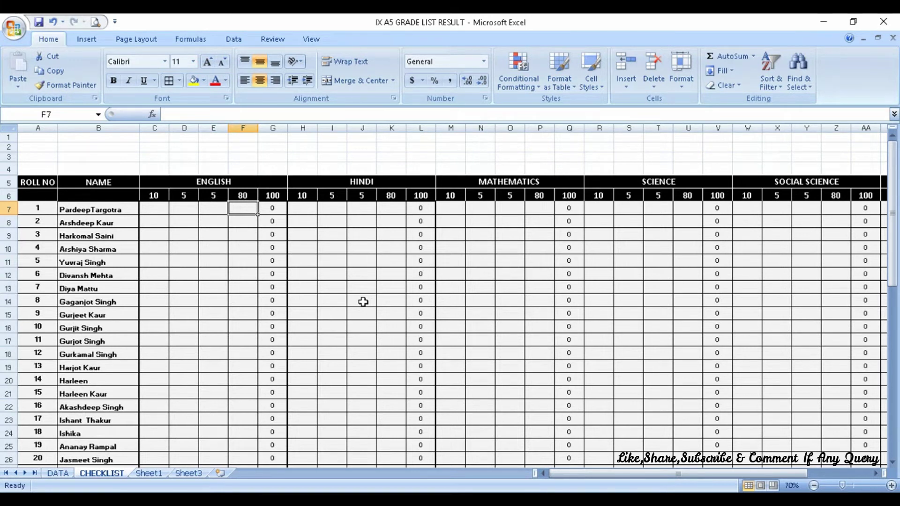
Group the ENGLISH sub-columns C to F as columns and widen column G to fit ENGLISH
scroll(363, 302, "up", 1)
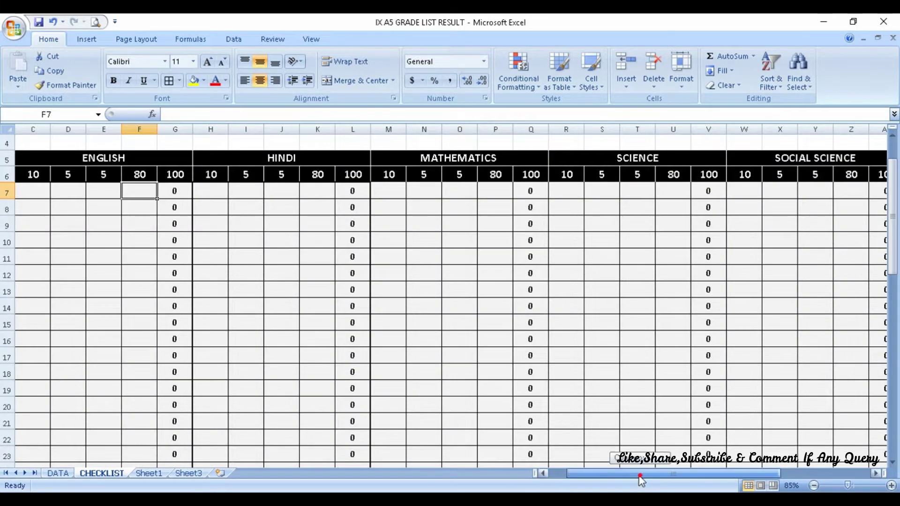
left_click_drag(639, 474, 621, 474)
scroll(491, 187, "up", 1)
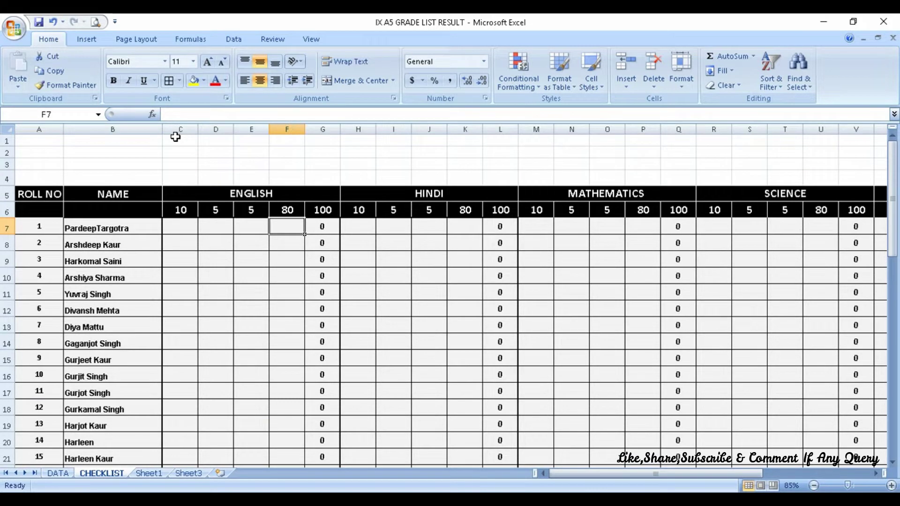
left_click_drag(171, 139, 329, 139)
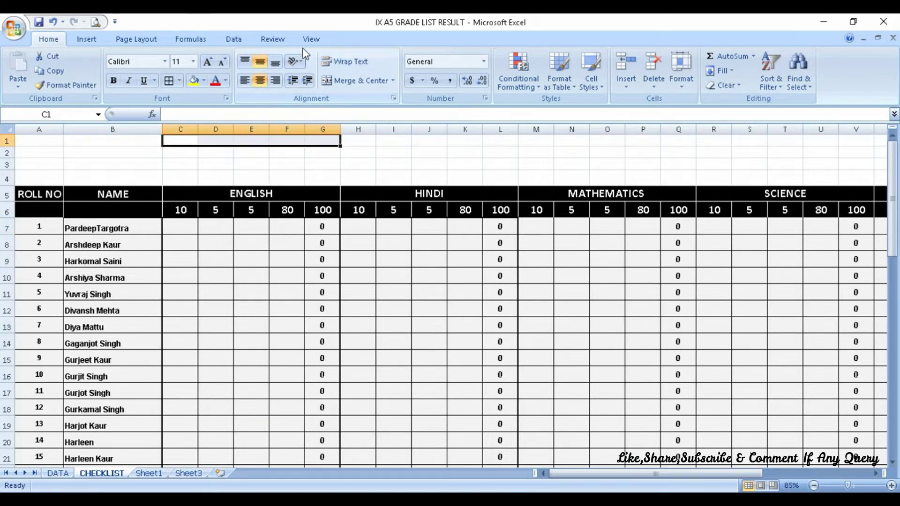
left_click(235, 40)
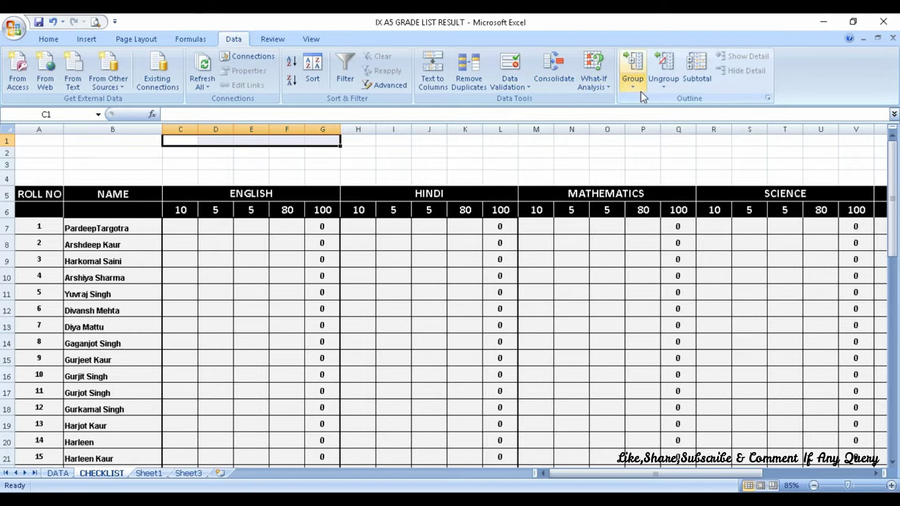
left_click(307, 164)
left_click_drag(182, 139, 296, 141)
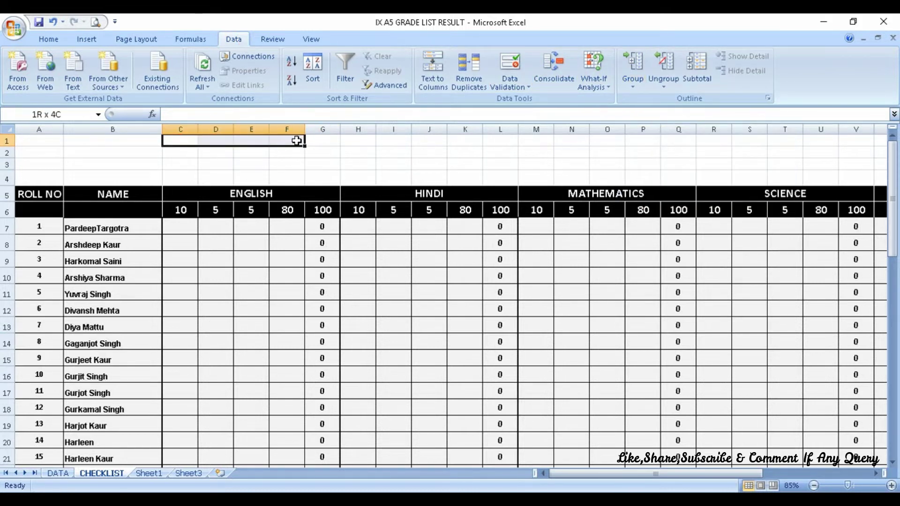
left_click(633, 84)
left_click(647, 99)
left_click(314, 197)
left_click(328, 219)
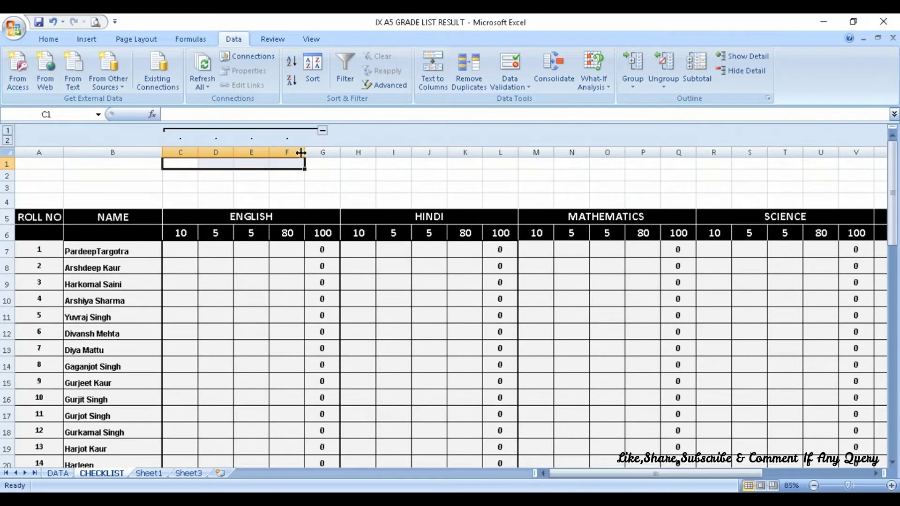
left_click(322, 131)
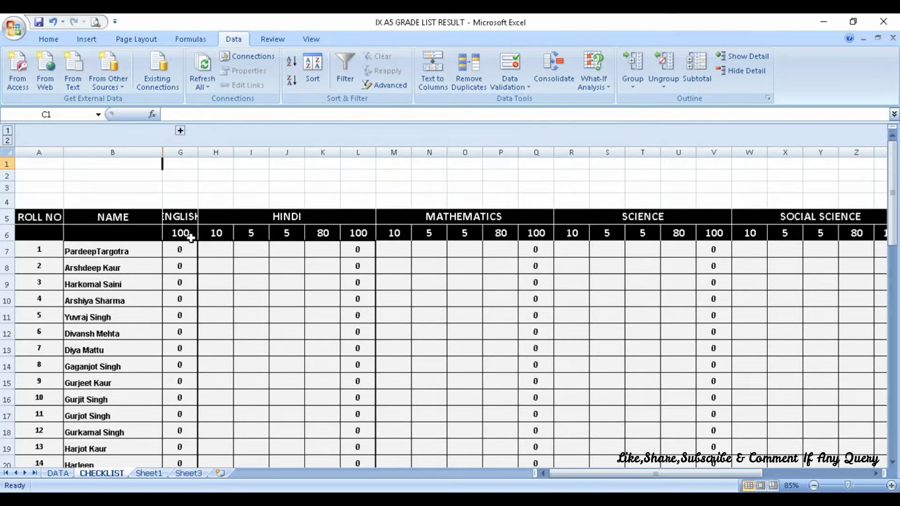
left_click(191, 238)
left_click_drag(198, 154, 212, 156)
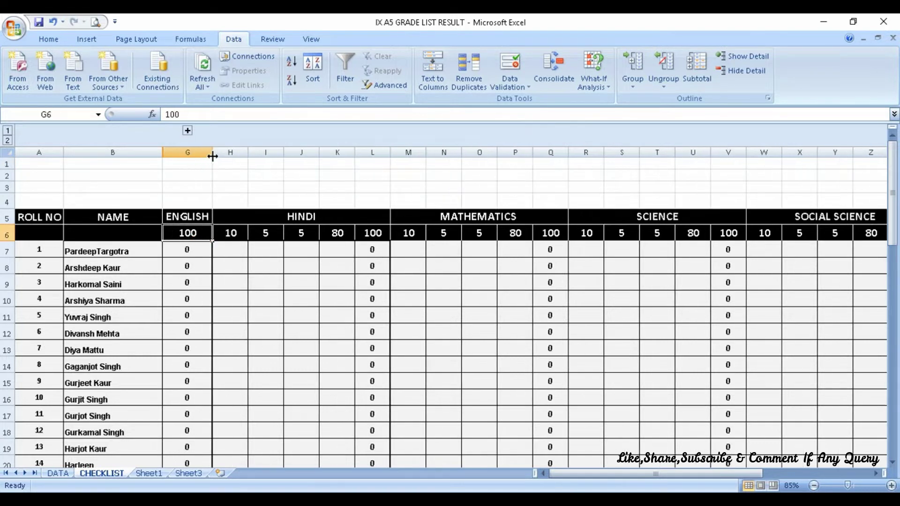
left_click(187, 132)
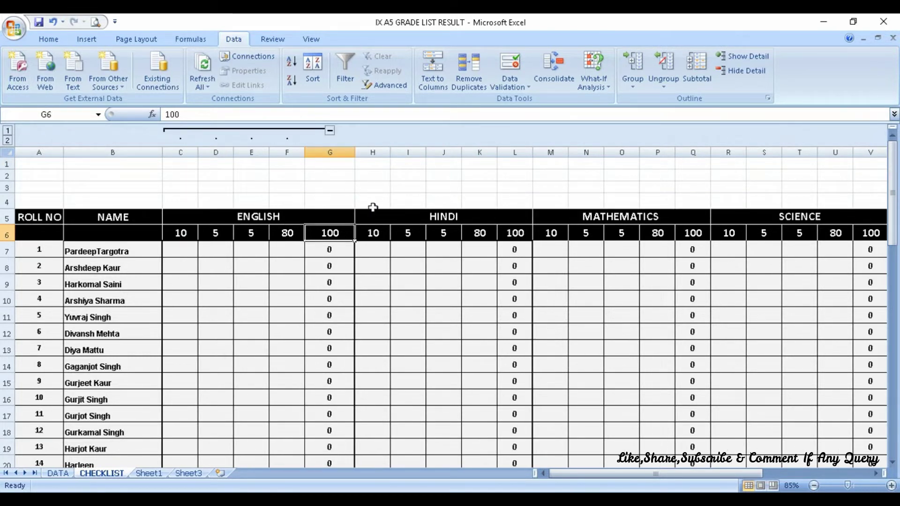
Group the HINDI sub-columns H to K and collapse both ENGLISH and HINDI groups
left_click_drag(371, 202, 477, 203)
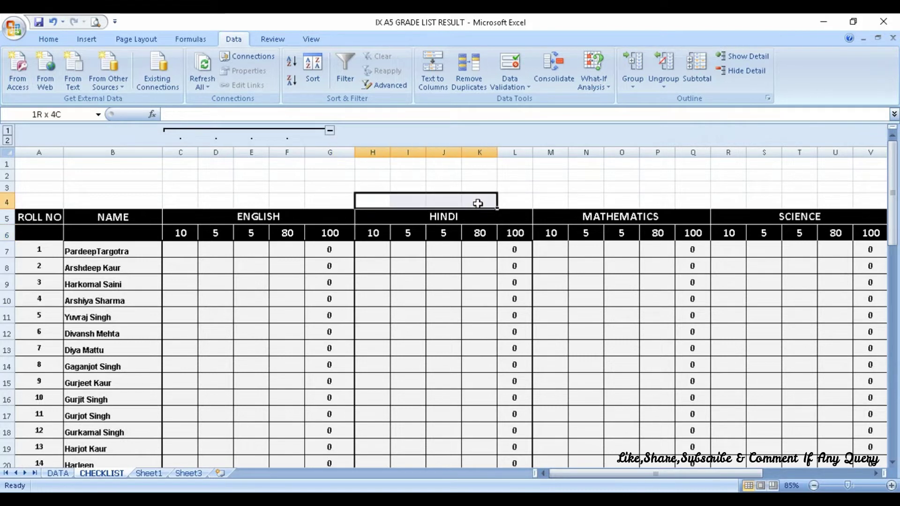
left_click(635, 88)
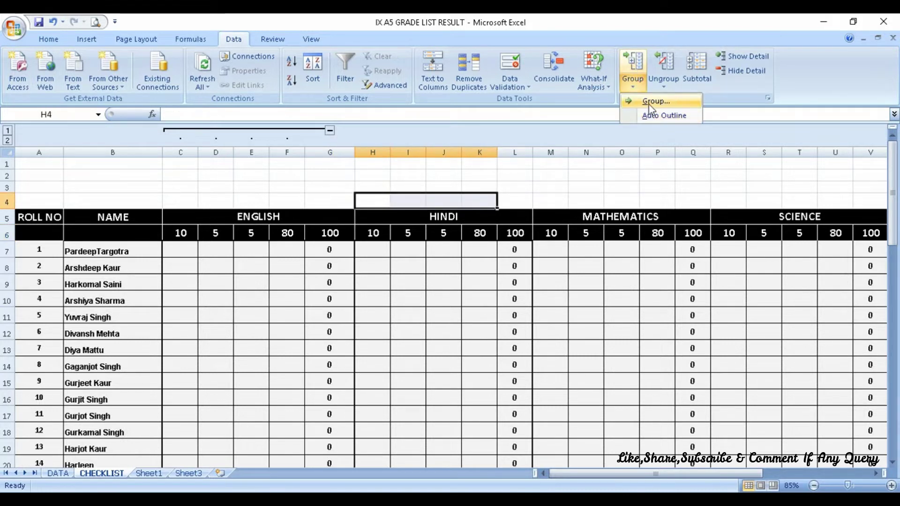
left_click(648, 105)
left_click(324, 198)
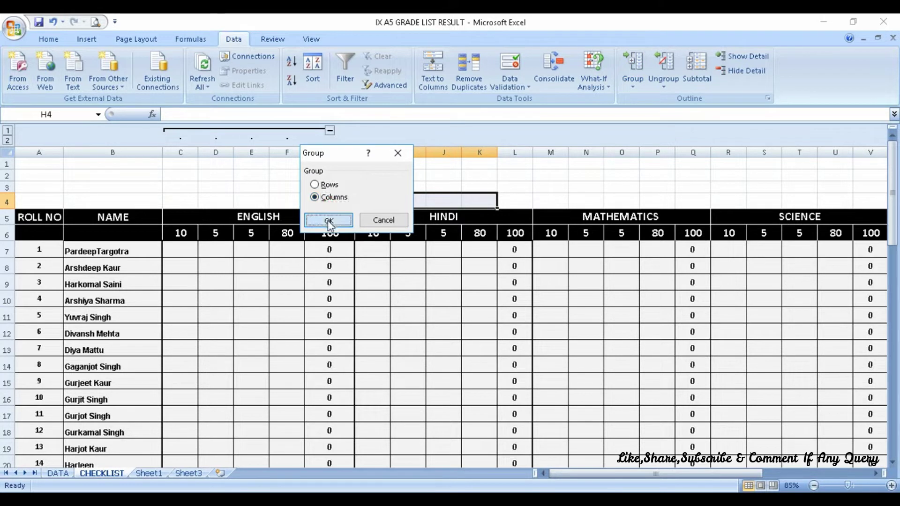
left_click(328, 220)
left_click(515, 131)
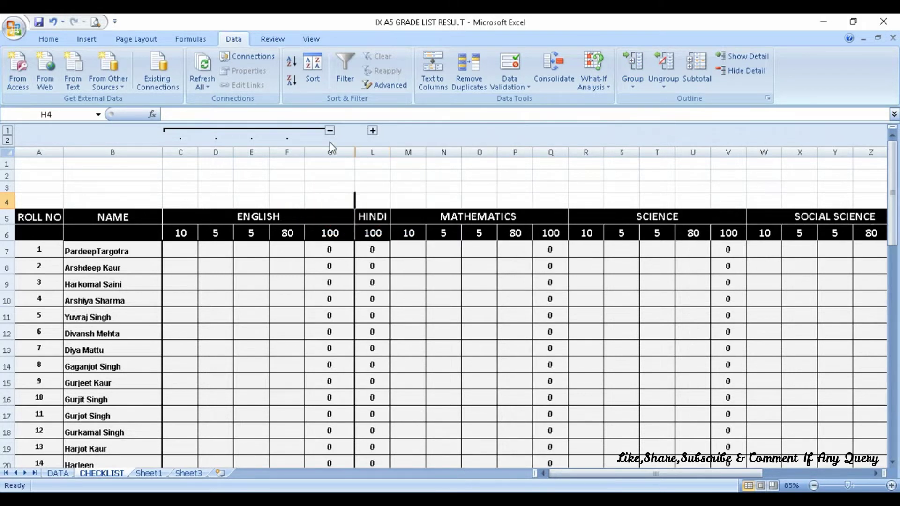
left_click(330, 131)
Verify the HINDI total in L7 and re-collapse both ENGLISH and HINDI groups
left_click(237, 253)
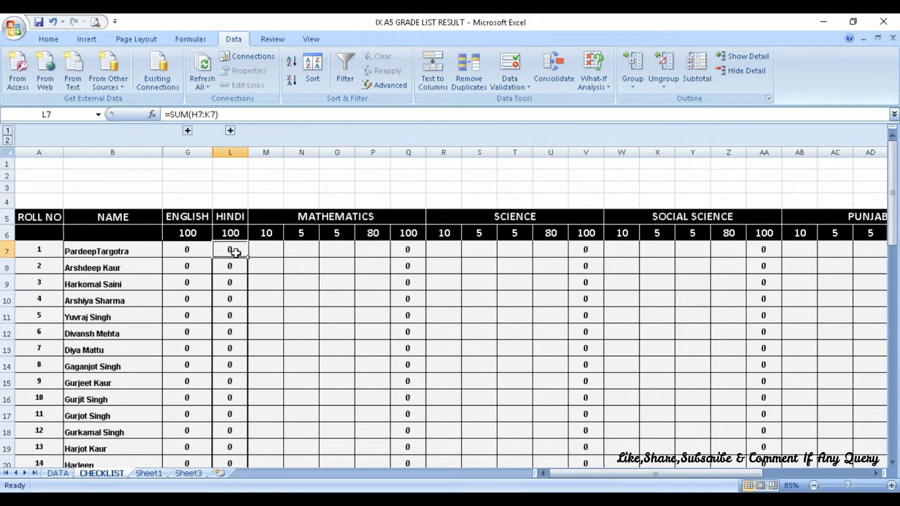
left_click(188, 152)
left_click(243, 151)
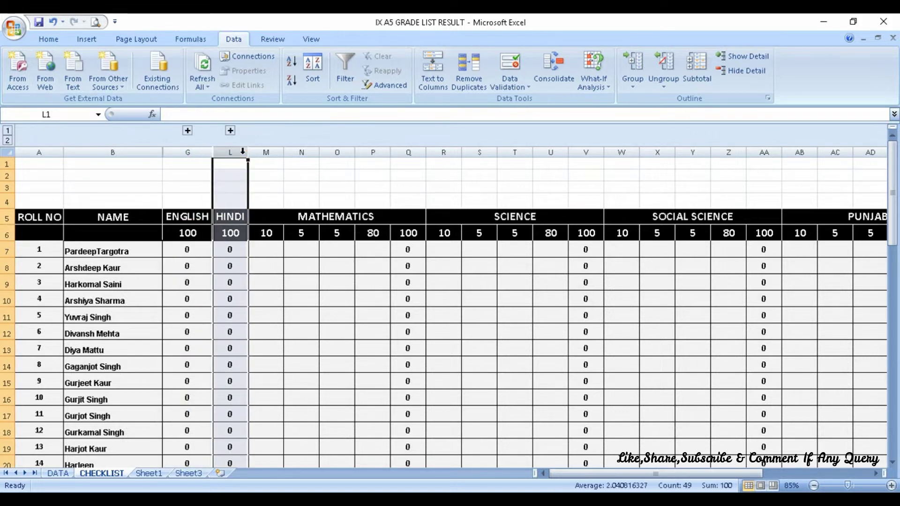
left_click(230, 130)
left_click(187, 130)
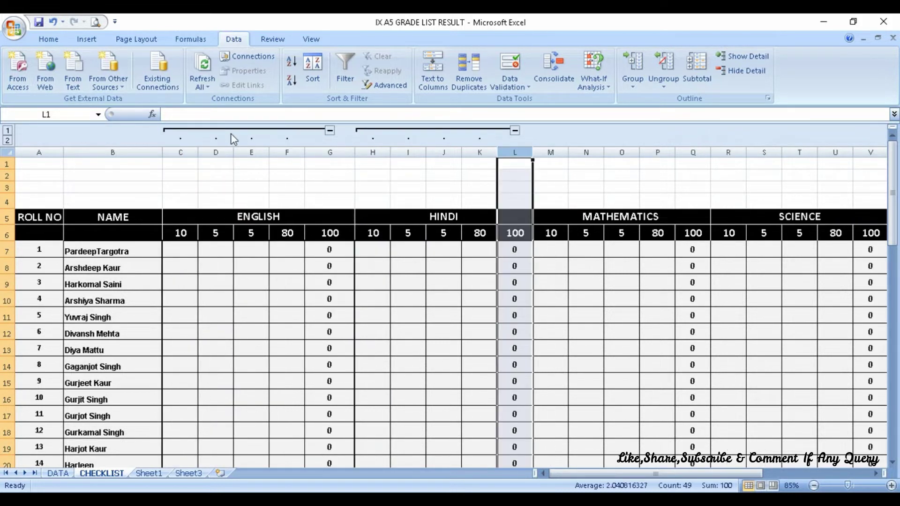
left_click(329, 130)
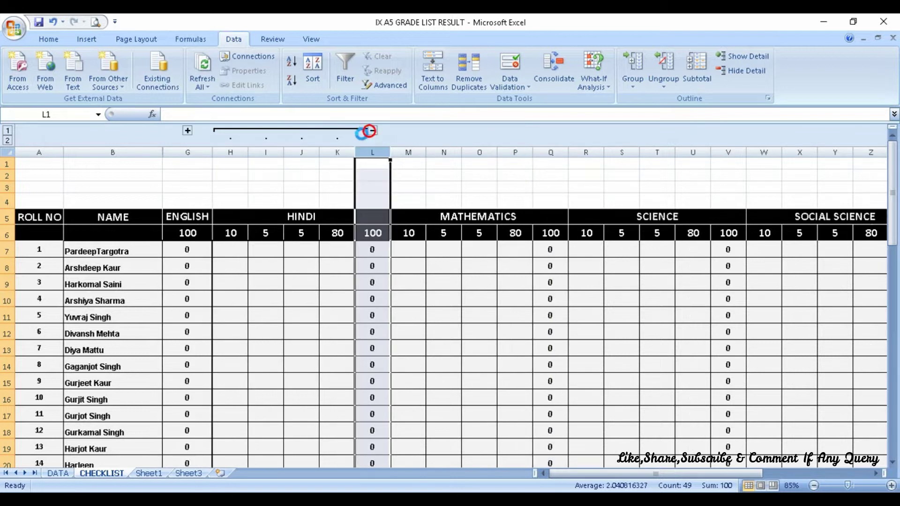
left_click(371, 130)
left_click(282, 227)
left_click_drag(267, 202, 370, 201)
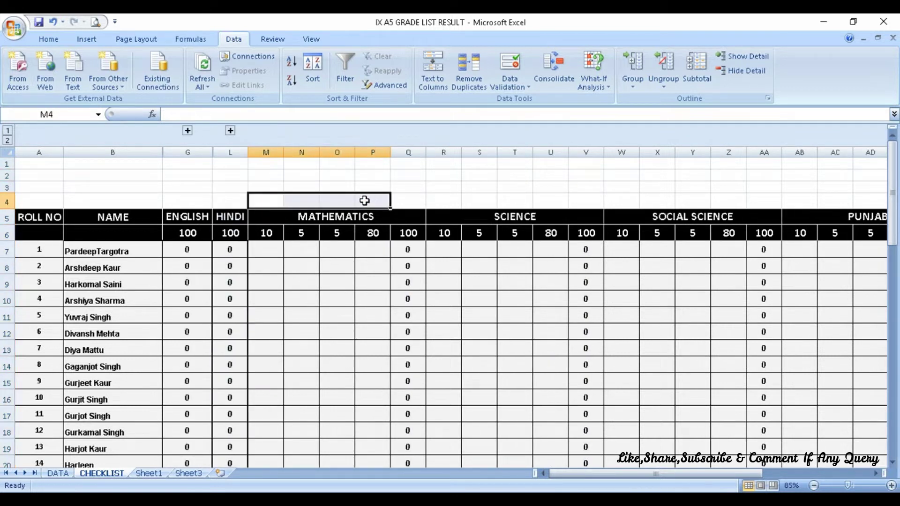
Group MATHEMATICS columns M–P, collapse them, and widen total column Q to fit
left_click(633, 84)
left_click(642, 102)
left_click(347, 199)
key("Return")
left_click(409, 131)
left_click(333, 220)
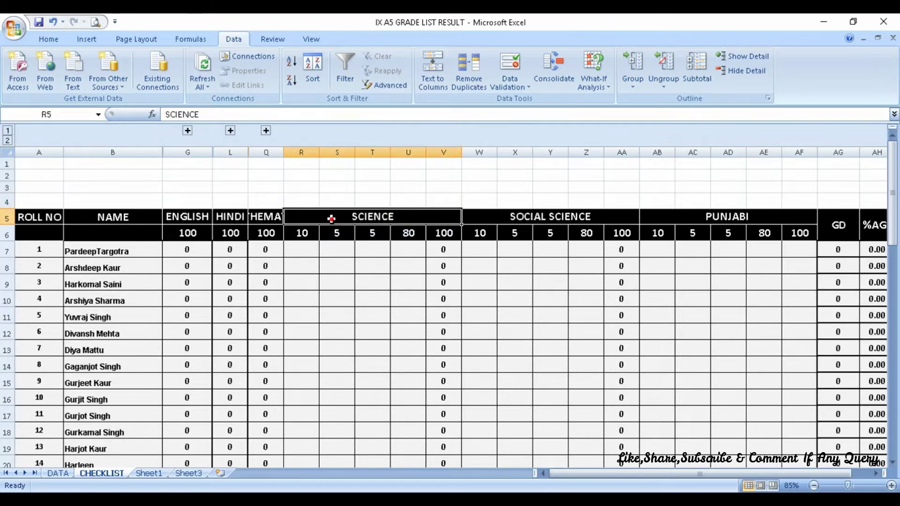
double_click(288, 151)
left_click_drag(272, 151, 337, 152)
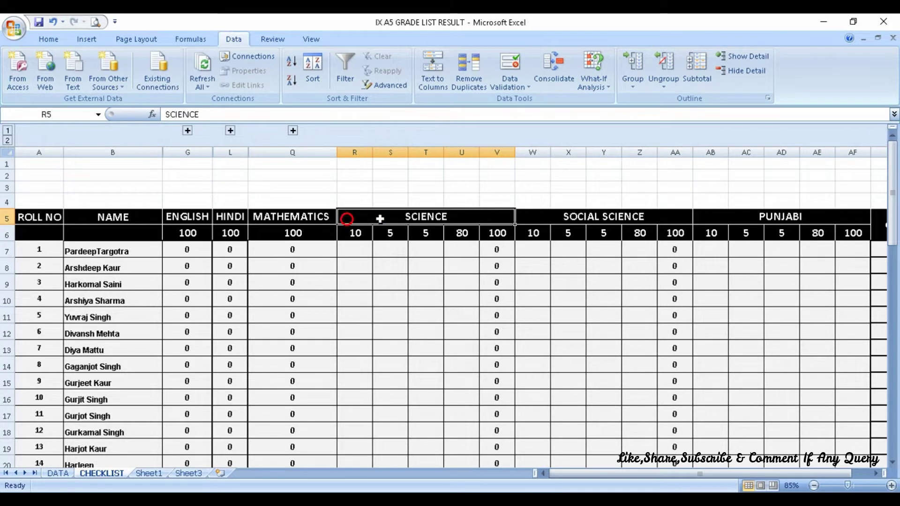
Group SCIENCE sub-mark columns R–U and collapse them
left_click_drag(353, 233, 469, 234)
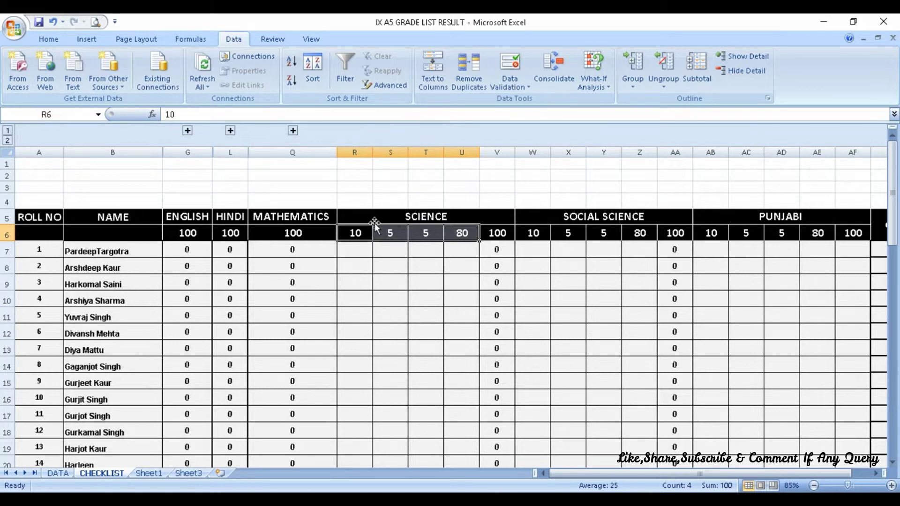
left_click(632, 86)
left_click(655, 100)
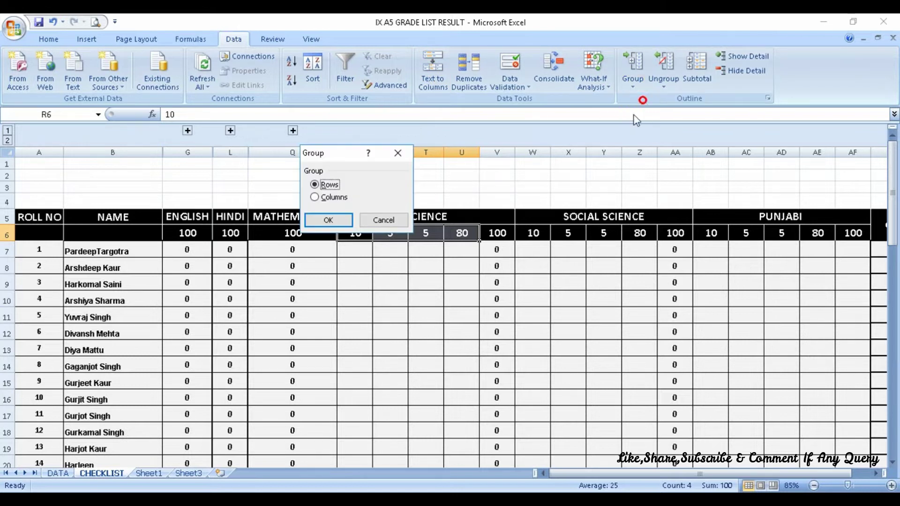
left_click(314, 197)
left_click(329, 220)
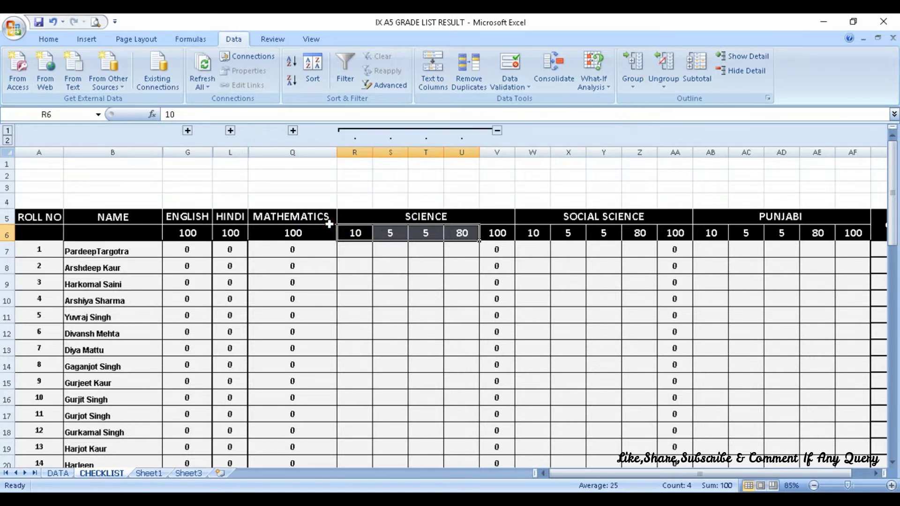
left_click(499, 132)
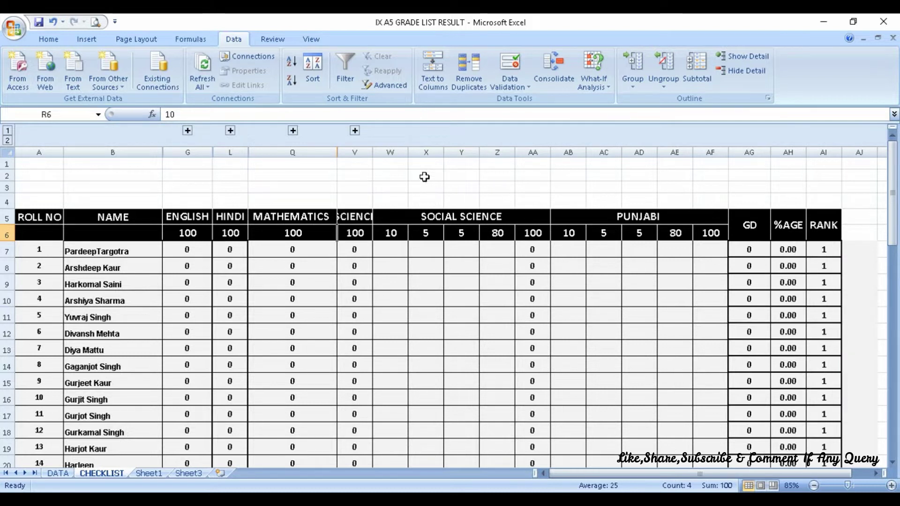
Group SOCIAL SCIENCE sub-mark columns W–Z and collapse them
left_click_drag(428, 233, 534, 233)
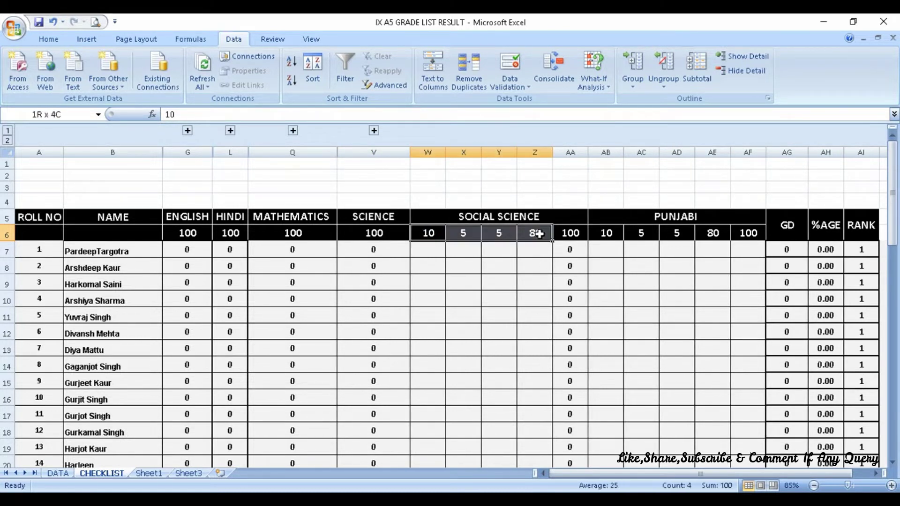
left_click(638, 88)
left_click(651, 102)
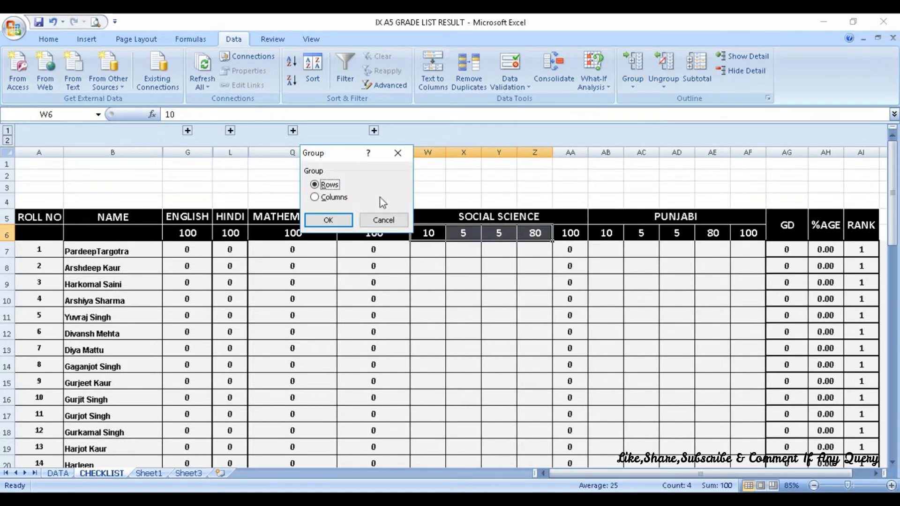
left_click(328, 220)
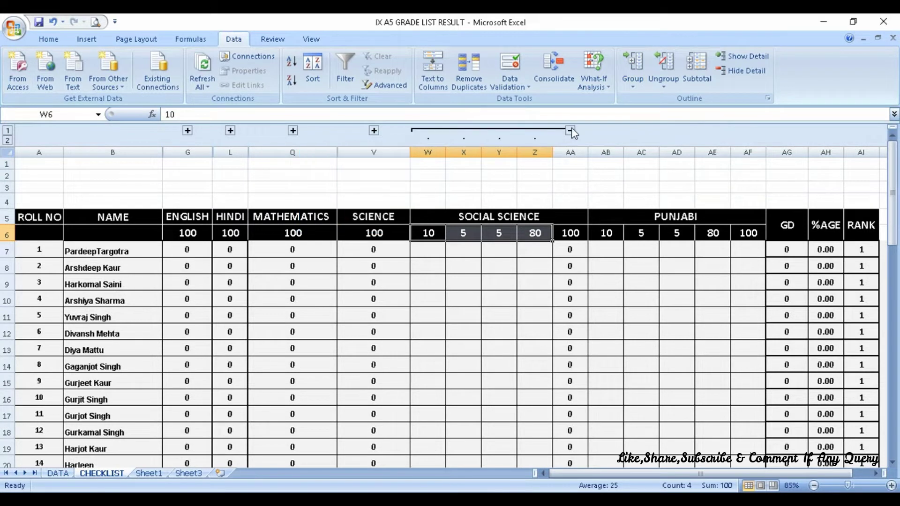
left_click(570, 131)
Group PUNJABI sub-mark columns AB–AE by columns
left_click_drag(464, 233, 570, 233)
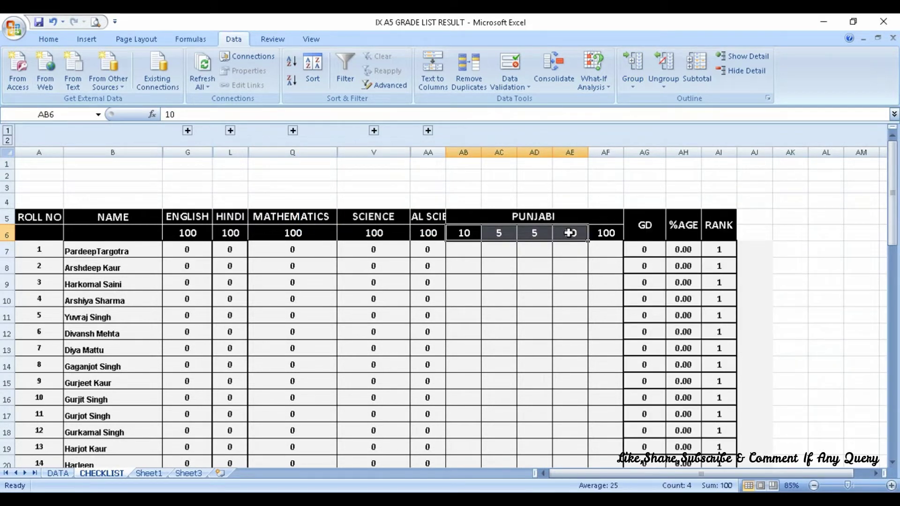
left_click(633, 85)
left_click(646, 102)
left_click(325, 197)
left_click(327, 220)
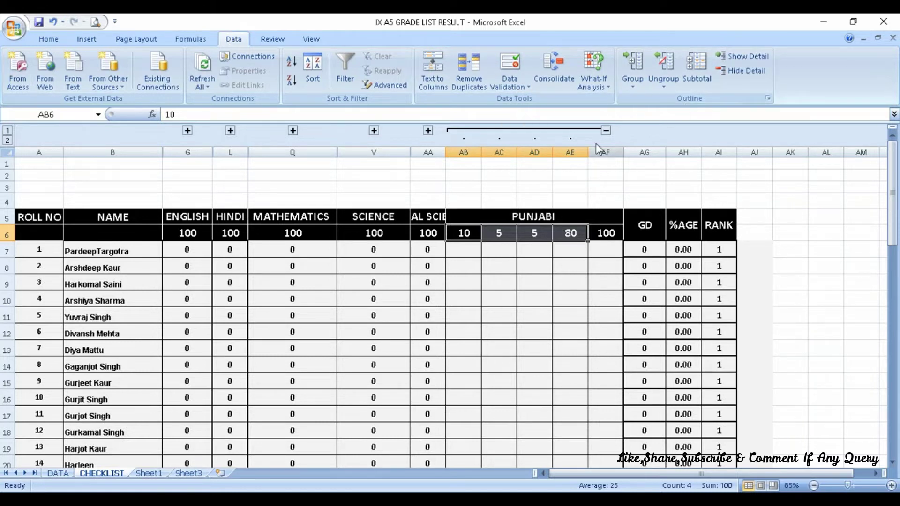
Collapse PUNJABI to its 100 total and widen columns AF and AA
left_click(607, 131)
left_click_drag(476, 150, 512, 151)
left_click_drag(447, 152, 483, 154)
left_click_drag(550, 153, 562, 153)
Clear the GD, %AGE and RANK values from AG7 down the table
left_click(594, 249)
double_click(596, 248)
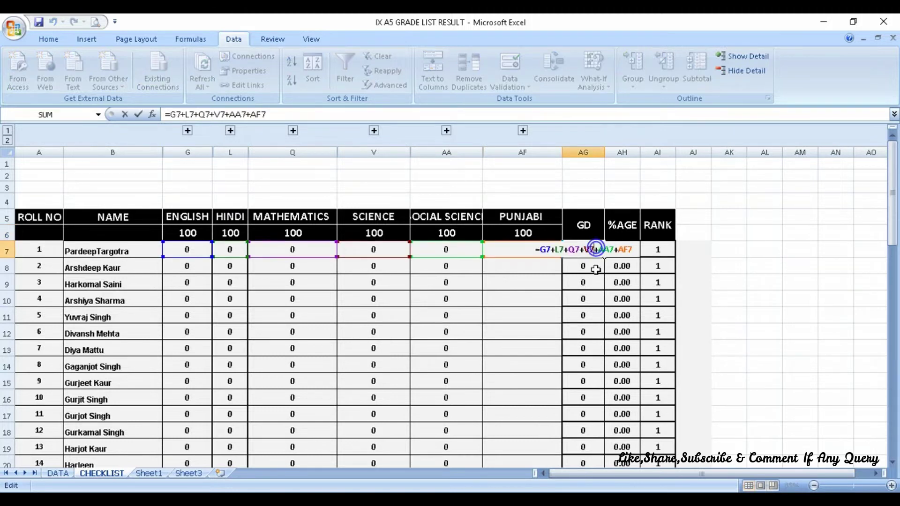
key("Return")
mouse_move(578, 249)
left_mouse_down()
mouse_move(675, 437)
mouse_move(675, 464)
left_mouse_up()
key("Delete")
scroll(648, 421, "up", 10)
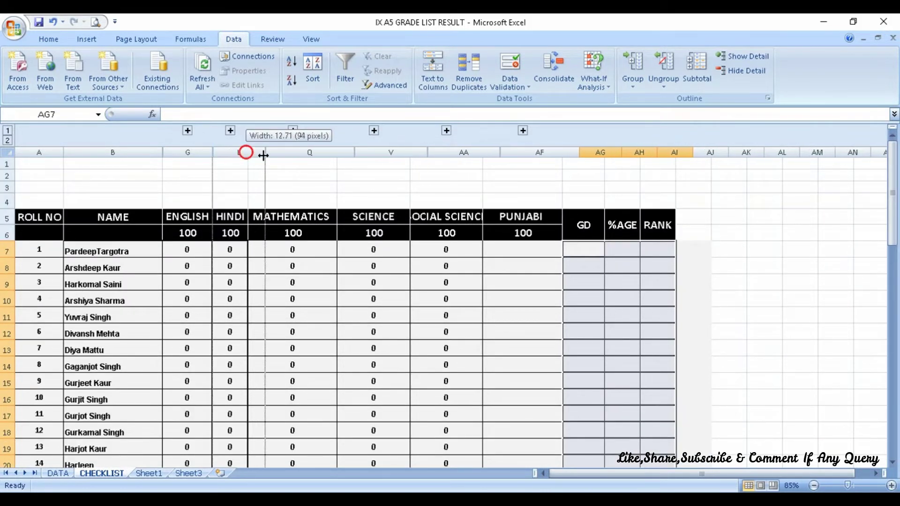
Widen column L for HINDI and column AA for SOCIAL SCIENCE
left_click_drag(245, 151, 263, 156)
left_click_drag(501, 153, 517, 159)
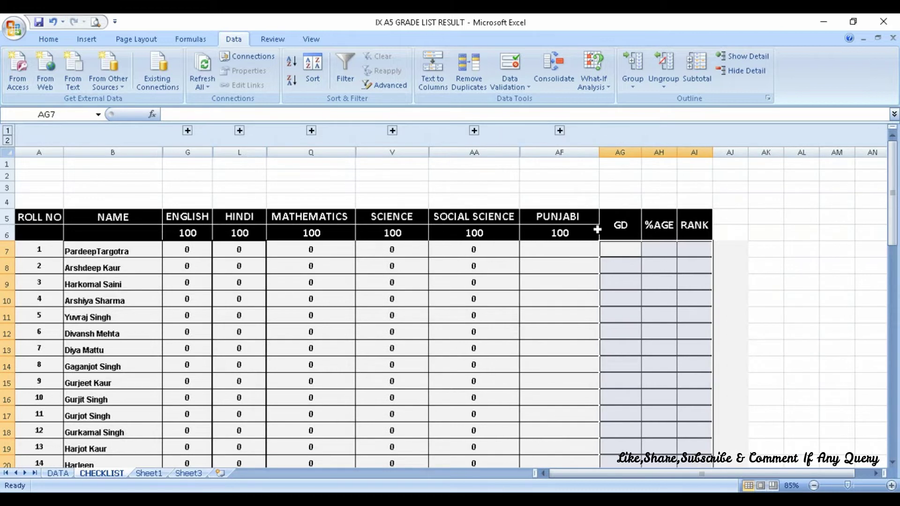
left_click(625, 249)
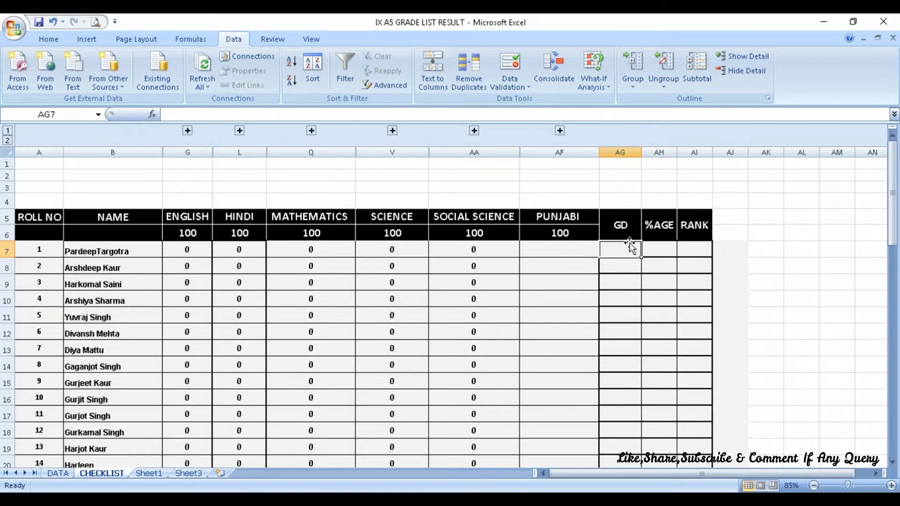
Enter =G7+L7+Q7+V7+AA7+AF7 in AG7 to total the six subject marks
type("=")
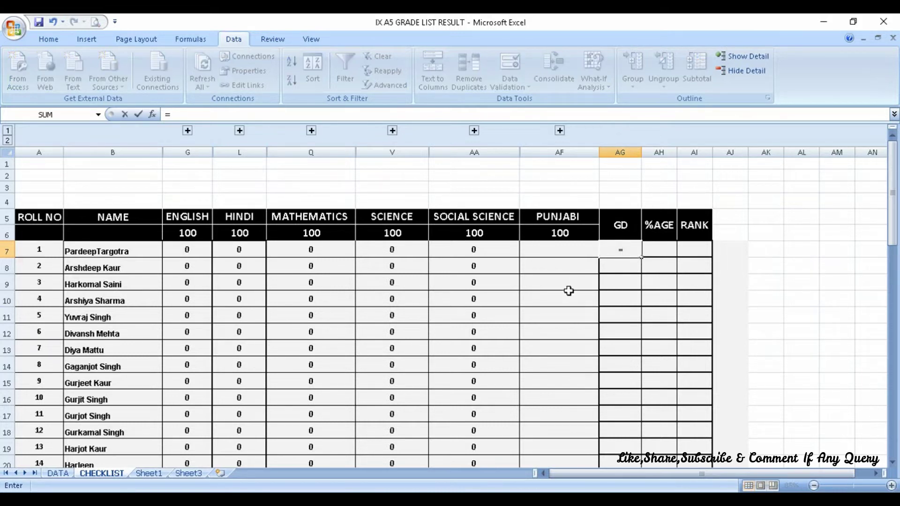
left_click(196, 251)
type("+")
left_click(229, 249)
type("+")
left_click(299, 249)
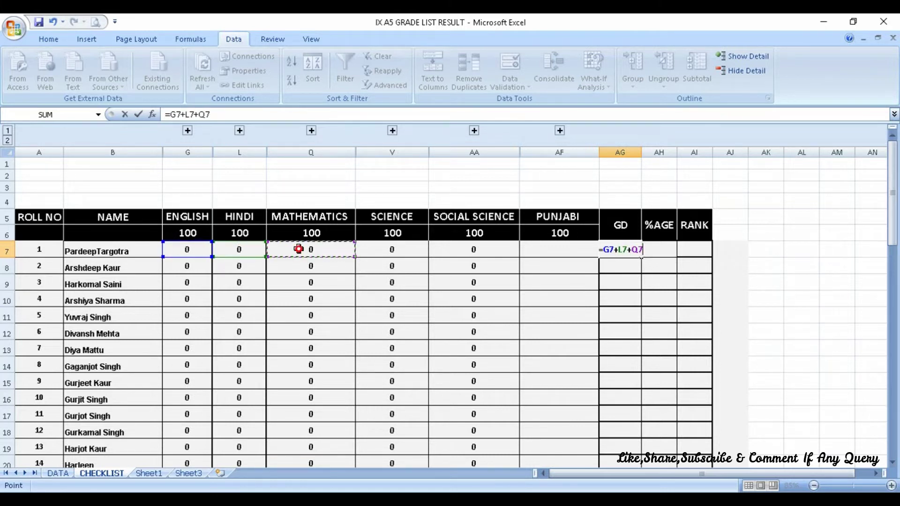
type("+")
left_click(380, 249)
type("+")
left_click(474, 252)
type("+")
left_click(586, 250)
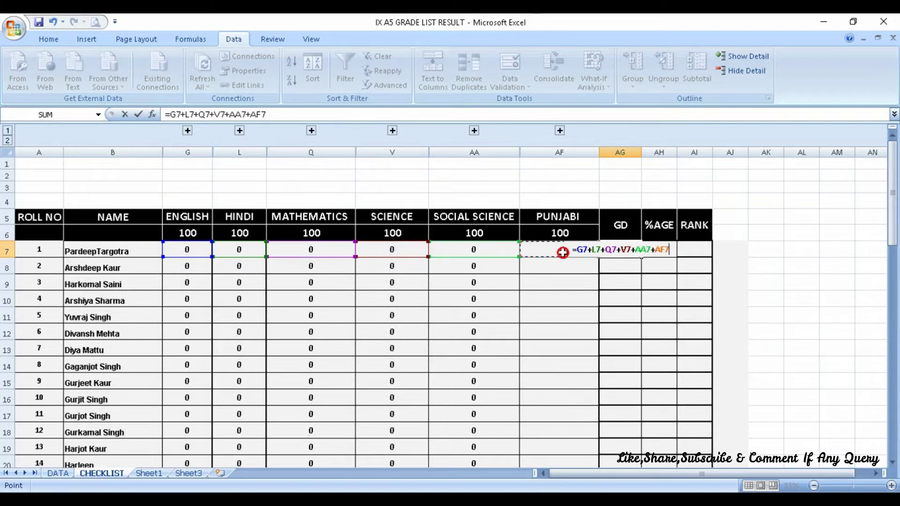
key("Return")
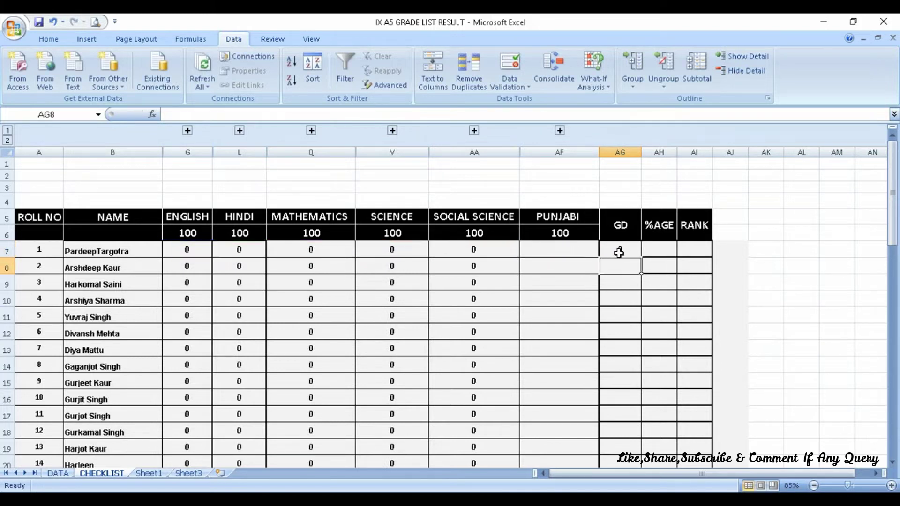
Review the AG7 formula and select the first student's marks to verify the sum
left_click(619, 253)
left_click_drag(181, 253, 481, 248)
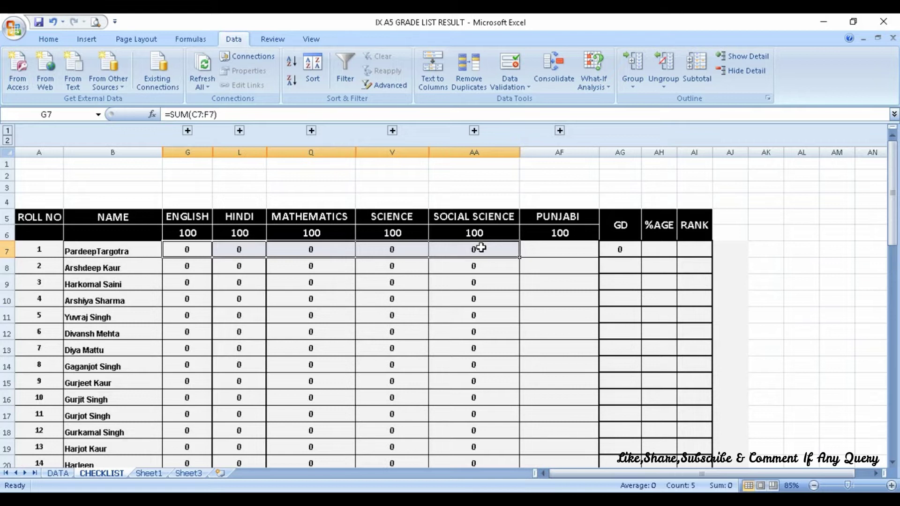
scroll(672, 308, "up", 1, "ctrl")
Enter the percentage formula =(AG7/6) in AH7
left_click(720, 241)
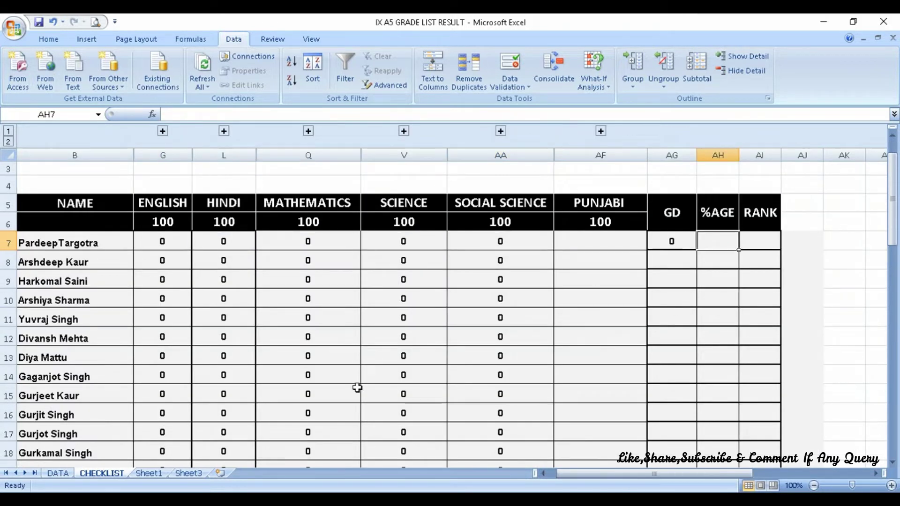
type("=(")
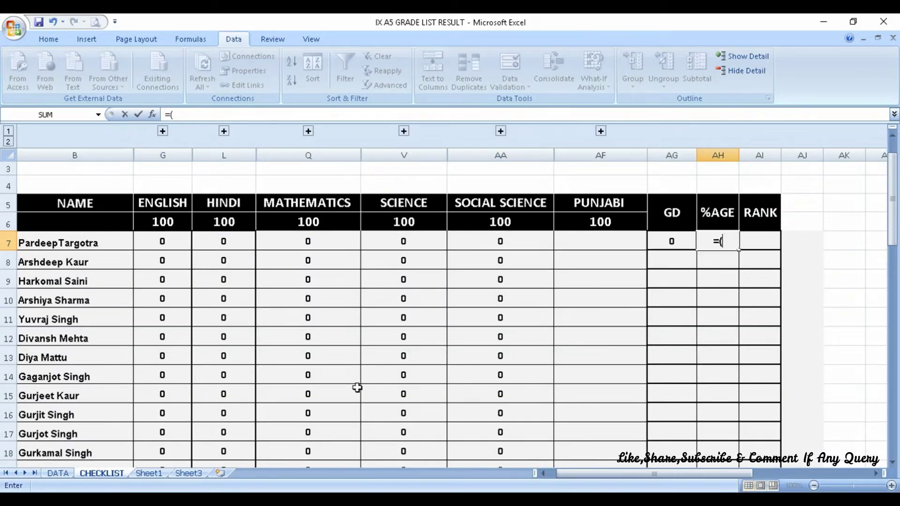
left_click(665, 241)
type("/6")
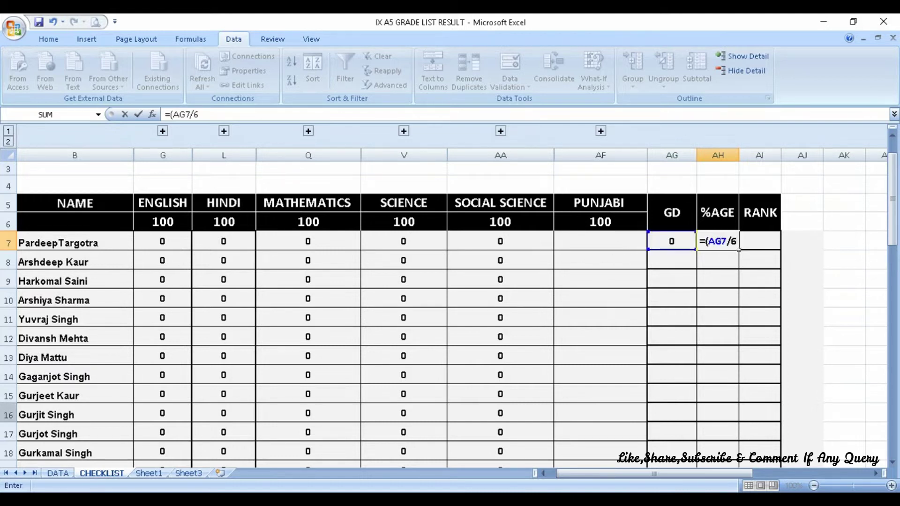
type(")")
key("Return")
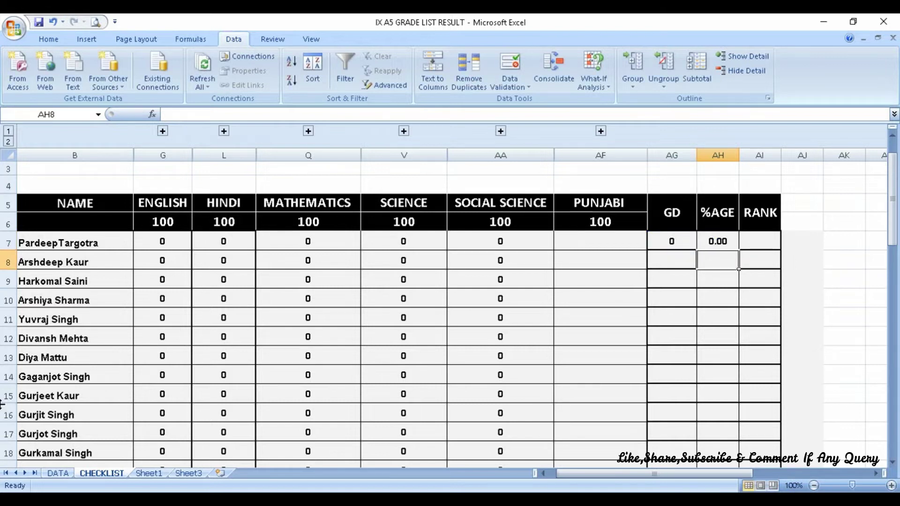
Start a RANK formula in AI7 ranking AG7 against AG7:AG54
left_click(763, 241)
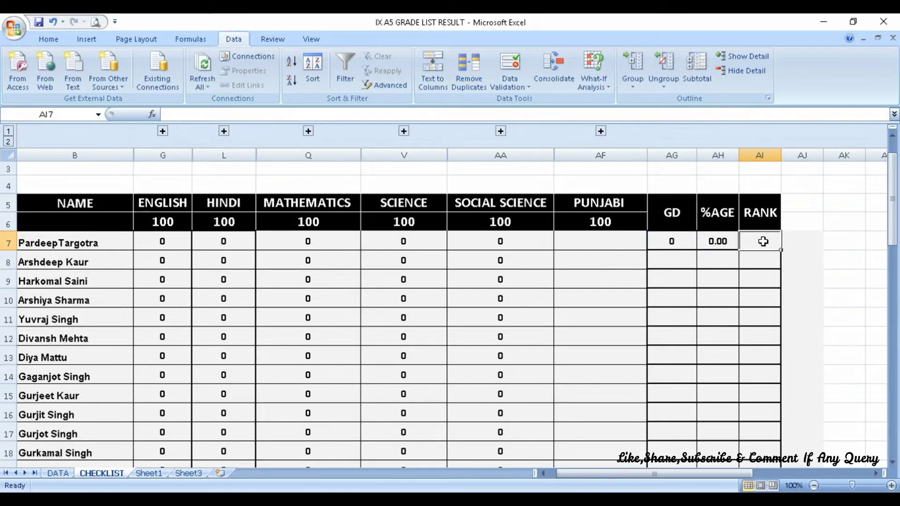
type("=RANK")
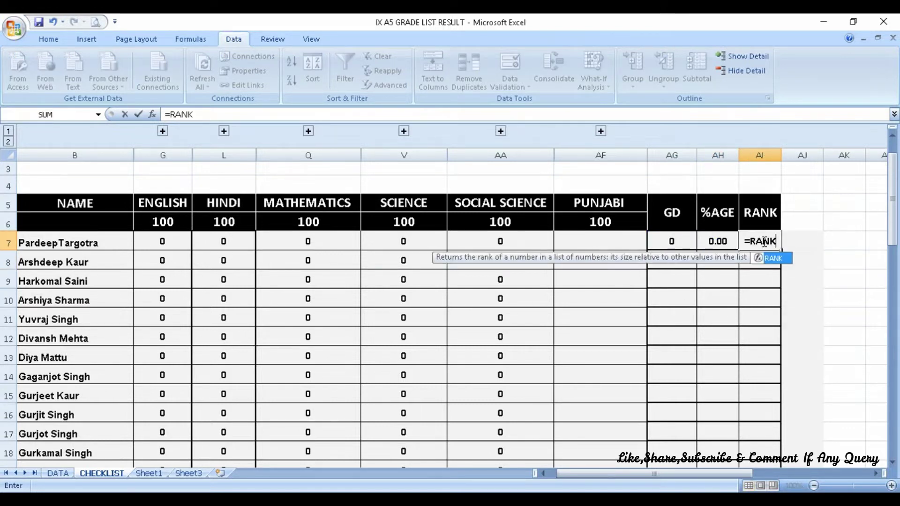
type("(")
key("BackSpace")
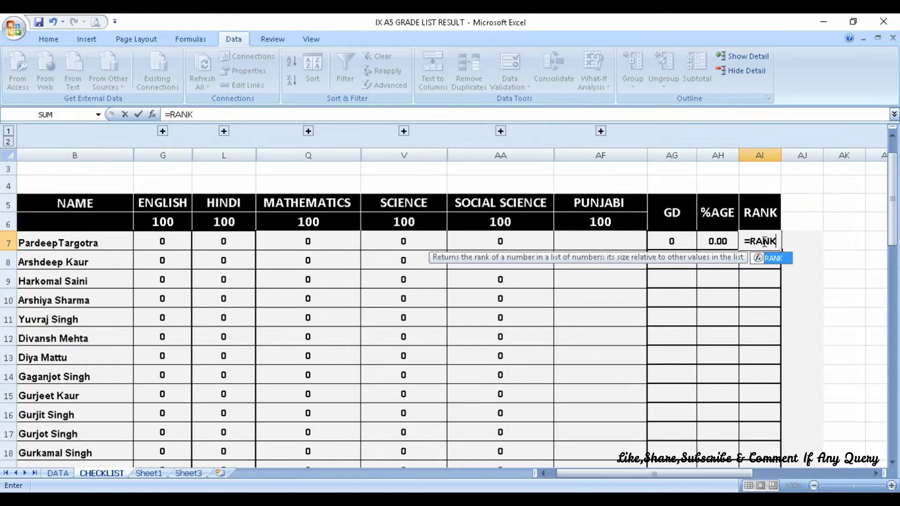
type("(")
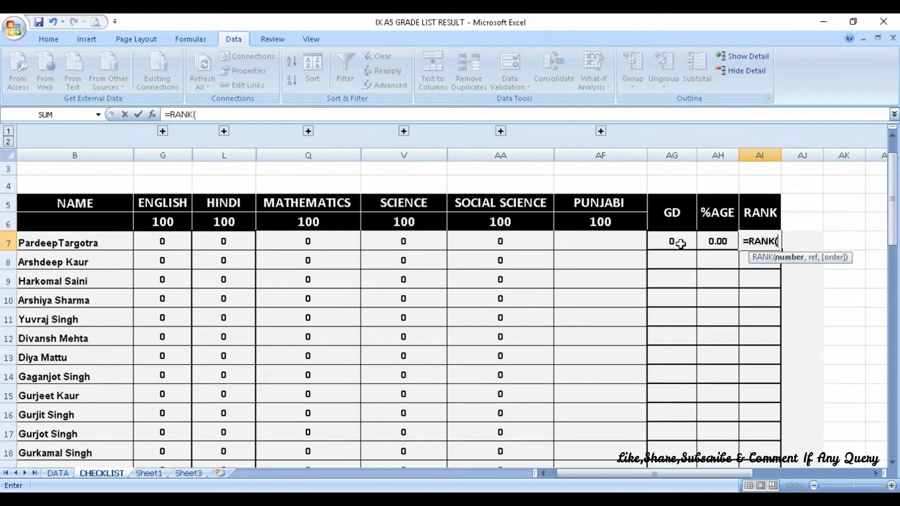
left_click(680, 242)
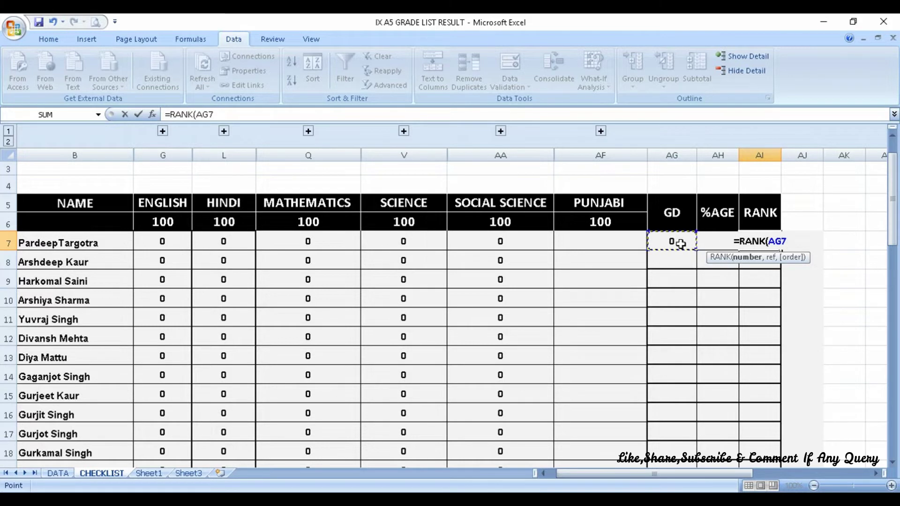
type(",")
left_click_drag(682, 242, 674, 445)
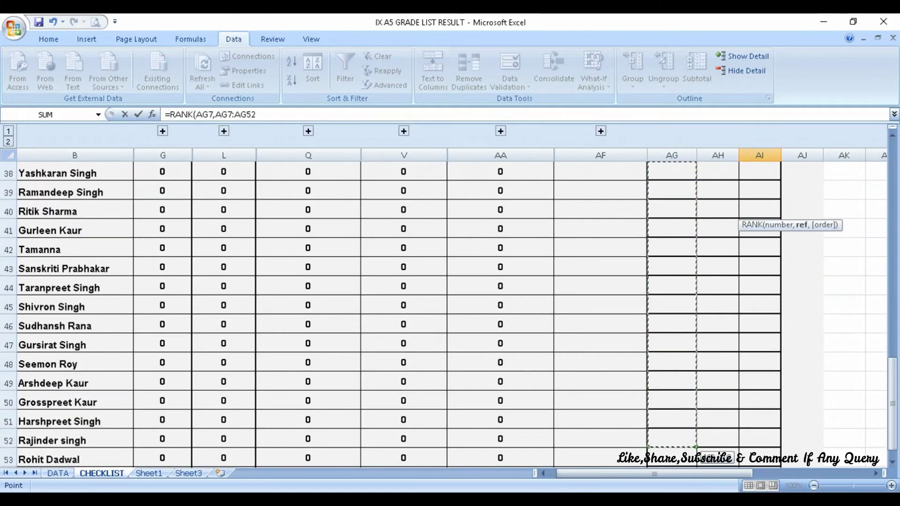
left_click(674, 443)
scroll(667, 448, "up", 8)
scroll(668, 449, "up", 5)
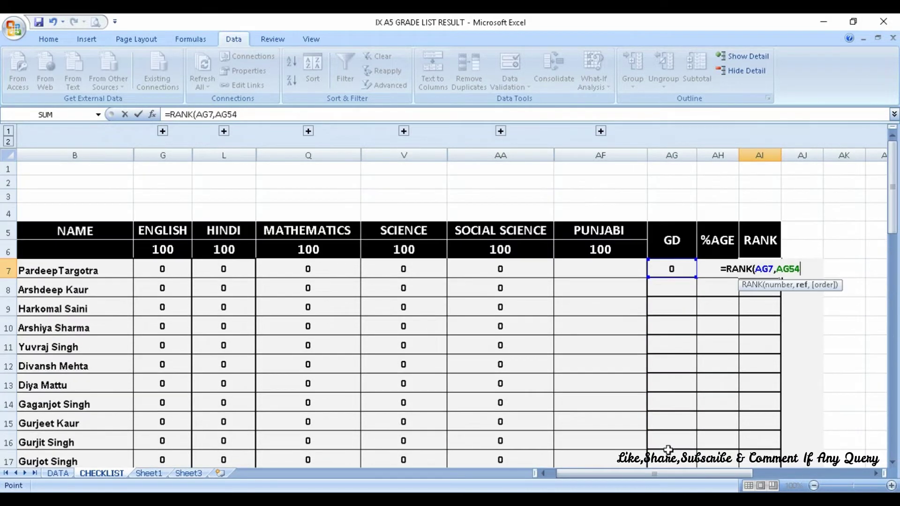
left_click_drag(800, 270, 778, 268)
key("BackSpace")
left_click_drag(671, 268, 674, 461)
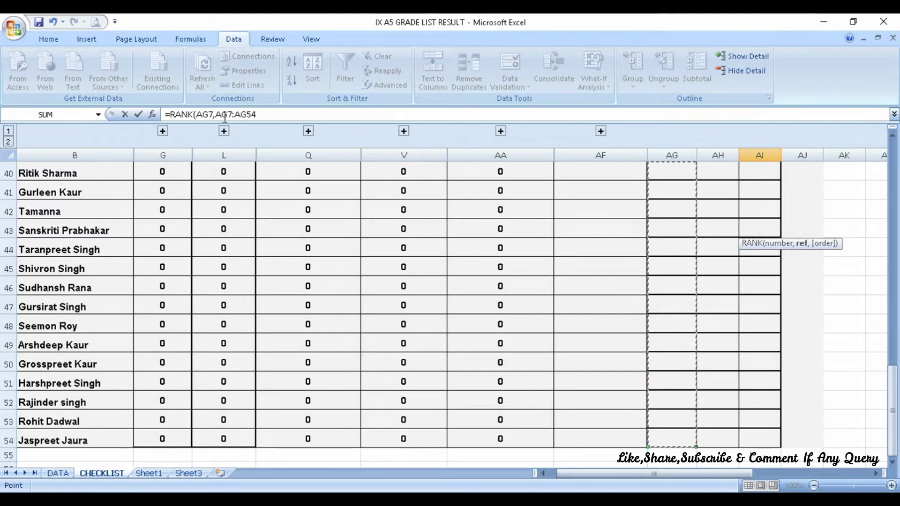
Make the ranking range $AG$7:$AG$54 absolute and complete the RANK formula
left_click(272, 114)
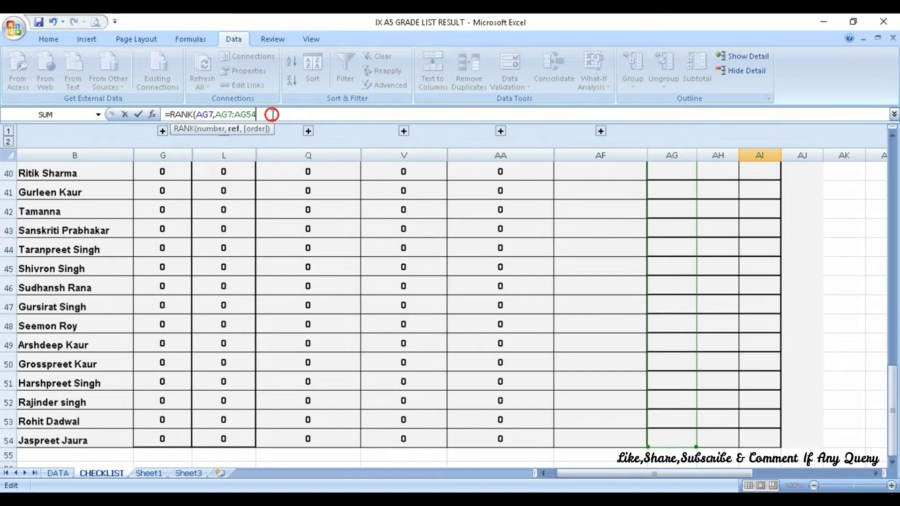
key("F4")
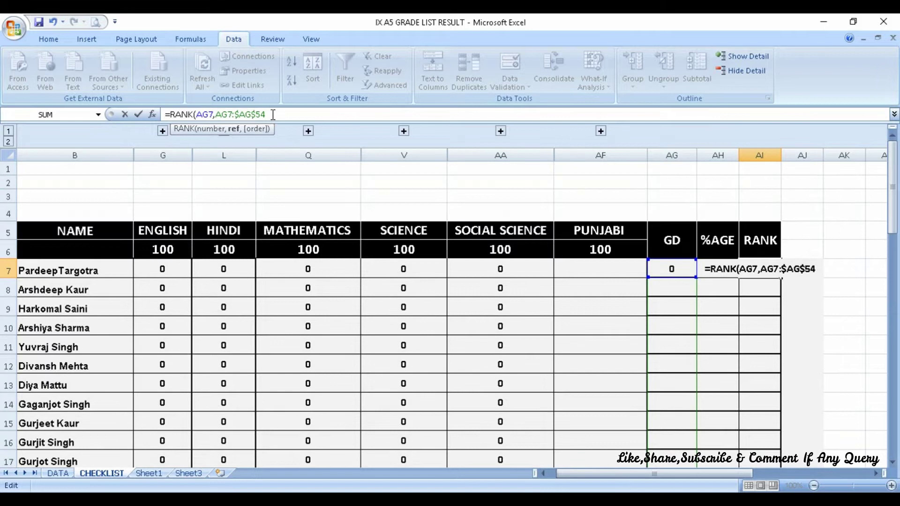
left_click_drag(272, 114, 239, 114)
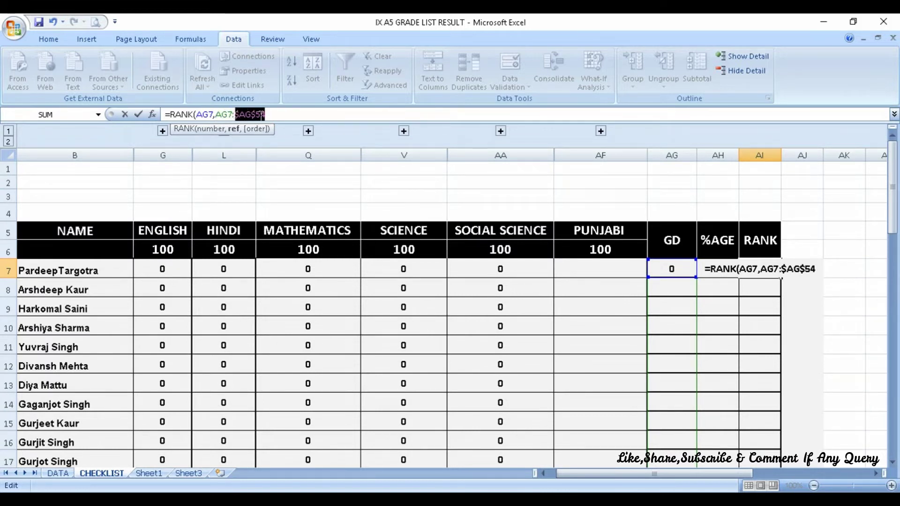
left_click_drag(262, 115, 219, 114)
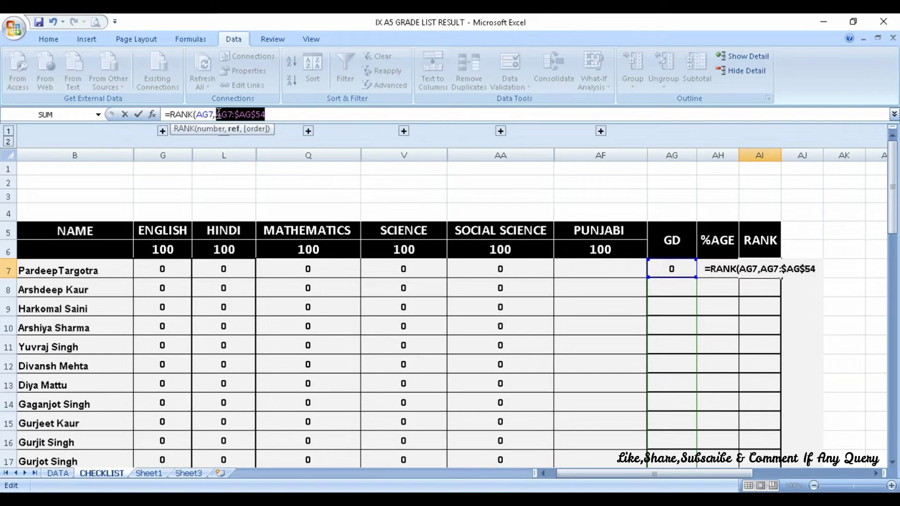
key("F4")
left_click(289, 115)
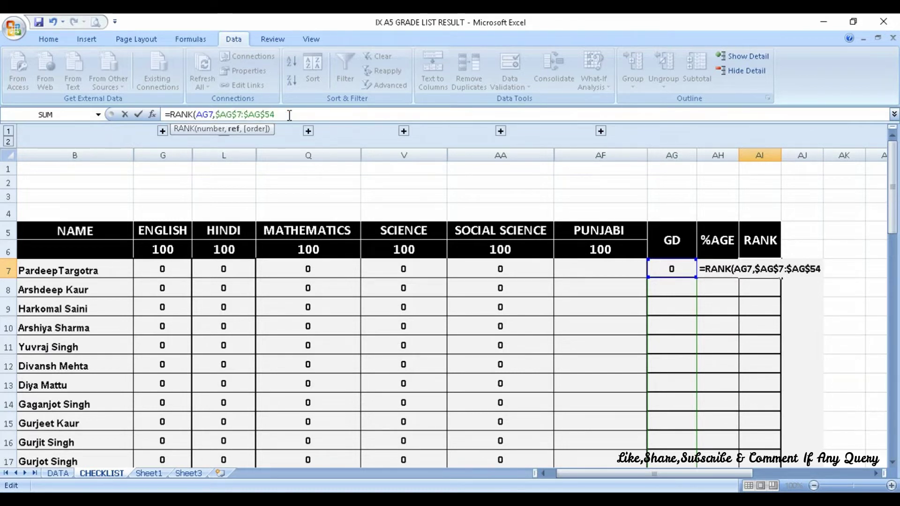
type(")")
key("Return")
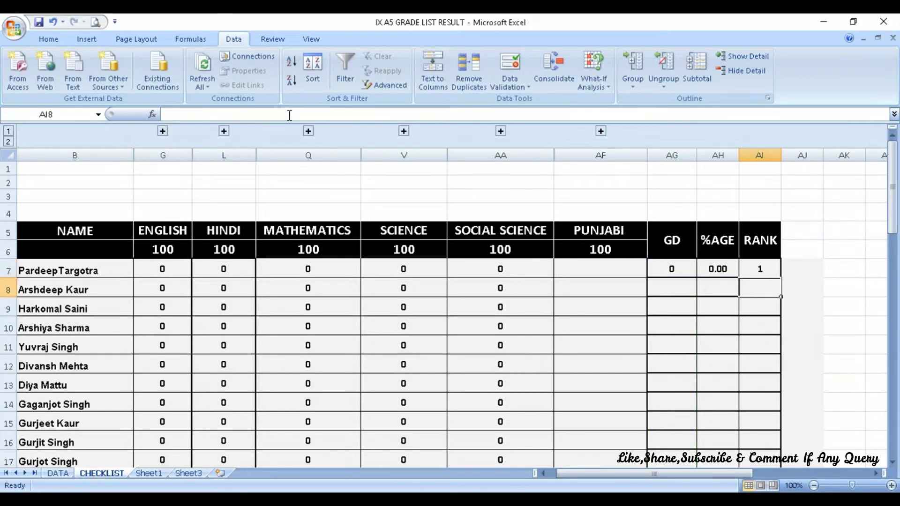
Fill the GD, %AGE and RANK formulas down to row 54
mouse_move(671, 266)
left_mouse_down()
mouse_move(759, 268)
mouse_move(780, 313)
mouse_move(774, 449)
left_mouse_up()
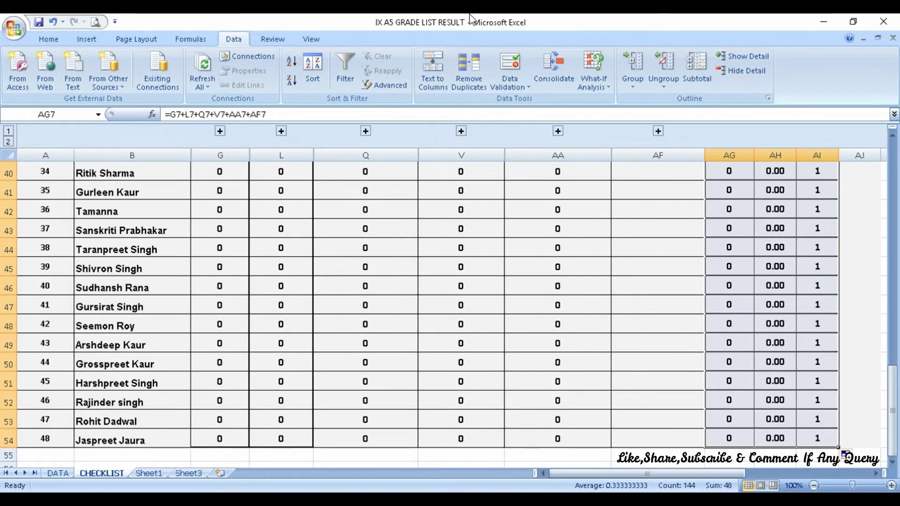
scroll(176, 264, "up", 7)
scroll(176, 265, "up", 3)
scroll(176, 265, "up", 3)
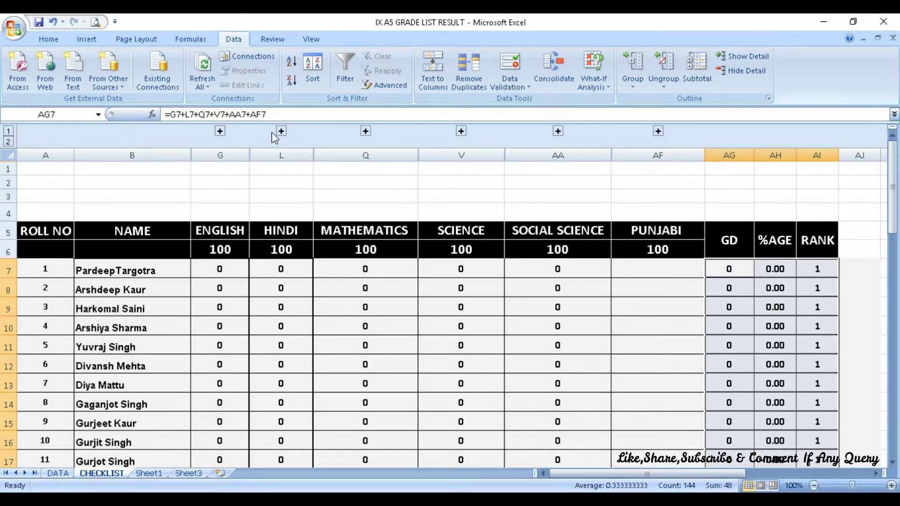
Expand the English sub-columns and link C7 to DATA!B7 so it shows 10
left_click(220, 131)
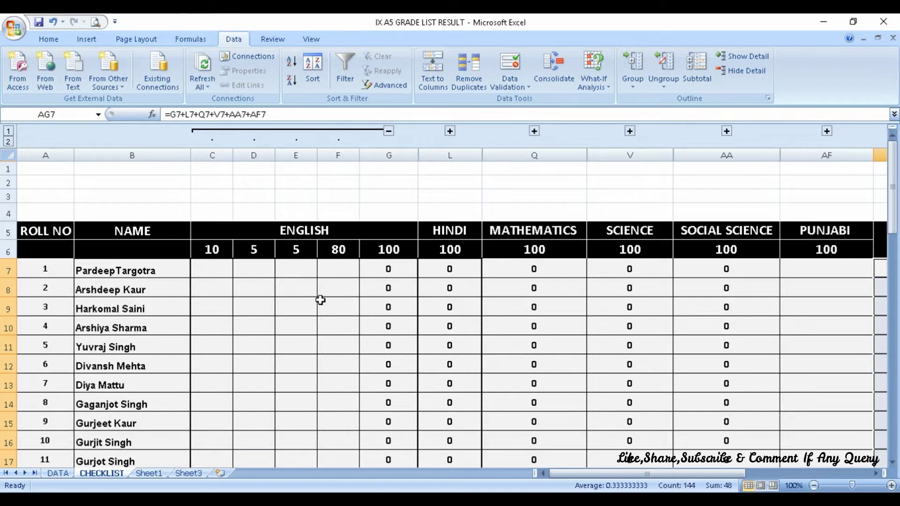
left_click(211, 272)
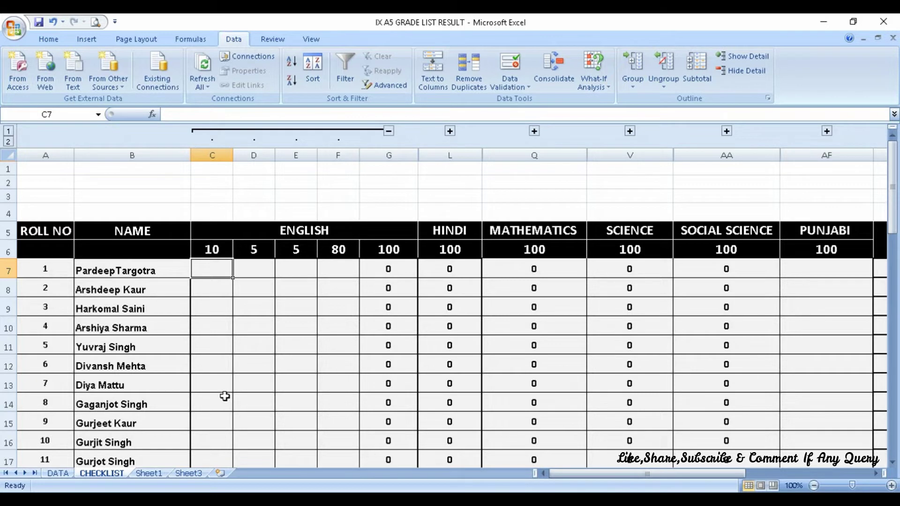
type("=")
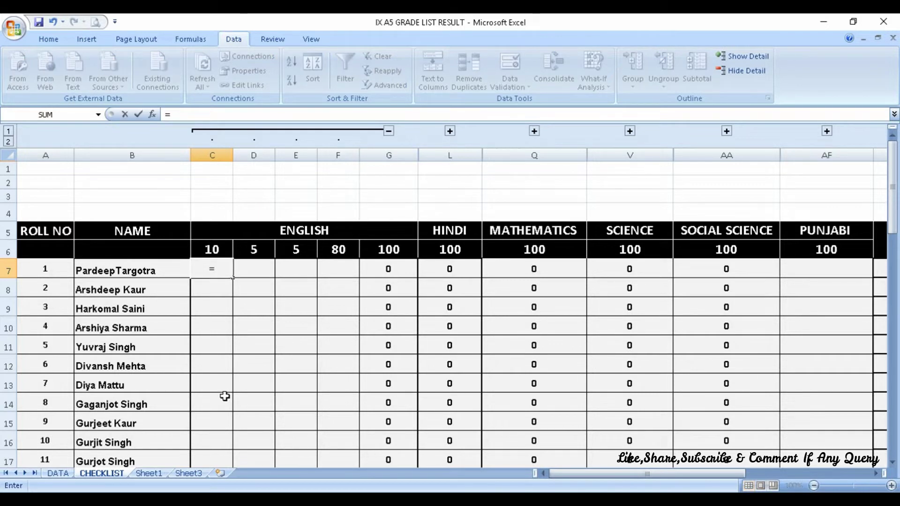
left_click(58, 474)
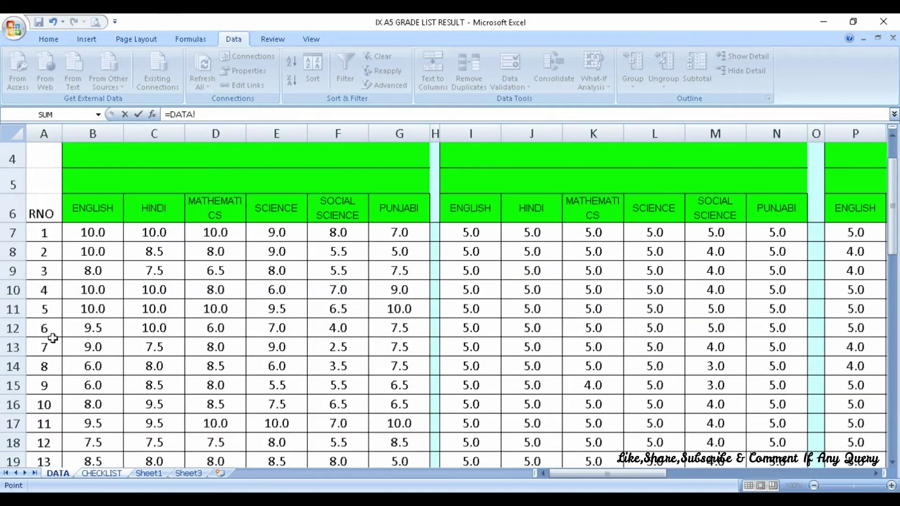
left_click(97, 234)
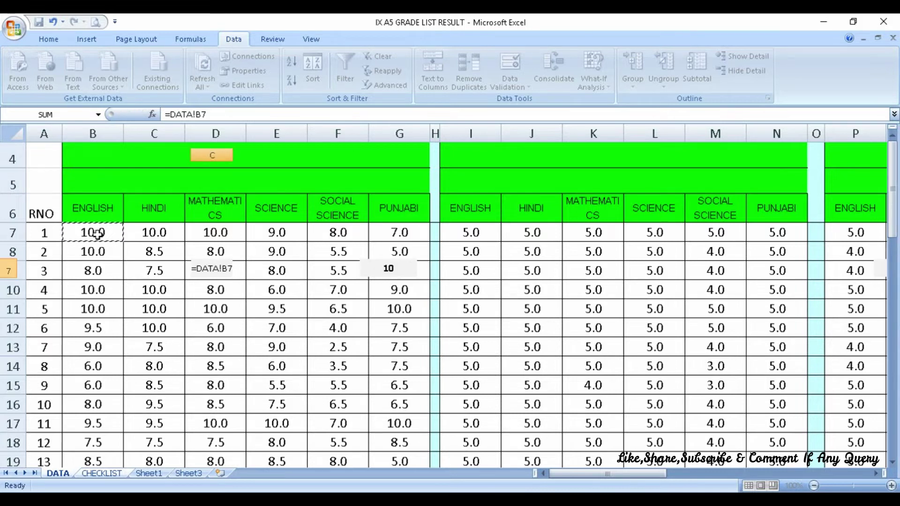
key("Return")
Review C7's link formula and select the range C7:AF8
left_click(201, 270)
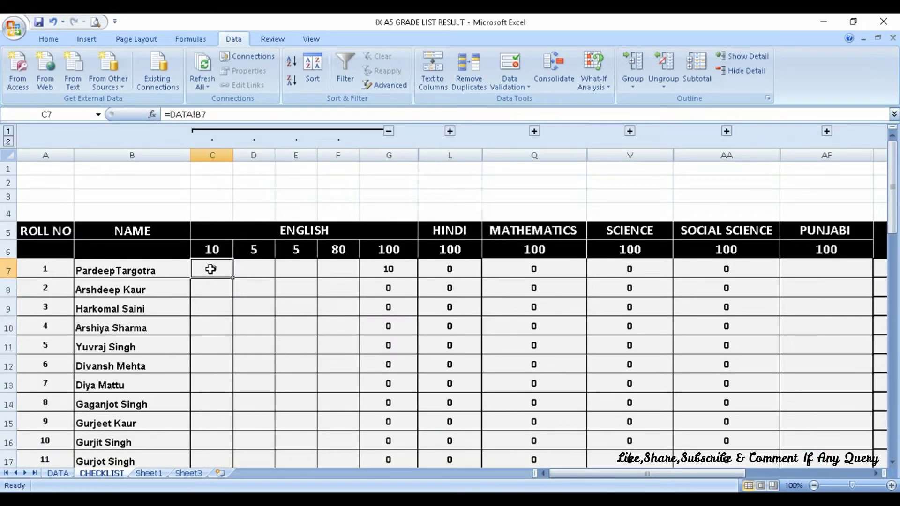
left_click_drag(210, 269, 811, 296)
scroll(773, 351, "down", 3, "ctrl")
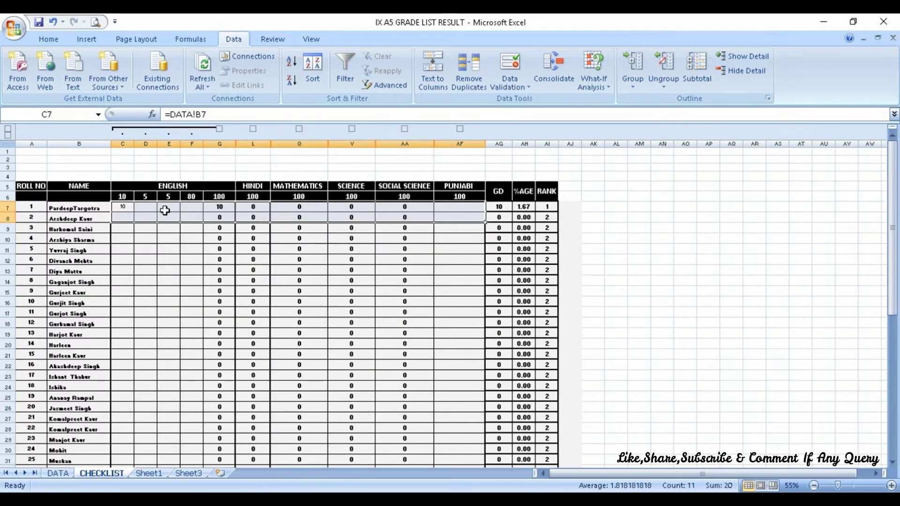
Select the marks table C7:AI54 and raise its font size to 16
left_click_drag(124, 208, 547, 470)
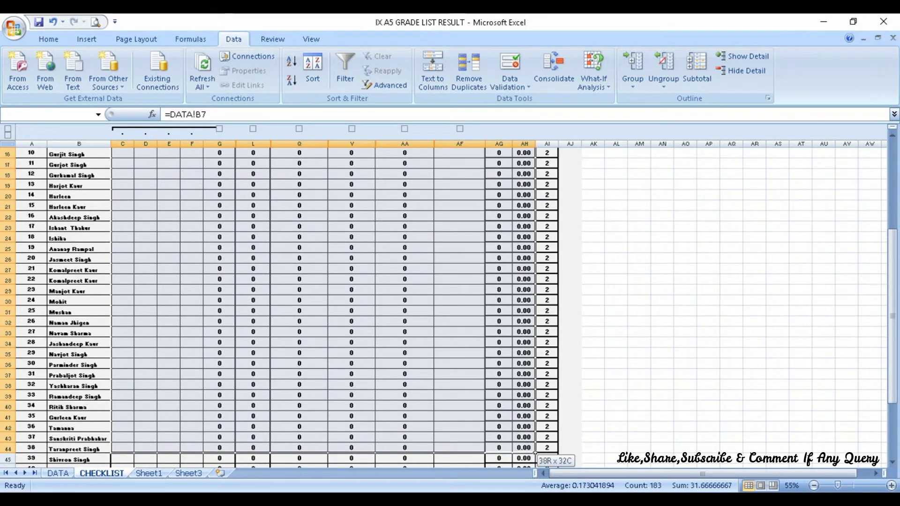
left_click_drag(547, 471, 546, 449)
left_click(48, 39)
left_click(209, 61)
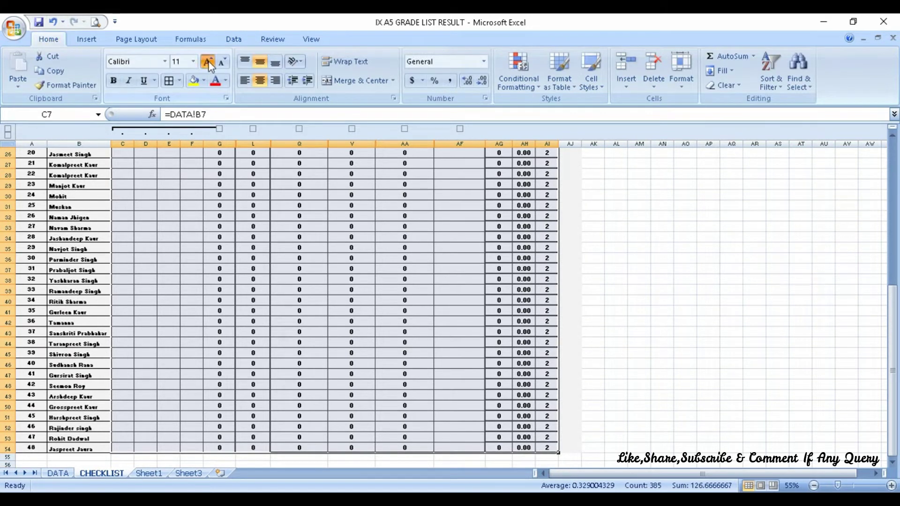
left_click(208, 61)
left_click(209, 61)
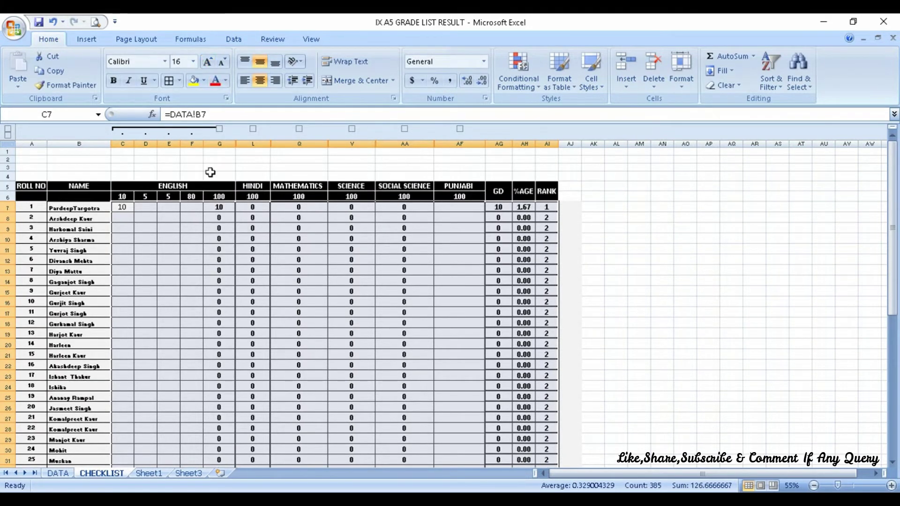
scroll(239, 371, "up", 3, "ctrl")
left_click(539, 434)
key("Left")
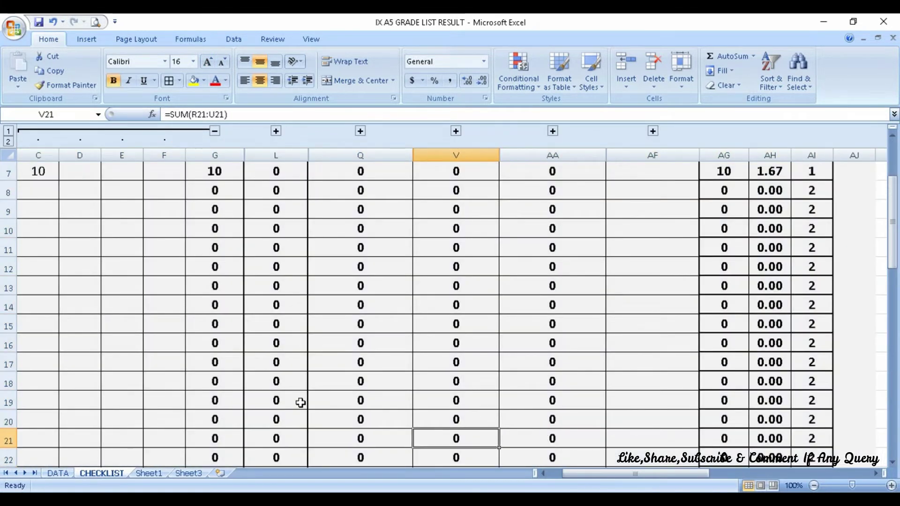
key("Left")
key("Left")
key("Left")
scroll(269, 287, "up", 2)
Link D7 and E7 to roll 1's NS and SEA English marks on DATA, both 5
left_click(253, 277)
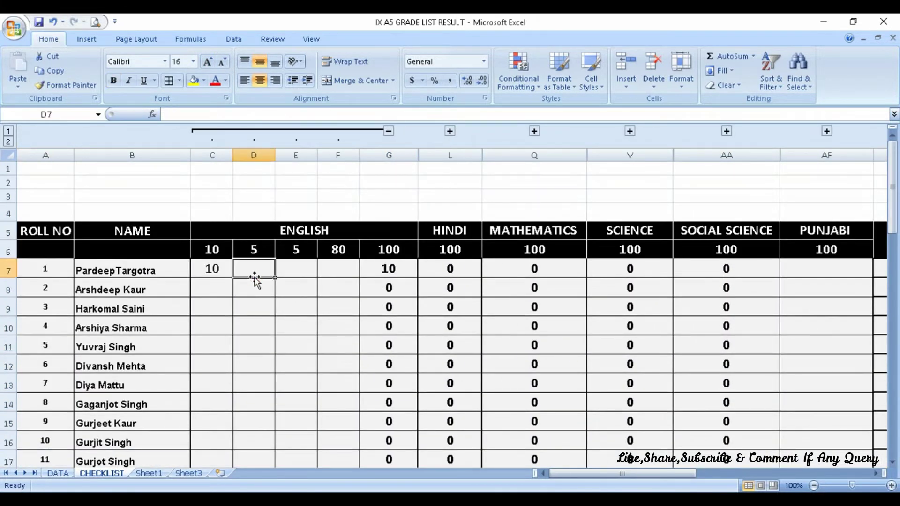
type("=")
left_click(61, 474)
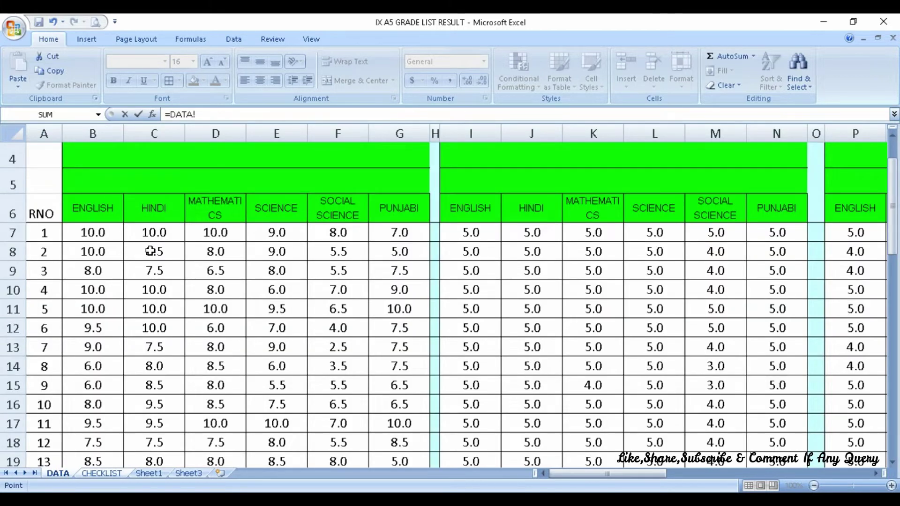
scroll(403, 265, "up", 1)
left_click(482, 309)
key("Return")
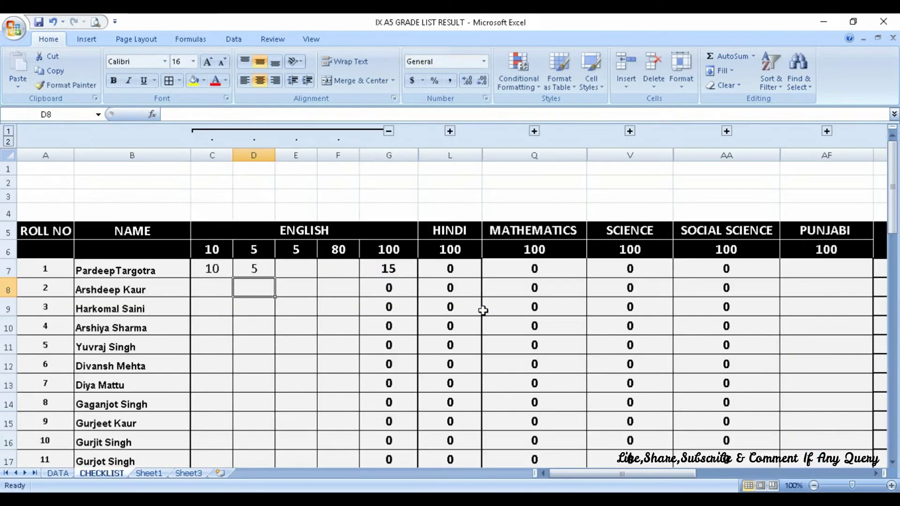
left_click(303, 271)
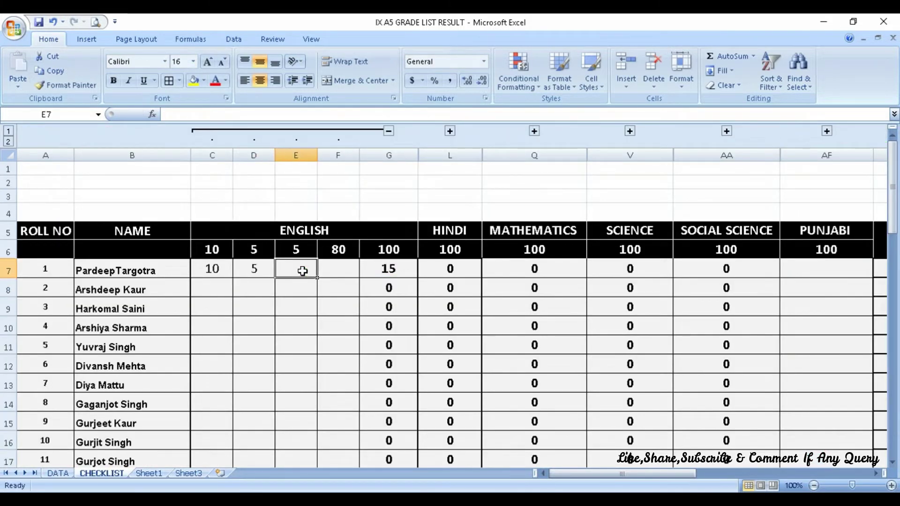
type("=")
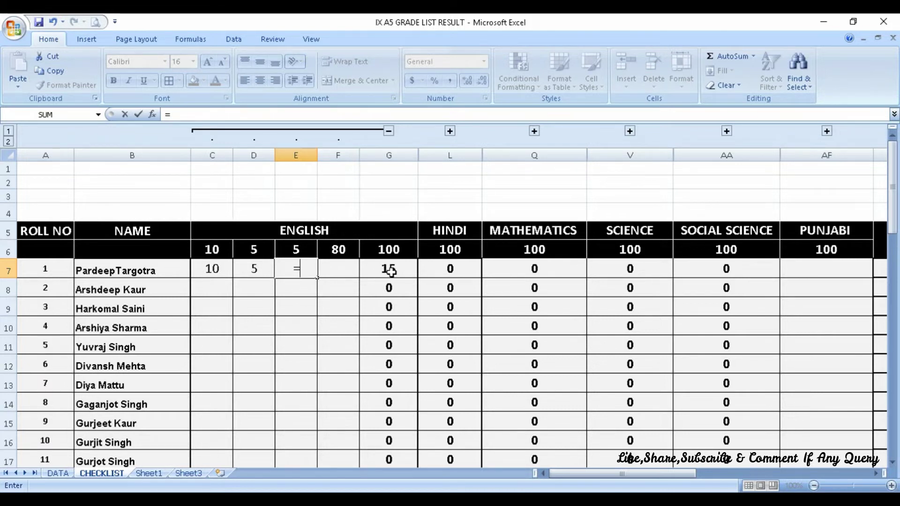
left_click(58, 473)
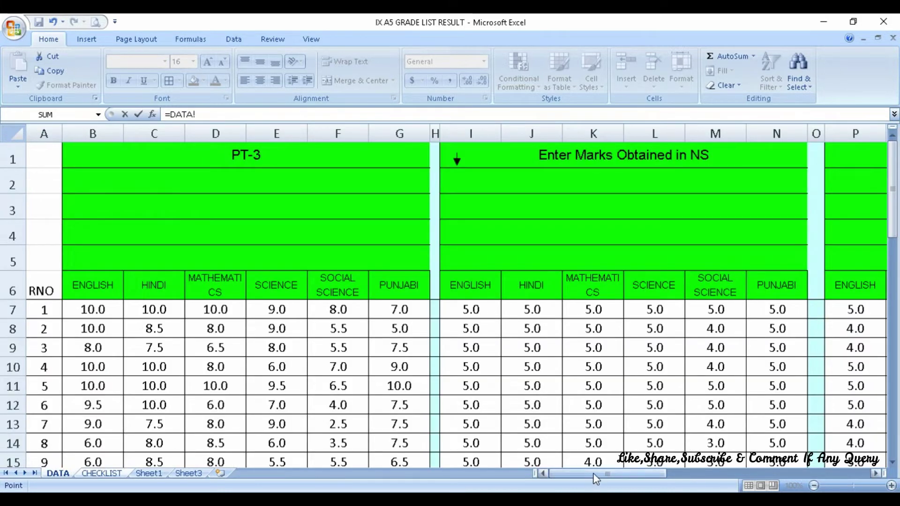
left_click_drag(585, 480, 624, 480)
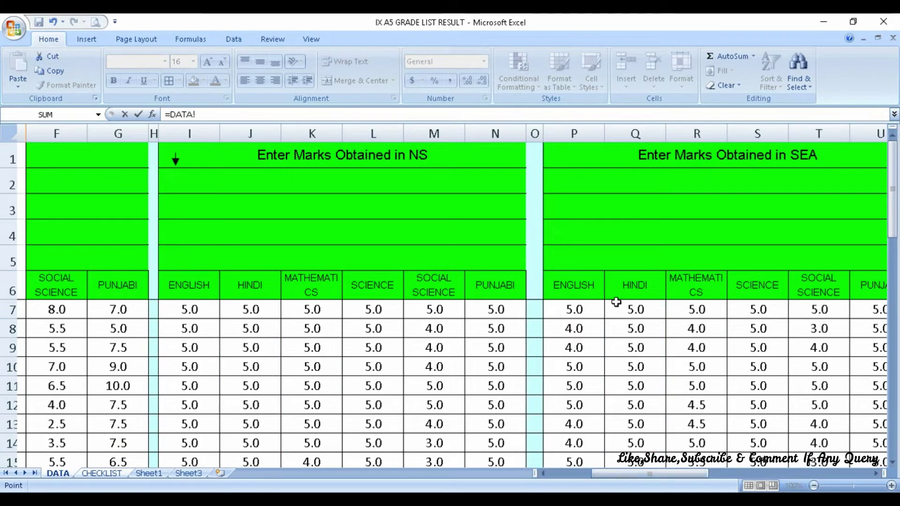
left_click(573, 310)
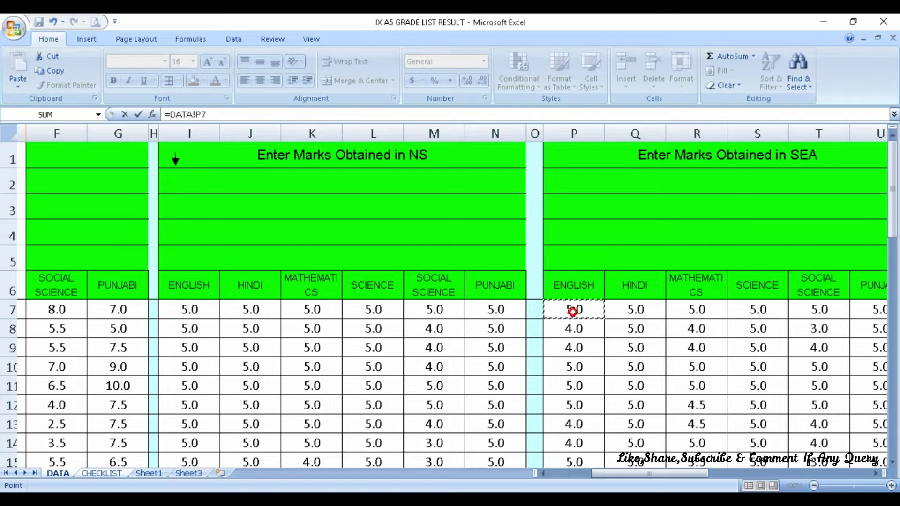
key("Return")
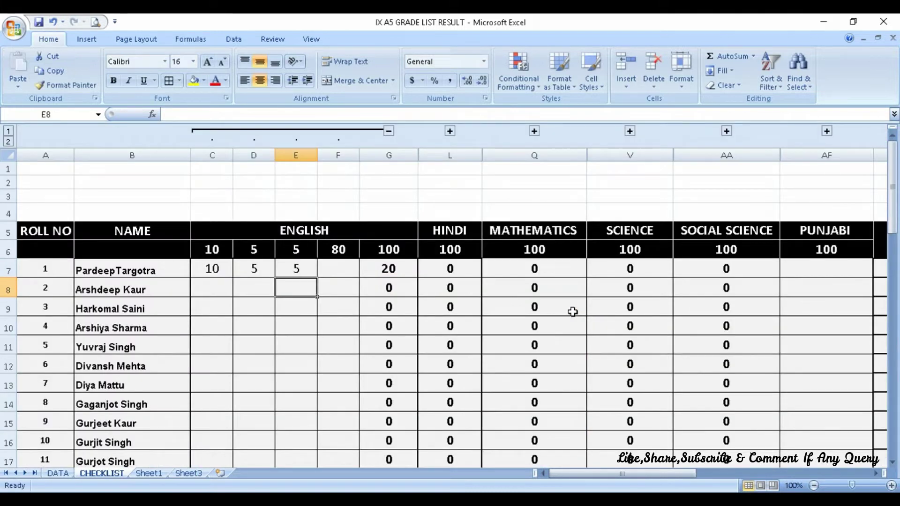
Link F7 to roll 1's English mark in DATA column W, showing 68
left_click(345, 272)
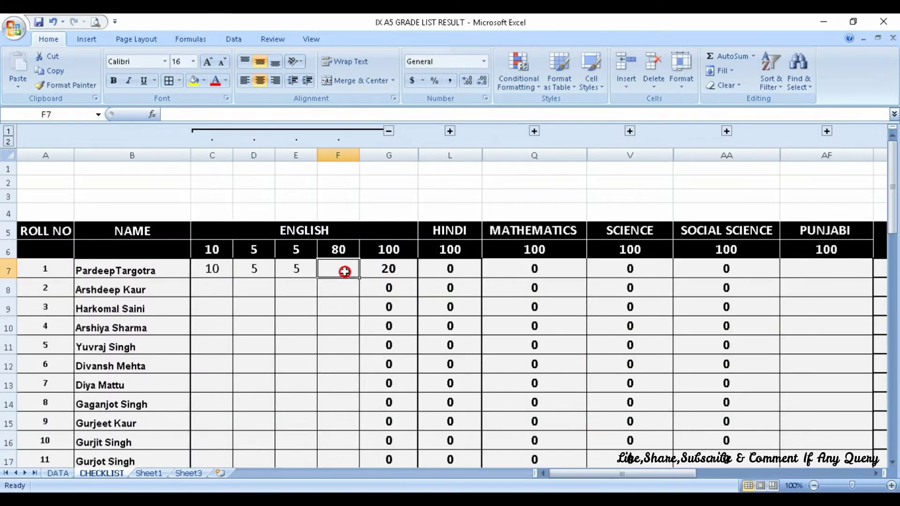
type("=")
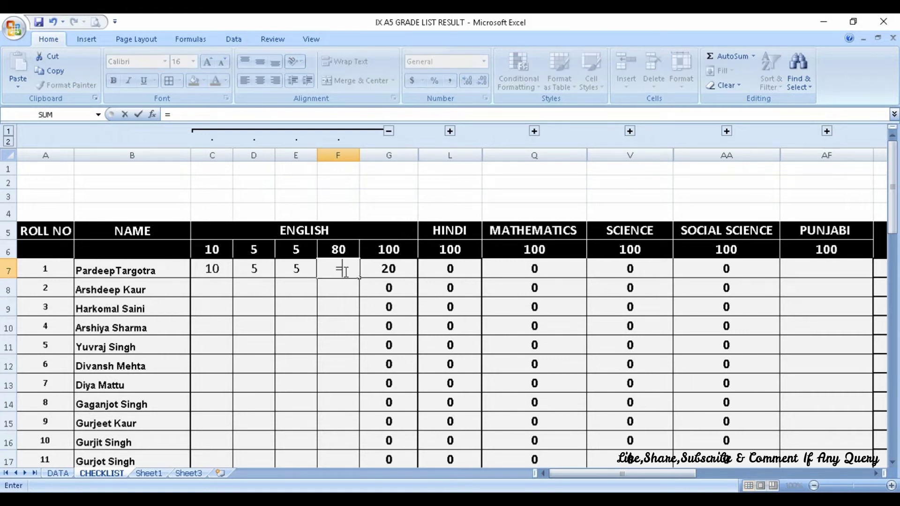
left_click(57, 474)
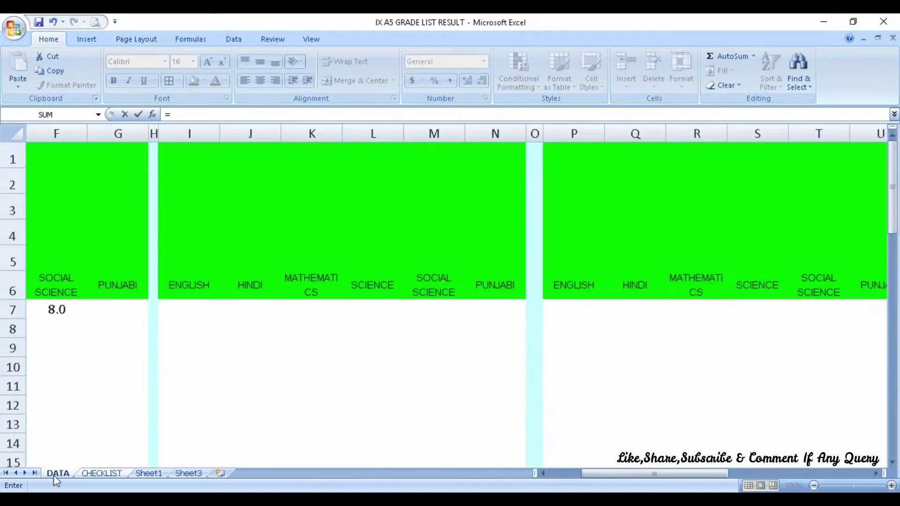
left_click_drag(606, 474, 684, 475)
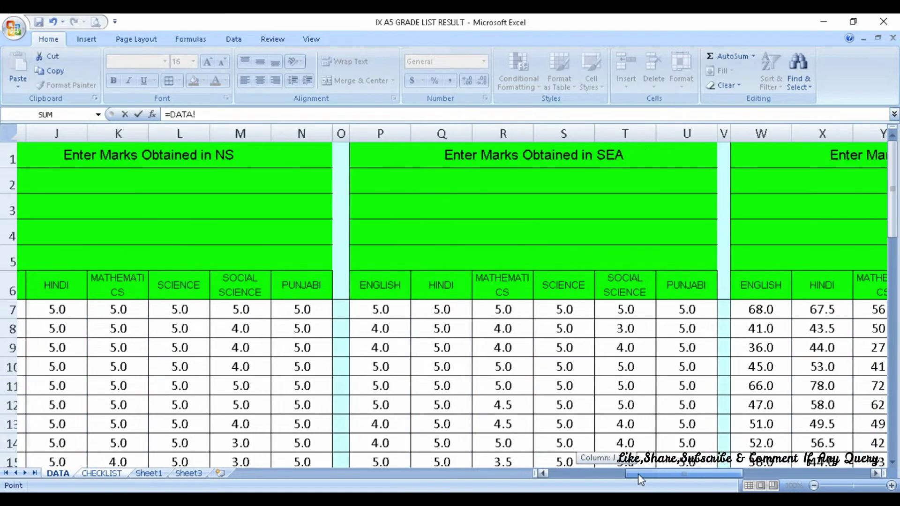
left_click(463, 309)
key("Return")
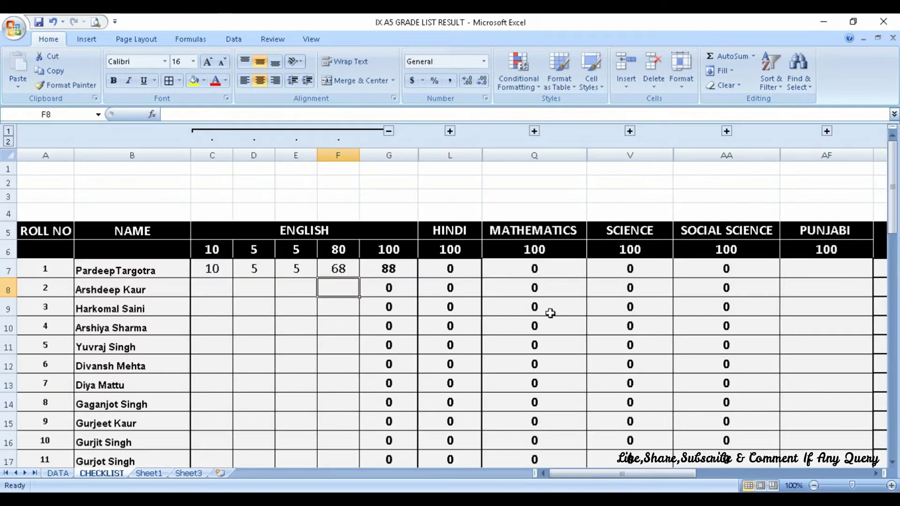
left_click(396, 269)
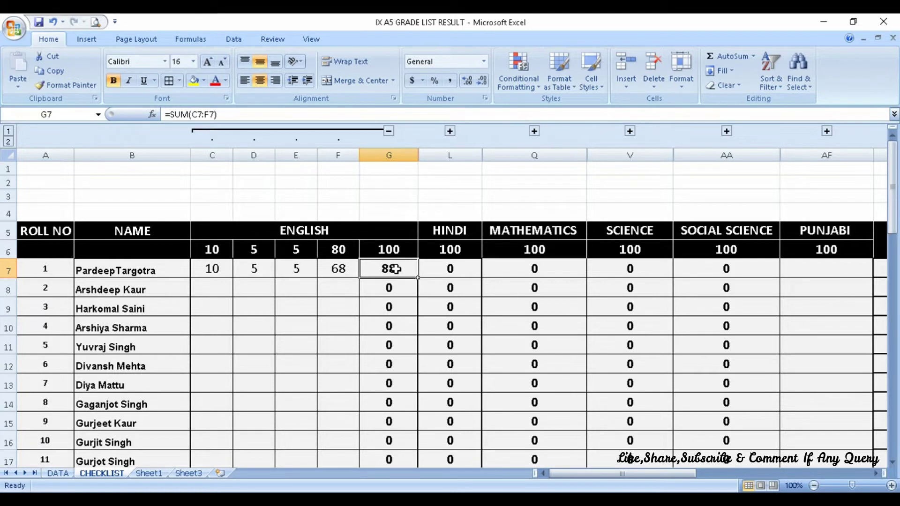
Undo the English total fill-down and AutoSum C7:F7 into G7 for 88
mouse_move(416, 277)
left_mouse_down()
mouse_move(378, 485)
mouse_move(379, 430)
left_mouse_up()
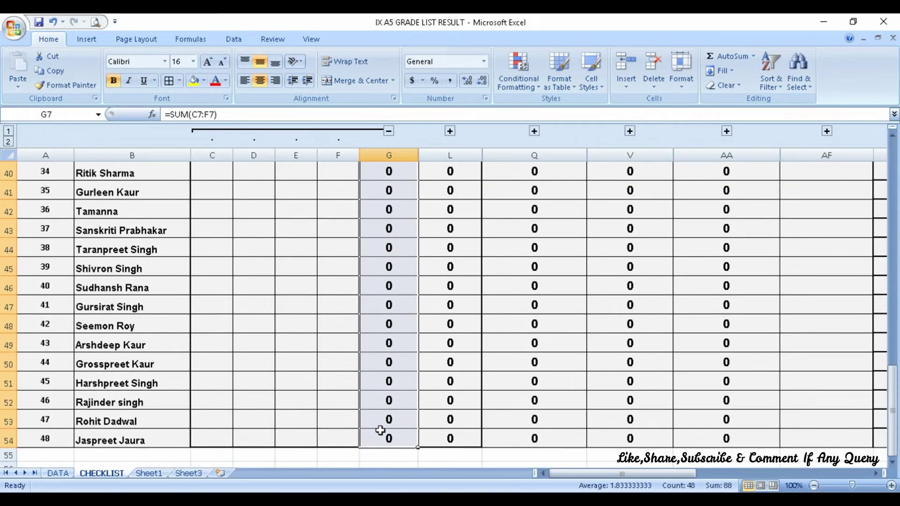
key("ctrl+z")
key("ctrl+z")
left_click(399, 296)
left_click_drag(213, 269, 379, 275)
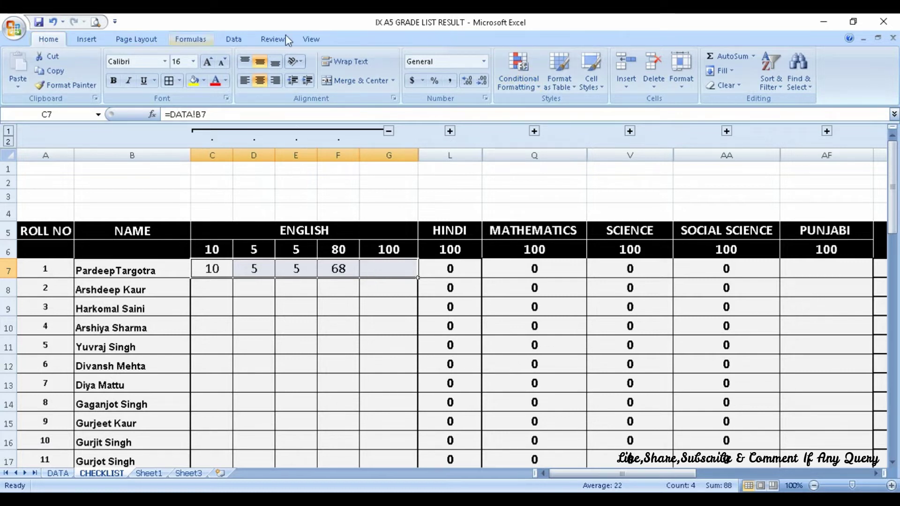
left_click(729, 64)
Check roll 1's English marks and total against the DATA sheet
left_click(393, 280)
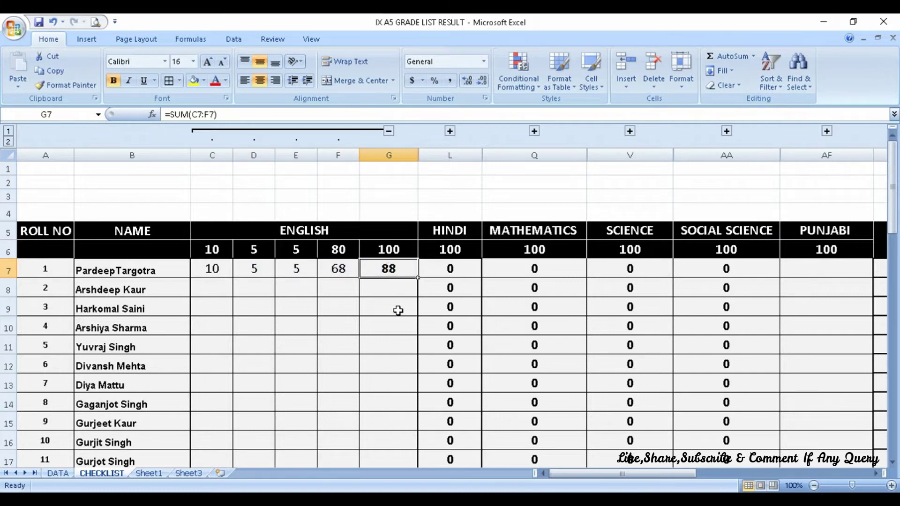
left_click_drag(208, 268, 337, 271)
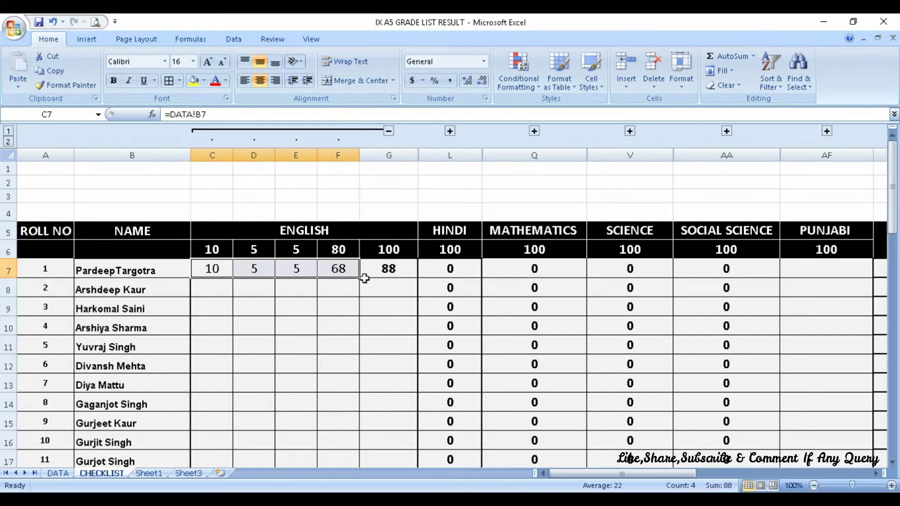
left_click_drag(212, 270, 410, 278)
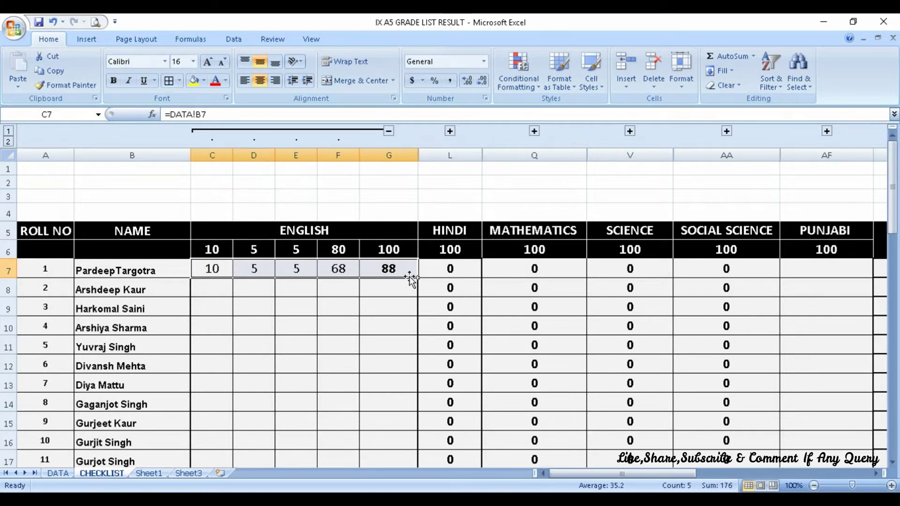
left_click(58, 473)
left_click_drag(699, 473, 606, 476)
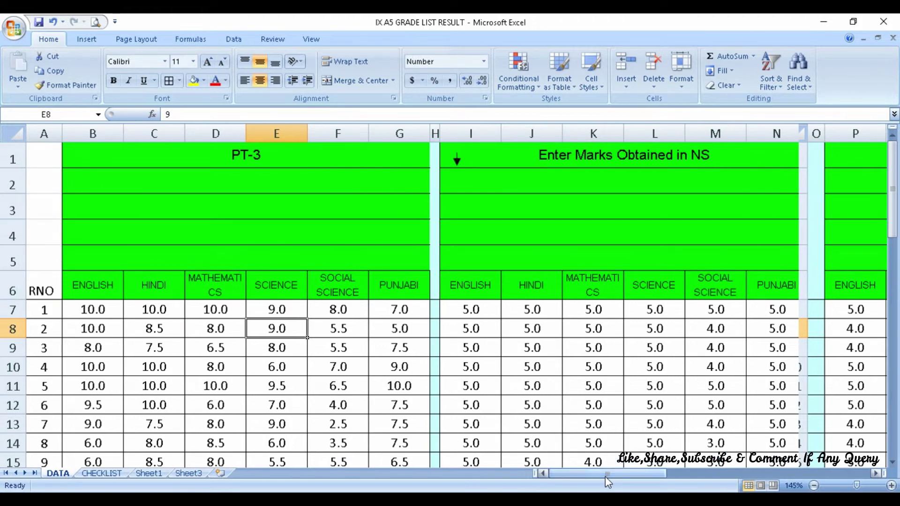
left_click(102, 473)
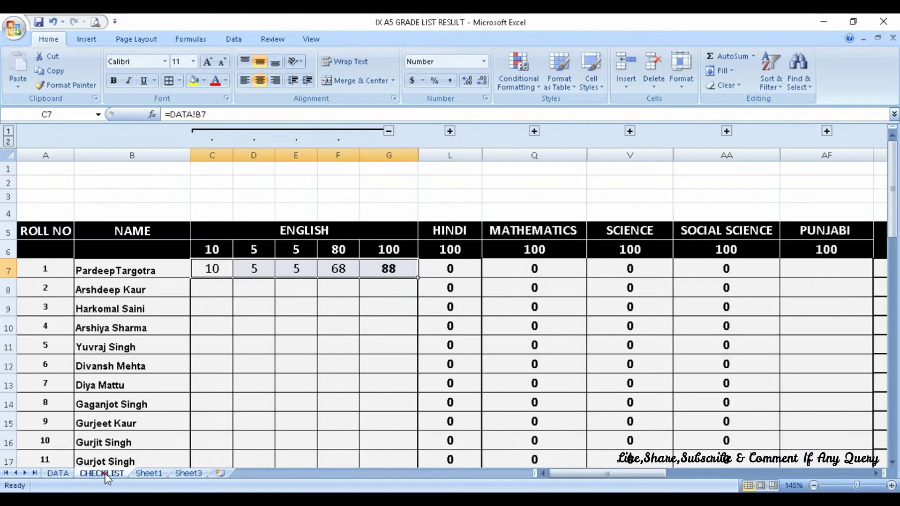
left_click(253, 310)
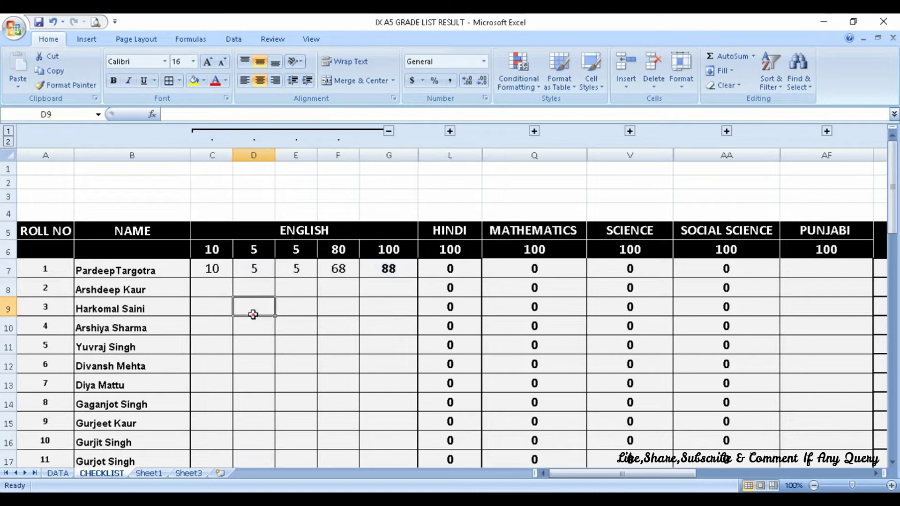
left_click_drag(207, 271, 388, 268)
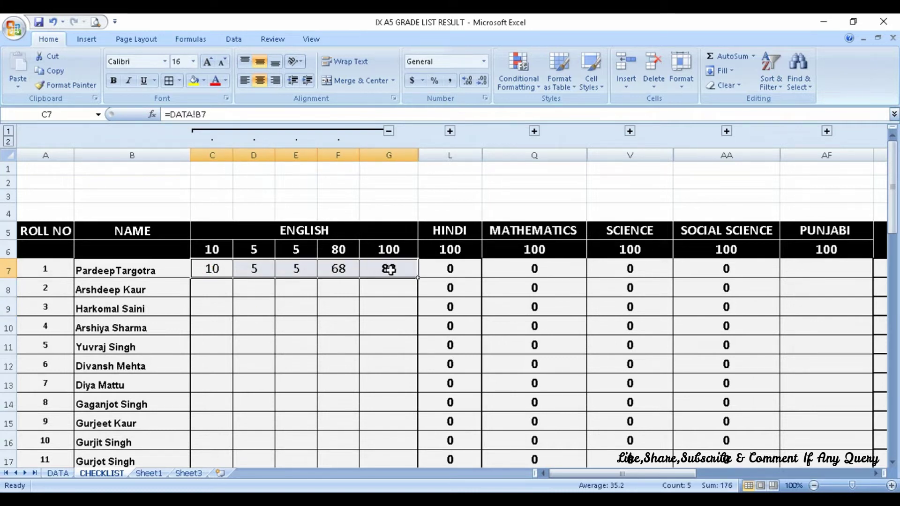
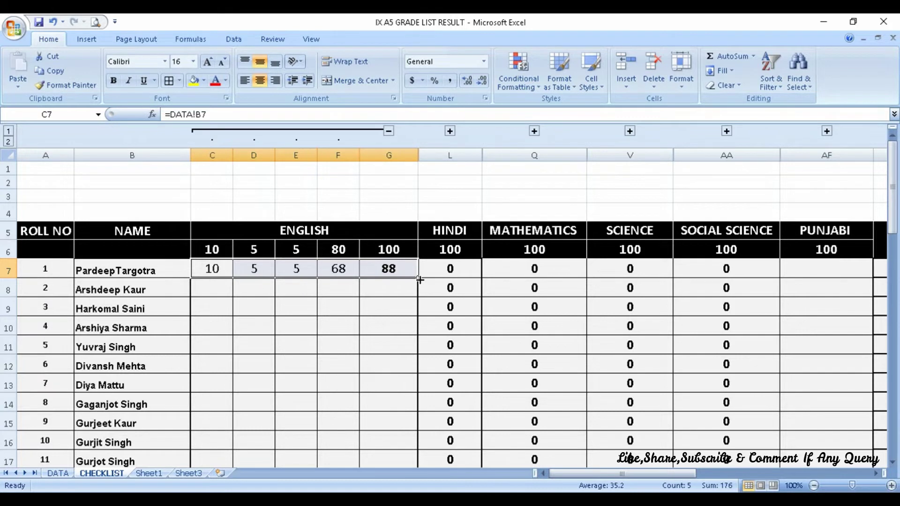
Copy the English formulas in C7:G7 down through row 54 for all 48 students
mouse_move(417, 278)
left_mouse_down()
mouse_move(431, 467)
mouse_move(416, 446)
left_mouse_up()
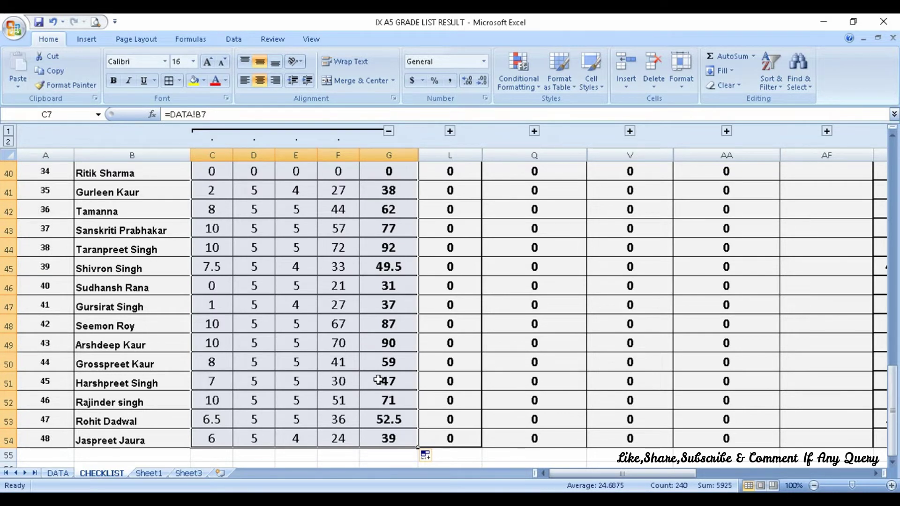
left_click(60, 474)
left_click(102, 317)
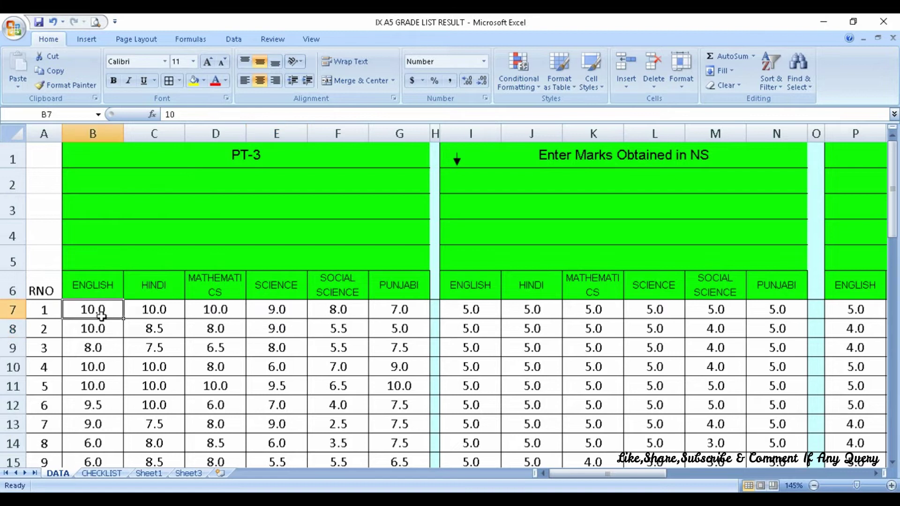
left_click_drag(102, 316, 123, 447)
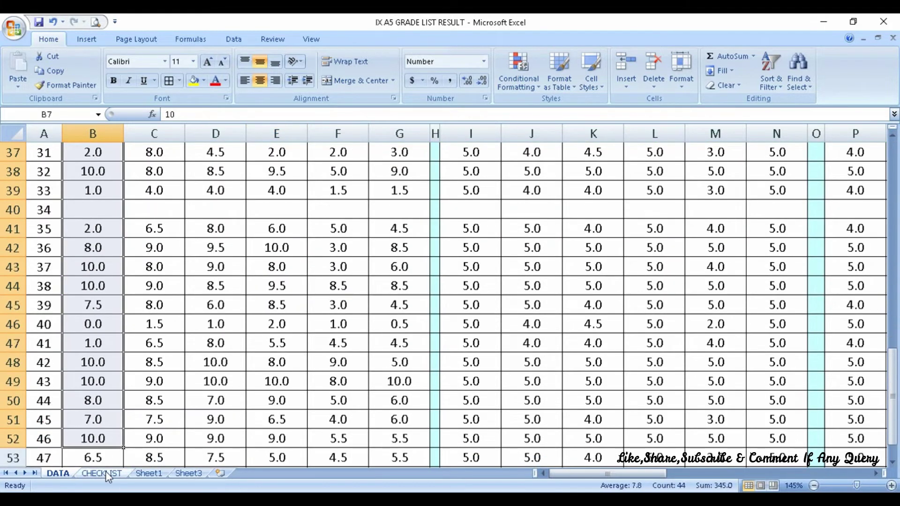
left_click(105, 474)
scroll(226, 203, "up", 5)
scroll(225, 204, "up", 3)
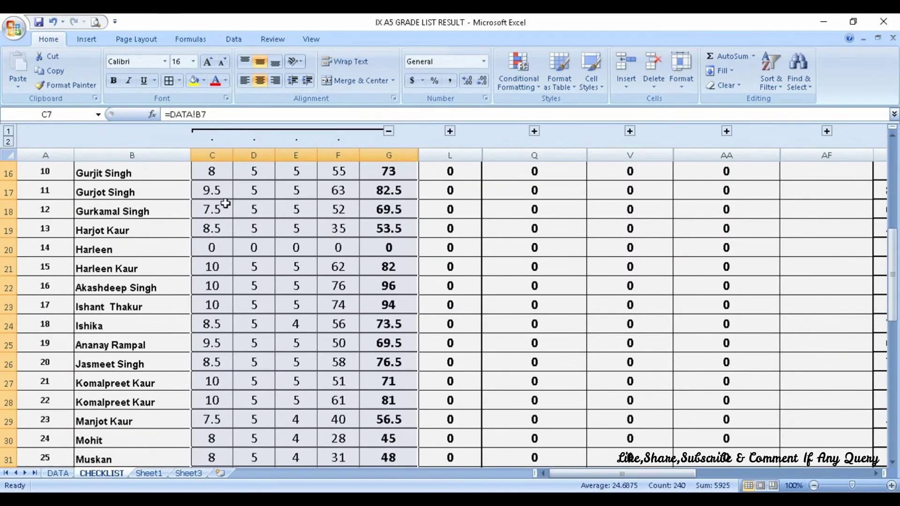
scroll(226, 204, "up", 5)
left_click(216, 270)
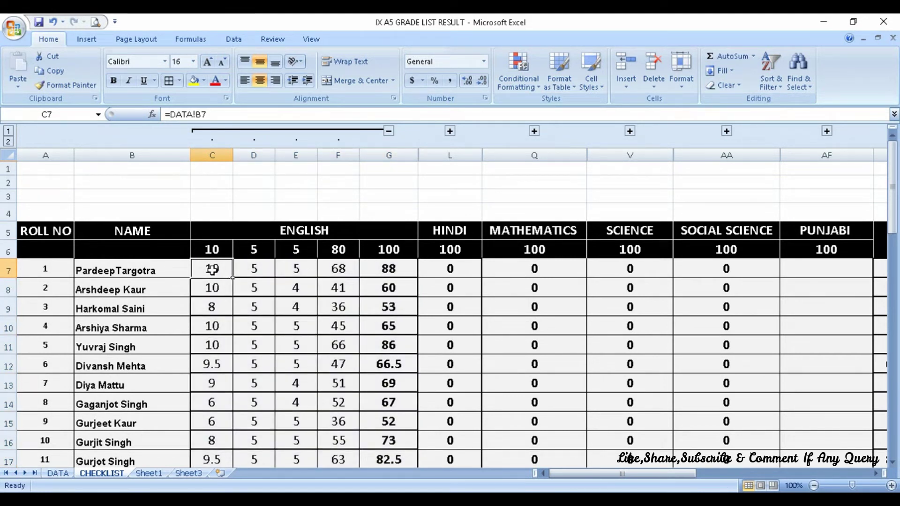
left_click(58, 474)
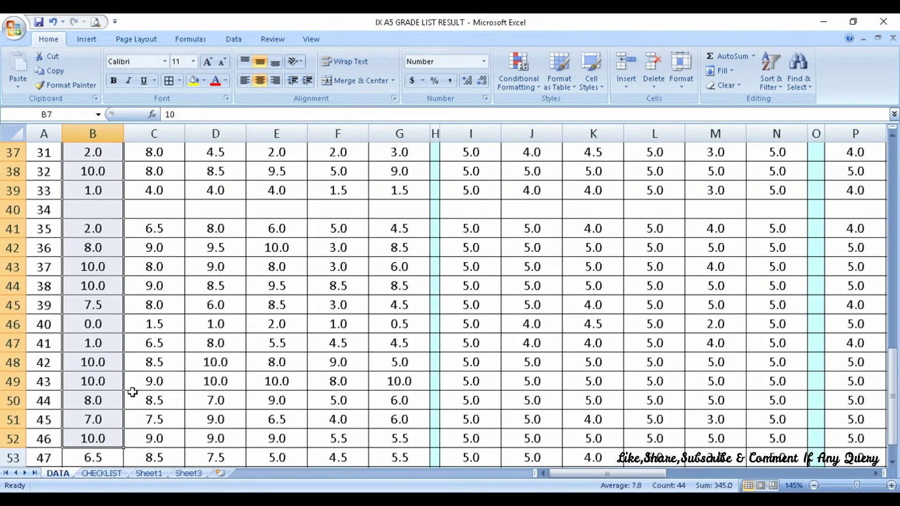
scroll(226, 306, "up", 4)
scroll(227, 305, "up", 3)
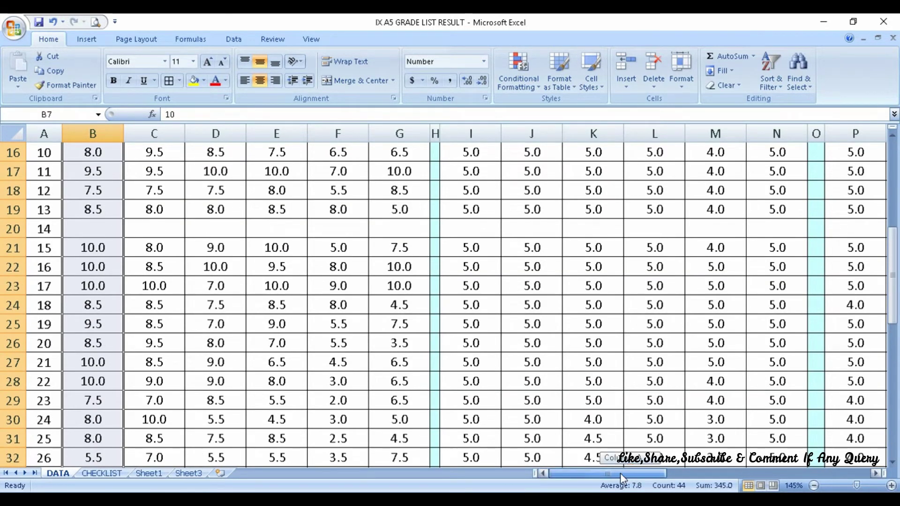
scroll(72, 317, "up", 5)
left_click(93, 313)
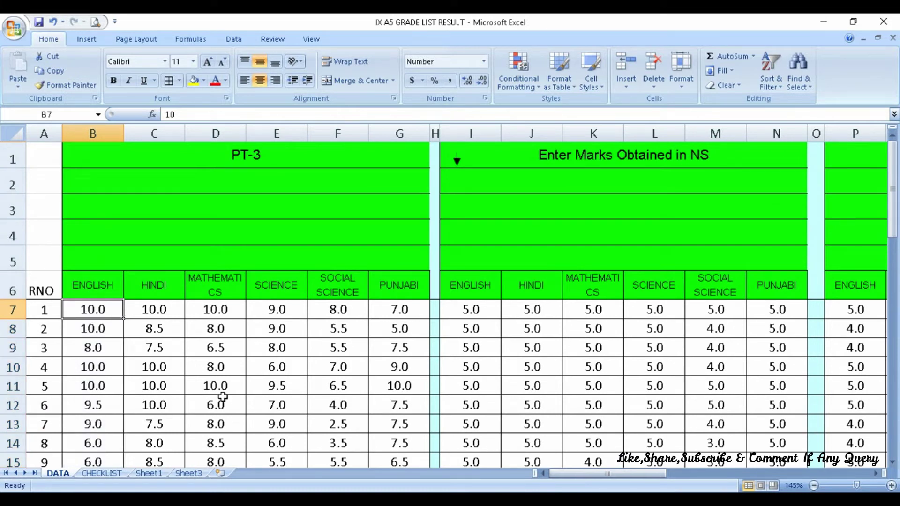
type("5")
key("Return")
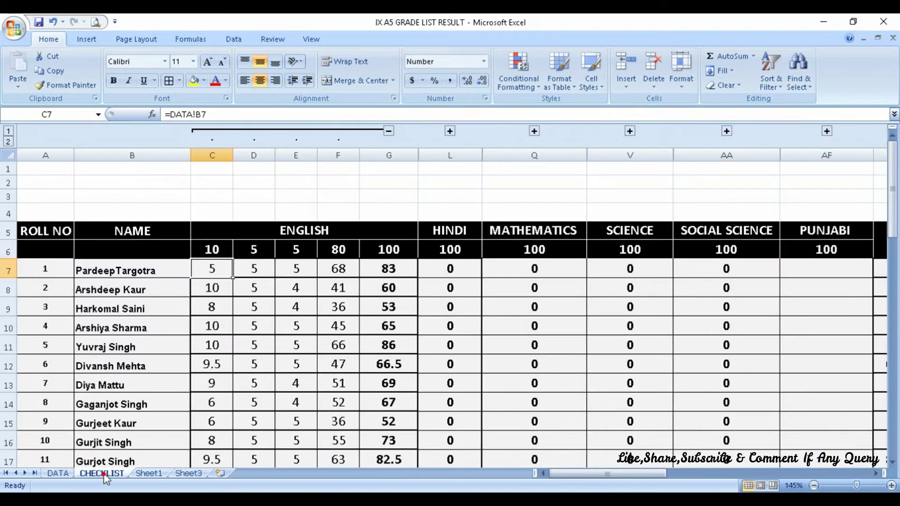
left_click(102, 473)
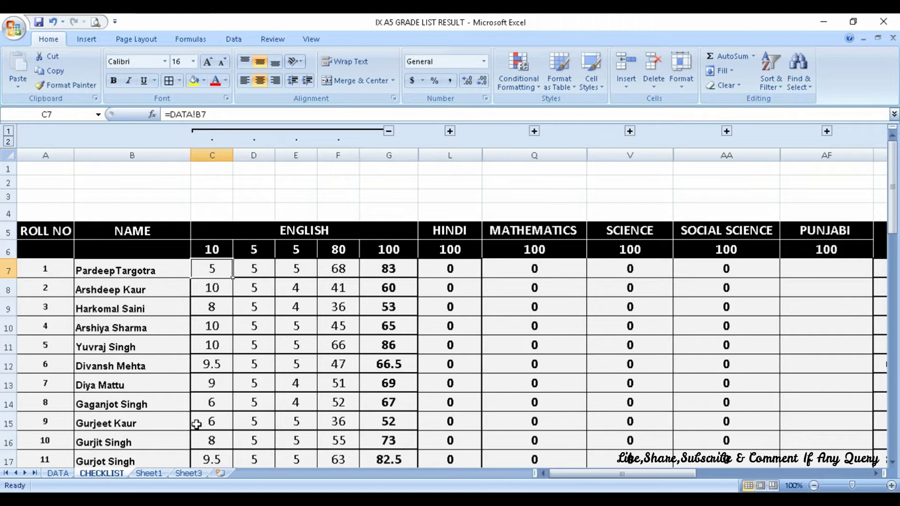
scroll(239, 313, "up", 2, "ctrl")
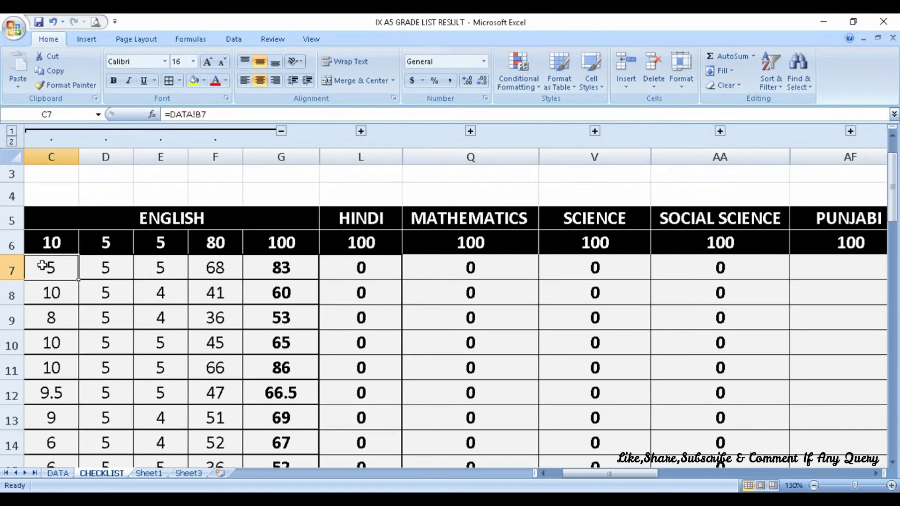
left_click_drag(646, 473, 584, 474)
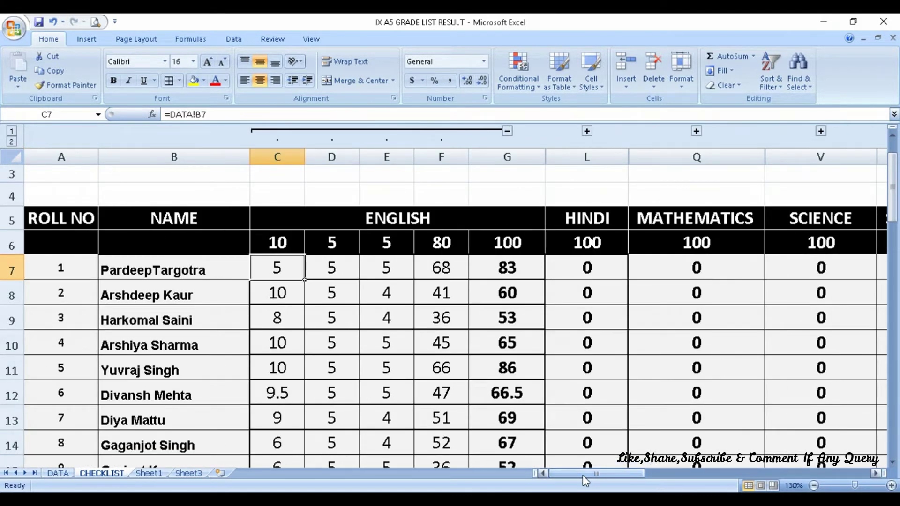
left_click(66, 474)
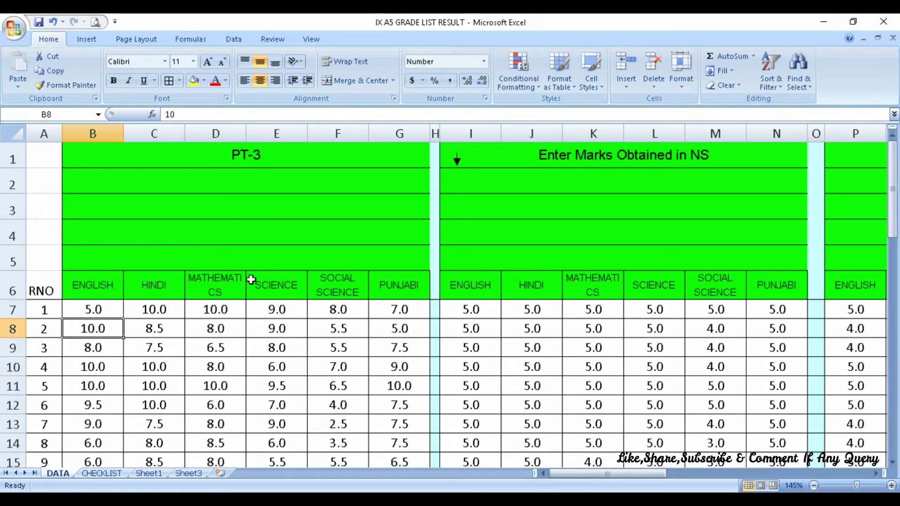
left_click(85, 308)
type("10")
key("Return")
left_click(102, 474)
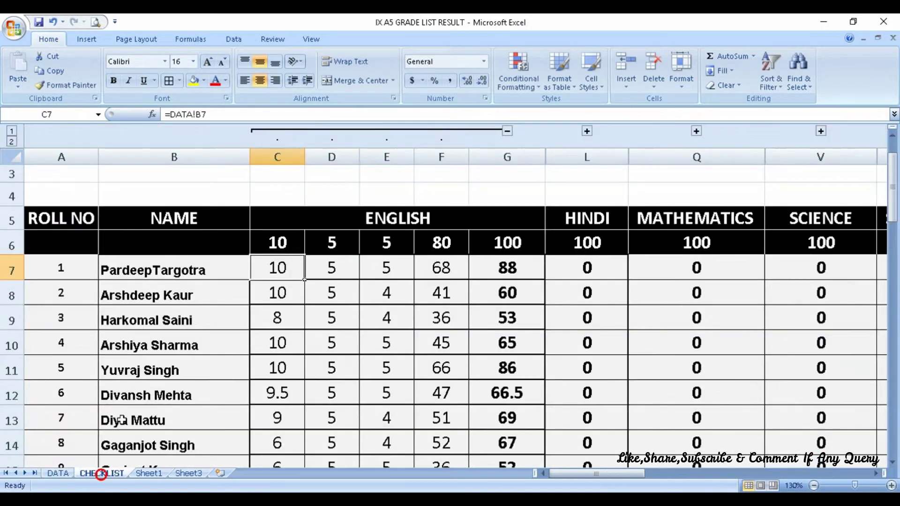
Collapse English, show the Hindi sub-columns, and link H7 and I7 to DATA!C7 and DATA!J7
left_click(507, 131)
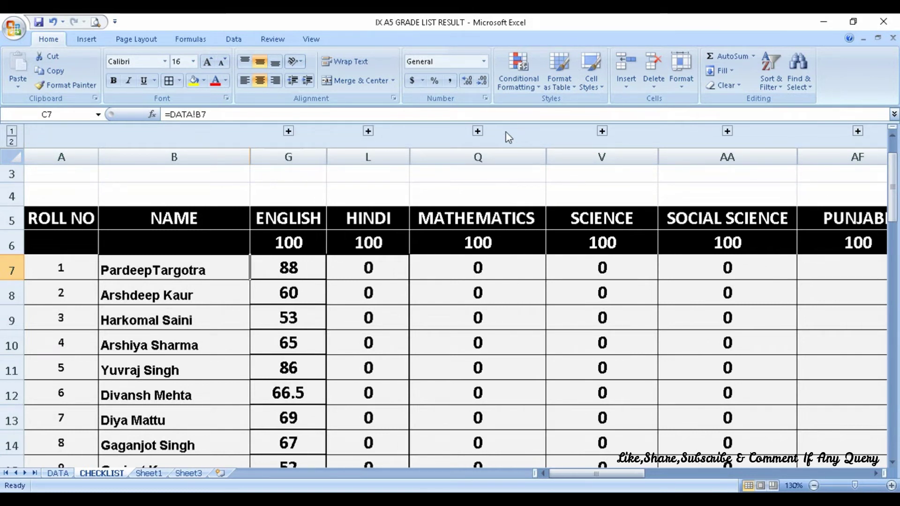
left_click(369, 131)
left_click(364, 267)
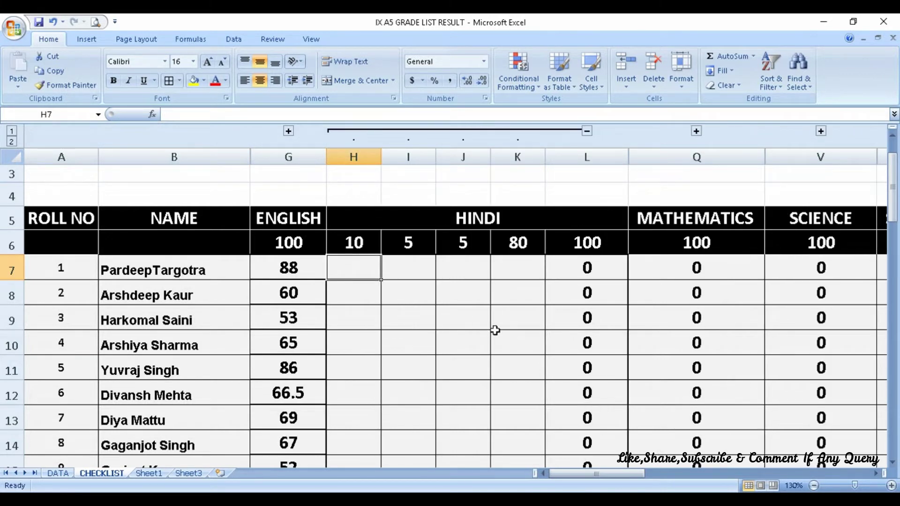
type("=")
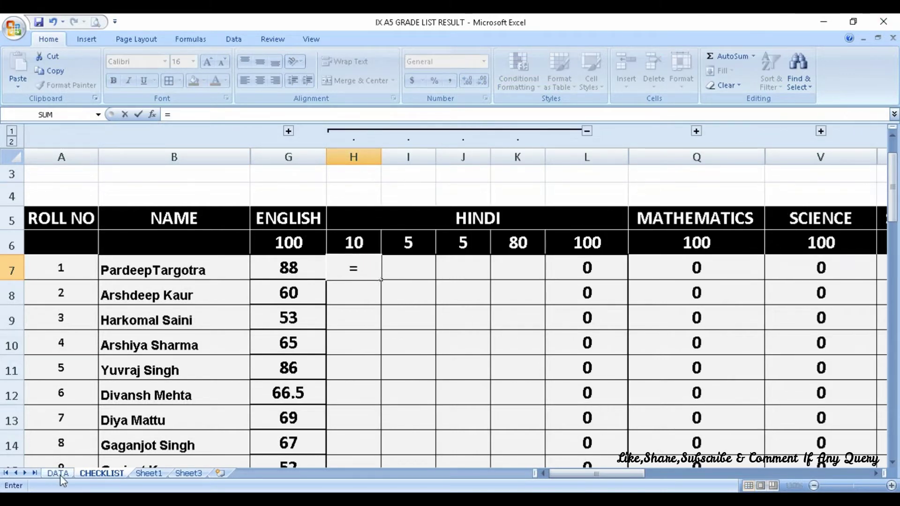
left_click(58, 473)
left_click(164, 310)
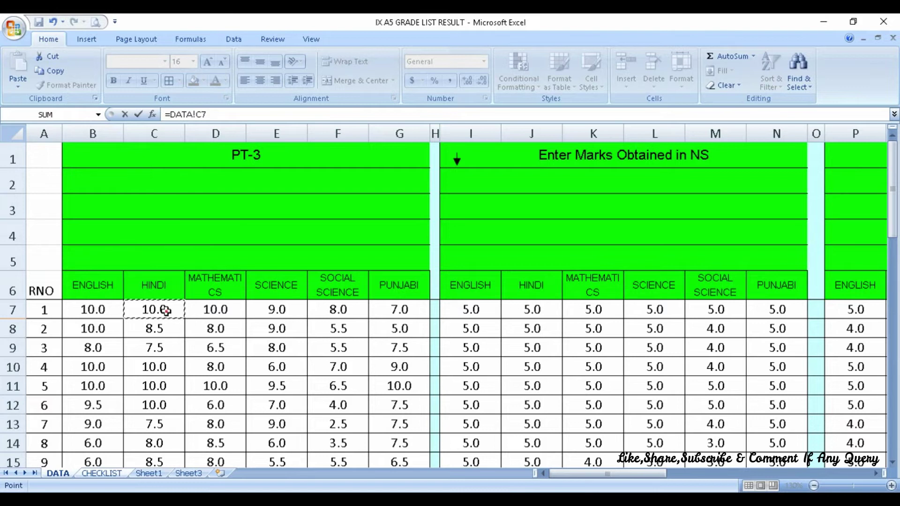
key("Return")
left_click(408, 267)
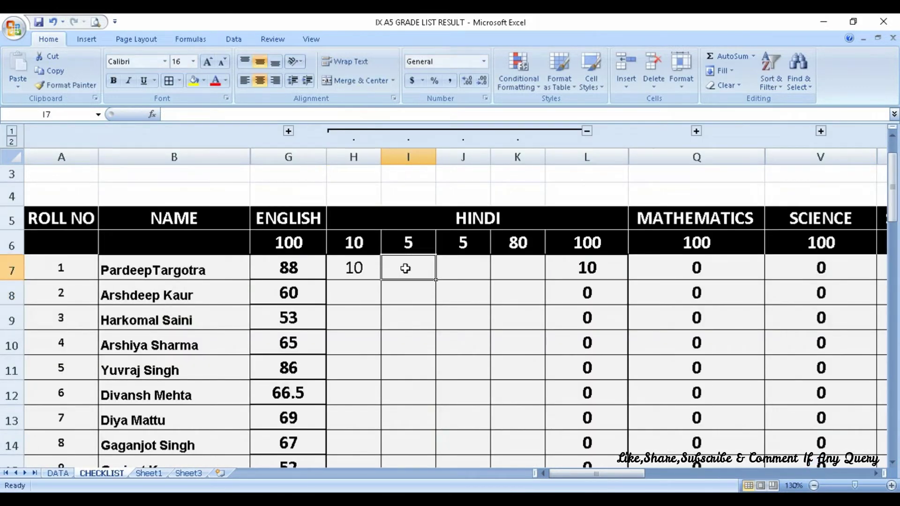
type("=")
left_click(58, 473)
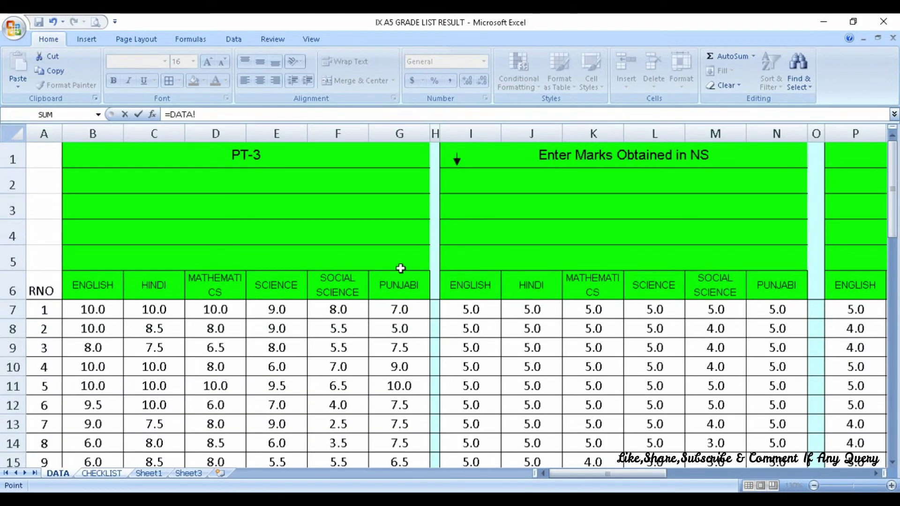
left_click(537, 313)
key("Return")
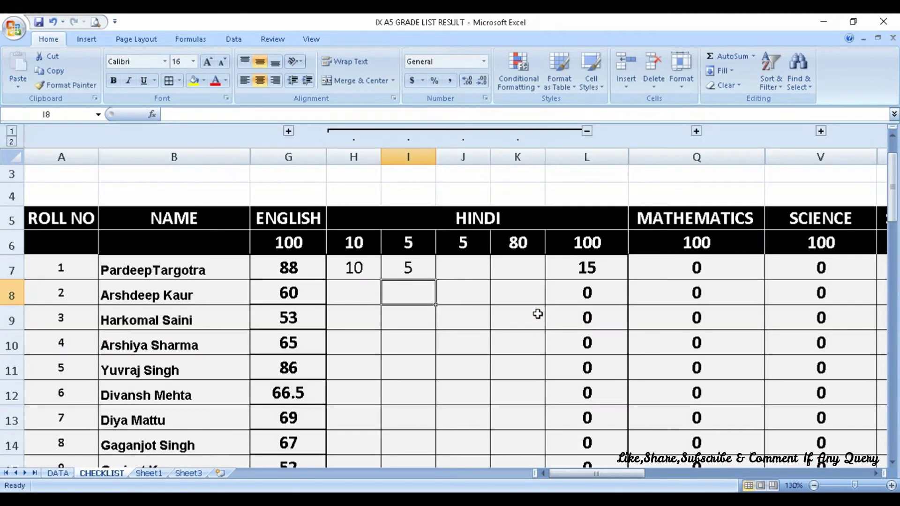
Link J7 to DATA!Q7 and K7 to DATA!X7, bringing the Hindi total to 87.5
left_click(473, 264)
type("=")
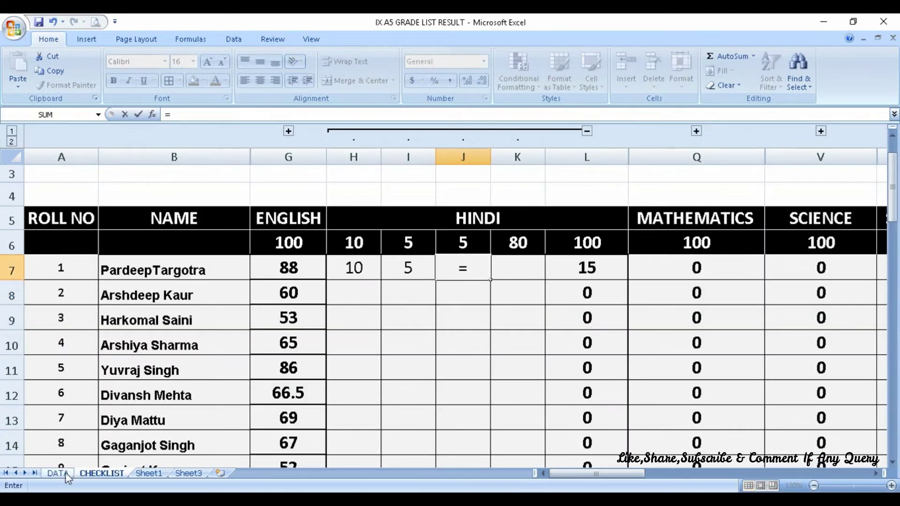
left_click(58, 473)
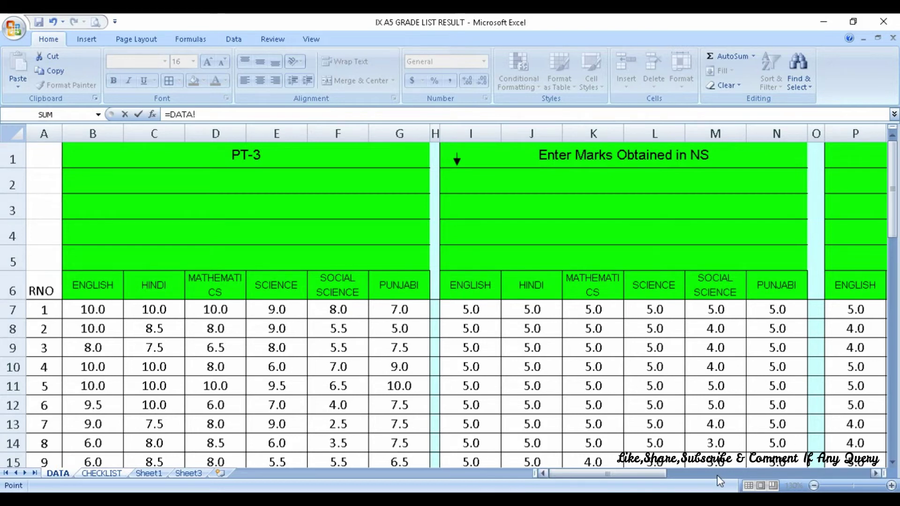
left_click_drag(606, 474, 665, 472)
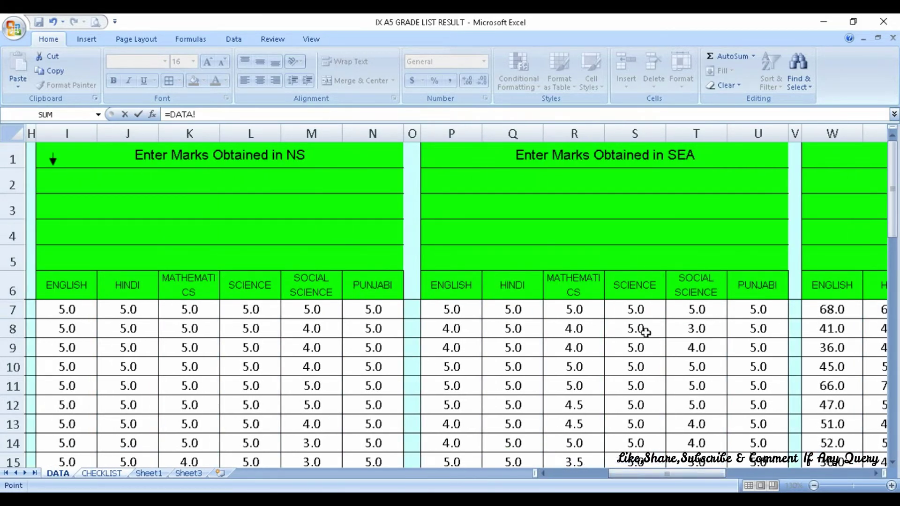
left_click(512, 310)
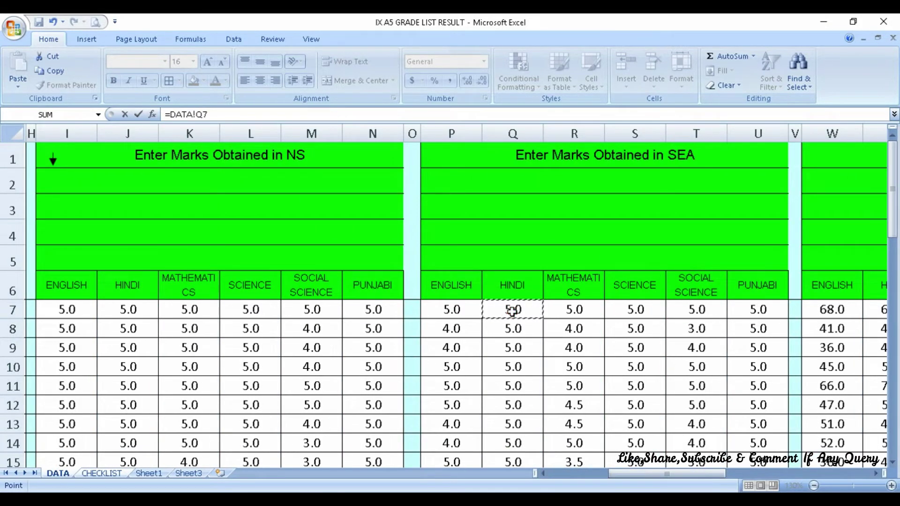
key("Return")
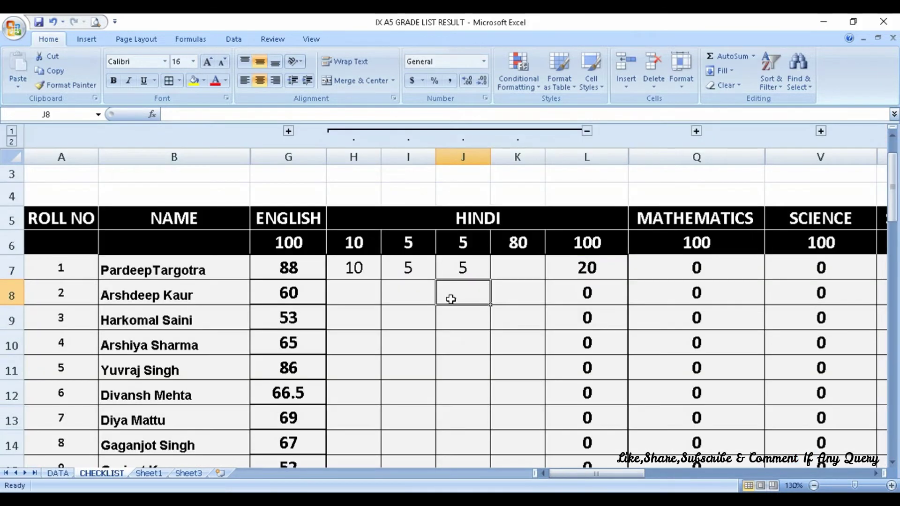
left_click(514, 269)
type("=")
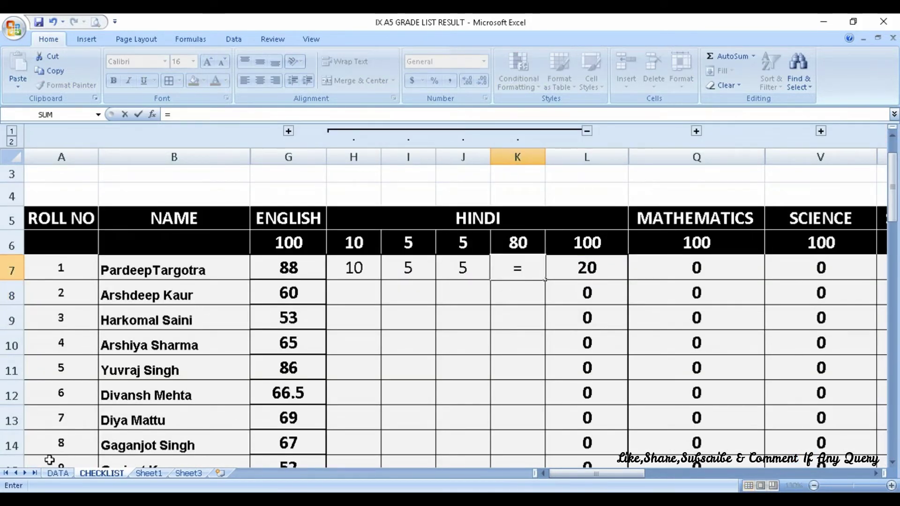
left_click(58, 472)
left_click_drag(626, 473, 700, 465)
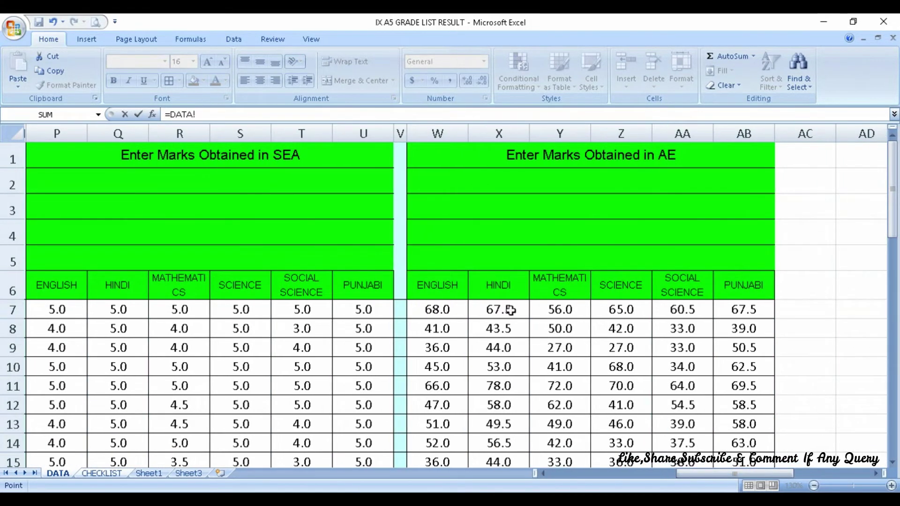
left_click(502, 311)
key("Return")
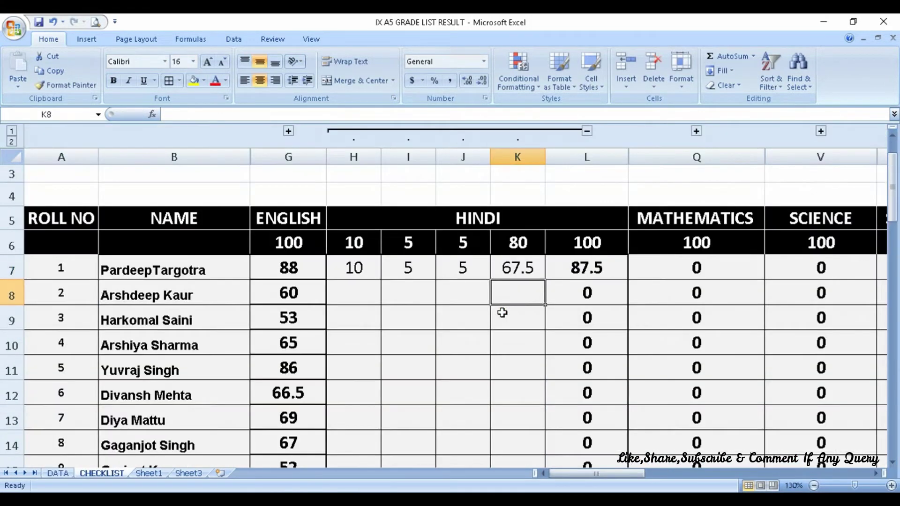
Copy the HINDI formulas in H7:L7 down to row 54 and collapse columns H–K
left_click(585, 266)
mouse_move(352, 265)
left_mouse_down()
mouse_move(619, 277)
mouse_move(628, 463)
left_mouse_up()
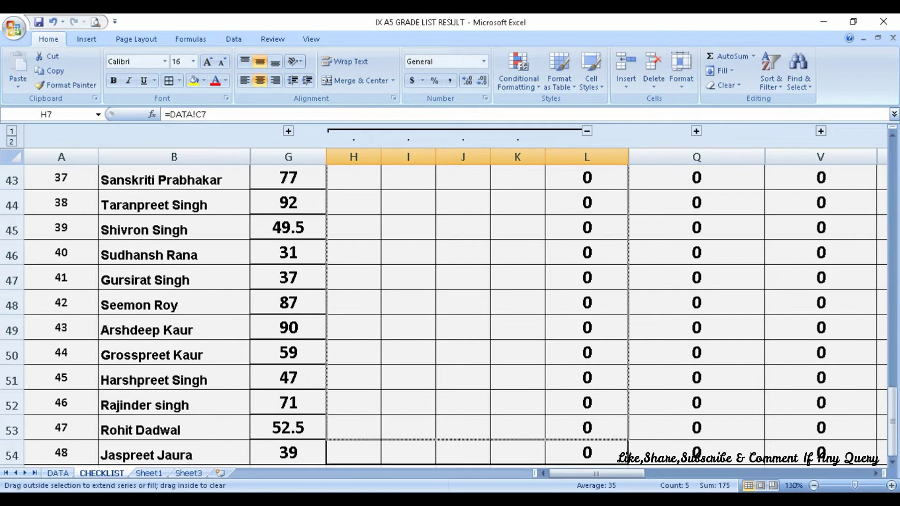
left_click_drag(628, 461, 604, 434)
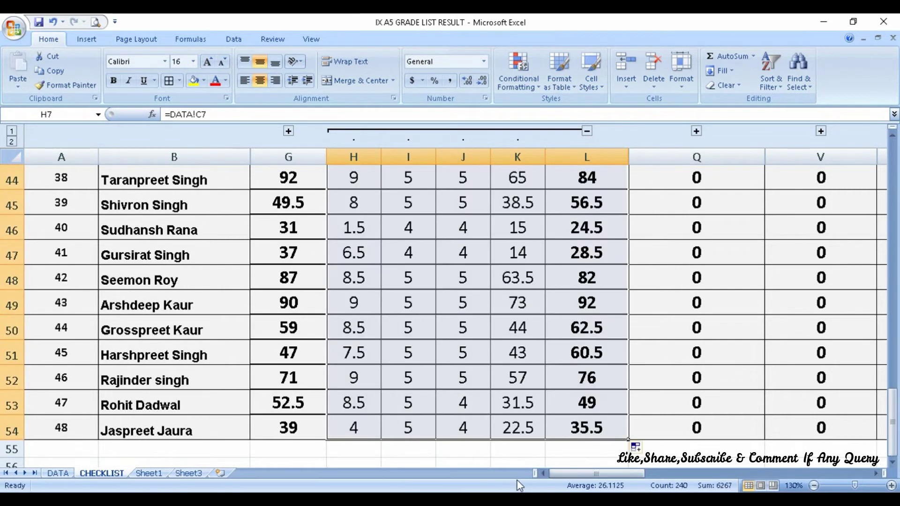
scroll(478, 432, "up", 7)
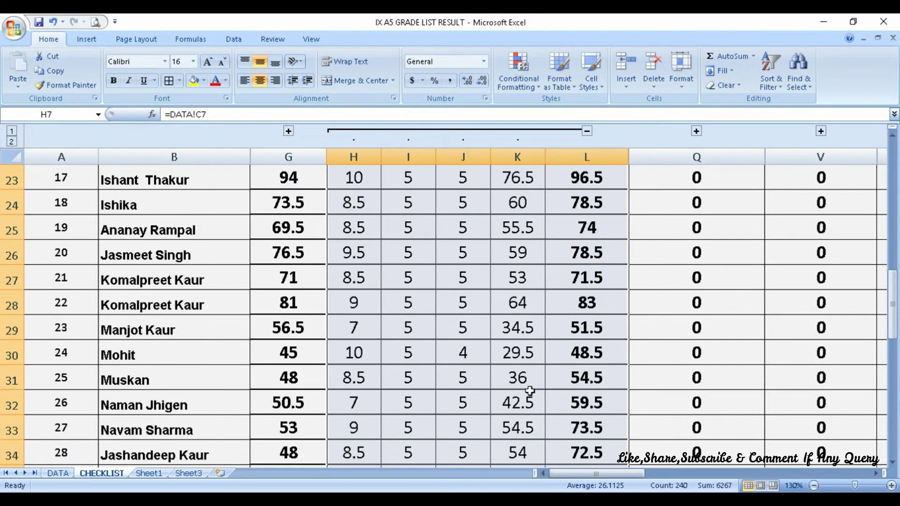
scroll(530, 391, "up", 6)
left_click(590, 131)
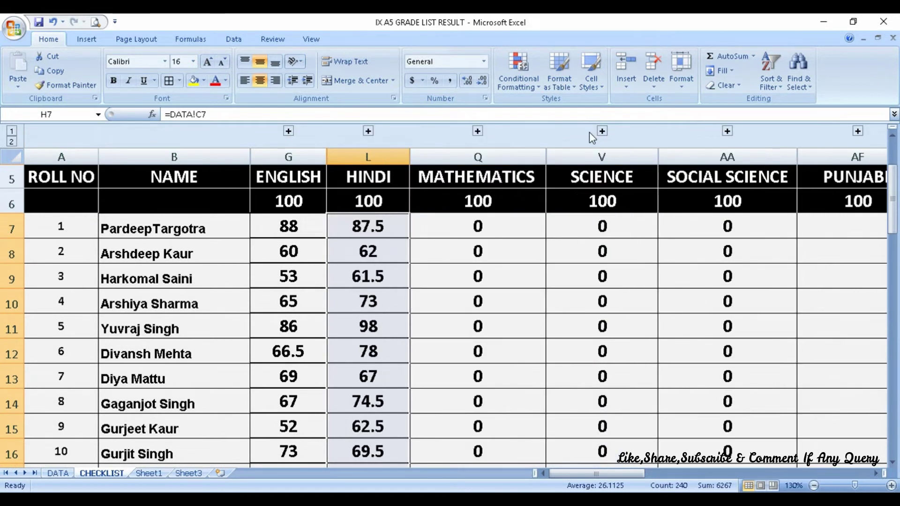
scroll(554, 327, "down", 2, "ctrl")
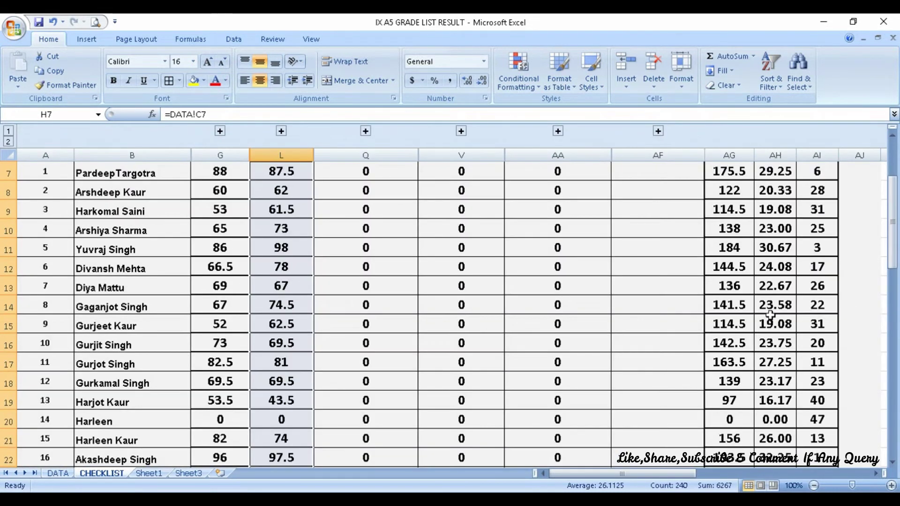
Check the grand total, percentage and rank formulas in AG7, AH7 and AI7
scroll(770, 315, "up", 2)
left_click(724, 271)
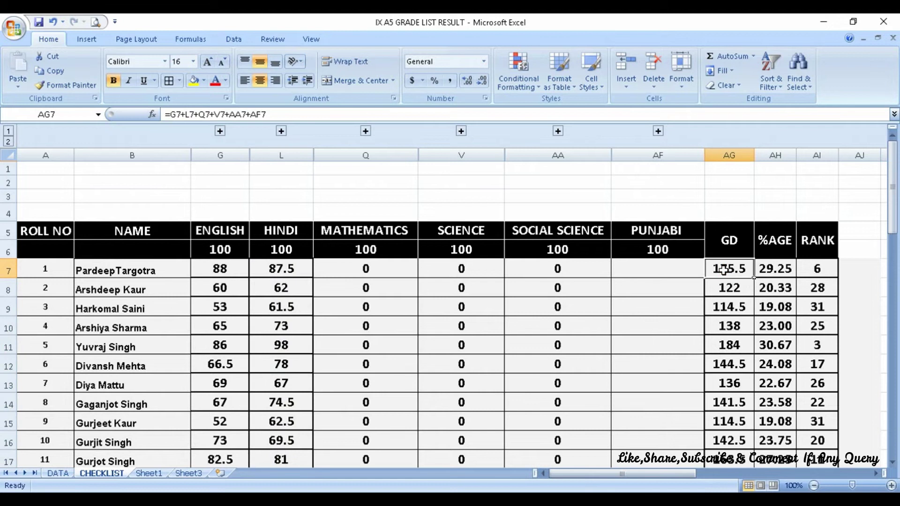
left_click(765, 271)
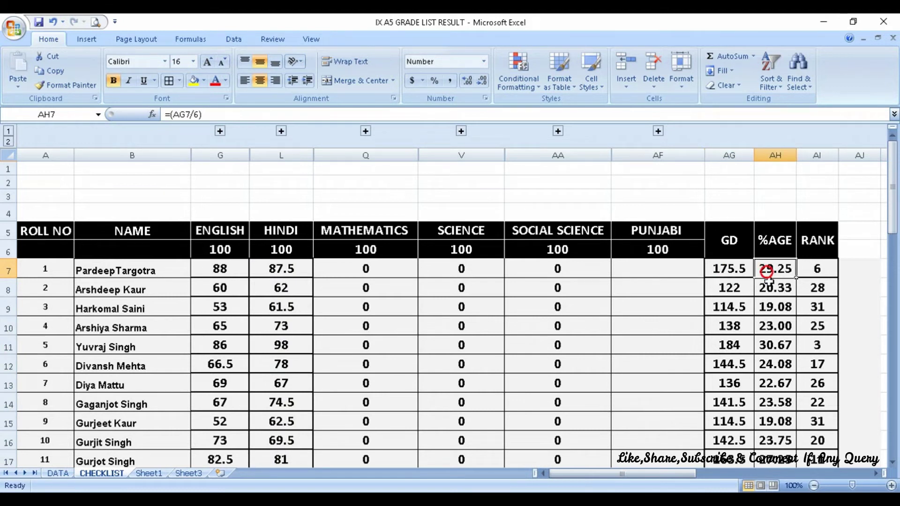
left_click(818, 271)
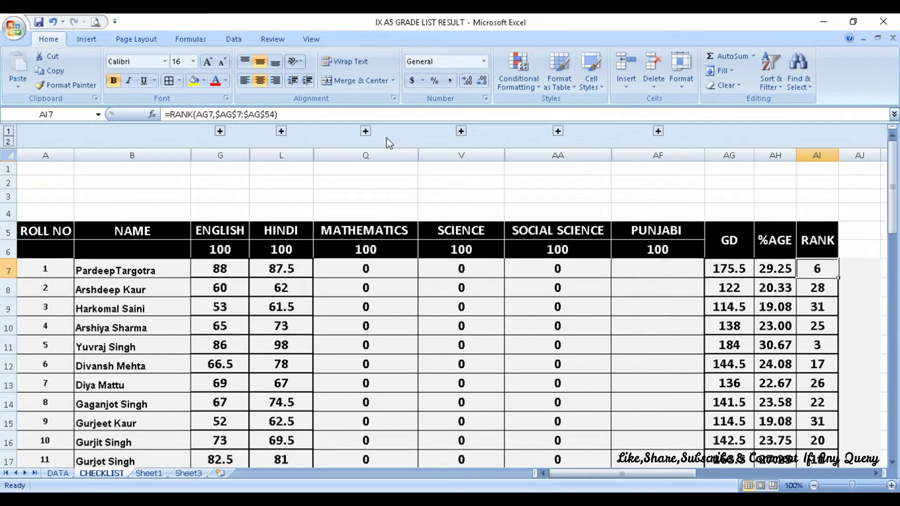
Expand the MATHEMATICS group and begin a DATA-sheet link formula in M7
left_click(366, 131)
left_click_drag(583, 472, 606, 470)
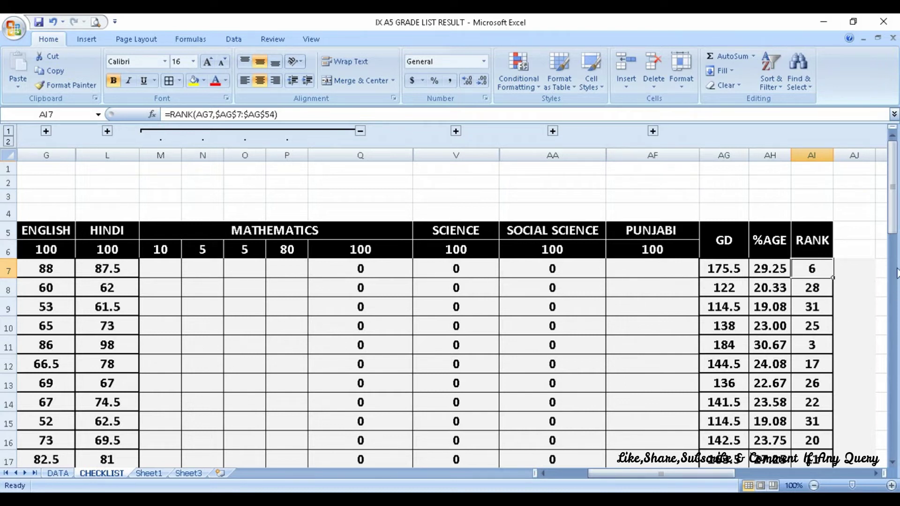
left_click(167, 273)
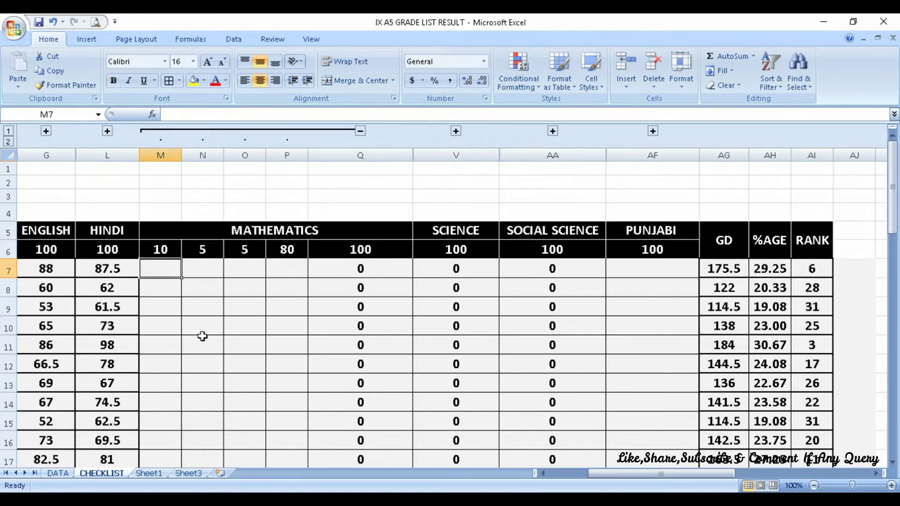
type("=")
left_click(55, 474)
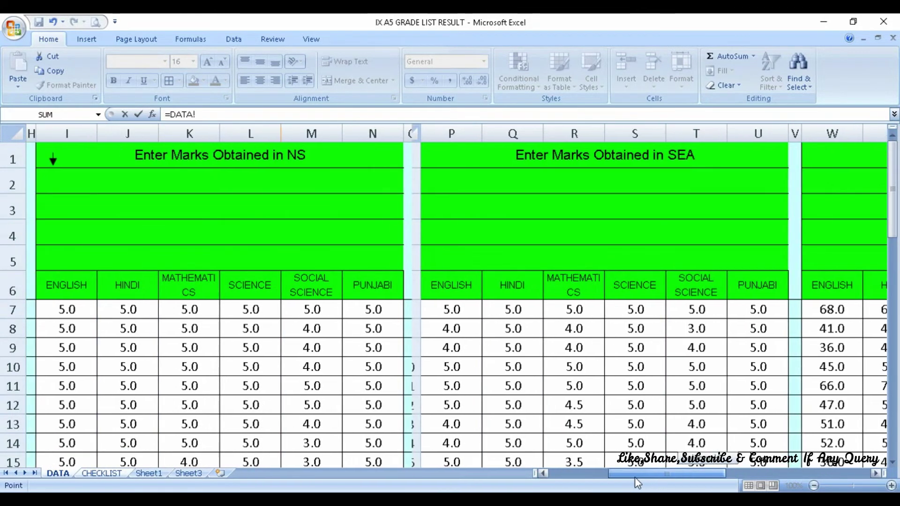
Link M7 to DATA!D7 and N7 to DATA!K7, giving marks of 10 and 5
left_click_drag(733, 473, 607, 473)
left_click(229, 310)
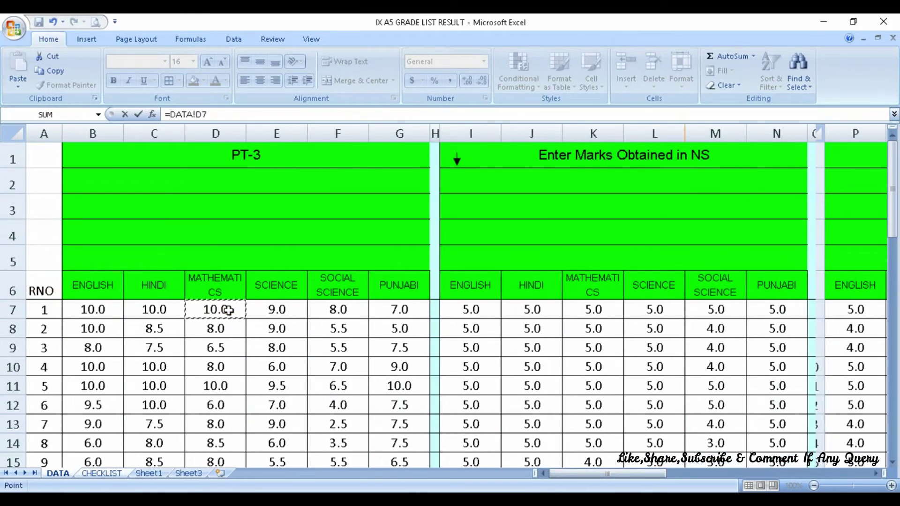
key("Return")
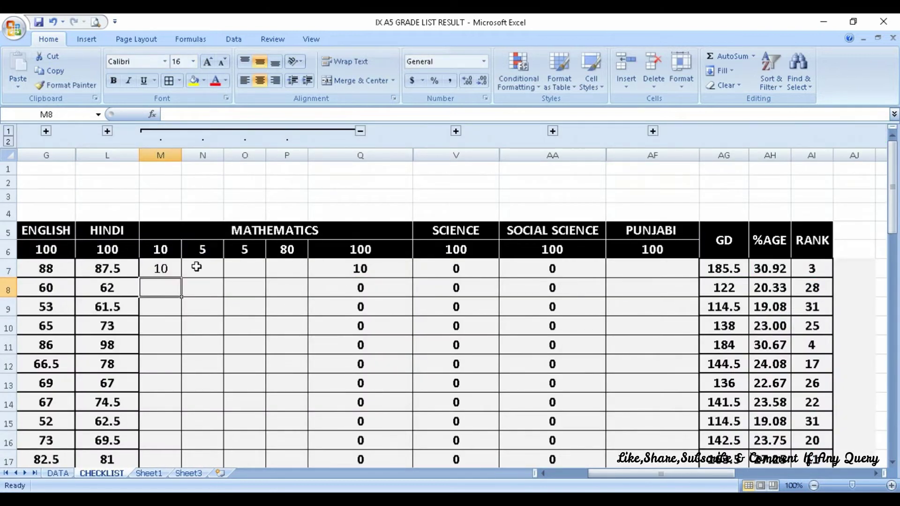
left_click(195, 267)
type("=")
left_click(57, 474)
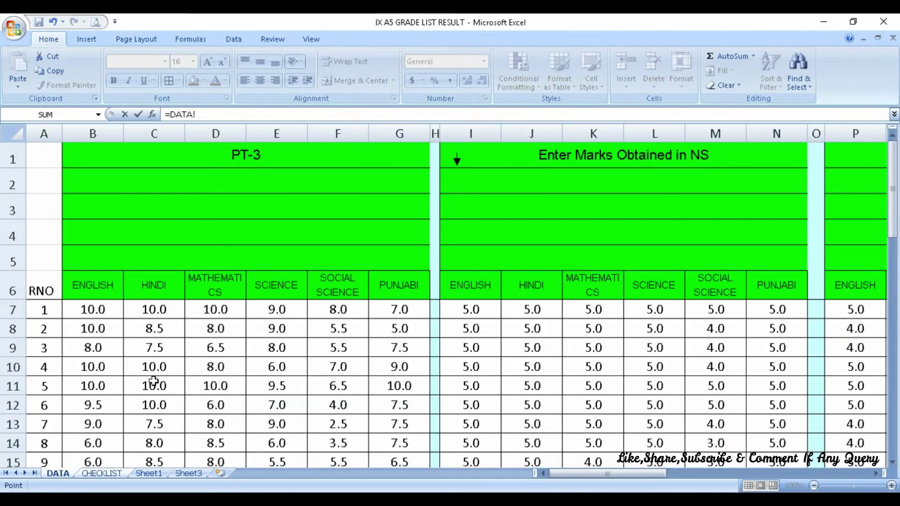
left_click(594, 310)
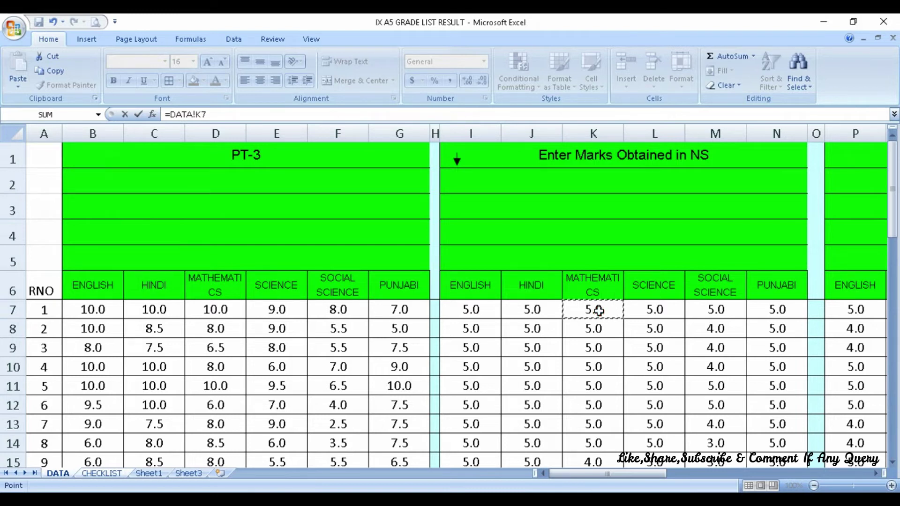
key("Return")
Link O7 to DATA!R7 and P7 to DATA!Y7, making Roll 1's Mathematics total 76
left_click(245, 268)
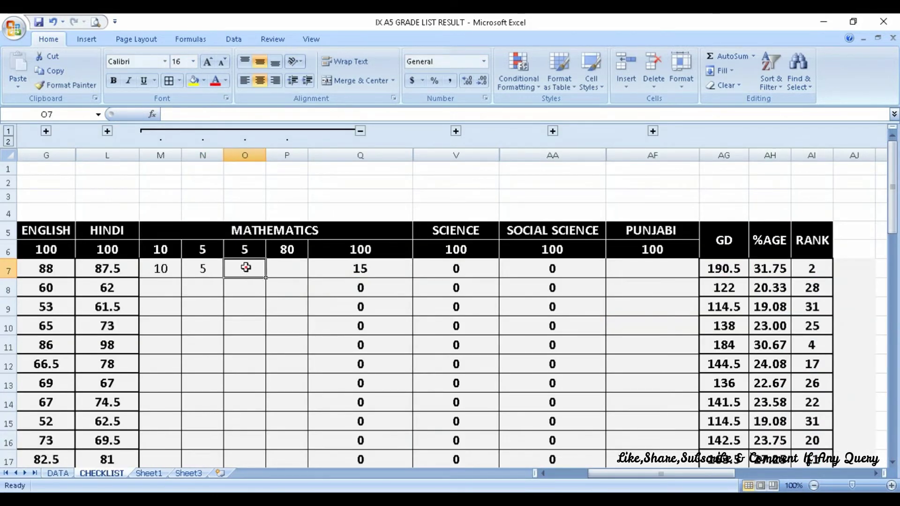
type("=")
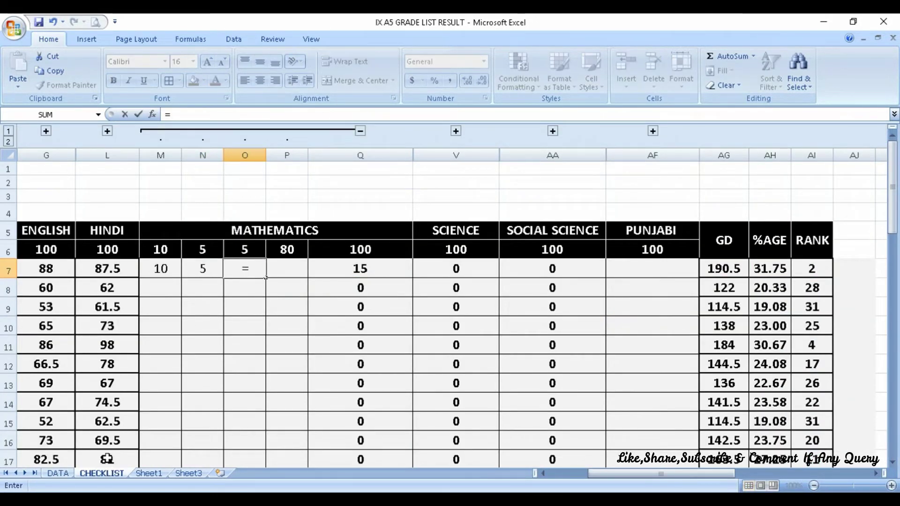
left_click(61, 475)
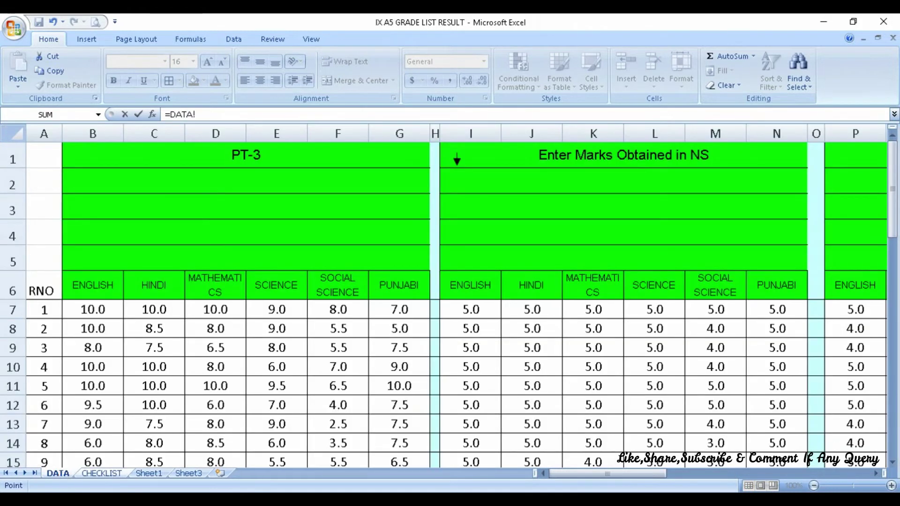
left_click_drag(613, 478, 673, 474)
left_click(574, 311)
key("Return")
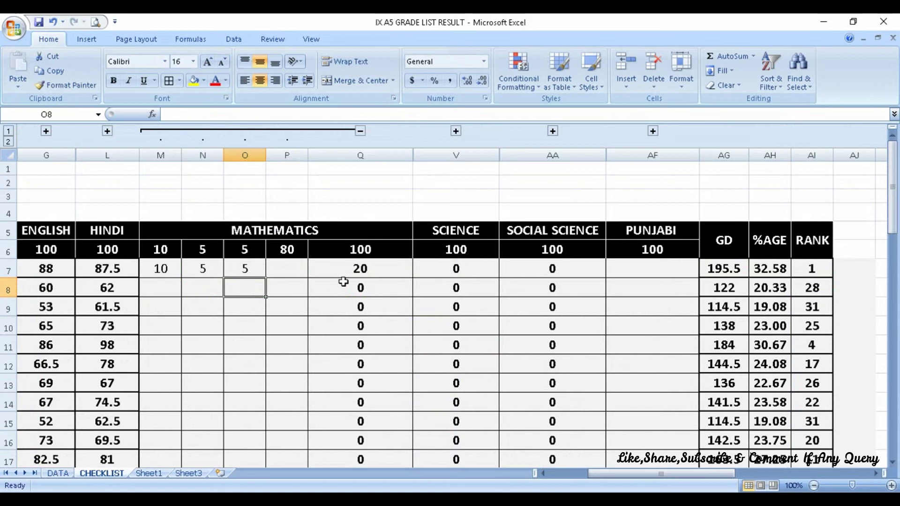
left_click(286, 269)
type("=")
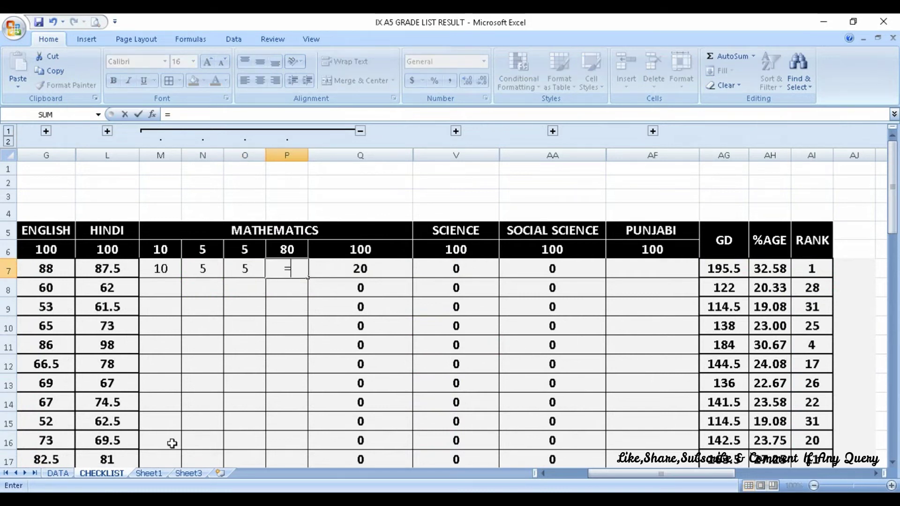
left_click(58, 474)
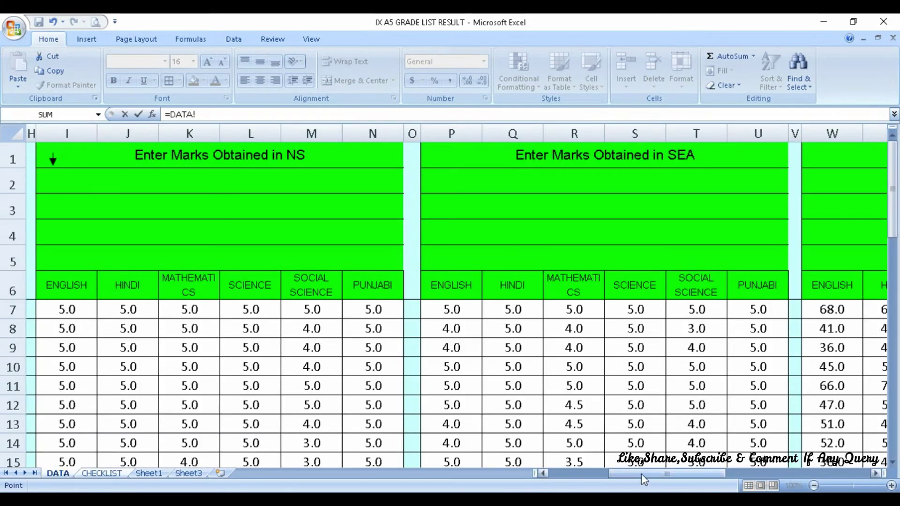
left_click_drag(609, 475, 694, 474)
left_click(427, 311)
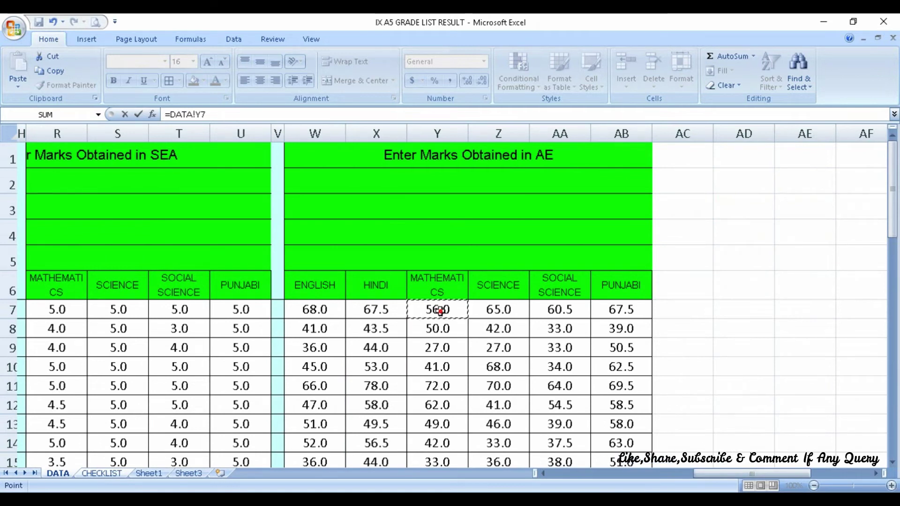
key("Return")
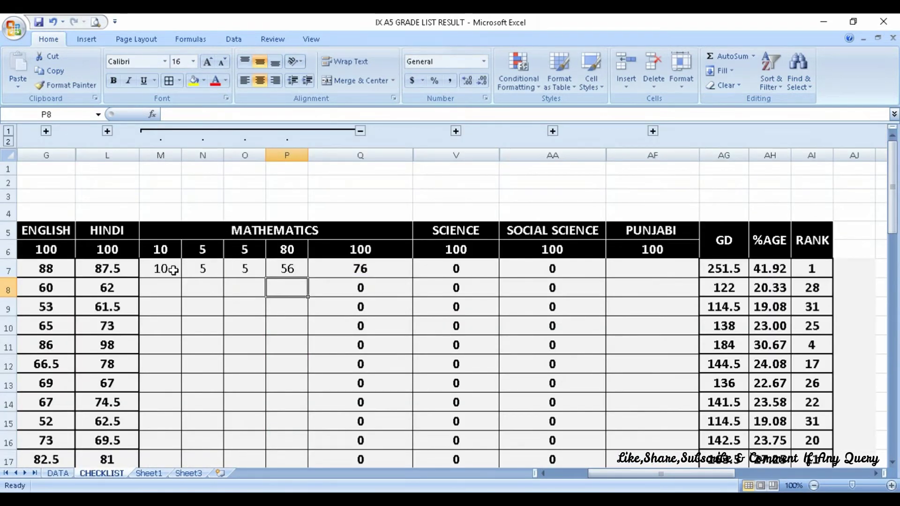
Copy the MATHEMATICS formulas in M7:Q7 down to row 54
left_click_drag(161, 268, 358, 268)
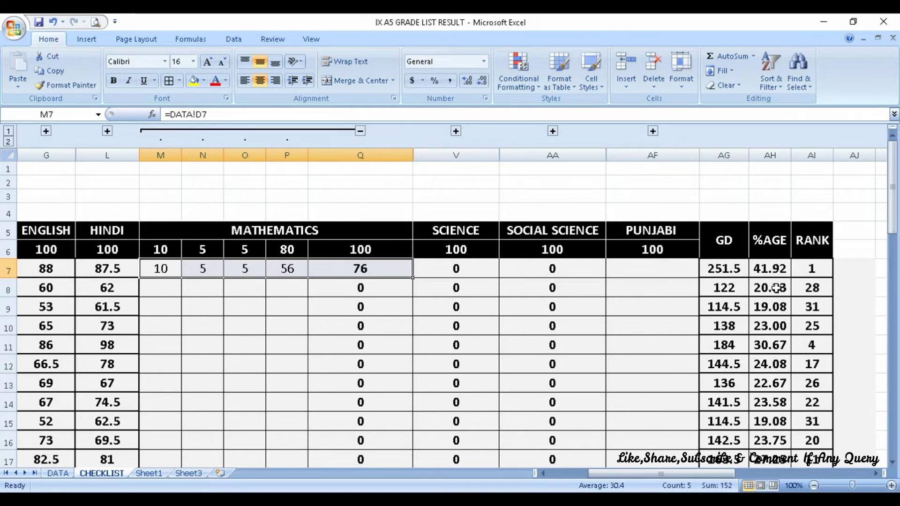
left_click_drag(412, 278, 412, 446)
scroll(729, 309, "up", 9)
scroll(729, 320, "up", 4)
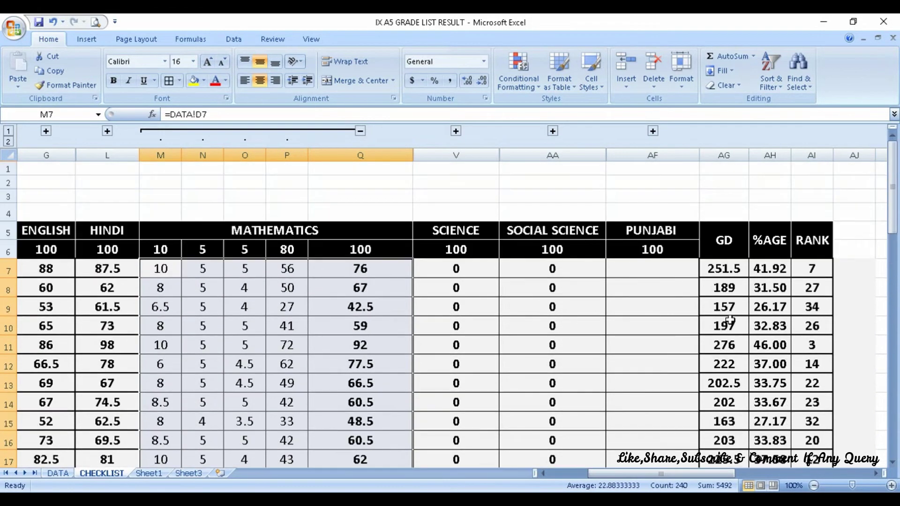
Verify the second student's total, percentage and rank, then collapse the Mathematics sub-columns M–P
left_click(735, 287)
left_click(773, 287)
left_click(821, 287)
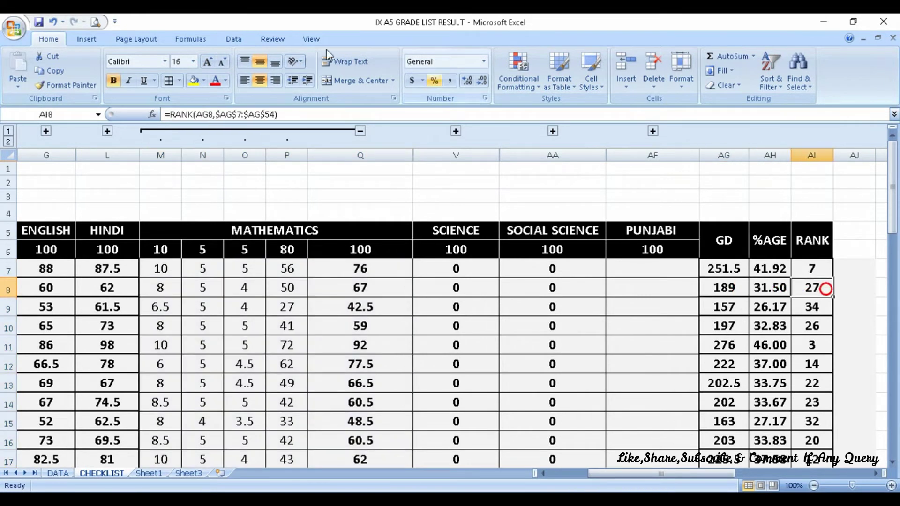
left_click(360, 133)
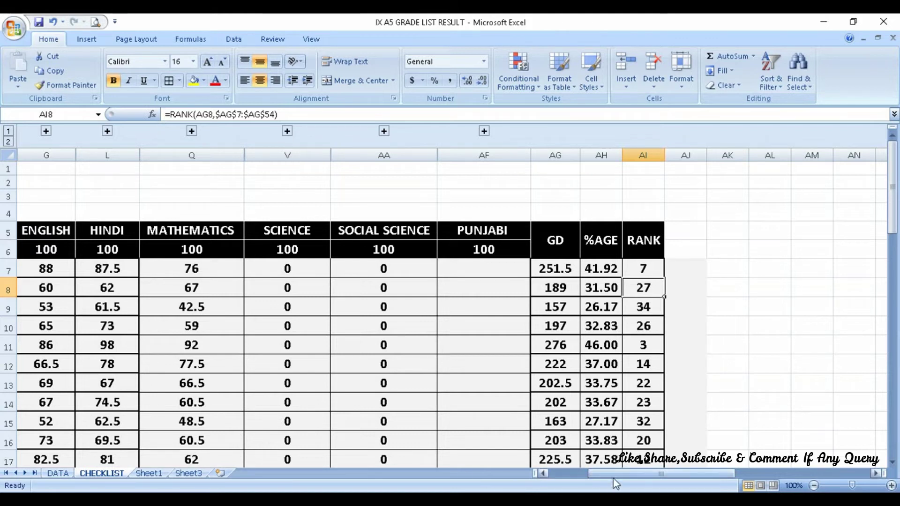
left_click_drag(593, 473, 553, 473)
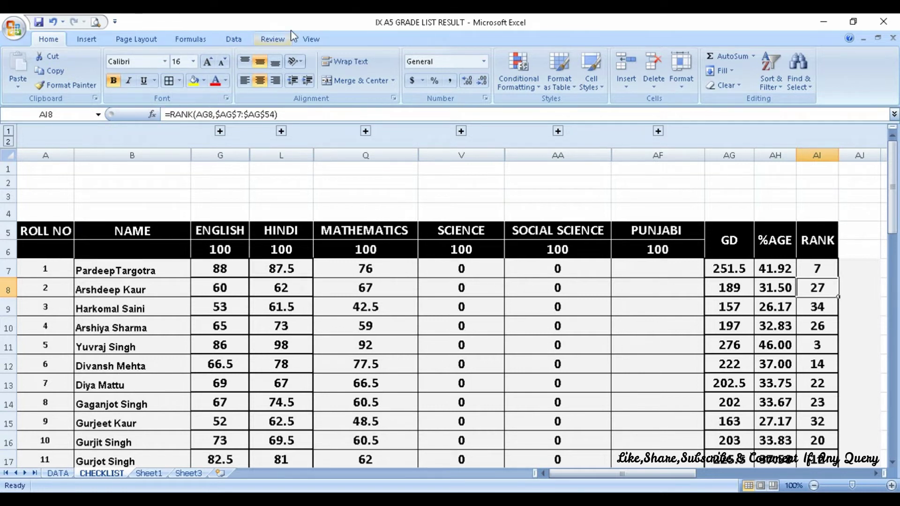
Freeze the first column of the CHECKLIST sheet
left_click(318, 40)
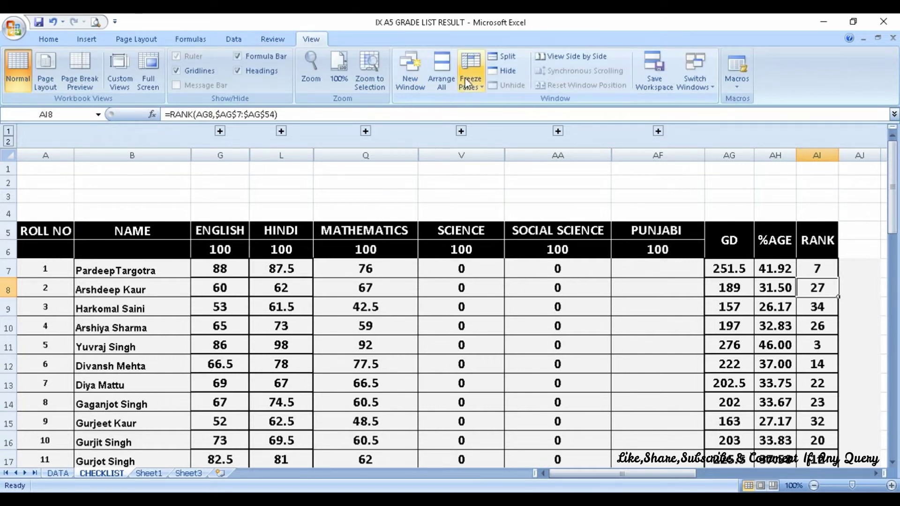
left_click(477, 94)
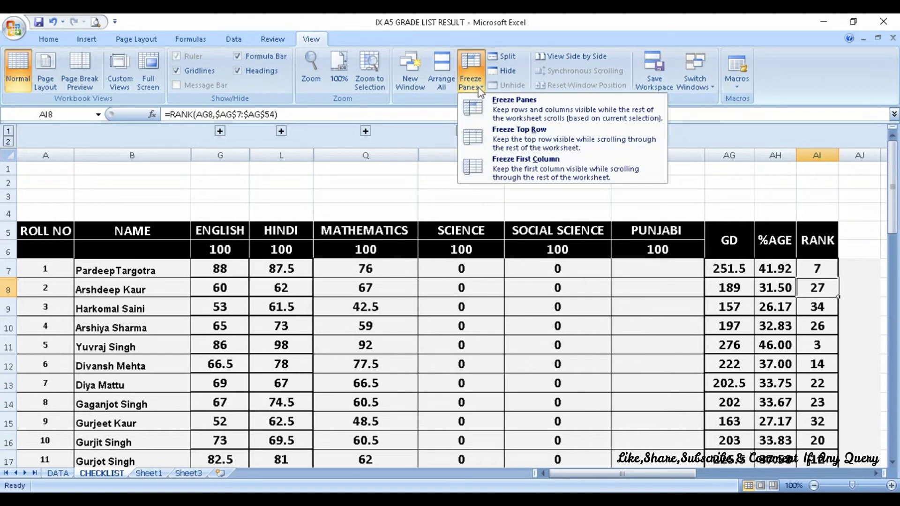
left_click(503, 169)
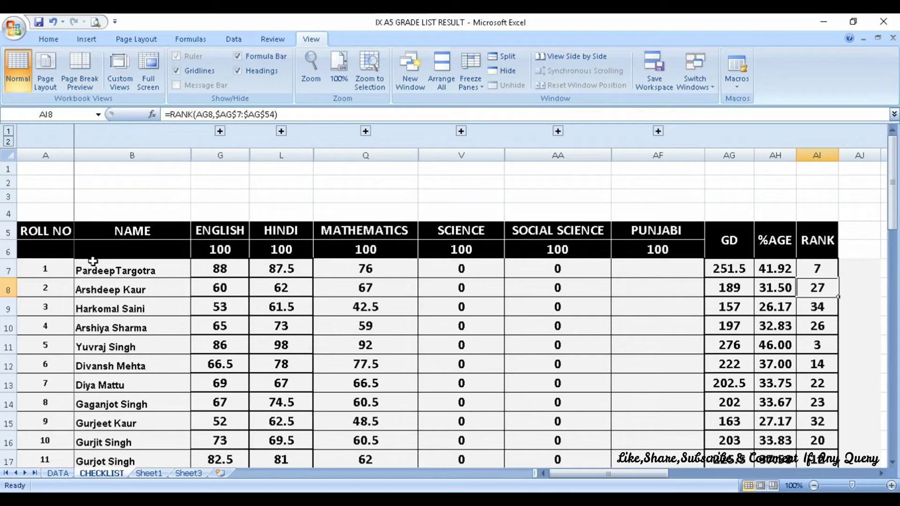
Move along row 7 to confirm the frozen column, then expand SCIENCE to show columns R–U
left_click(100, 275)
key("Right")
key("Right")
key("Right")
key("Right")
key("Right")
key("Right")
key("Right")
key("Right")
key("Right")
key("Right")
key("Right")
key("Right")
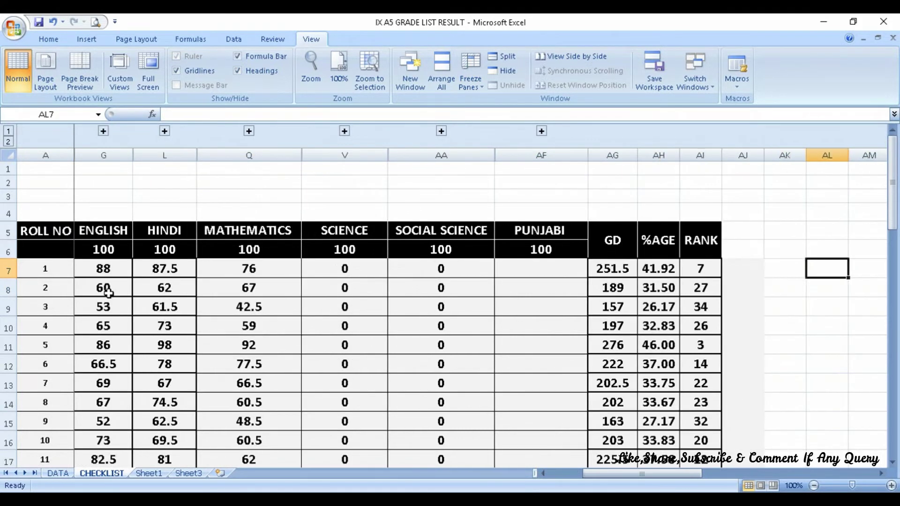
key("Right")
key("Right")
key("Right")
key("Right")
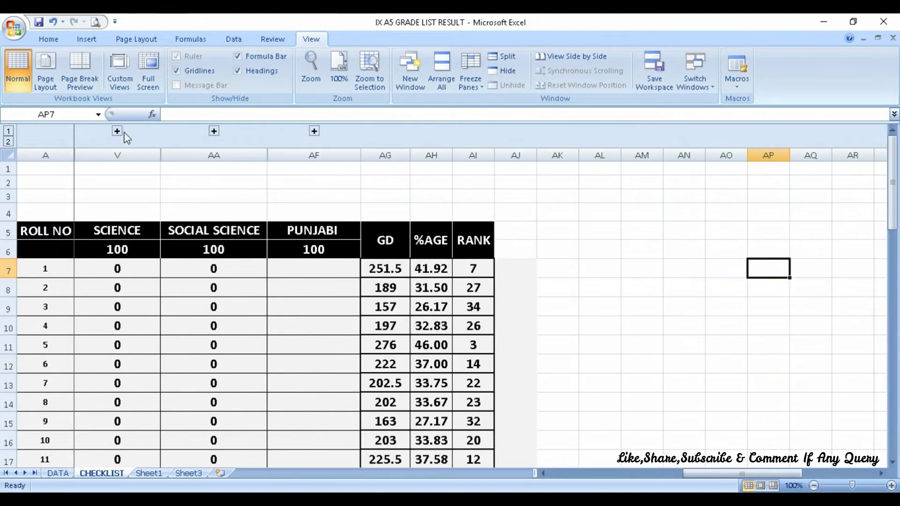
left_click(117, 132)
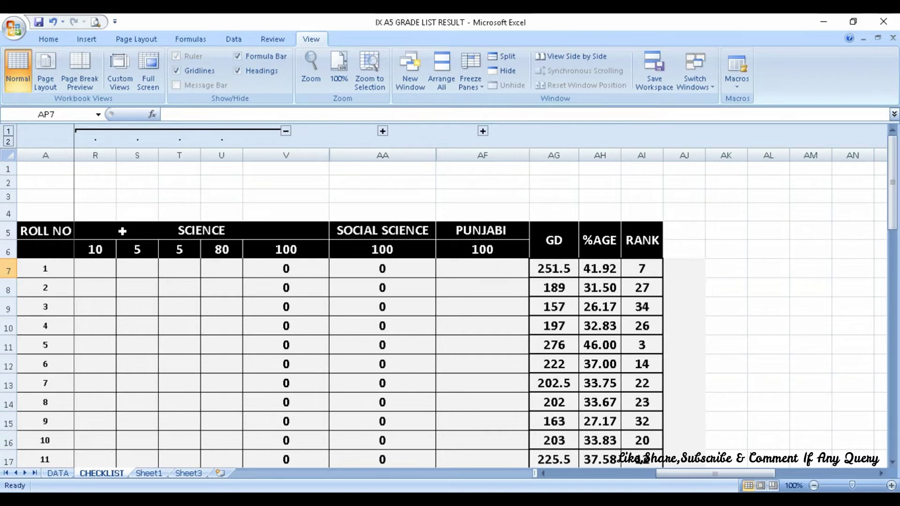
Link R7 to DATA!E7 and S7 to DATA!L7, giving marks of 9 and 5
left_click(100, 272)
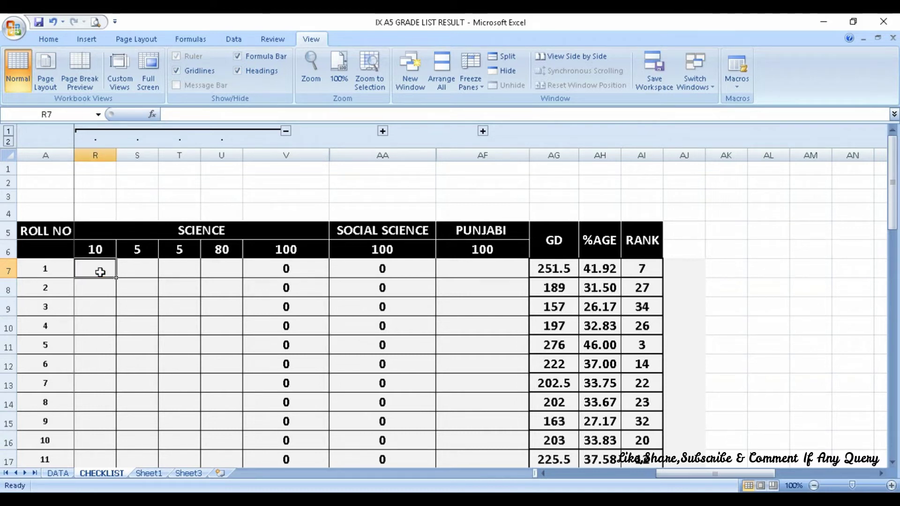
type("=")
left_click(58, 473)
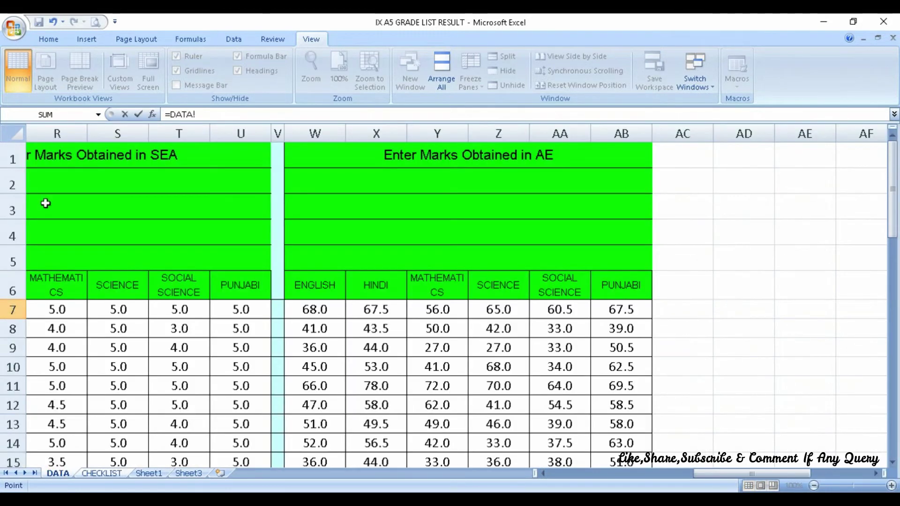
left_click_drag(715, 473, 578, 488)
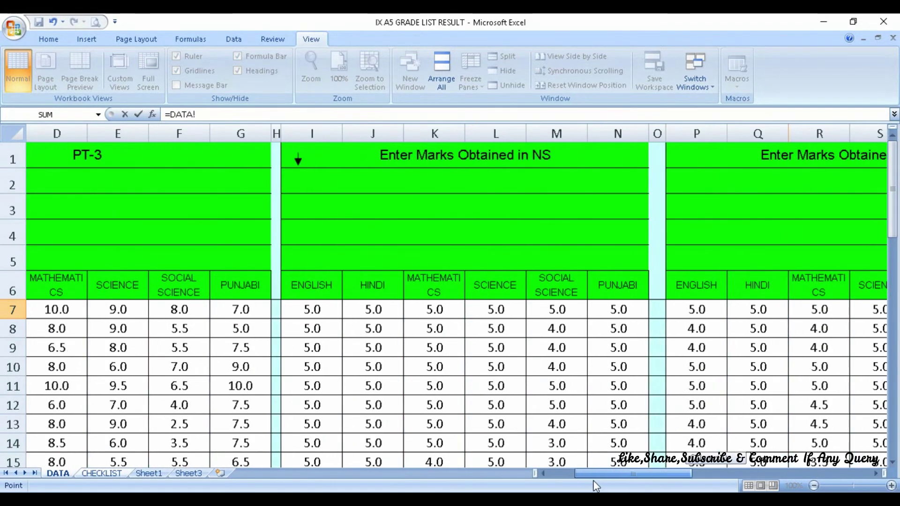
left_click(276, 309)
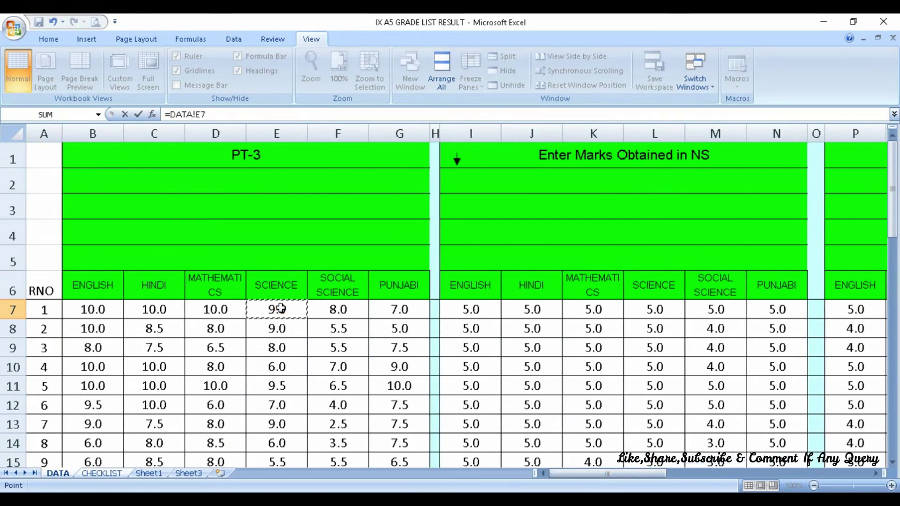
key("Return")
left_click(139, 267)
type("=")
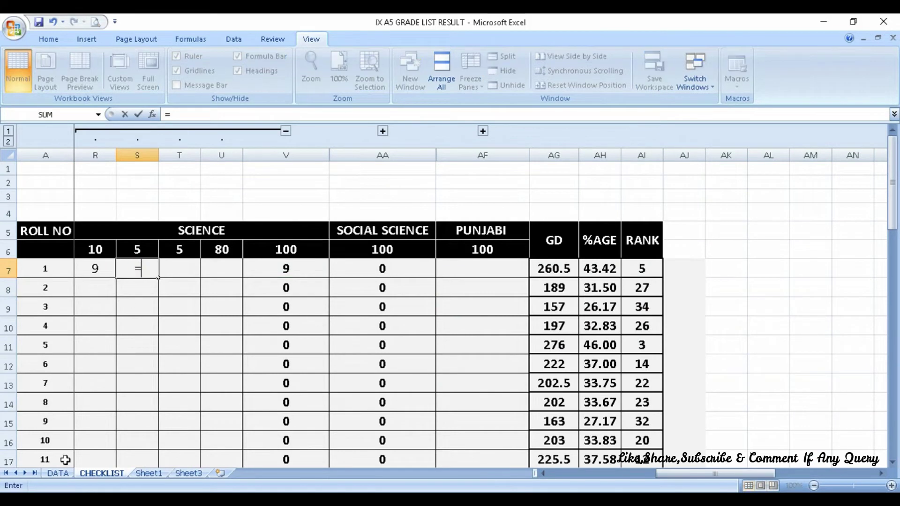
left_click(56, 473)
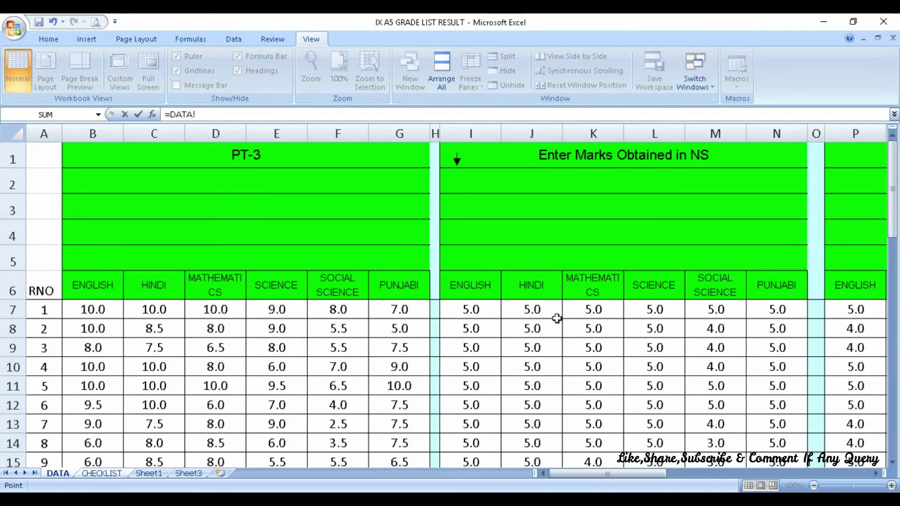
left_click(647, 313)
key("Return")
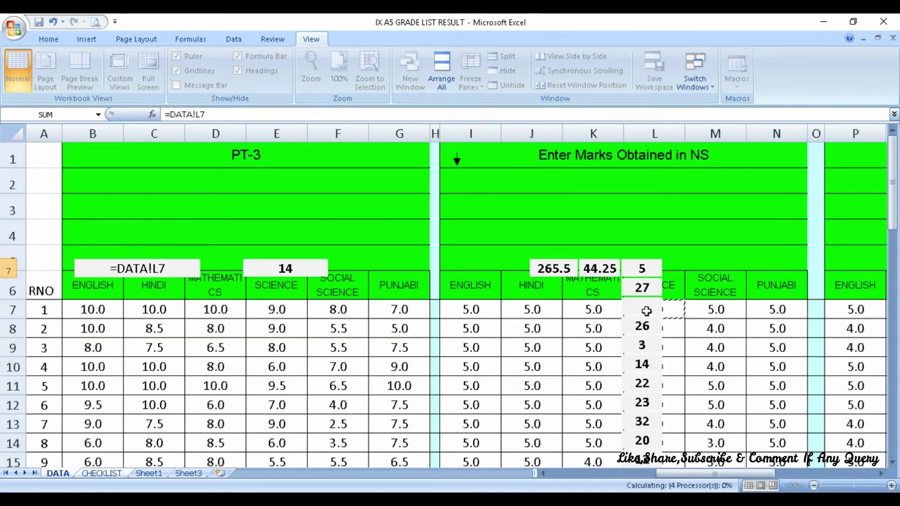
Link T7 to DATA!S7 and U7 to DATA!Z7, giving 5 and 65 for a total of 84
left_click(180, 268)
type("=")
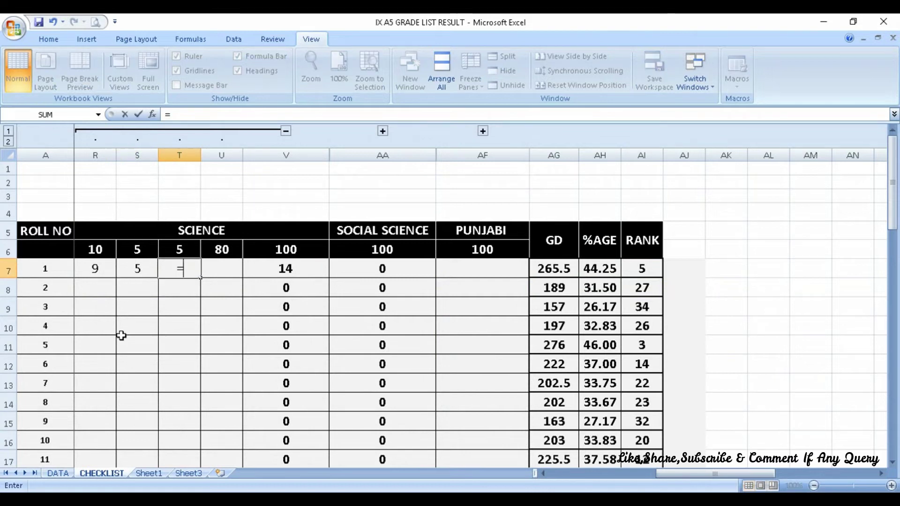
left_click(58, 473)
left_click_drag(626, 474, 667, 473)
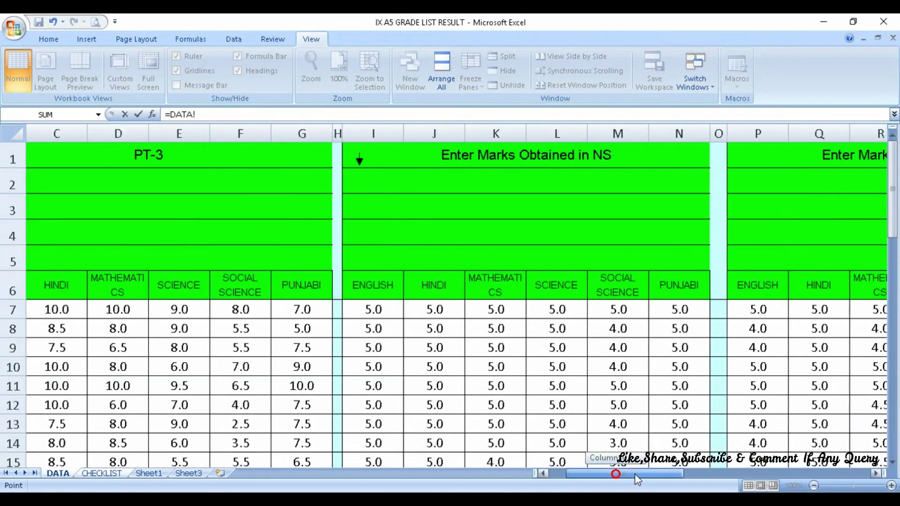
left_click(685, 308)
key("Return")
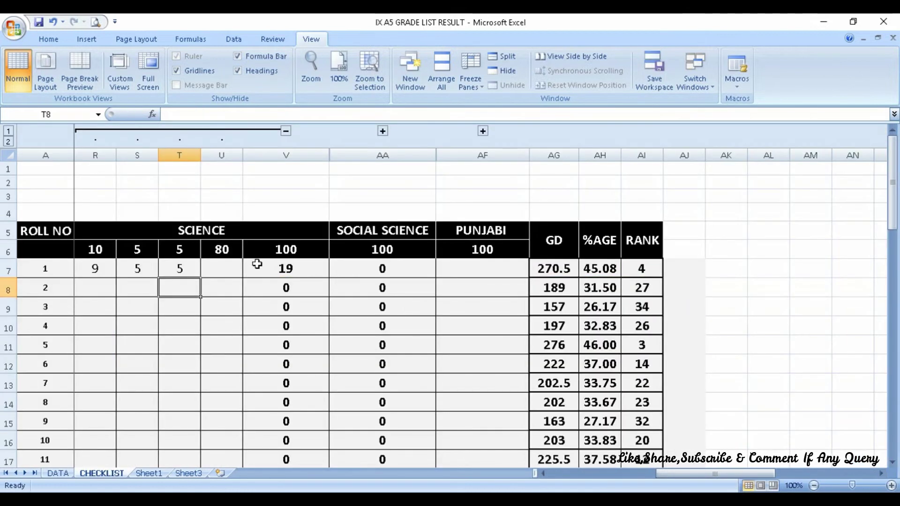
left_click(222, 269)
type("=")
left_click(58, 473)
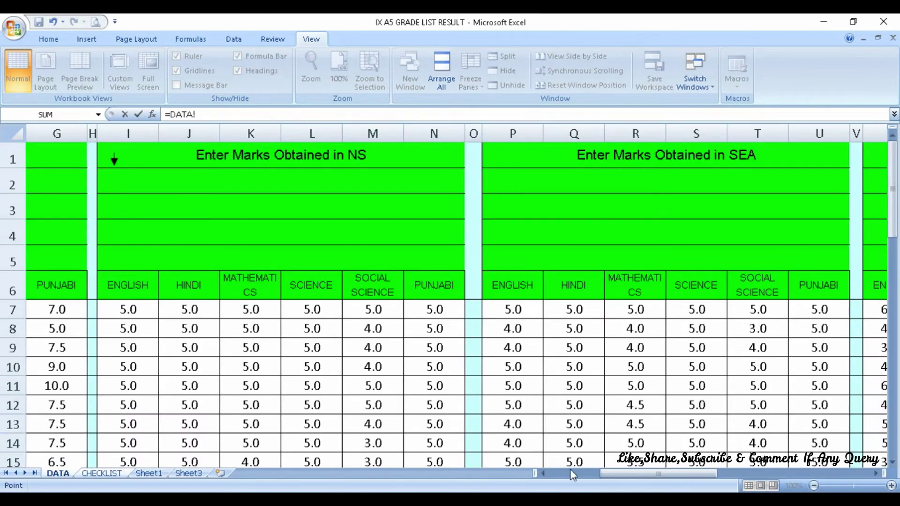
left_click_drag(634, 474, 738, 473)
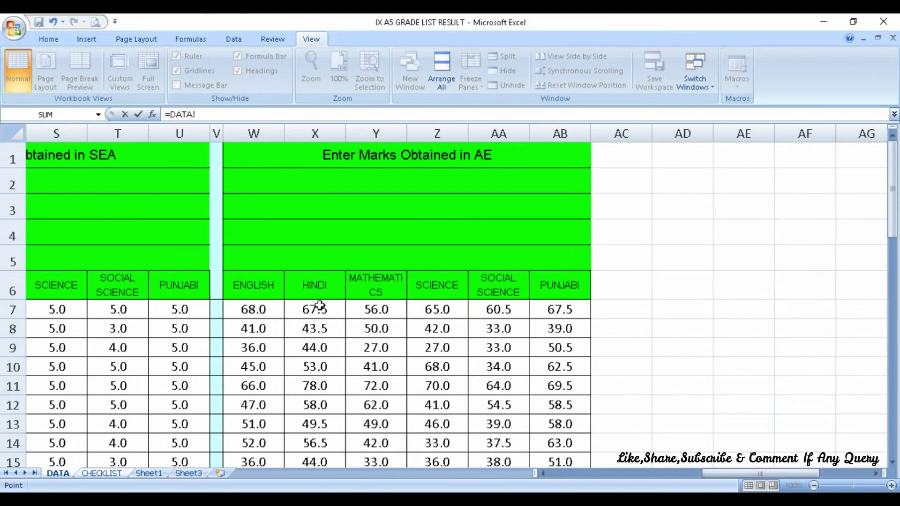
left_click(444, 309)
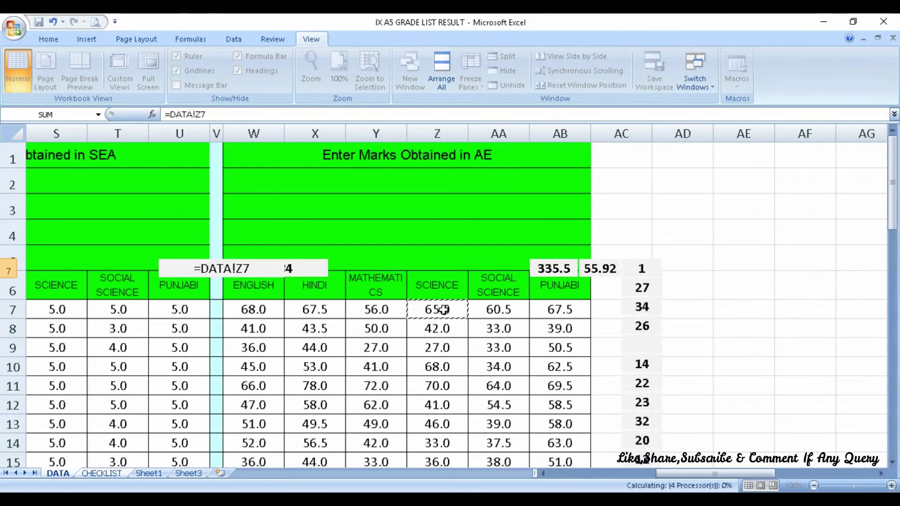
key("Return")
Select Roll 1's science marks and total, R7:V7, ready to copy down
left_click_drag(91, 263, 220, 271)
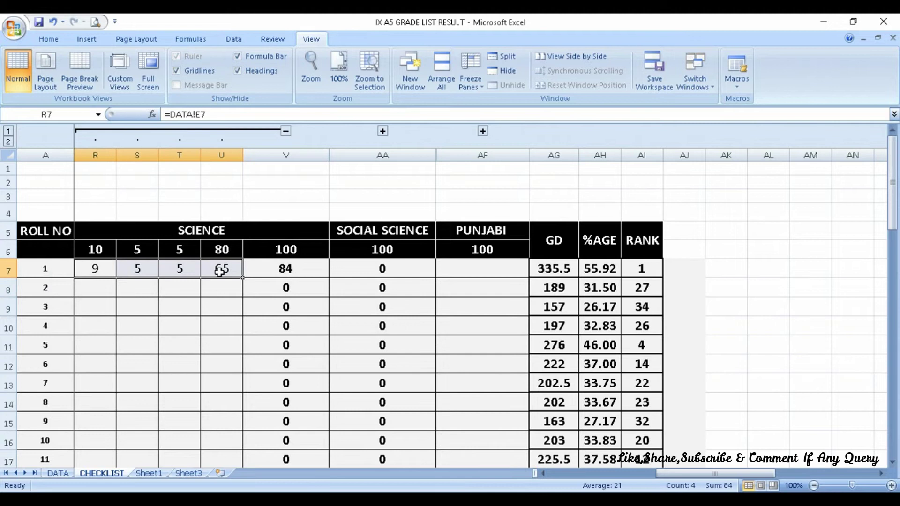
left_click_drag(97, 271, 296, 271)
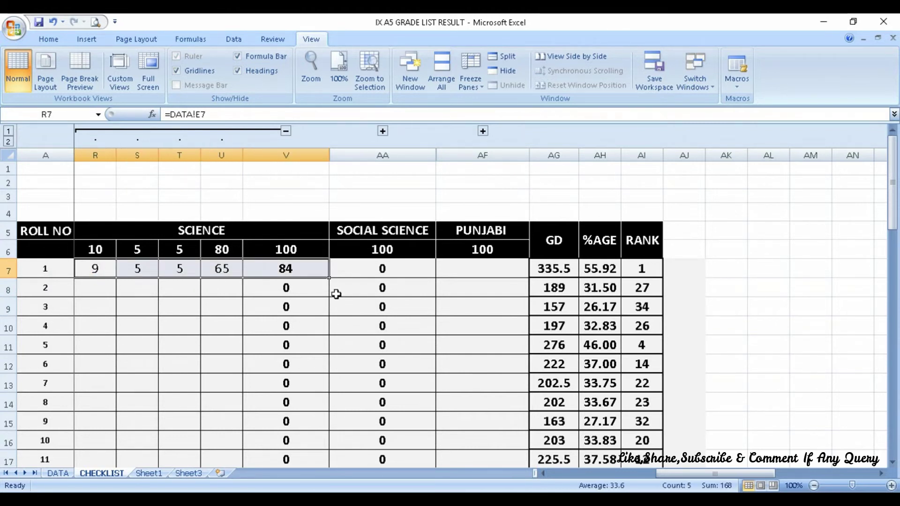
scroll(356, 320, "up", 3, "ctrl")
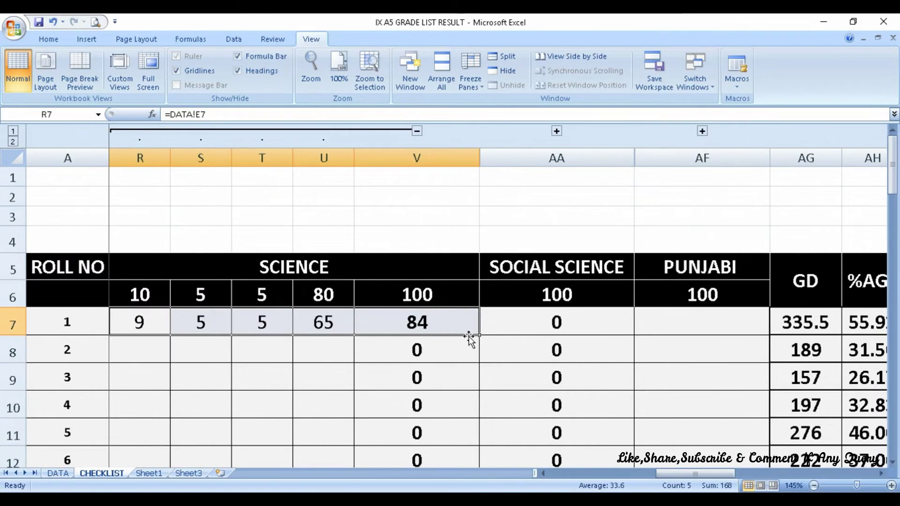
left_click_drag(481, 336, 480, 335)
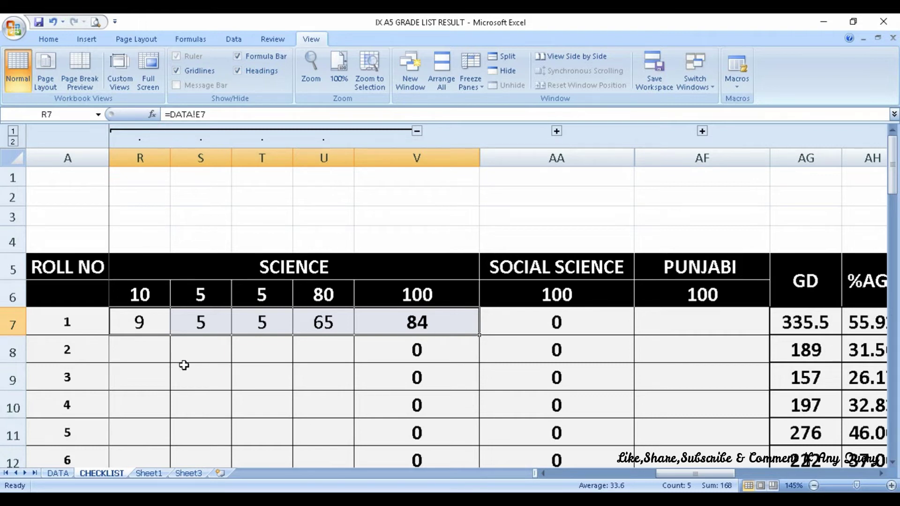
Fill the science formulas from R7:V7 down through row 54 with Ctrl+D
scroll(239, 370, "down", 2)
scroll(239, 369, "down", 1)
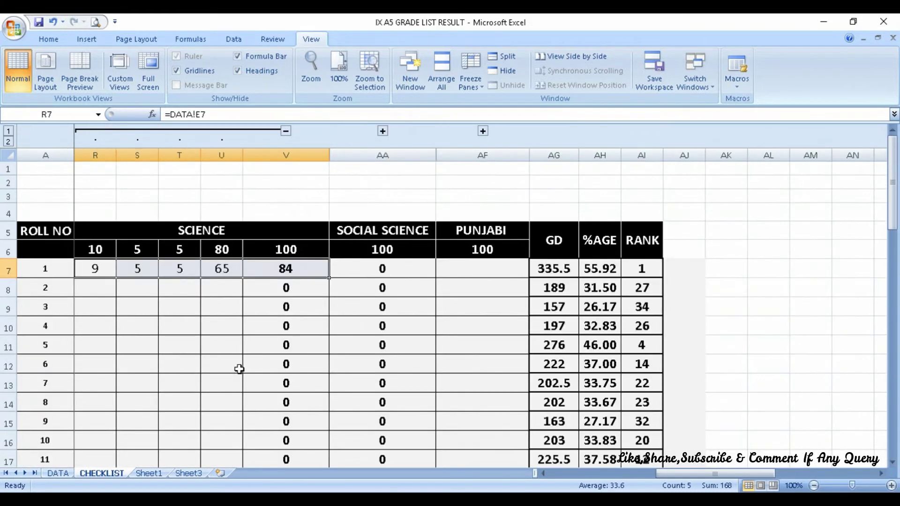
left_click_drag(85, 271, 329, 447)
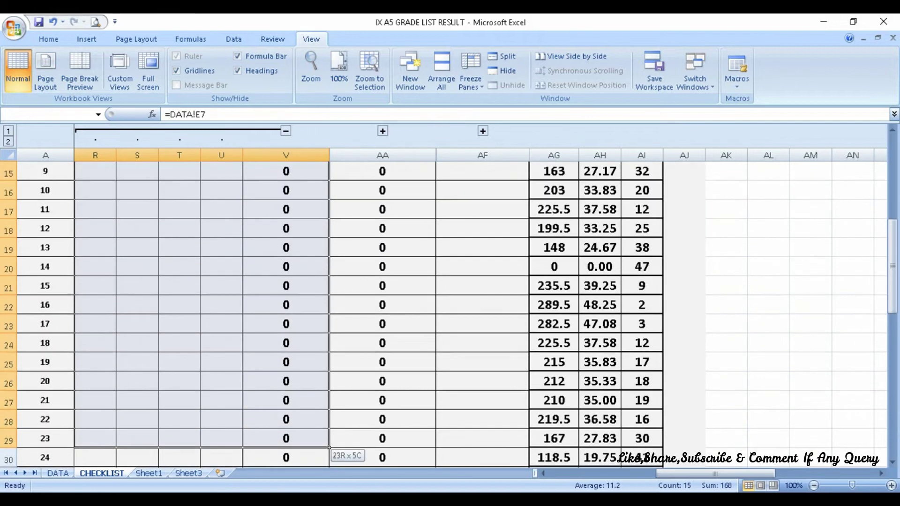
left_click_drag(329, 448, 274, 443)
key("ctrl+d")
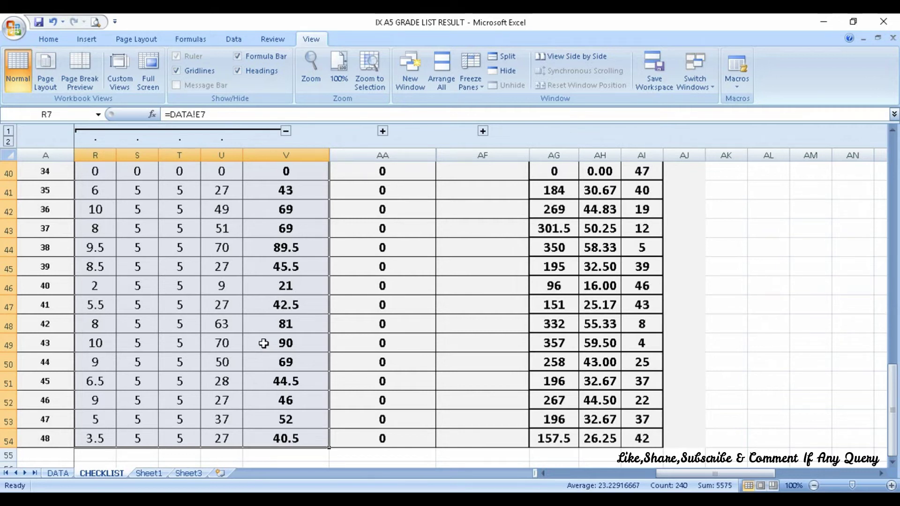
Narrow the SCIENCE total column V
scroll(263, 344, "up", 7)
scroll(286, 345, "up", 3)
scroll(282, 279, "up", 2)
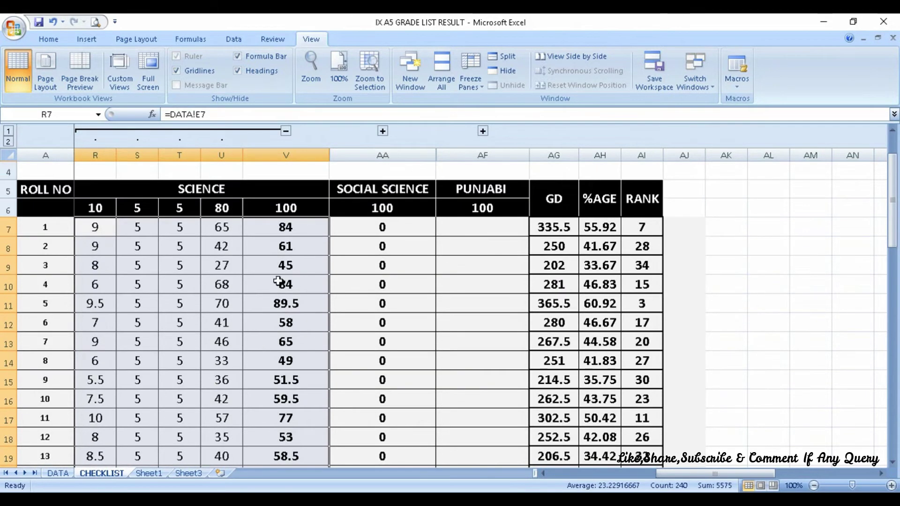
left_click_drag(328, 155, 295, 155)
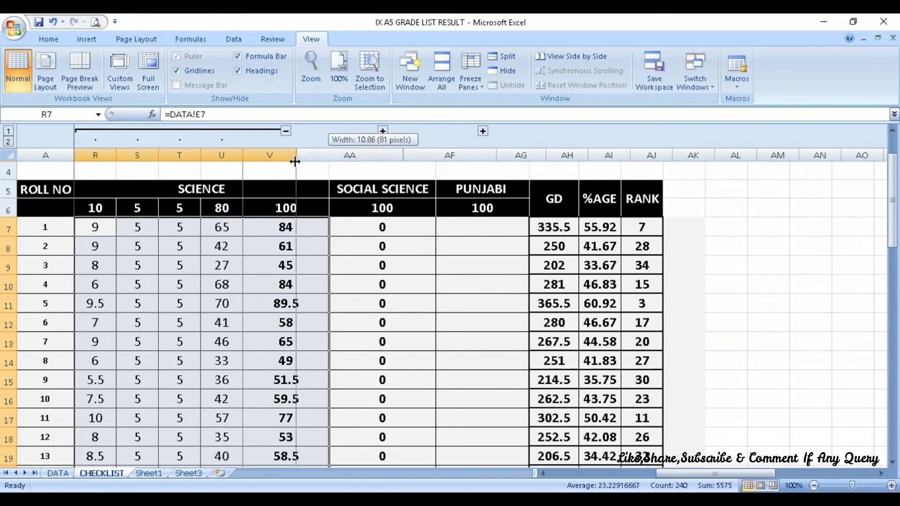
Collapse SCIENCE and expand the Social Science sub-columns (10, 5, 5, 80)
left_click(317, 224)
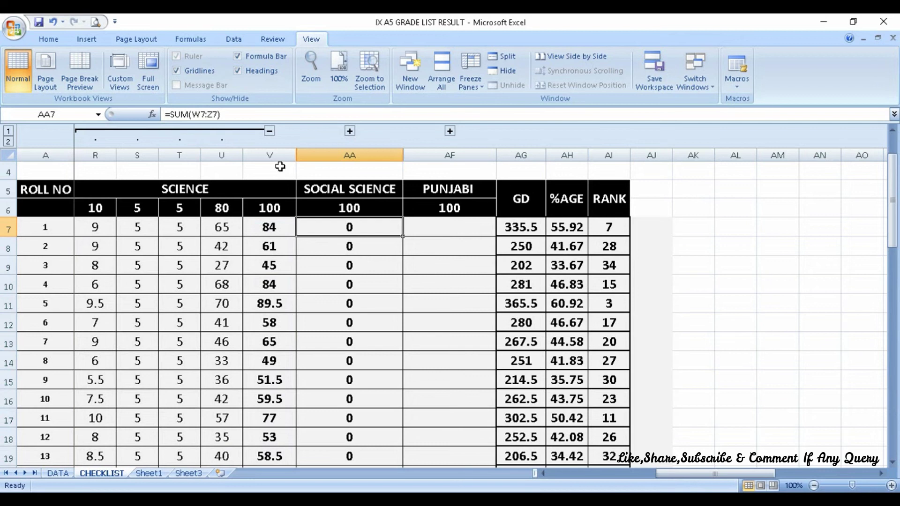
left_click(269, 132)
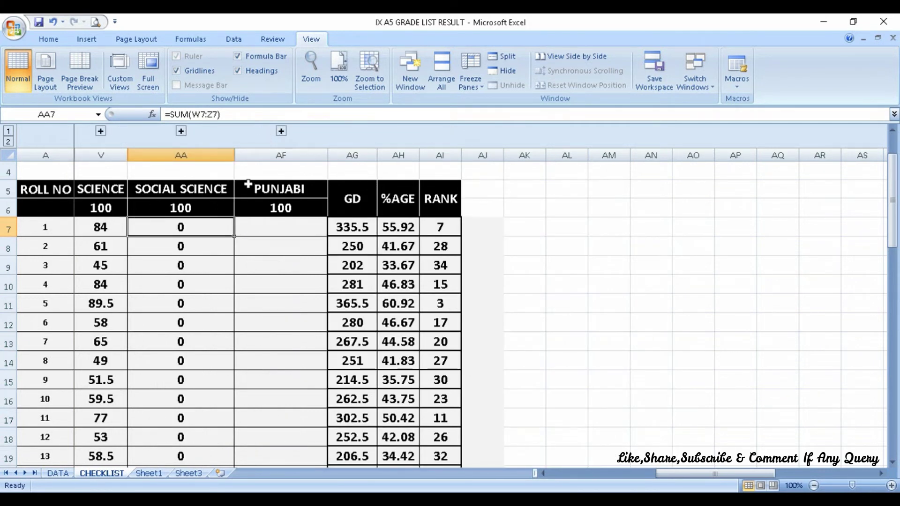
left_click(181, 134)
left_click(181, 132)
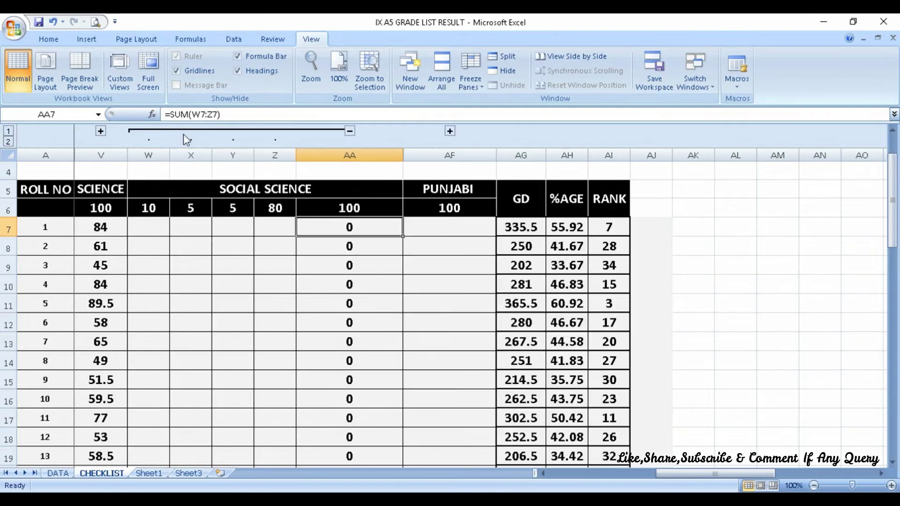
Start a W7 link to DATA!K9, discard it, and switch to the DATA sheet
left_click(149, 231)
type("=")
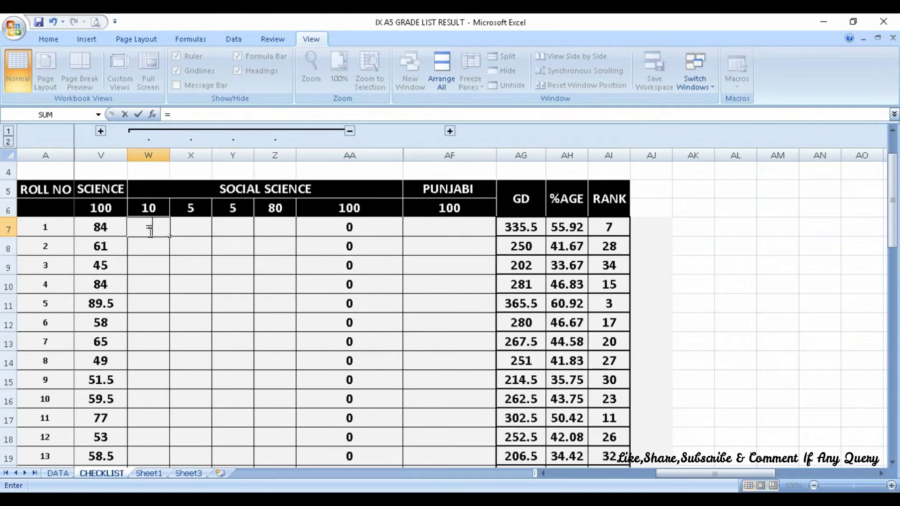
left_click(58, 474)
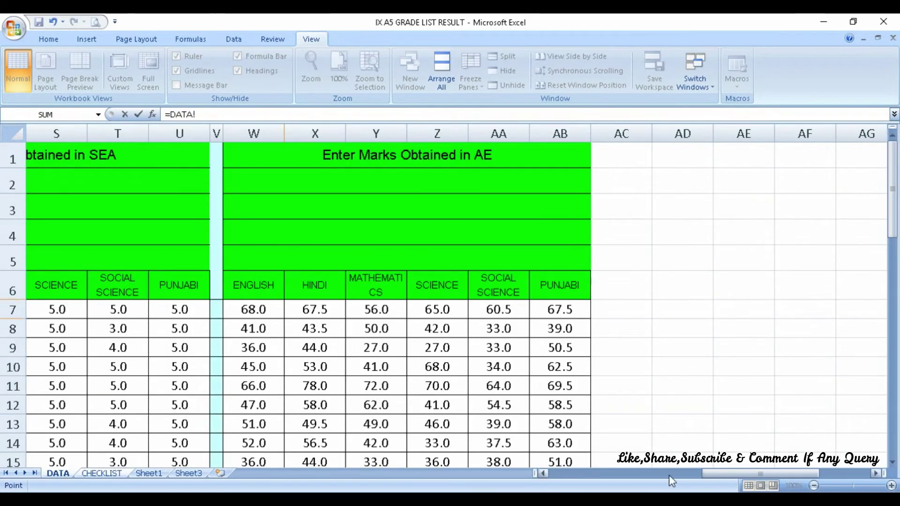
left_click_drag(741, 475, 623, 474)
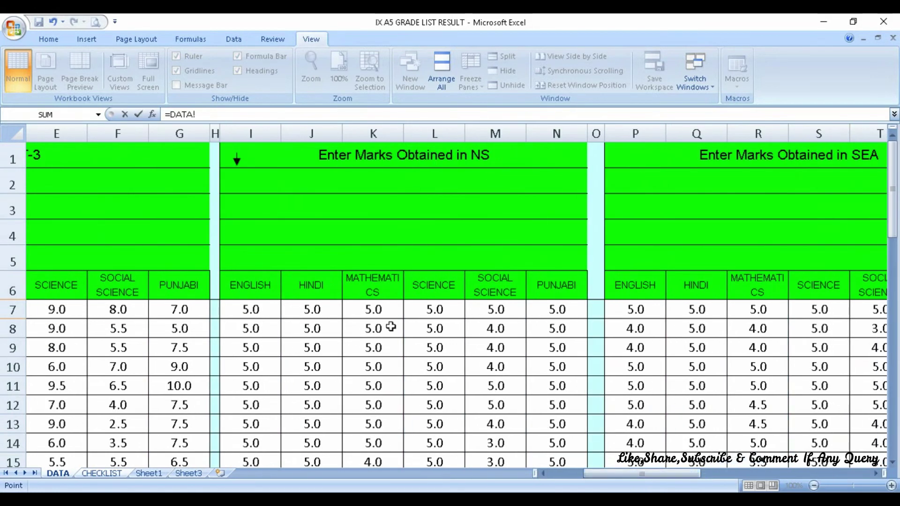
left_click(395, 355)
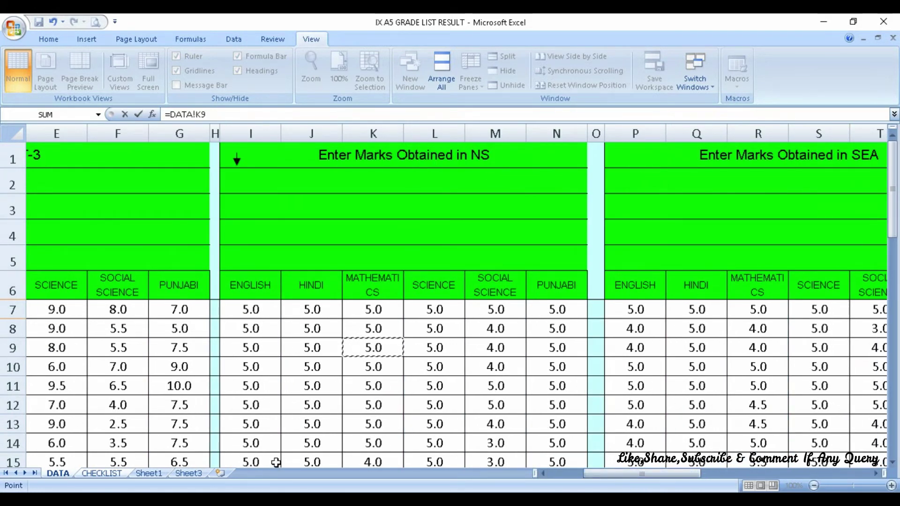
left_click(116, 474)
key("BackSpace")
key("BackSpace")
key("BackSpace")
key("BackSpace")
key("BackSpace")
left_click(231, 359)
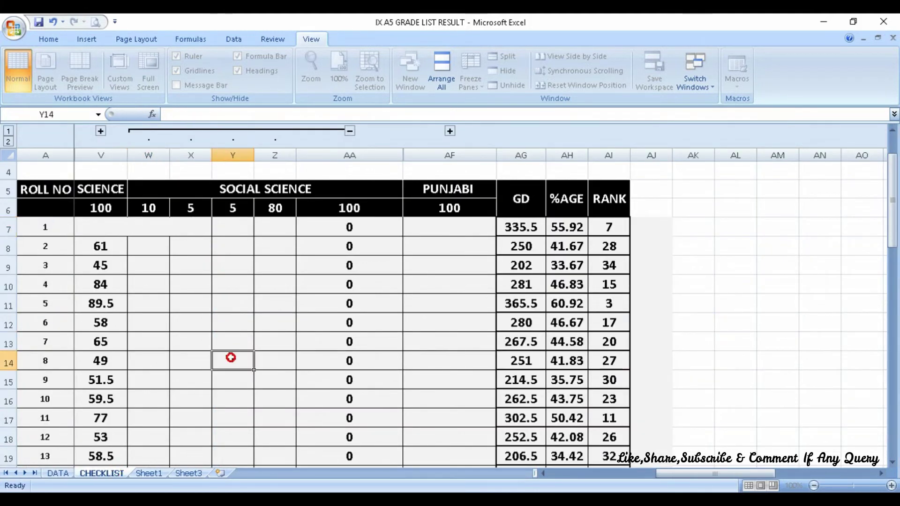
left_click(58, 474)
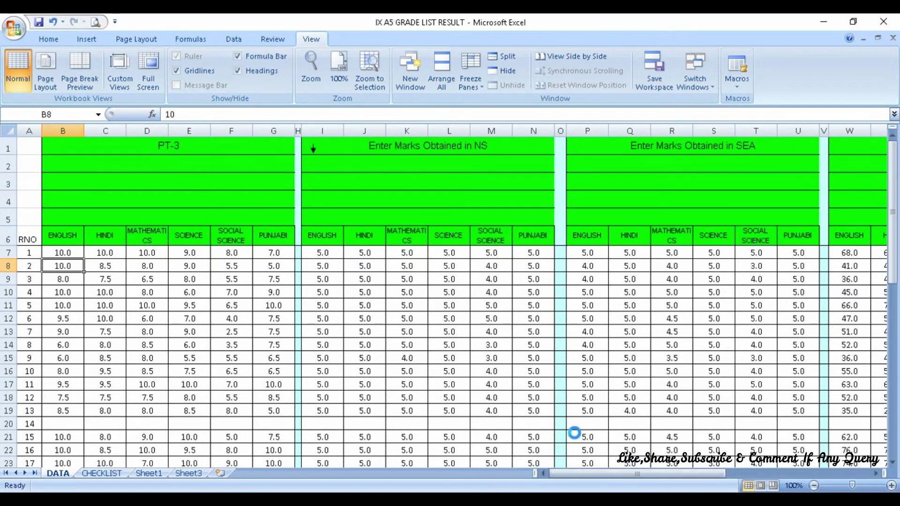
Link CHECKLIST W7 and X7 to DATA!F7 and DATA!M7, showing 8 and 5
scroll(574, 433, "down", 1, "ctrl")
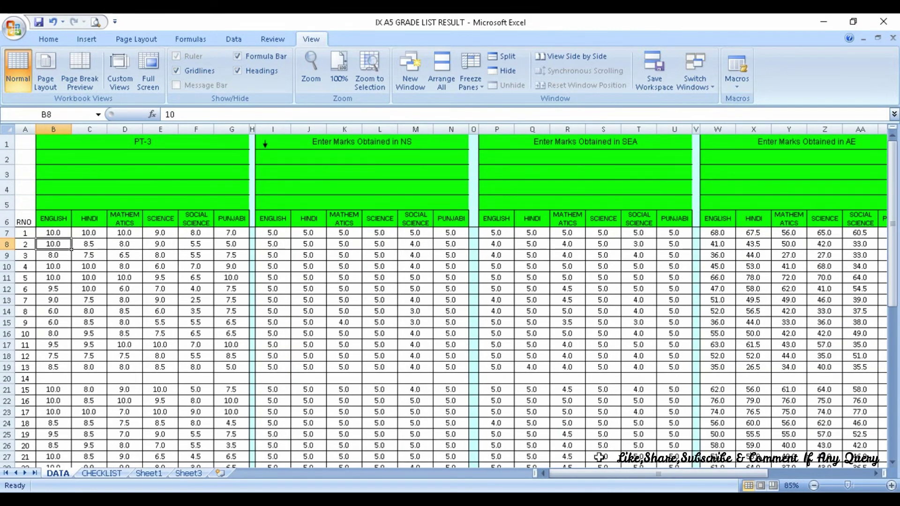
scroll(599, 457, "down", 1, "ctrl")
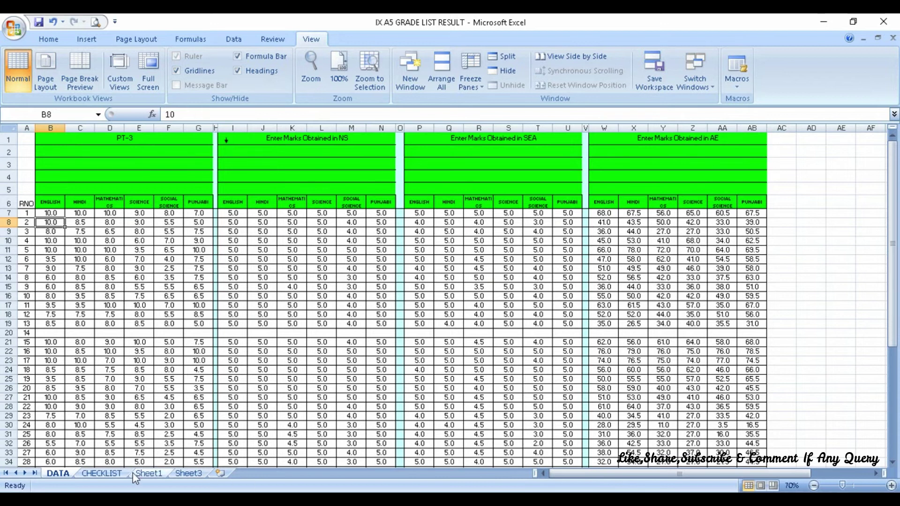
left_click(123, 473)
left_click(152, 230)
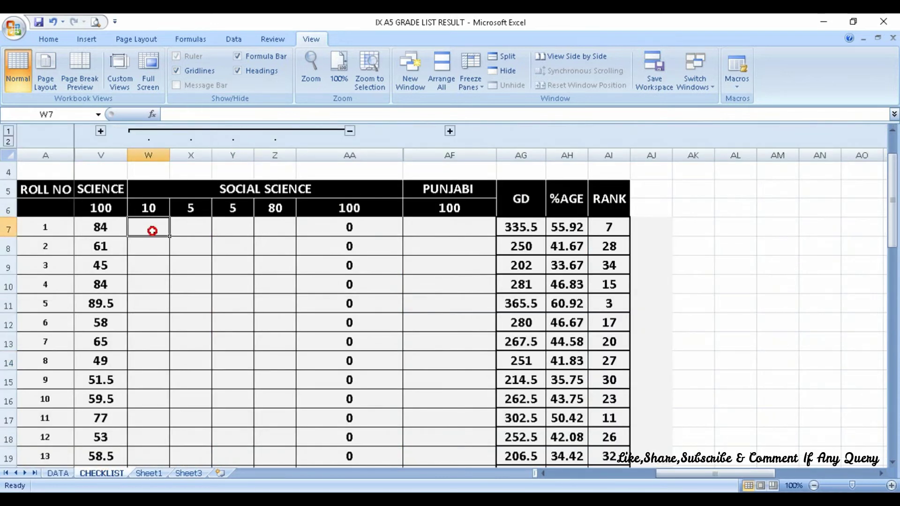
type("=")
left_click(58, 473)
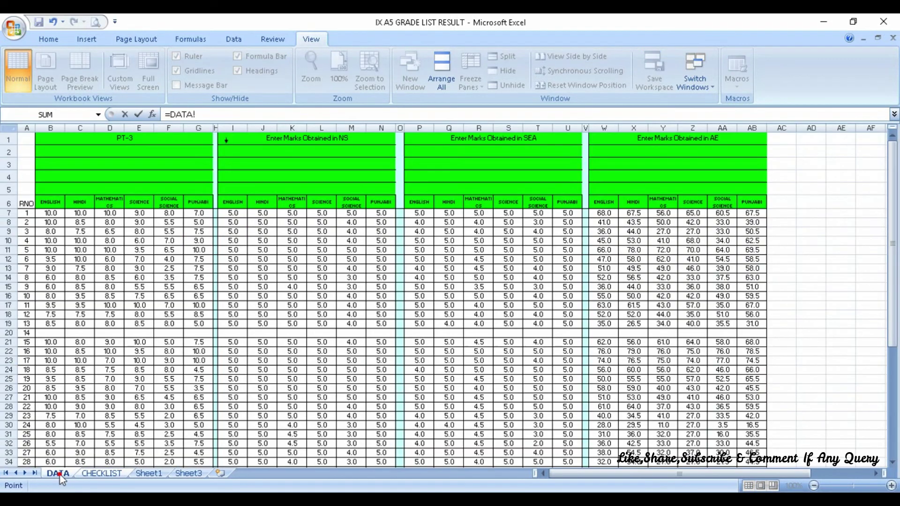
left_click(167, 215)
key("Return")
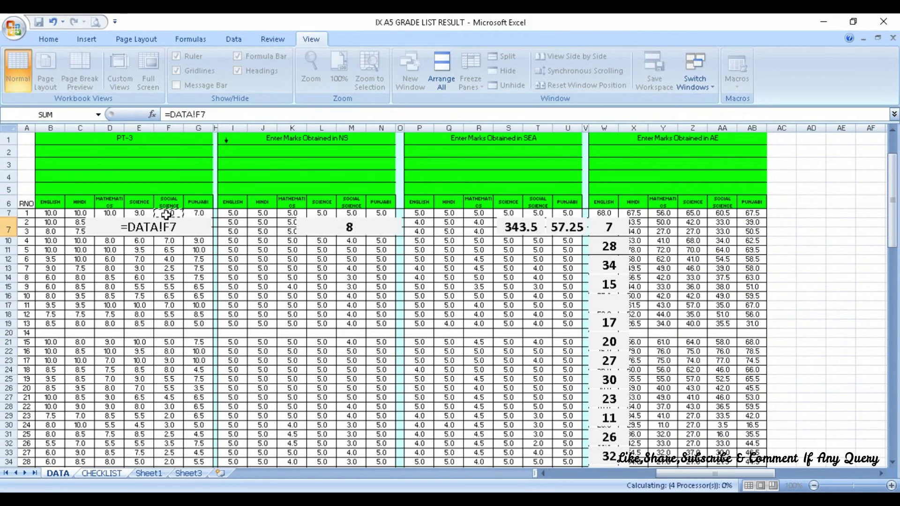
left_click(196, 226)
type("=")
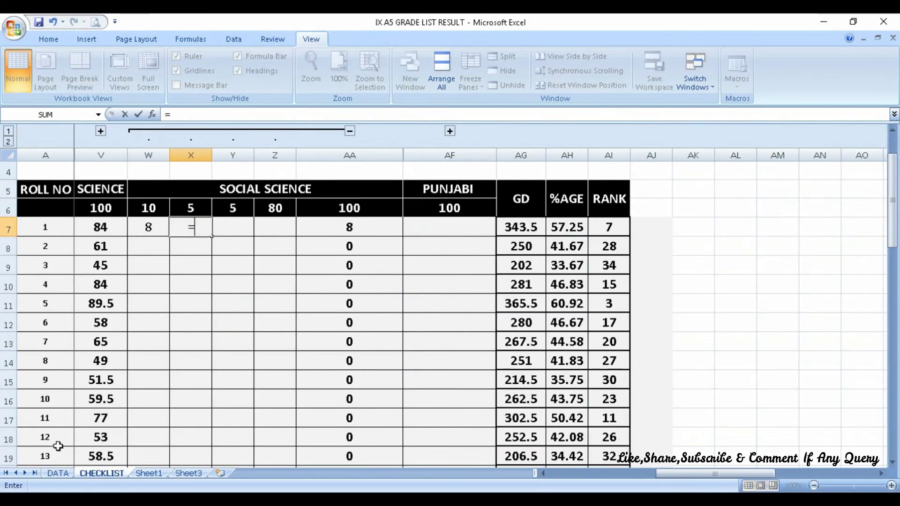
left_click(59, 473)
left_click(345, 213)
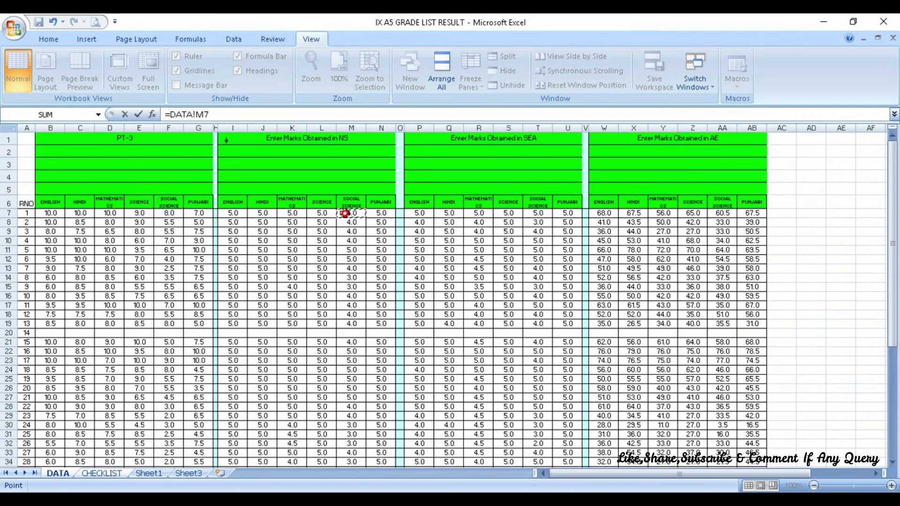
key("Return")
Link Y7 and Z7 to DATA!T7 and DATA!AA7, showing 5 and 60.5
left_click(238, 229)
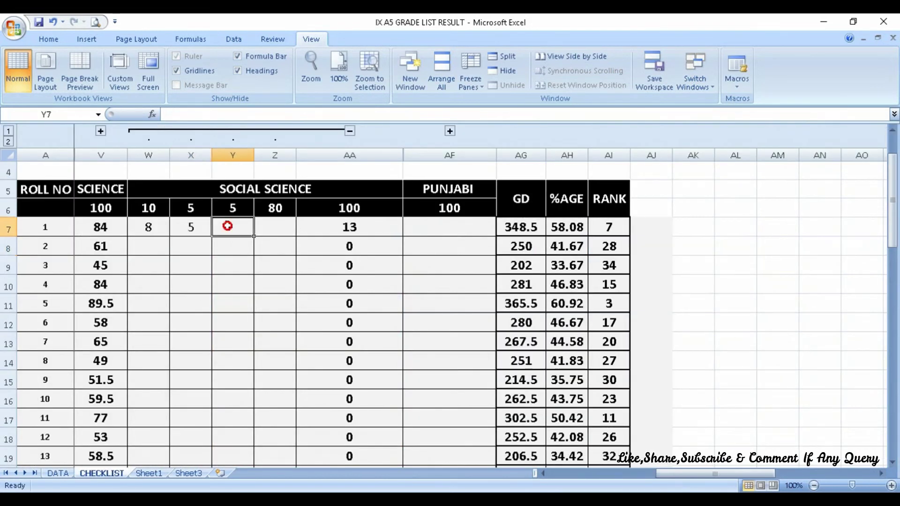
type("=")
left_click(55, 473)
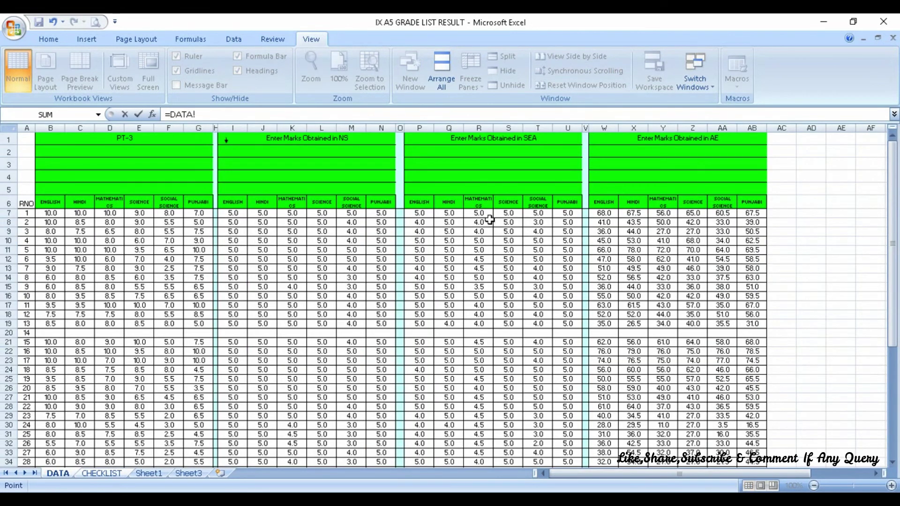
left_click(528, 215)
key("Return")
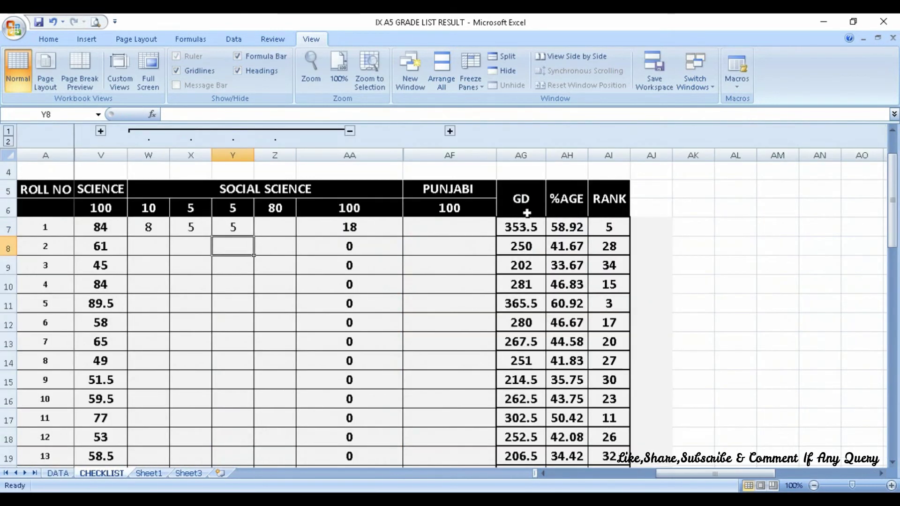
left_click(268, 228)
type("=")
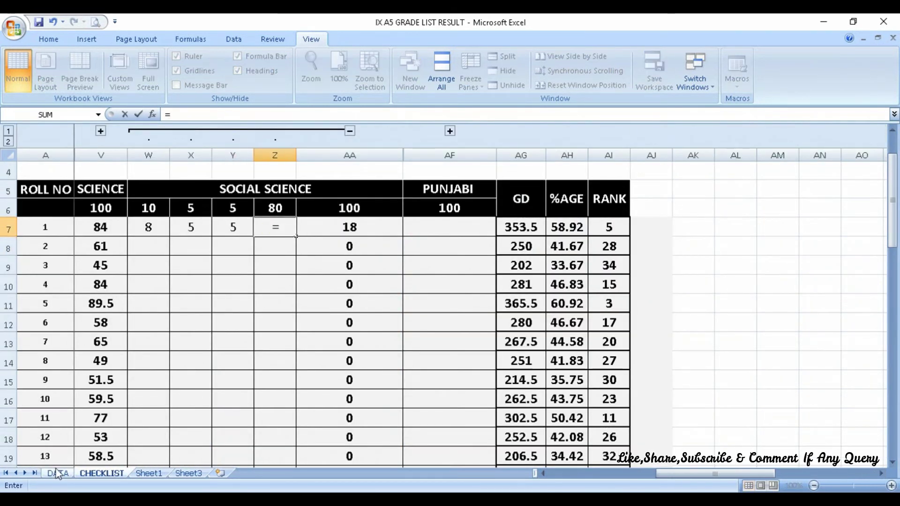
left_click(57, 473)
left_click(722, 217)
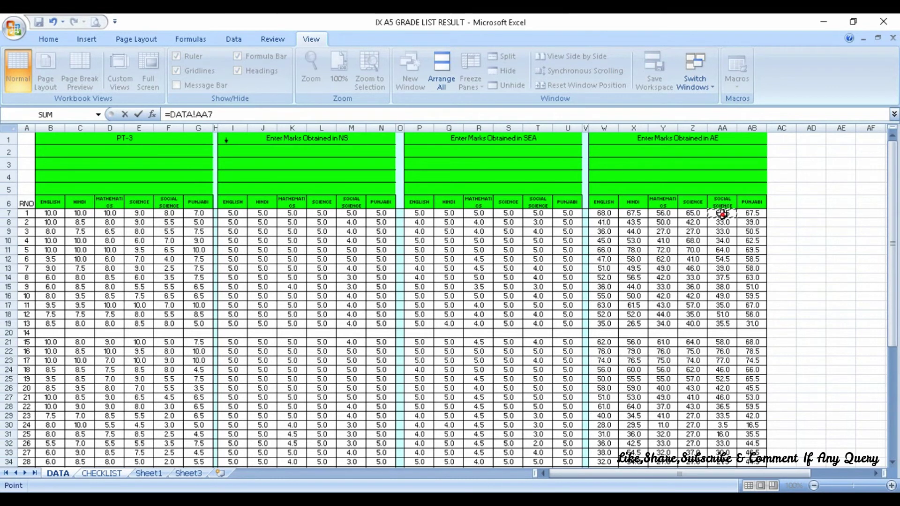
key("Return")
Fill W7:AA7 down all student rows, verify the AG7–AI7 formulas, and narrow column AA
mouse_move(148, 228)
left_mouse_down()
mouse_move(384, 229)
mouse_move(402, 448)
mouse_move(375, 447)
left_mouse_up()
scroll(379, 395, "up", 7)
scroll(587, 273, "up", 6)
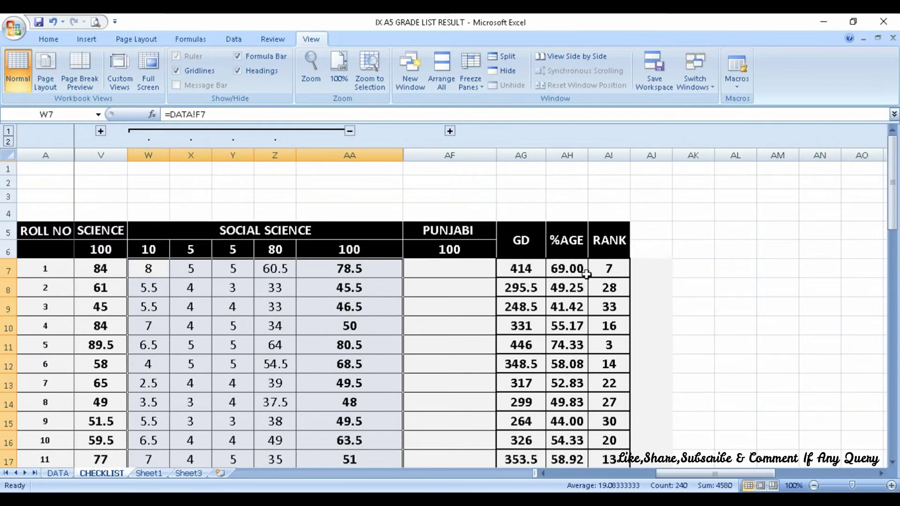
left_click(515, 271)
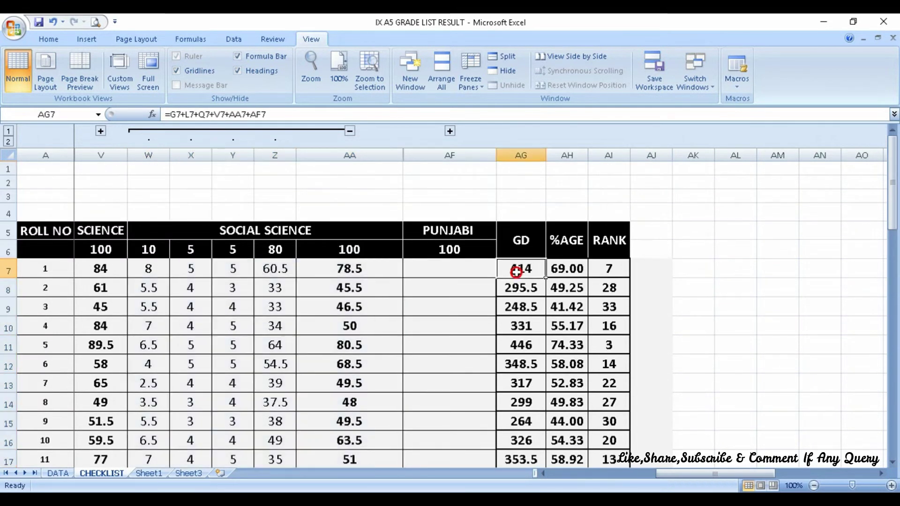
left_click(562, 272)
left_click(608, 267)
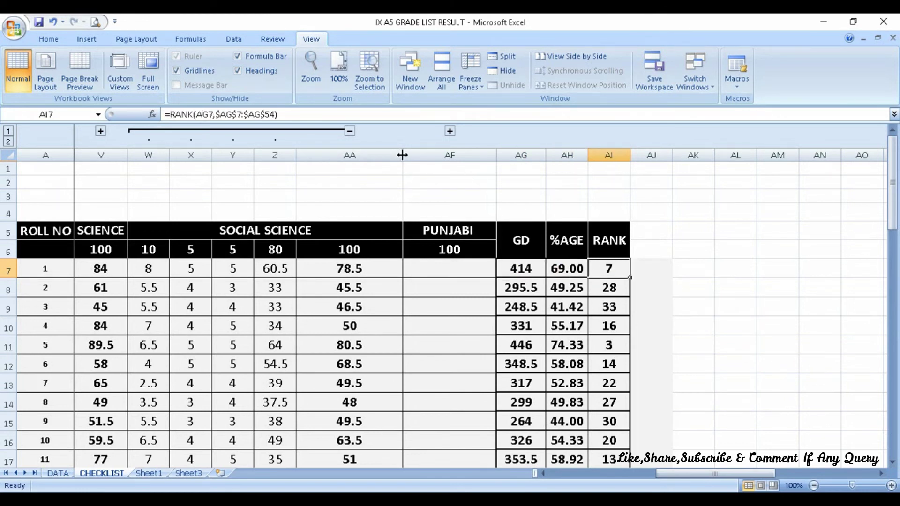
left_click_drag(402, 155, 352, 156)
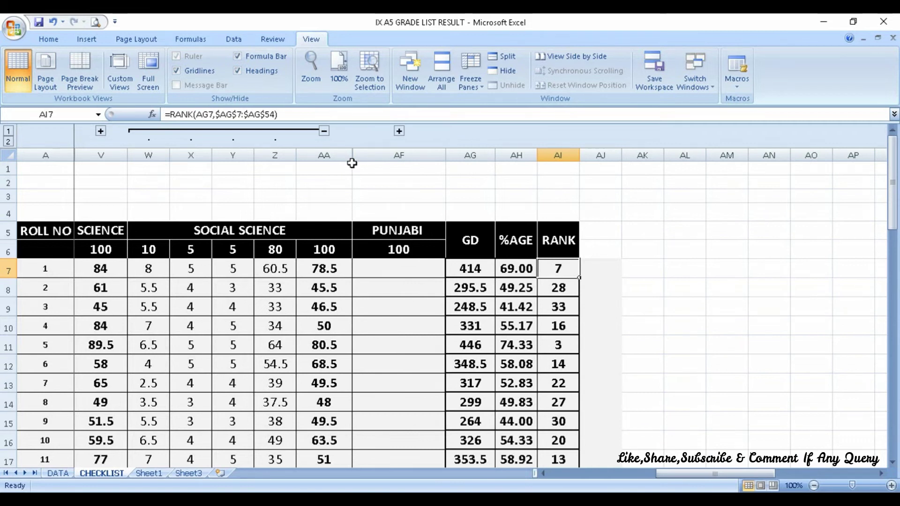
Show the Punjabi sub-columns and link AB7 and AC7 to DATA!G7 and DATA!N7
left_click(324, 131)
left_click(230, 131)
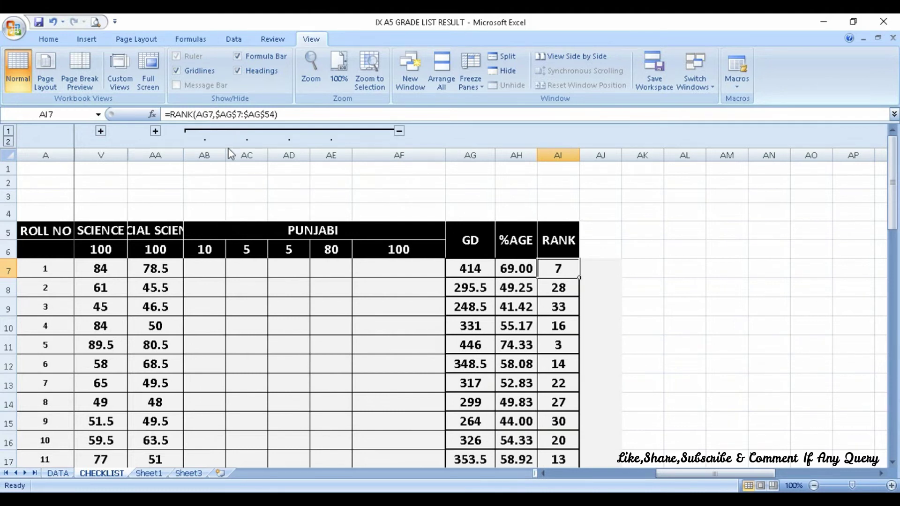
left_click(201, 271)
type("=")
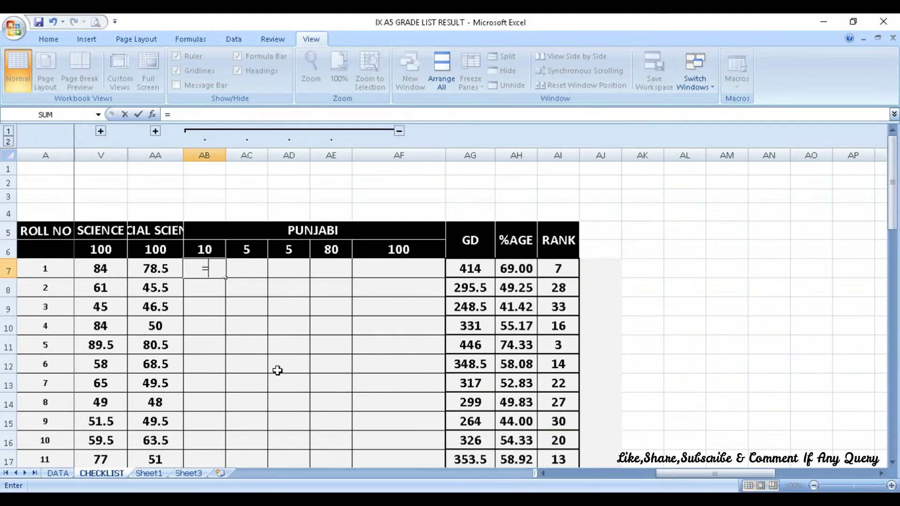
left_click(58, 473)
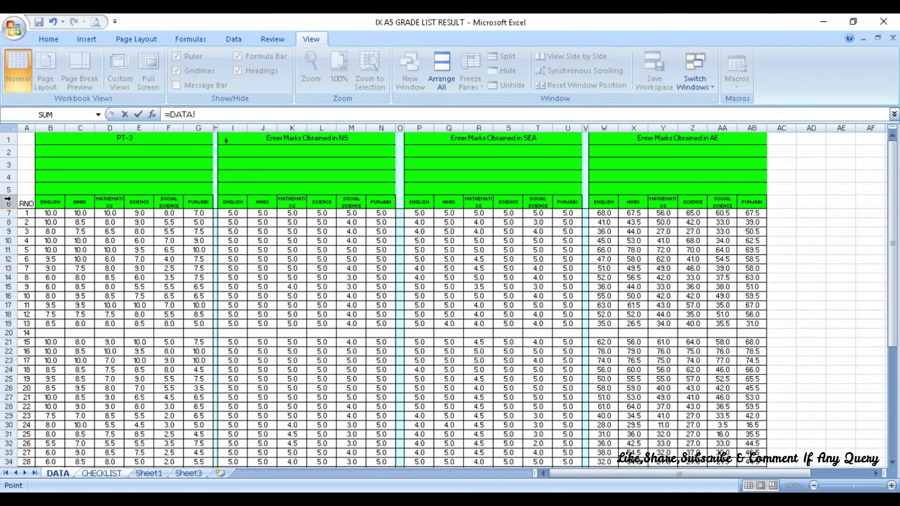
left_click(200, 215)
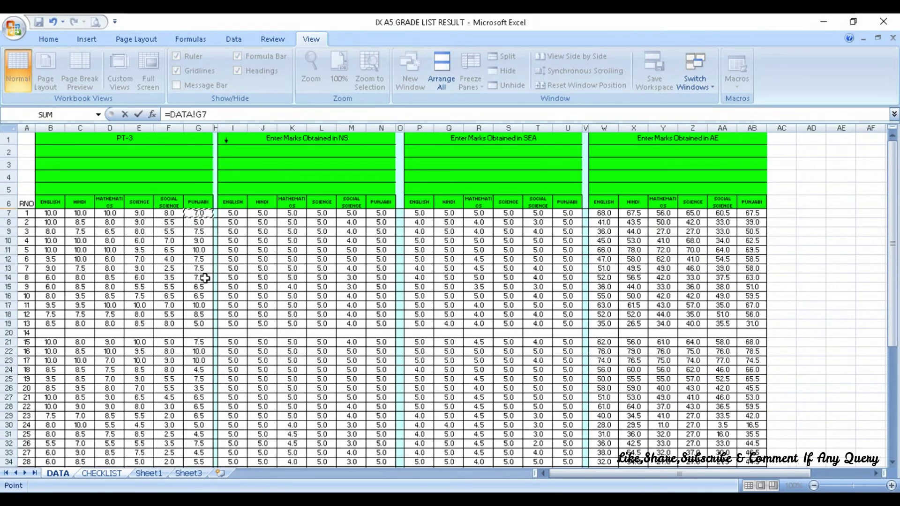
key("Return")
left_click(246, 269)
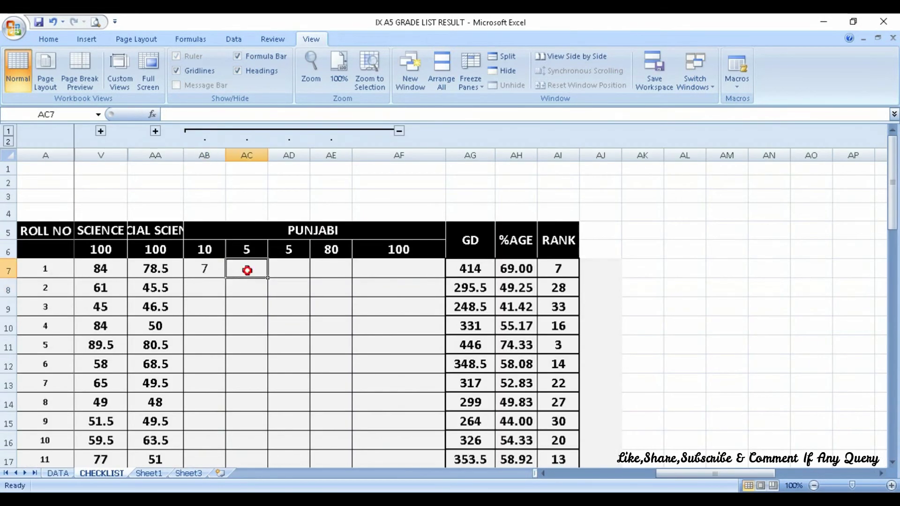
type("=")
left_click(58, 474)
left_click(383, 214)
key("Return")
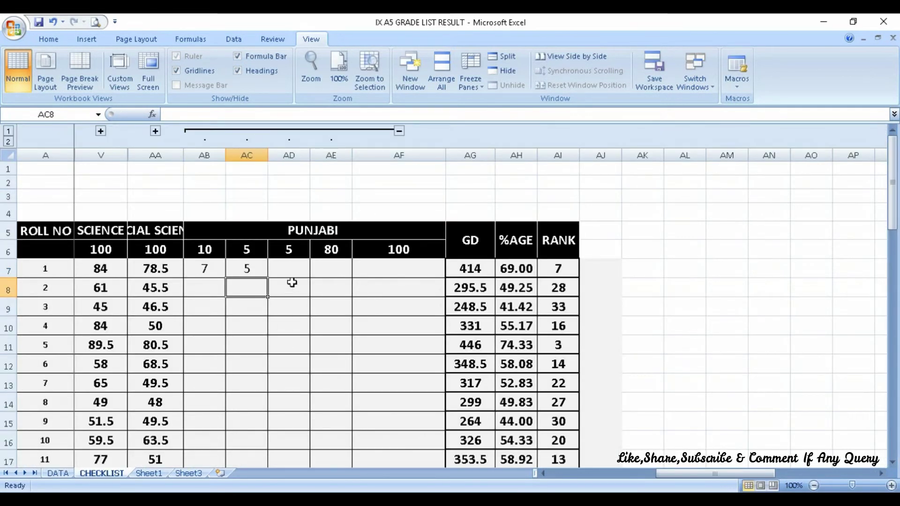
Link AD7 and AE7 to DATA!U7 and DATA!AB7, showing 5 and 67.5
left_click(288, 269)
type("=")
left_click(58, 473)
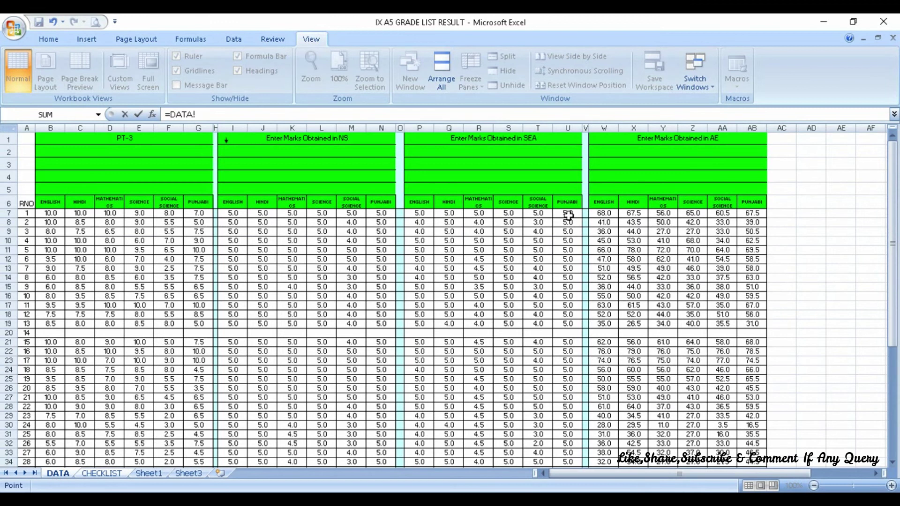
left_click(570, 214)
key("Return")
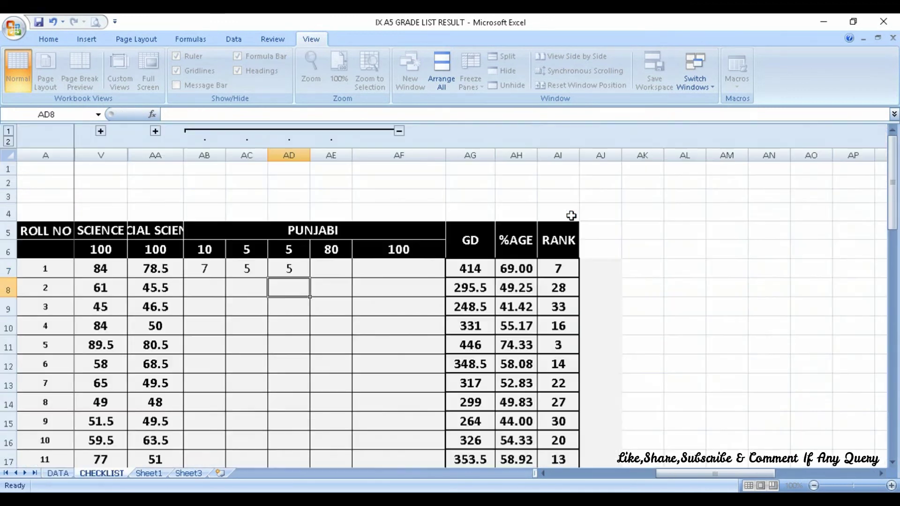
left_click(348, 274)
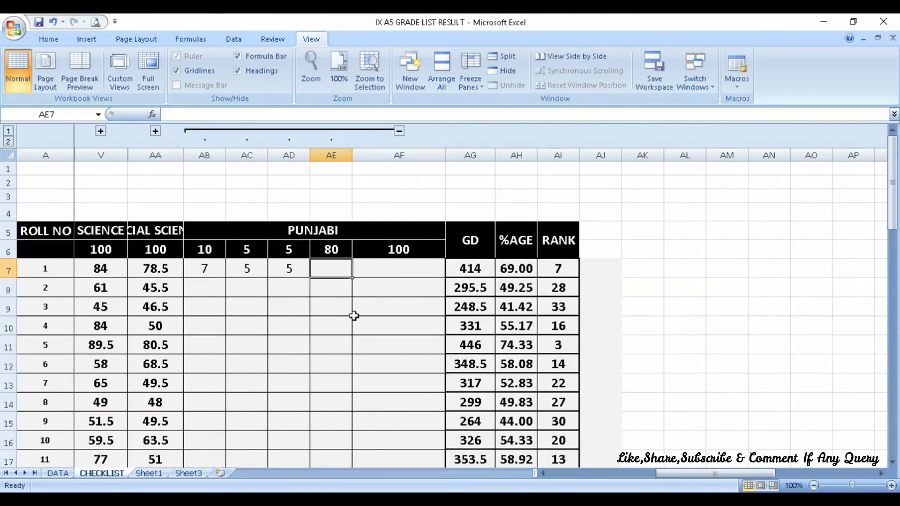
type("=")
left_click(58, 473)
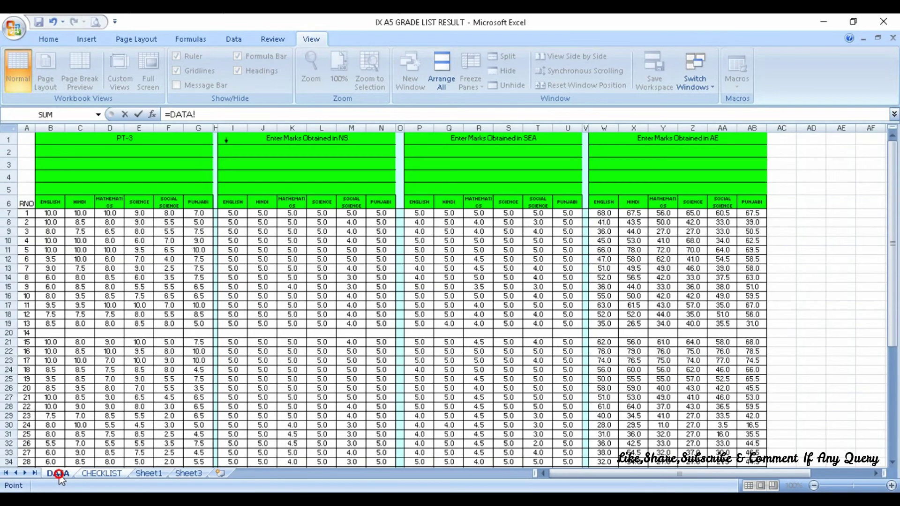
left_click(752, 213)
key("Return")
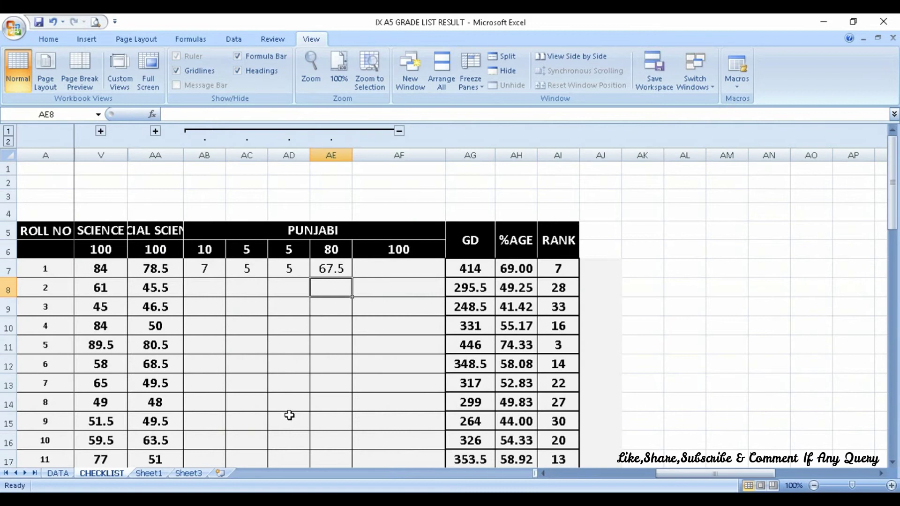
AutoSum AB7:AE7 into AF7 for a Punjabi total of 84.5
left_click(387, 277)
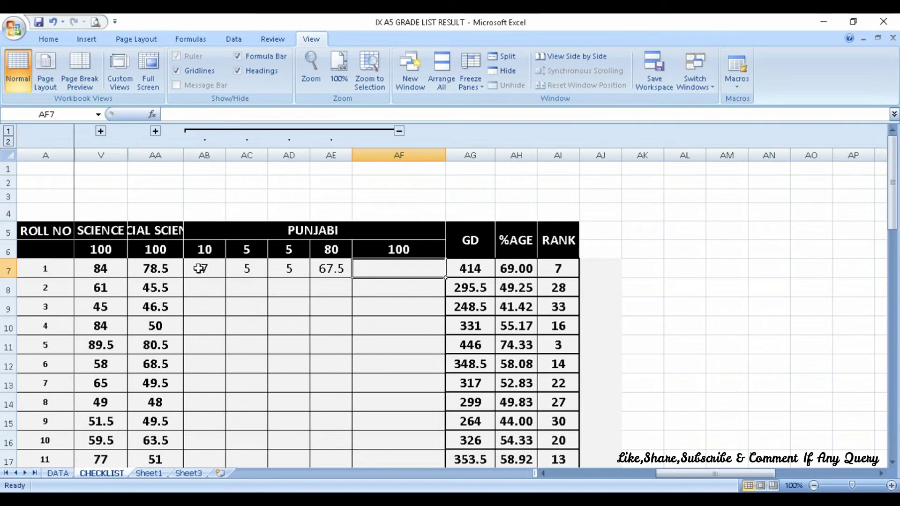
left_click_drag(200, 269, 388, 269)
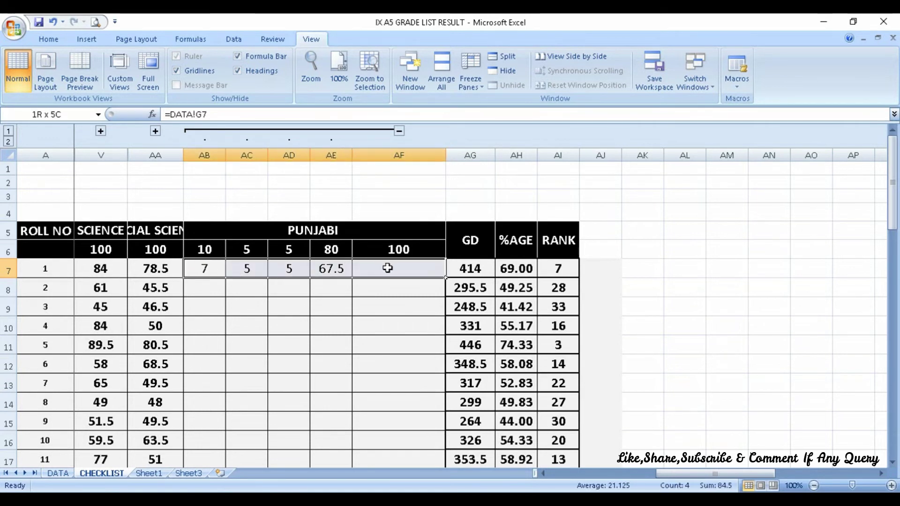
left_click(60, 38)
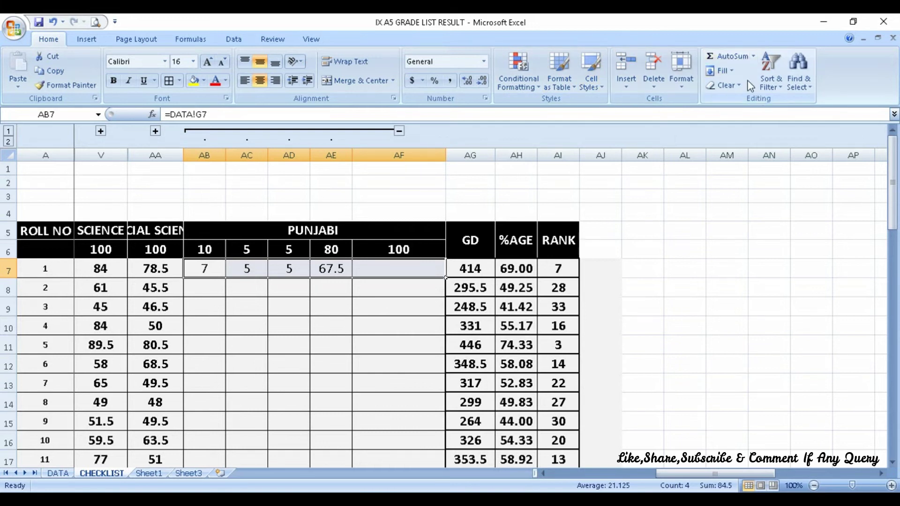
left_click(728, 57)
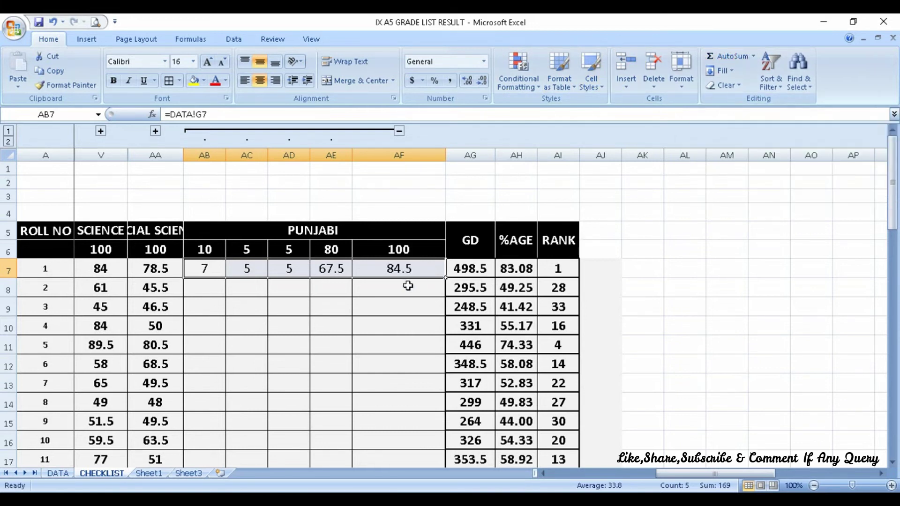
left_click(422, 271)
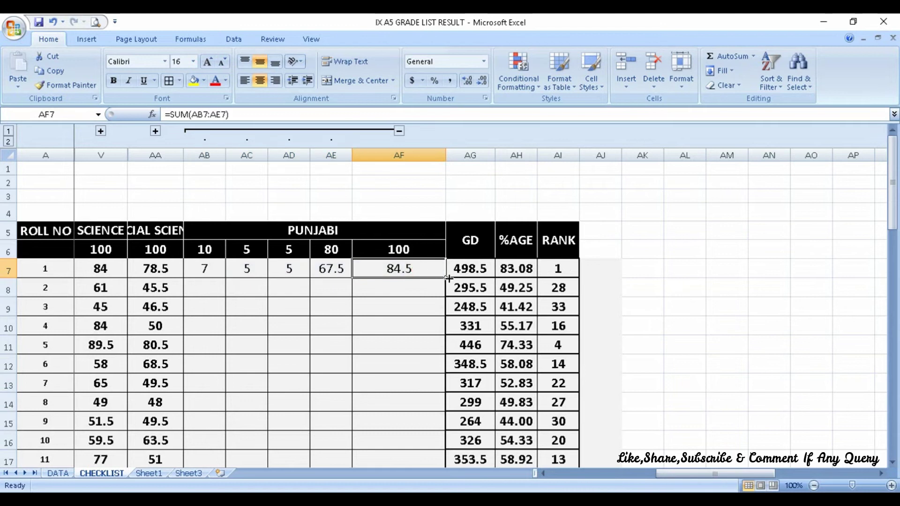
Fill AB7:AF7 down through row 54 so all 48 students get Punjabi marks
left_click_drag(447, 277, 432, 282)
left_click(220, 269)
mouse_move(219, 269)
left_mouse_down()
mouse_move(418, 268)
mouse_move(427, 448)
mouse_move(409, 450)
left_mouse_up()
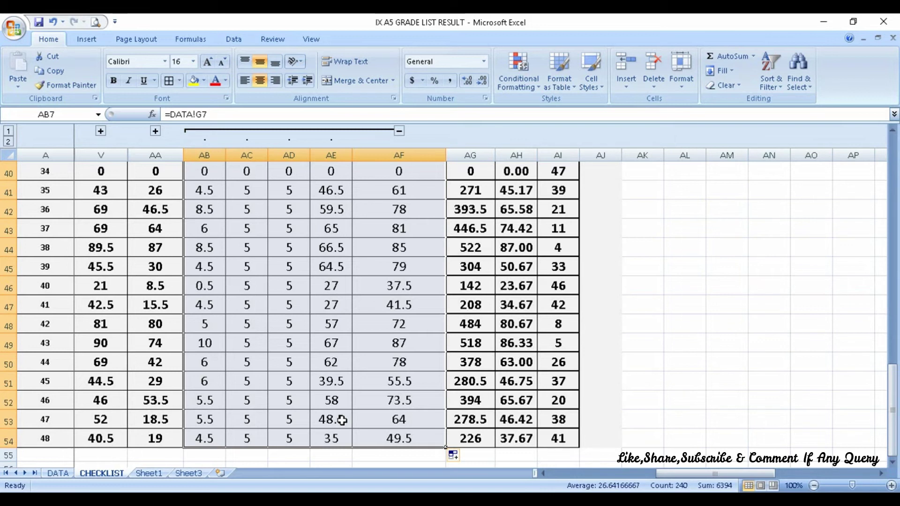
scroll(383, 365, "up", 6)
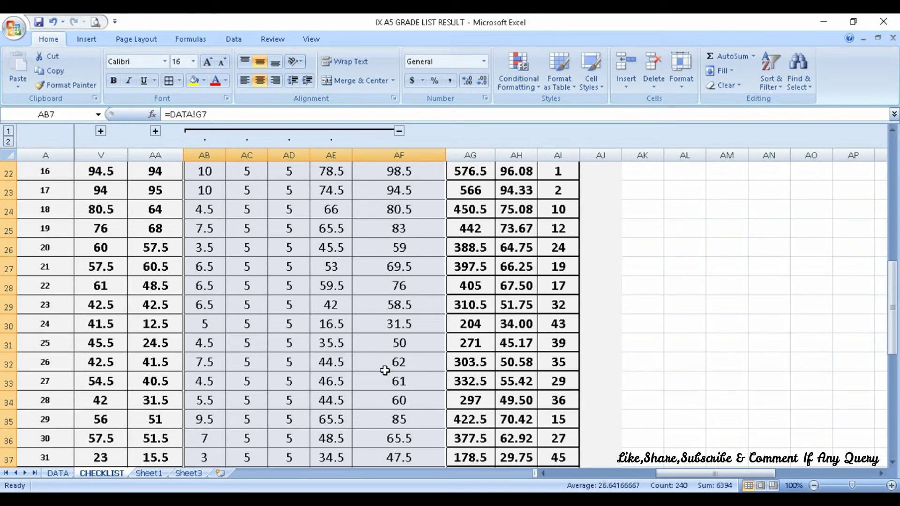
scroll(398, 301, "up", 6)
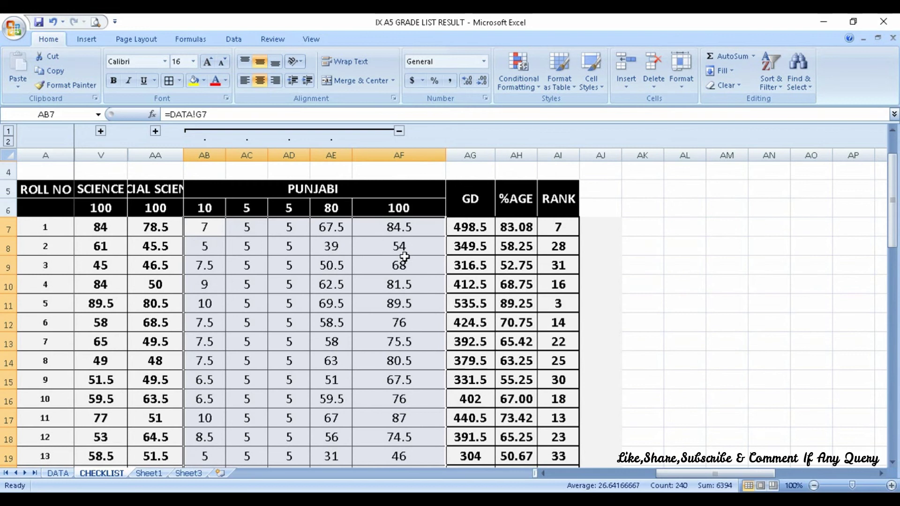
Narrow the Punjabi total column AF and collapse its AB–AE sub-mark columns
left_click(402, 156)
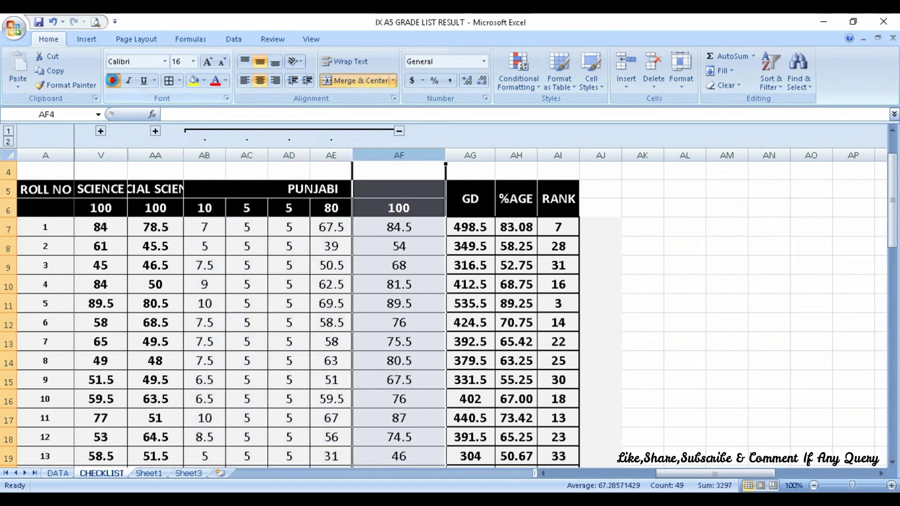
left_click_drag(443, 153, 393, 158)
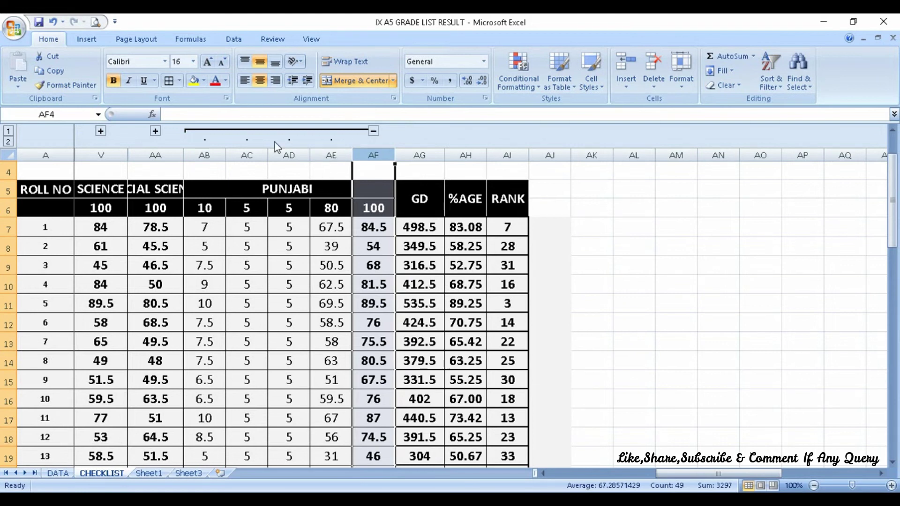
left_click(373, 132)
Widen the PUNJABI, SOCIAL SCIENCE and other subject columns so headings read in full
left_click(328, 287)
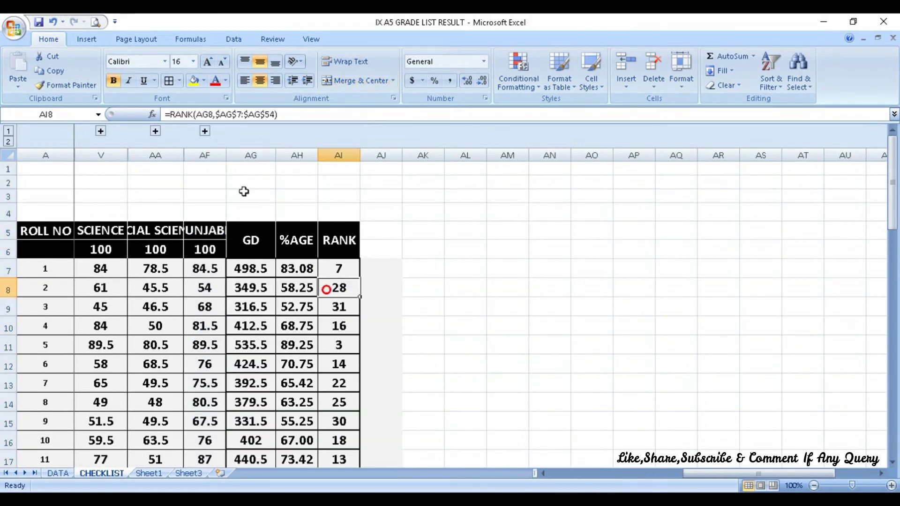
left_click_drag(227, 153, 261, 157)
left_click_drag(184, 154, 239, 154)
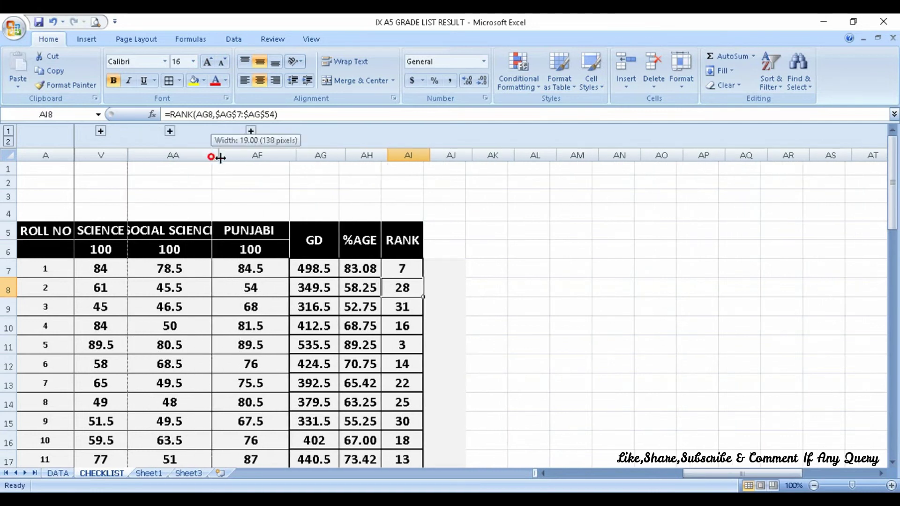
left_click_drag(128, 155, 154, 155)
left_click_drag(712, 474, 651, 474)
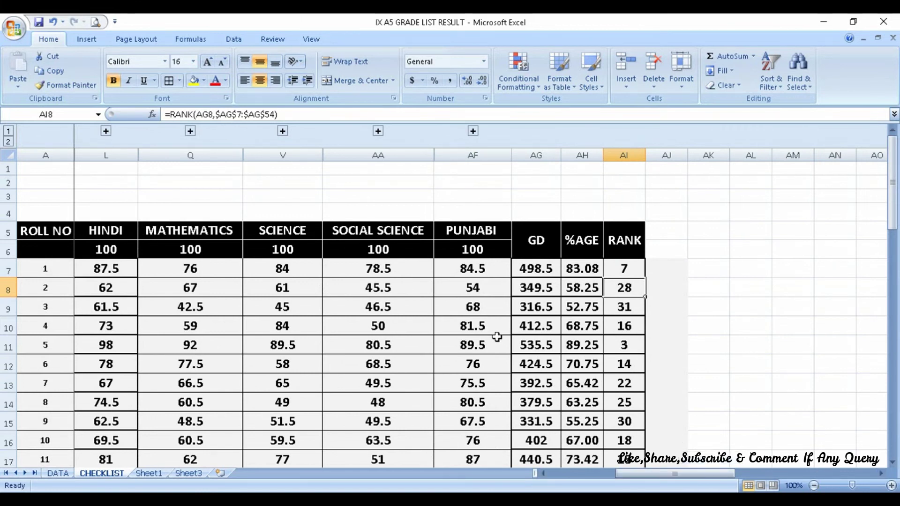
left_click(256, 291)
key("Left")
key("Left")
key("Left")
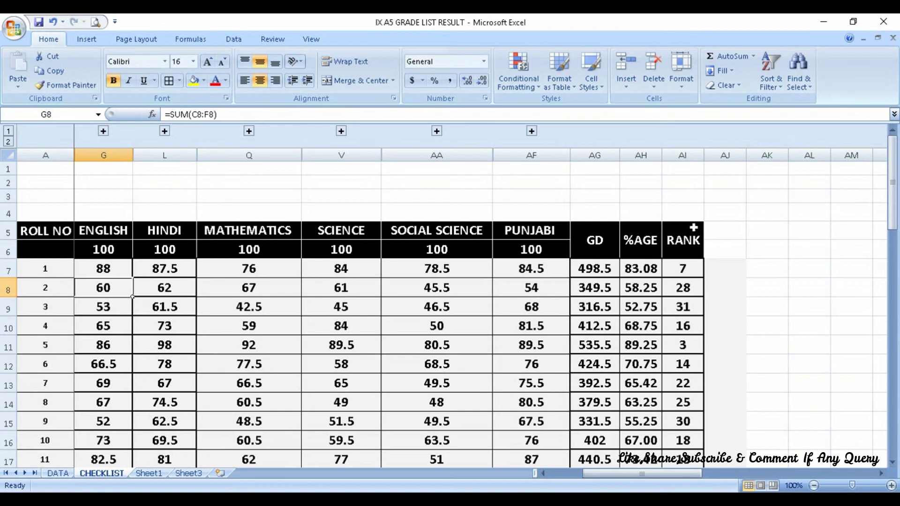
Turn on Filter from the RANK heading AI5 so every header gets a dropdown
scroll(622, 291, "down", 3)
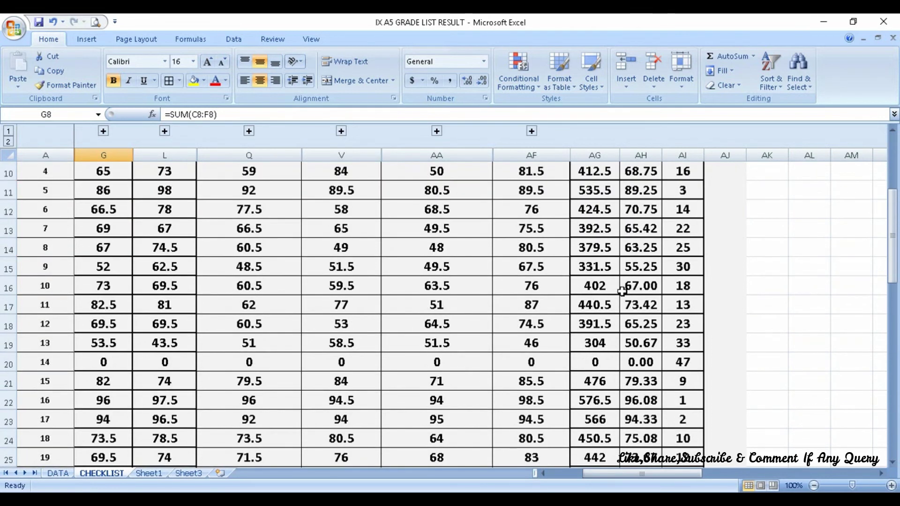
scroll(621, 291, "up", 3)
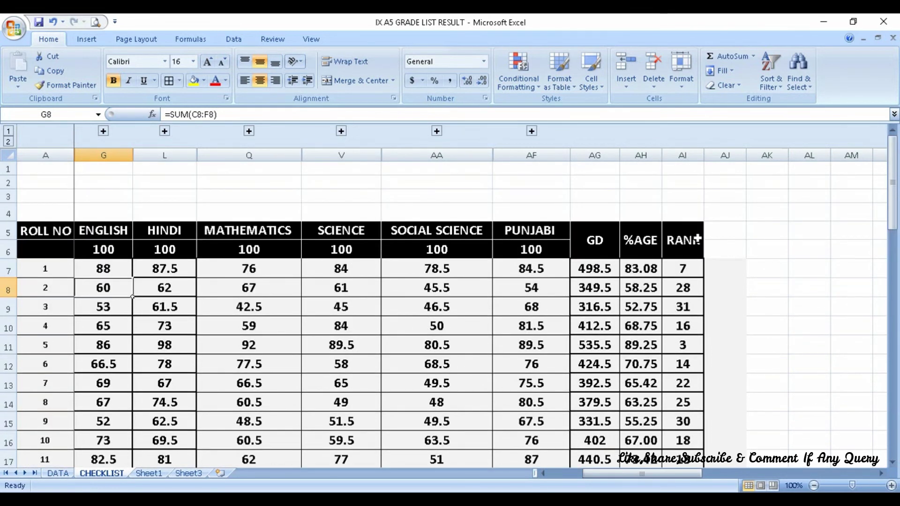
left_click(680, 246)
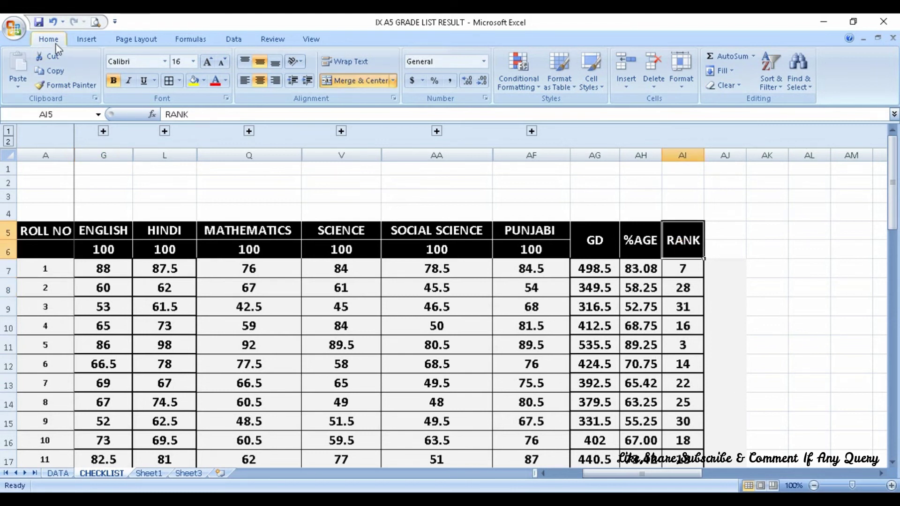
left_click(771, 82)
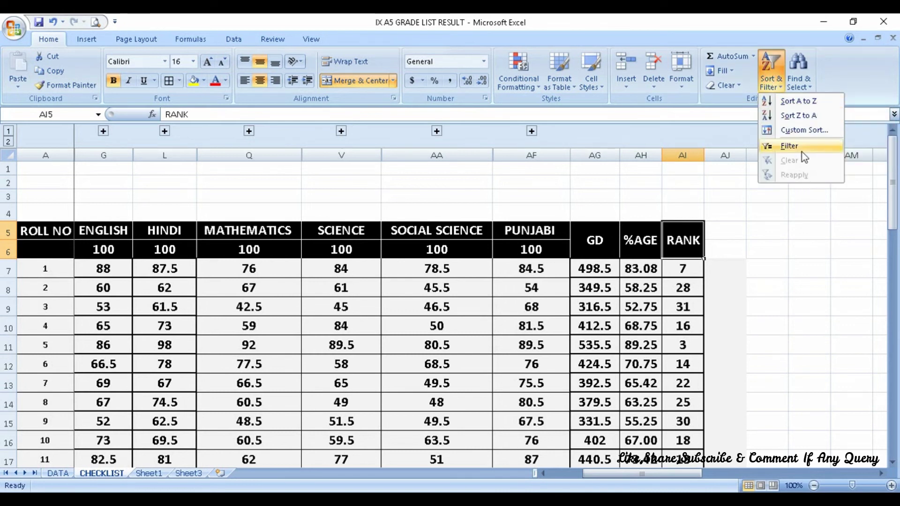
left_click(789, 146)
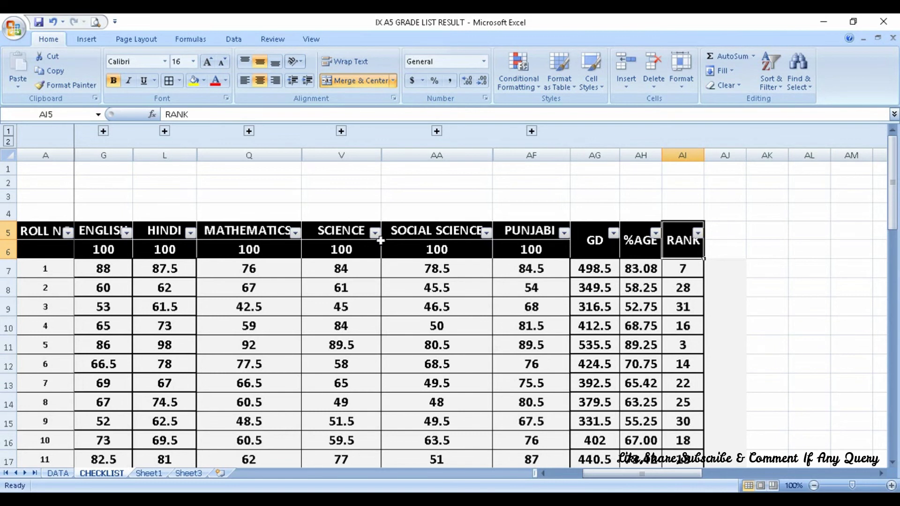
Filter the RANK column to show only ranks 1, 2 and 3
left_click(699, 235)
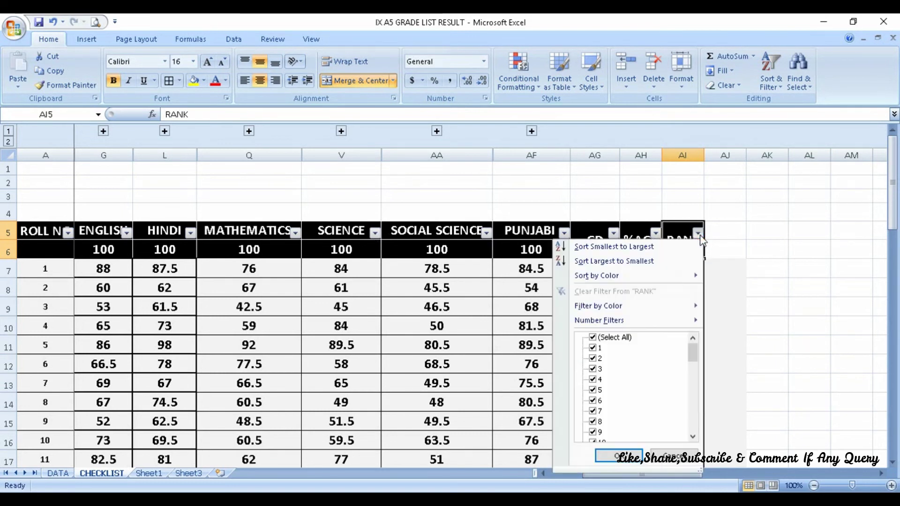
left_click(593, 337)
left_click(593, 348)
left_click(592, 358)
left_click(594, 368)
left_click(623, 456)
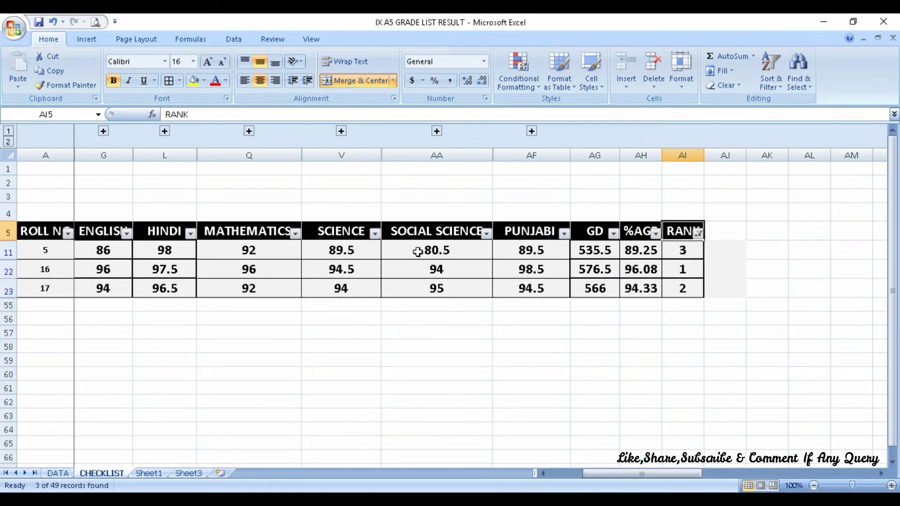
Select the marks rows of rolls 5, 16 and 17
left_click(7, 252)
left_click(8, 270)
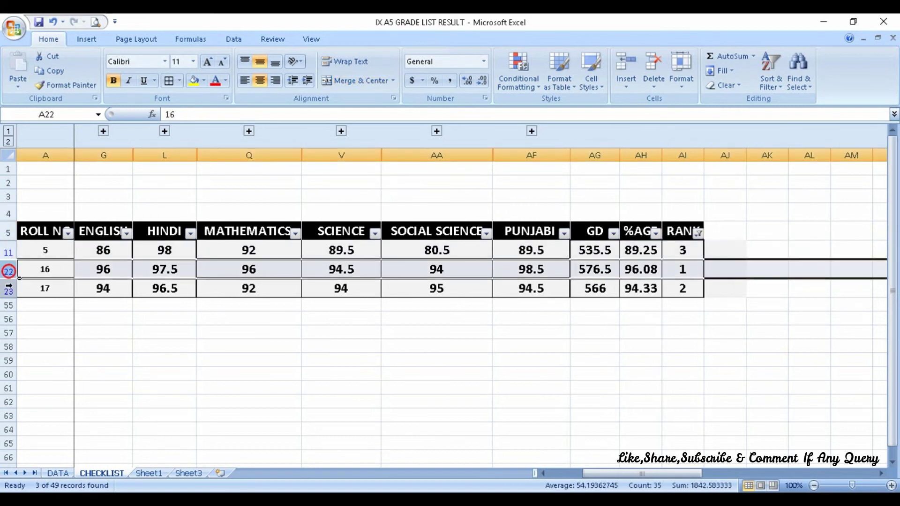
left_click(5, 290)
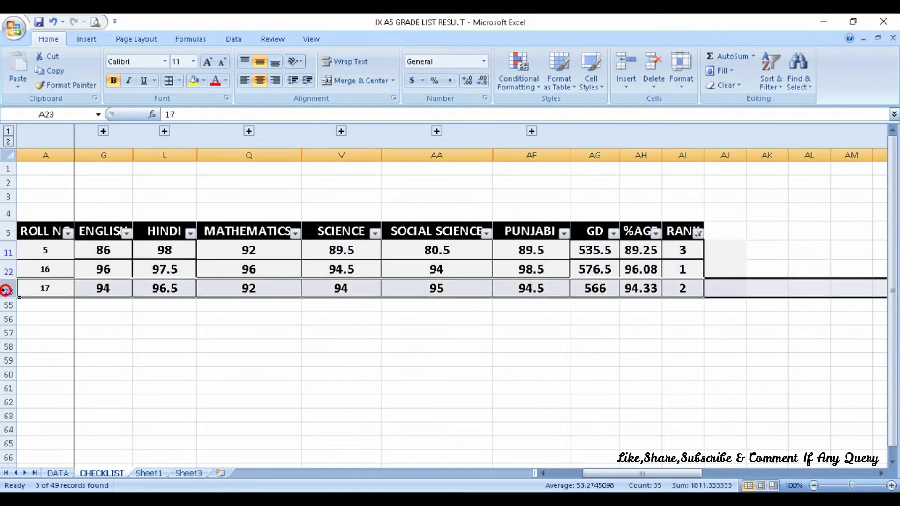
left_click(494, 362)
mouse_move(683, 250)
left_mouse_down()
mouse_move(472, 298)
mouse_move(44, 288)
left_mouse_up()
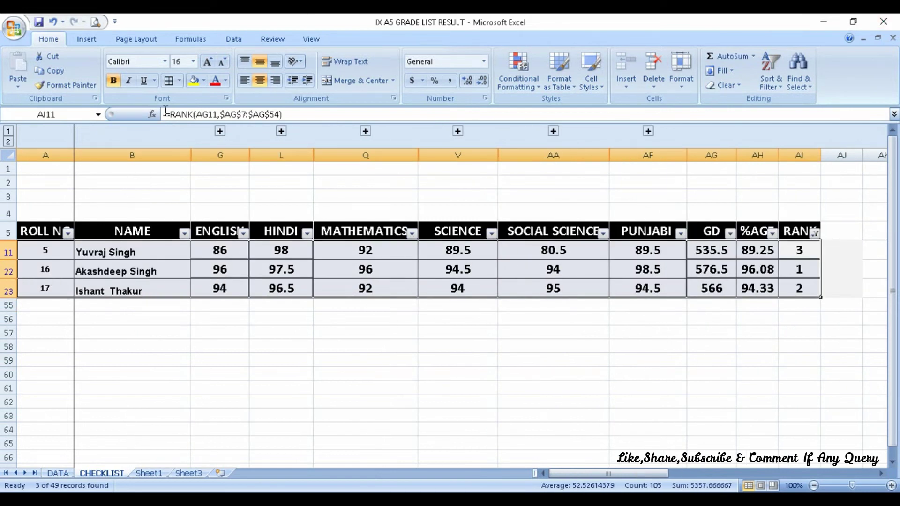
Fill the top three rankers' rows yellow, then tick Select All in the RANK filter
left_click(193, 80)
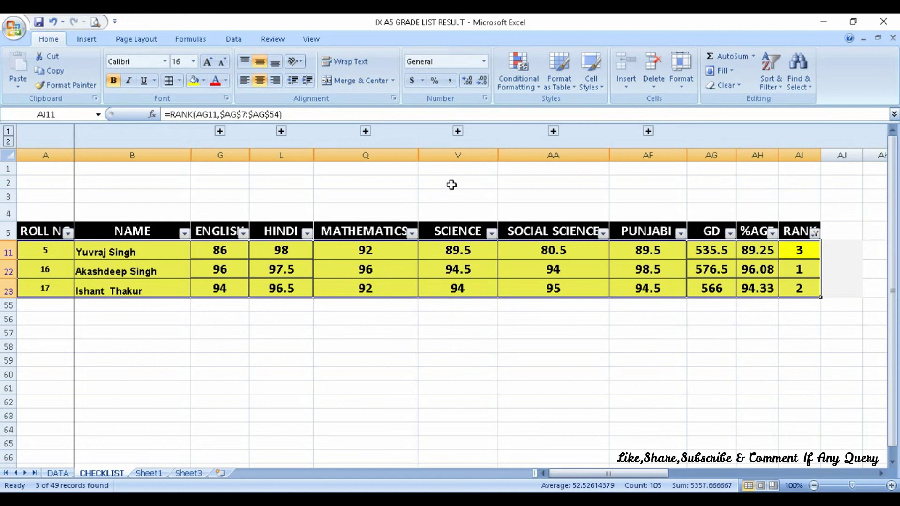
left_click(815, 233)
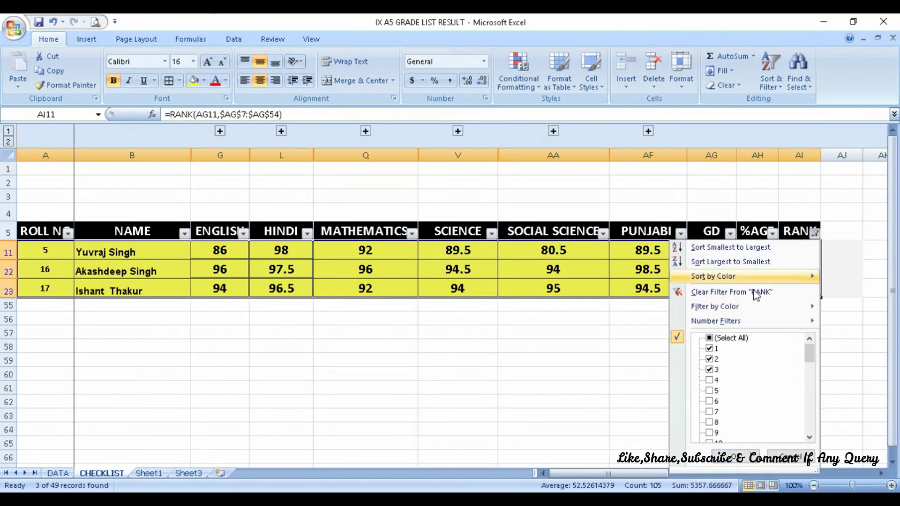
left_click(709, 338)
Finish clearing the RANK filter and expand the ENGLISH and HINDI sub-mark groups
left_click(735, 457)
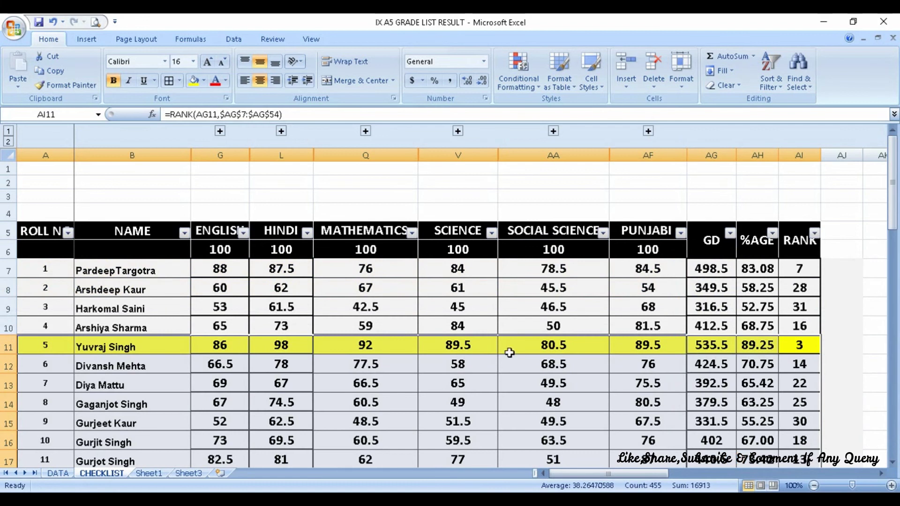
scroll(382, 332, "down", 2)
scroll(401, 354, "down", 3)
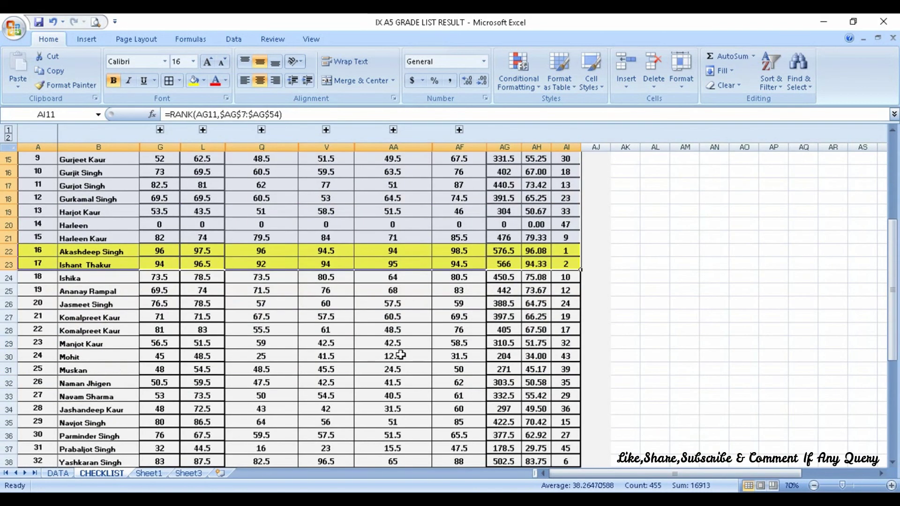
scroll(401, 355, "down", 1)
scroll(400, 355, "down", 6)
scroll(401, 355, "up", 8)
scroll(401, 355, "up", 4)
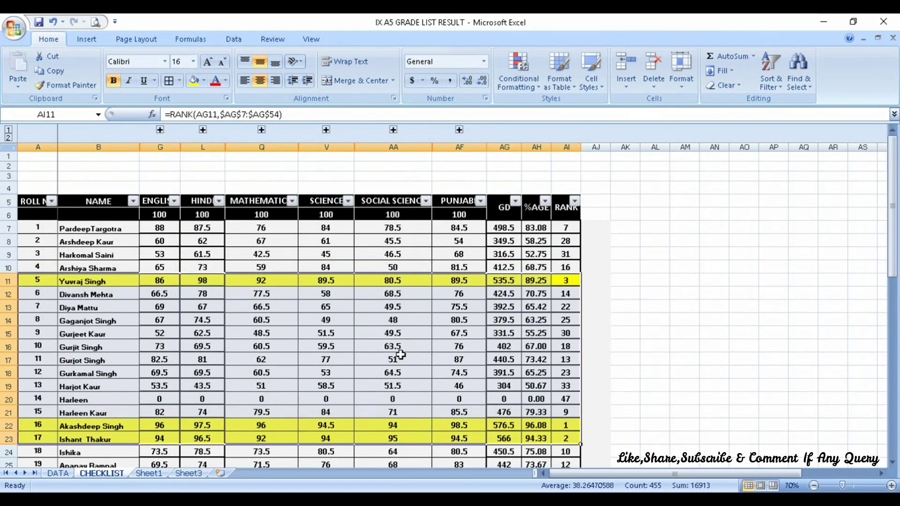
scroll(400, 355, "up", 2)
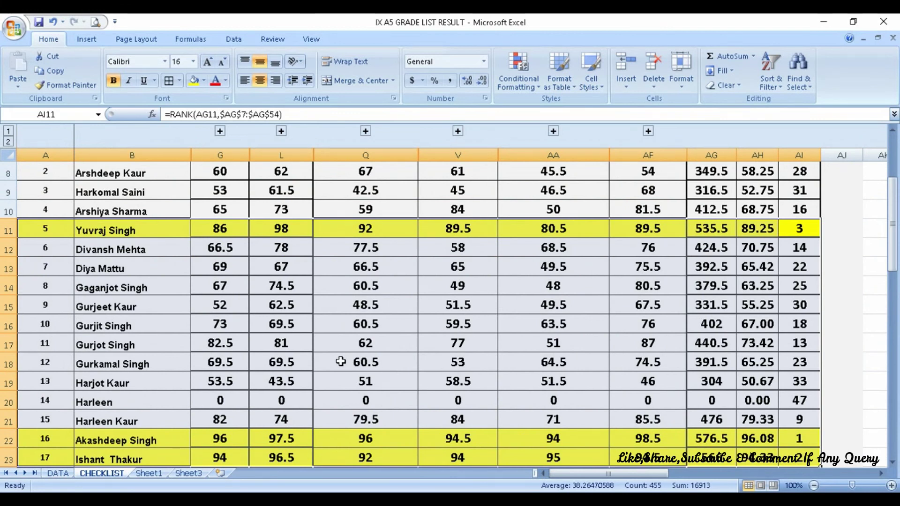
scroll(340, 362, "up", 3)
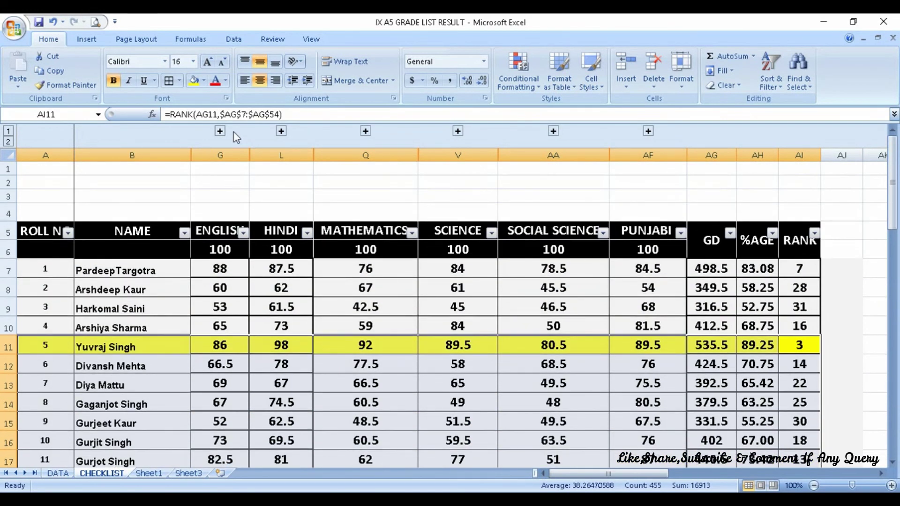
left_click(224, 154)
left_click(281, 155)
left_click(366, 156)
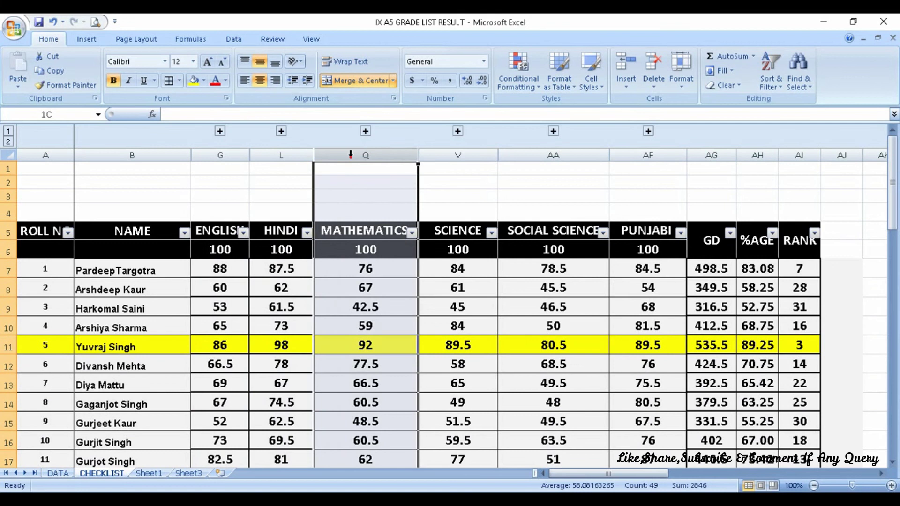
left_click(462, 165)
left_click(466, 157)
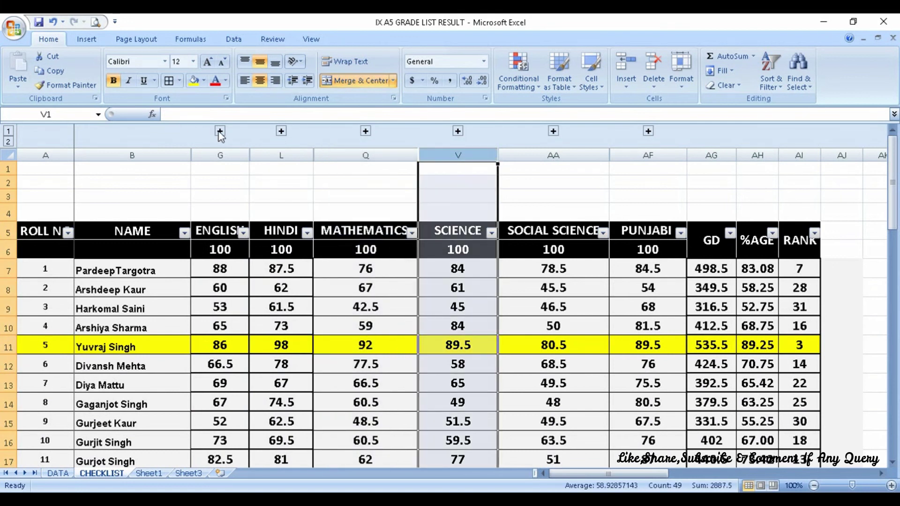
left_click(220, 132)
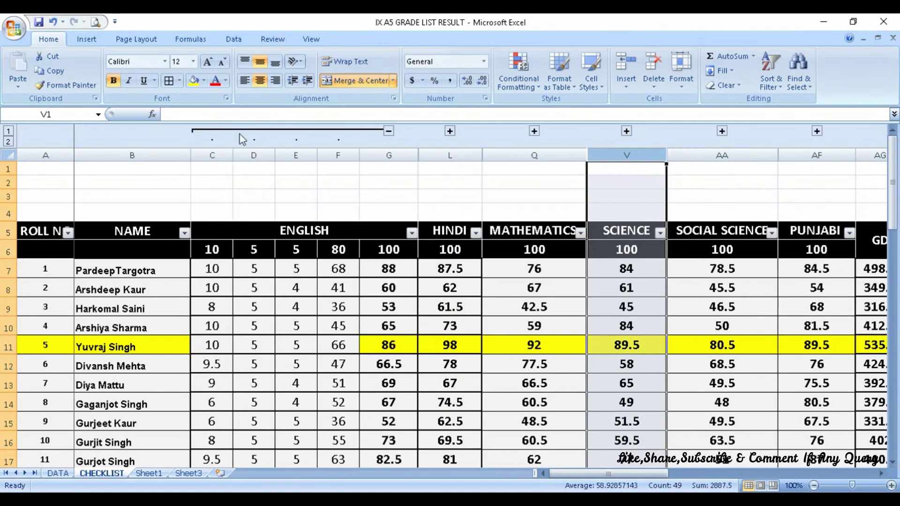
left_click(450, 133)
Expand the MATHEMATICS, SCIENCE and SOCIAL SCIENCE sub-mark groups
scroll(414, 187, "down", 3)
scroll(413, 187, "down", 1)
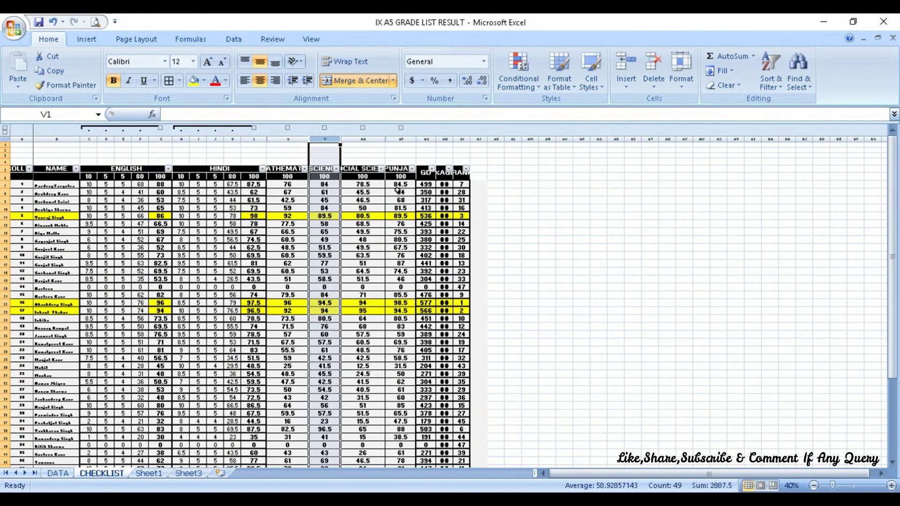
scroll(276, 168, "up", 1)
scroll(281, 171, "up", 1)
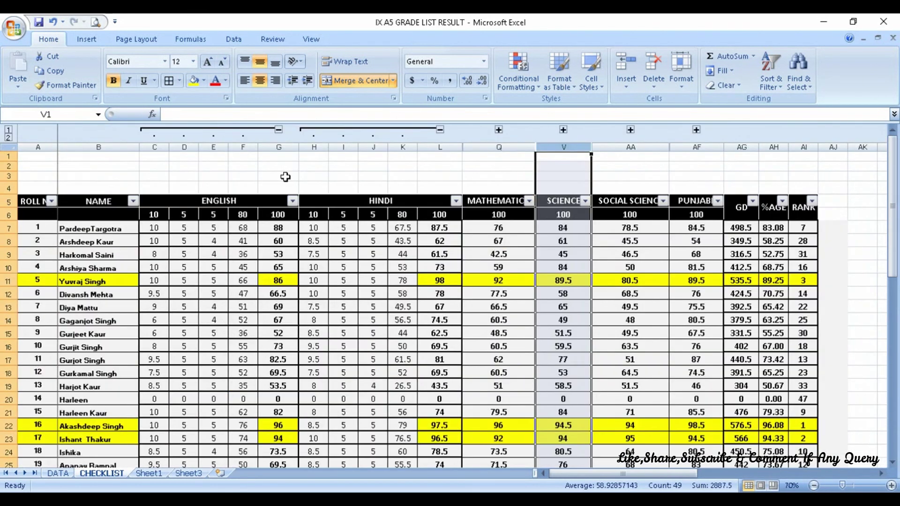
left_click(496, 128)
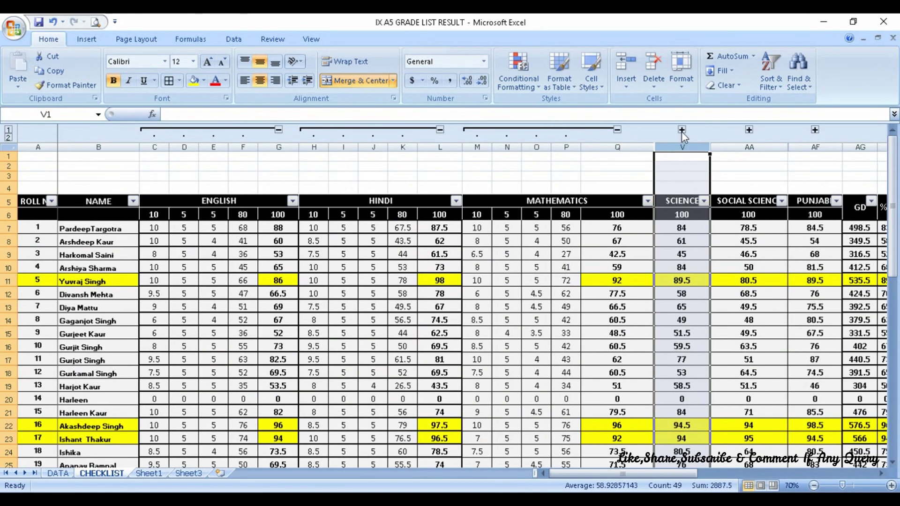
left_click(682, 130)
scroll(231, 263, "down", 2)
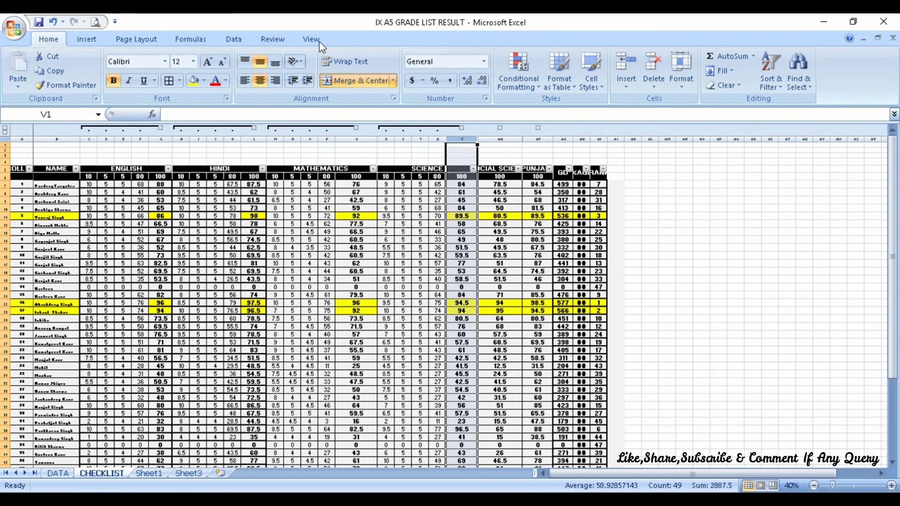
left_click(500, 127)
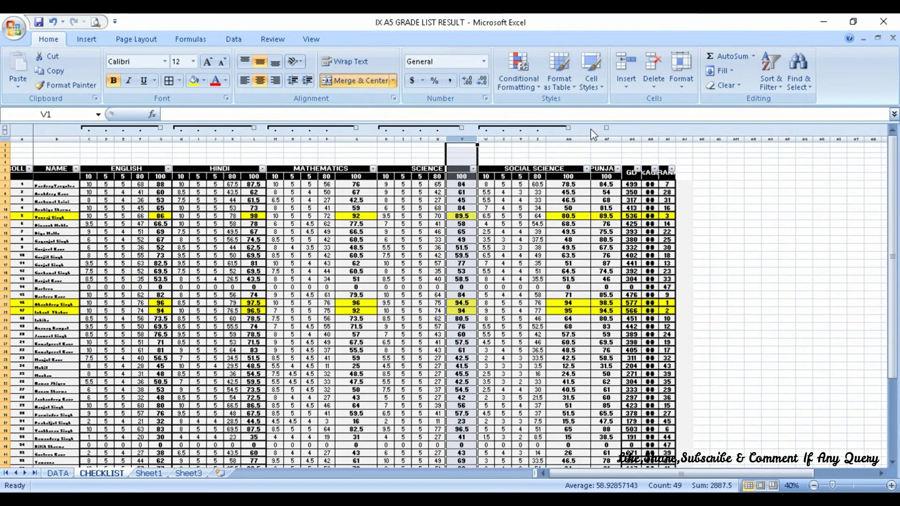
Expand the PUNJABI group and fill roll 5's row A11:AI11 yellow
left_click(607, 127)
scroll(611, 156, "up", 1)
scroll(577, 221, "up", 1)
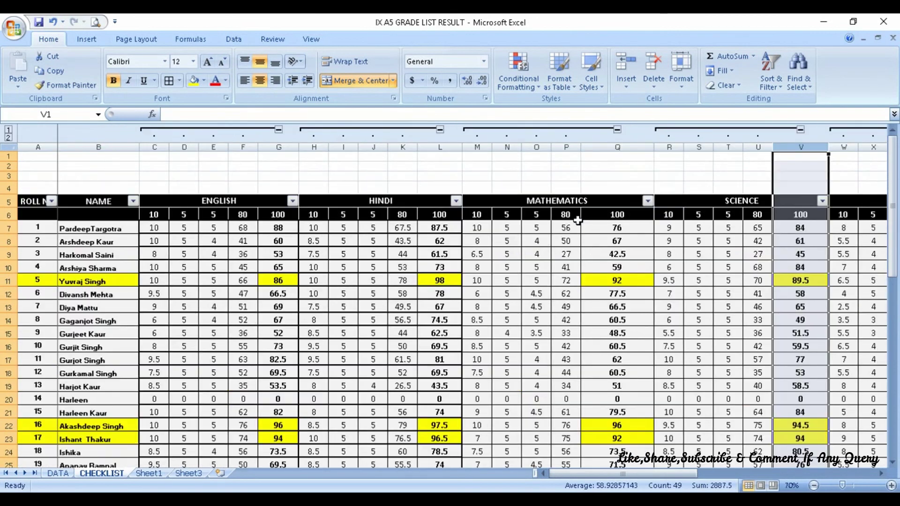
mouse_move(608, 474)
left_mouse_down()
mouse_move(637, 481)
mouse_move(512, 481)
left_mouse_up()
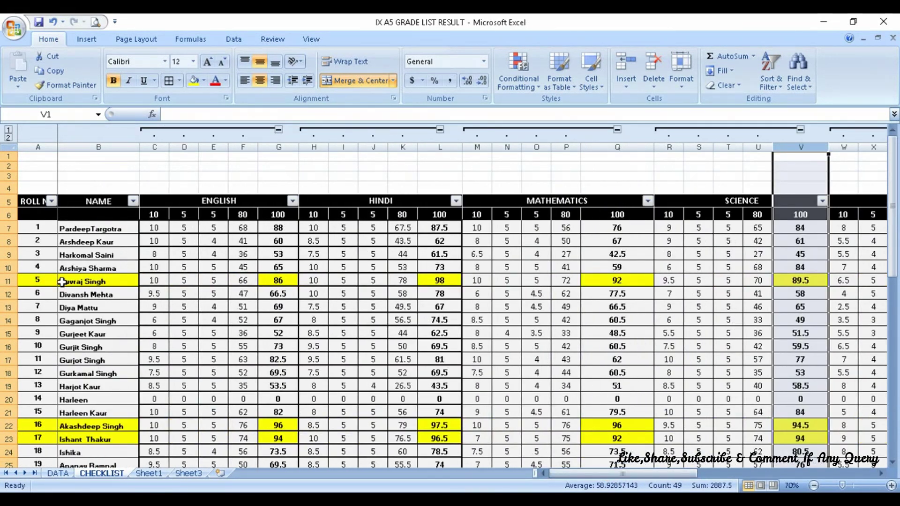
left_click(33, 281)
left_click_drag(34, 281, 895, 280)
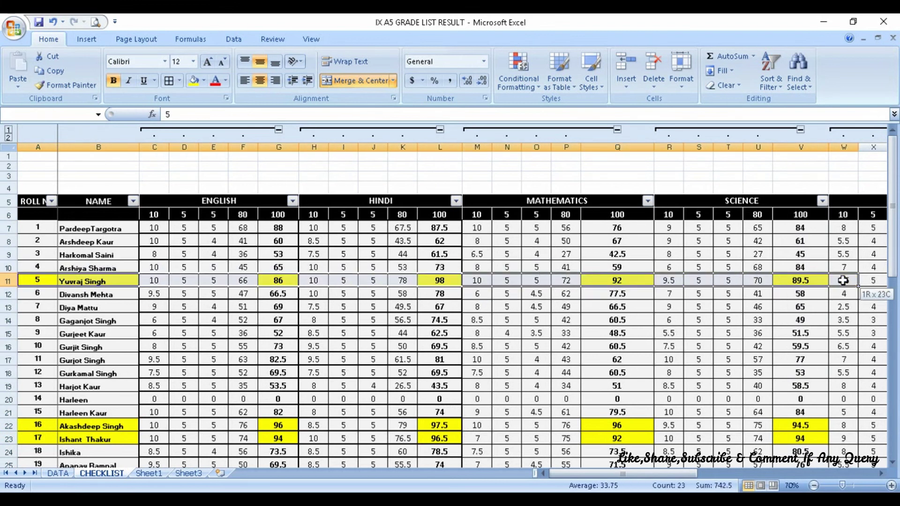
left_click_drag(895, 280, 812, 280)
left_click(194, 80)
Fill rows 22 and 23 (rolls 16 and 17) yellow across all columns
mouse_move(815, 425)
left_mouse_down()
mouse_move(532, 439)
mouse_move(2, 436)
left_mouse_up()
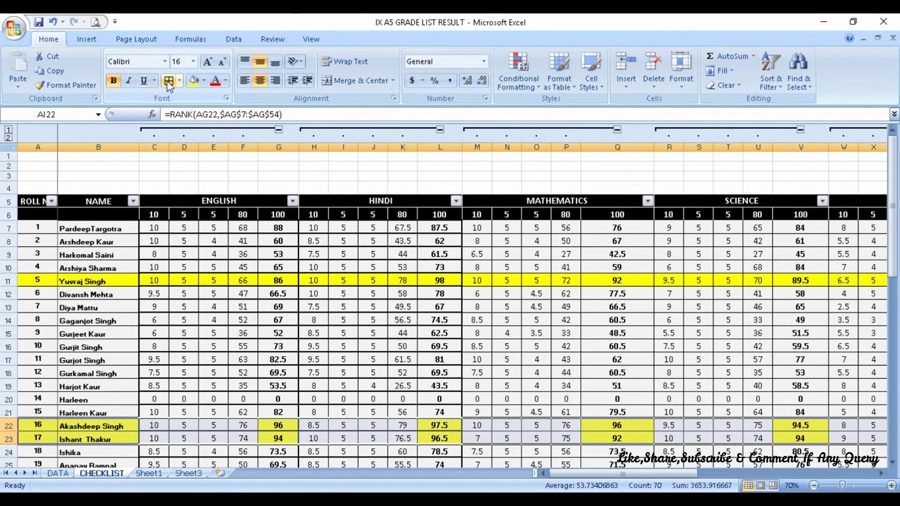
left_click(194, 81)
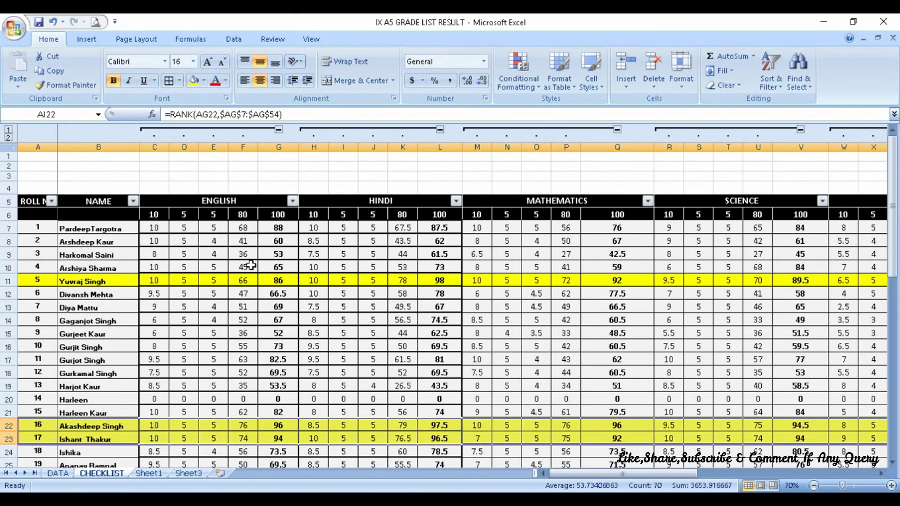
scroll(252, 265, "up", 2)
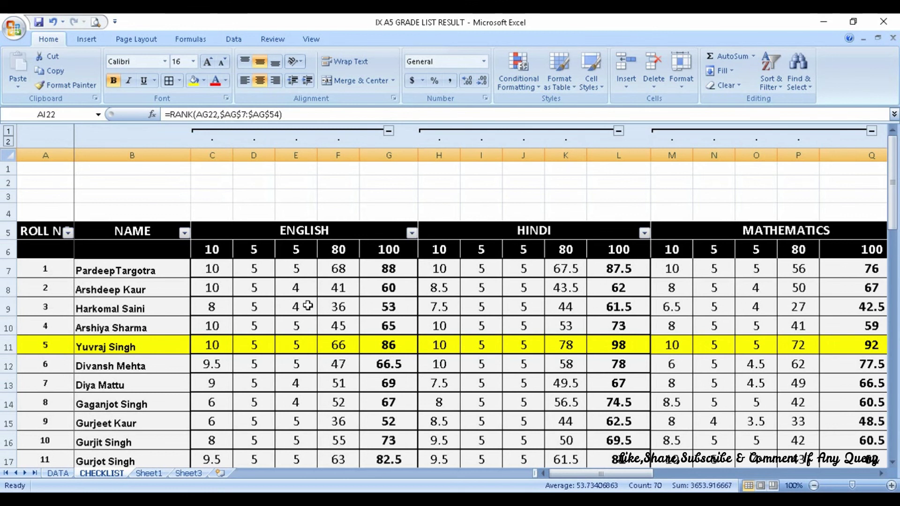
Switch the CHECKLIST sheet to landscape orientation through Print Preview's Page Setup
left_click(407, 312)
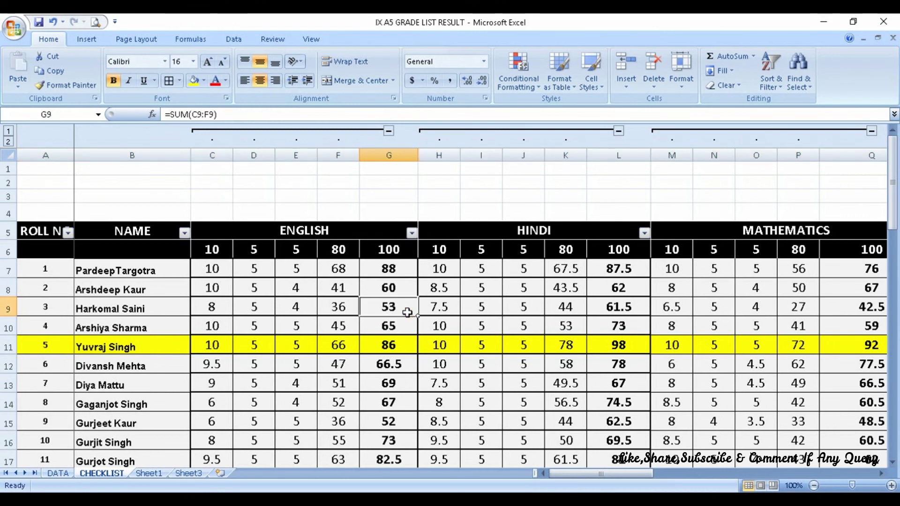
key("ctrl+F2")
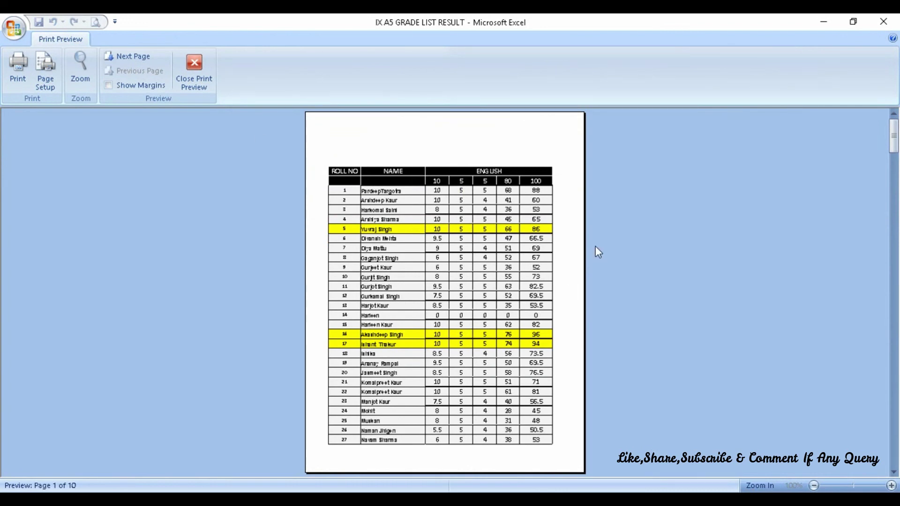
scroll(468, 295, "down", 2)
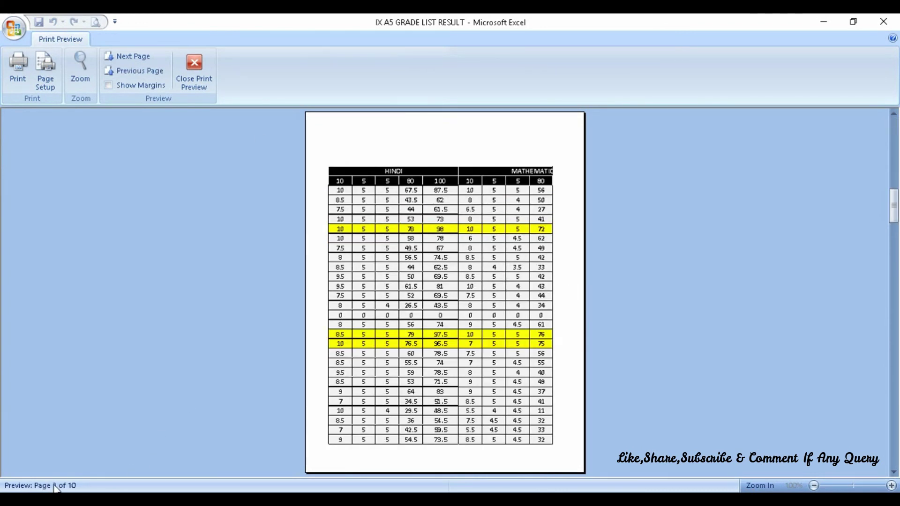
left_click(45, 71)
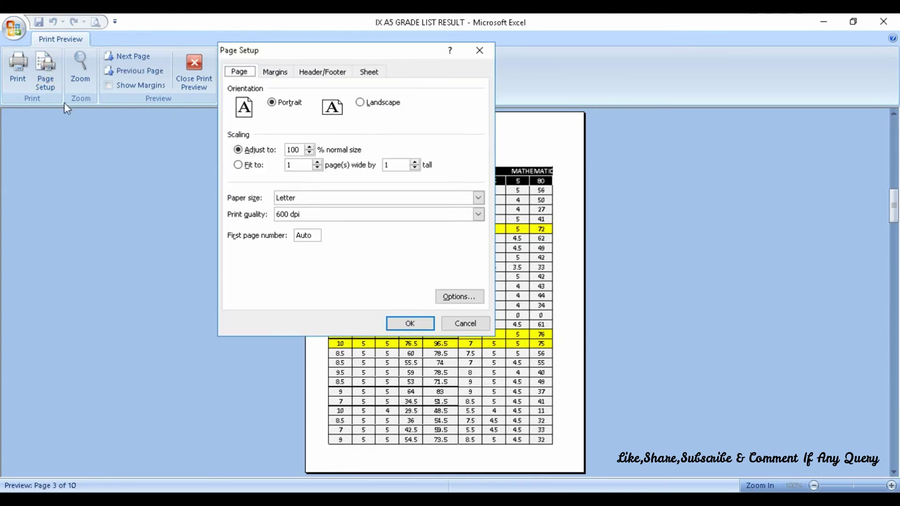
left_click(379, 103)
left_click(419, 323)
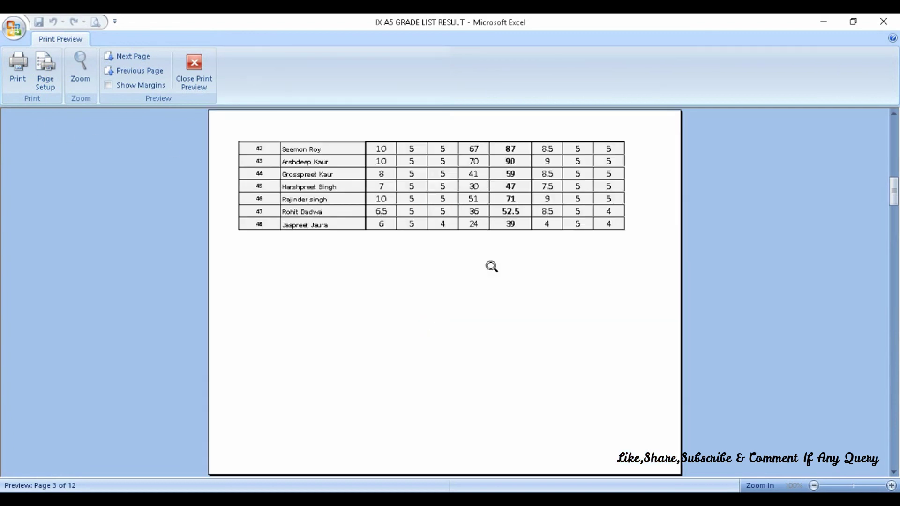
left_click(195, 68)
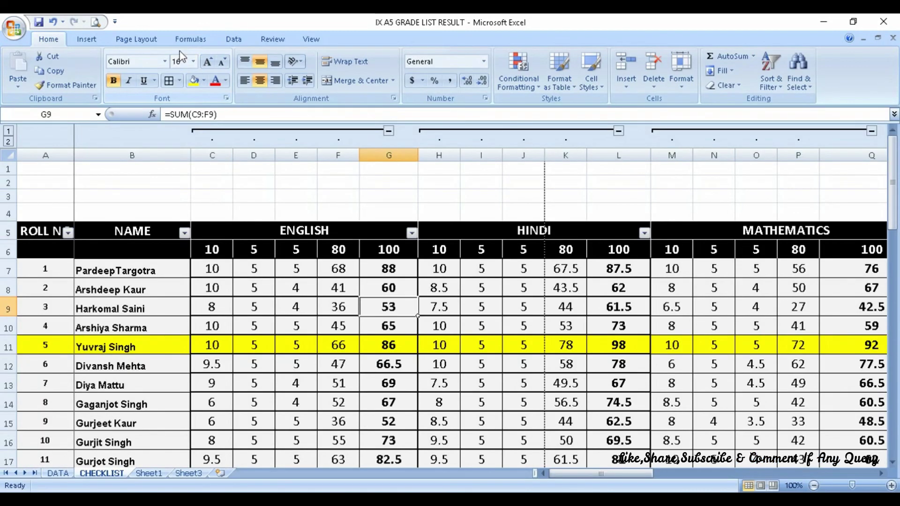
left_click(144, 34)
Confirm Landscape orientation on the Page Layout tab and review the print preview pages
left_click(136, 78)
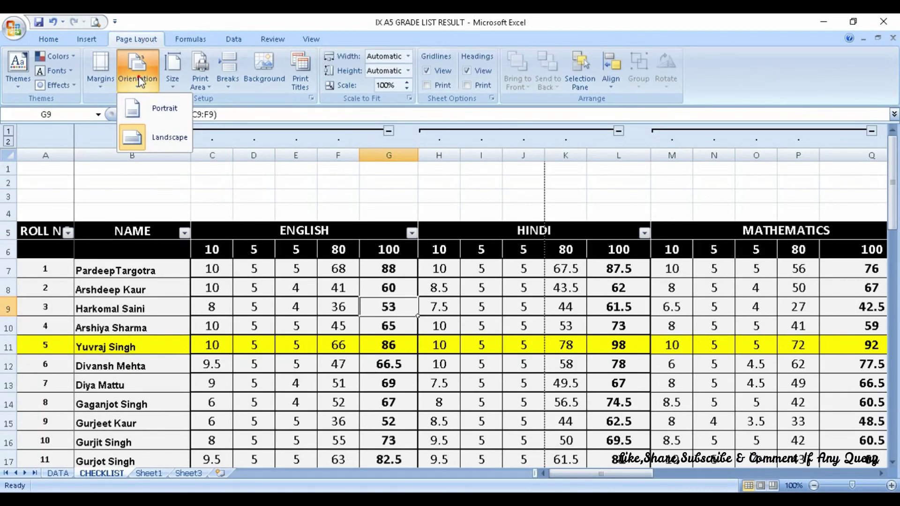
left_click(154, 140)
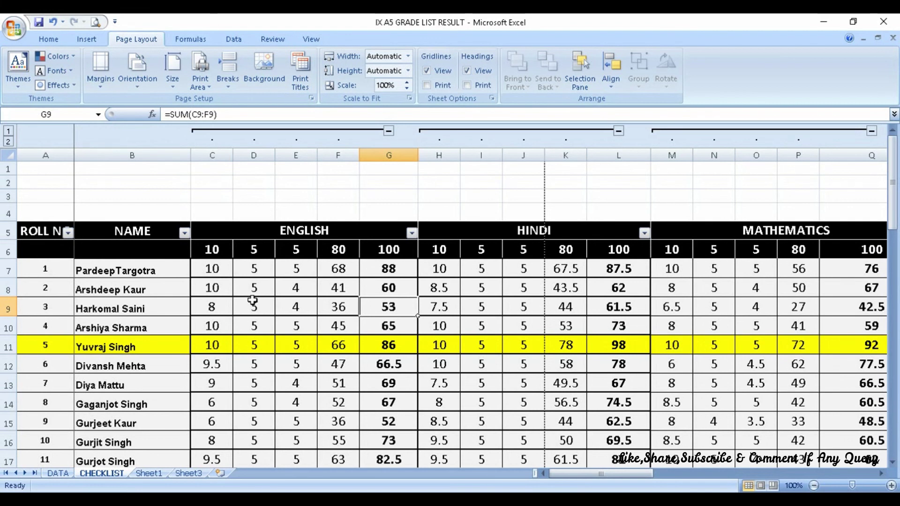
key("ctrl+F2")
scroll(255, 302, "down", 1)
scroll(255, 302, "down", 2)
scroll(254, 302, "down", 2)
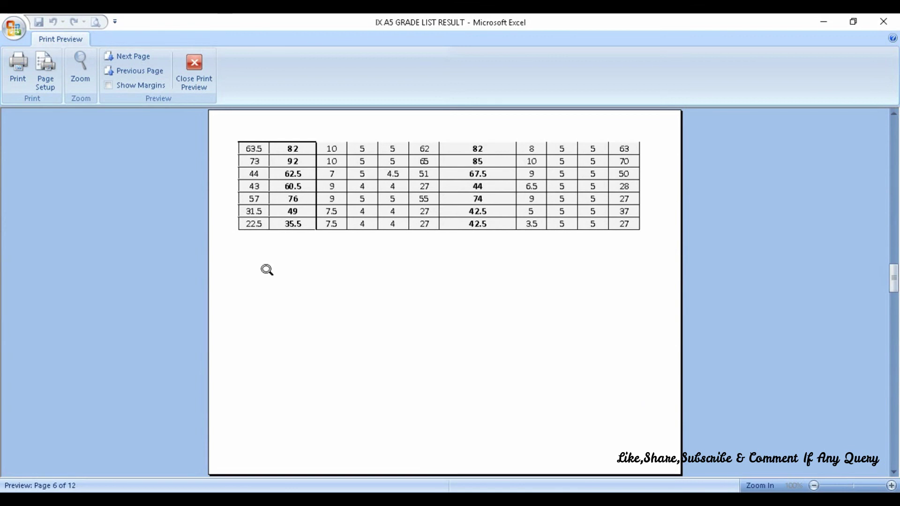
left_click(194, 80)
scroll(306, 138, "down", 3, "ctrl")
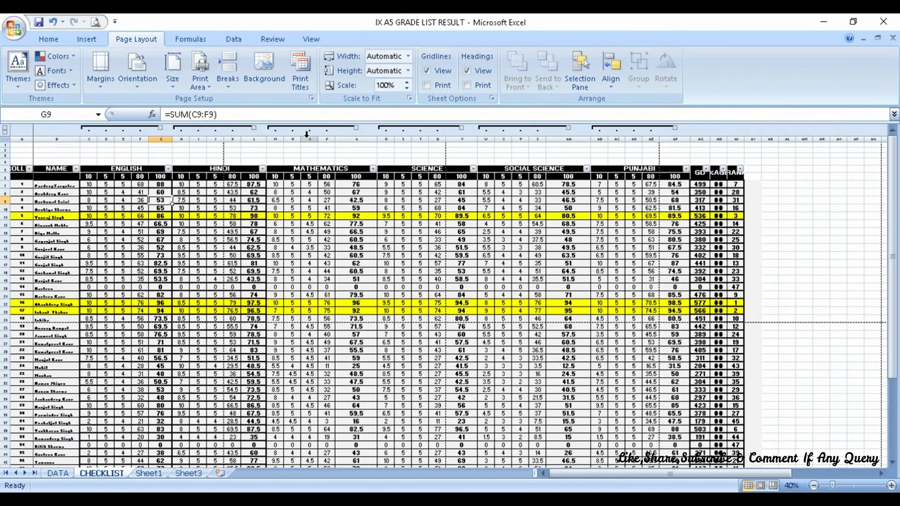
scroll(306, 139, "down", 2, "ctrl")
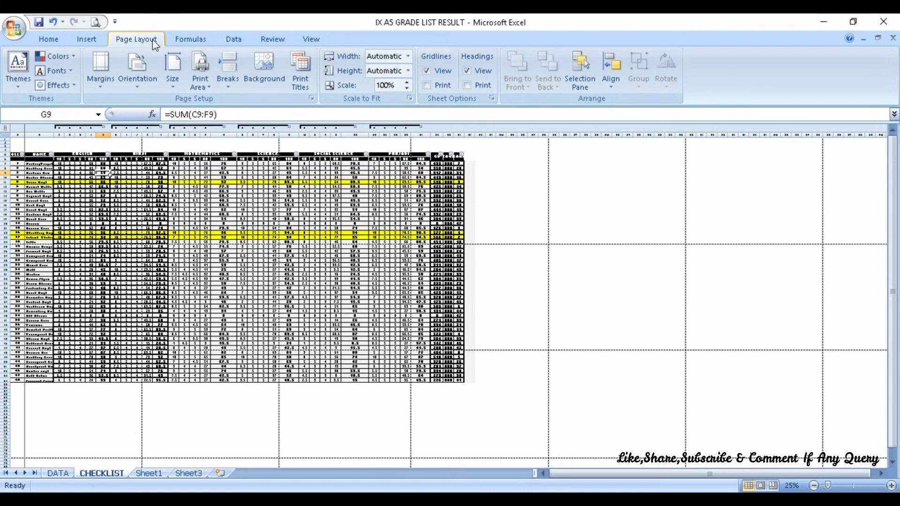
Lower the Scale to Fit print scale from 100% down to 40%
left_click(407, 88)
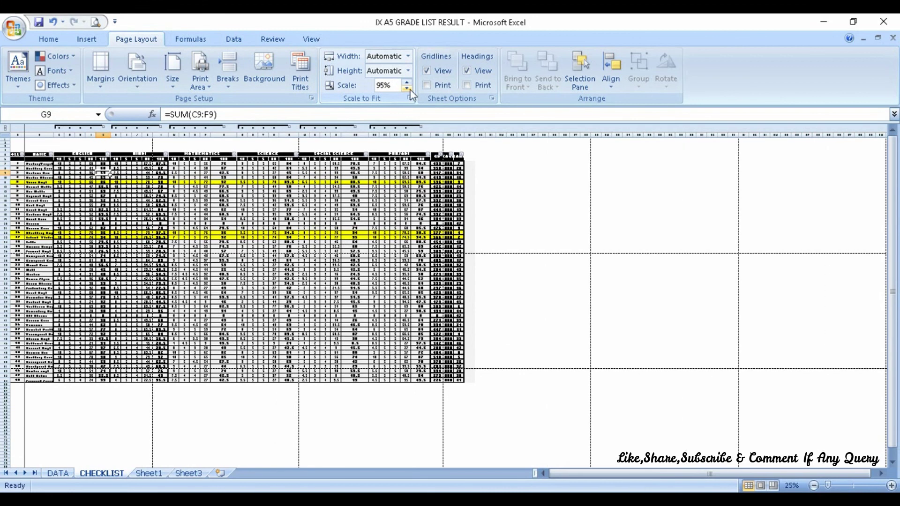
left_click(407, 90)
left_click(407, 90)
left_click(407, 90)
left_click(408, 90)
left_click(407, 90)
left_click(407, 90)
left_click(407, 90)
left_click(407, 90)
left_click(407, 90)
left_click(407, 90)
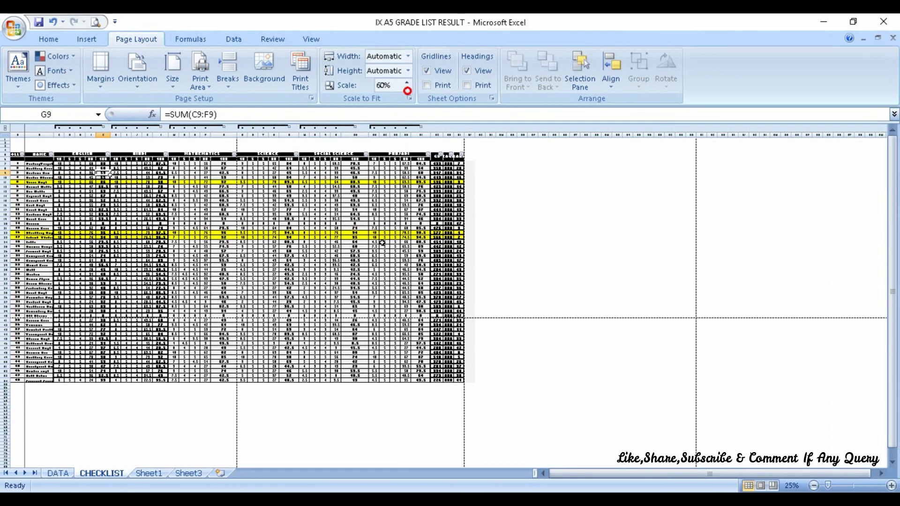
left_click(406, 89)
left_click(406, 89)
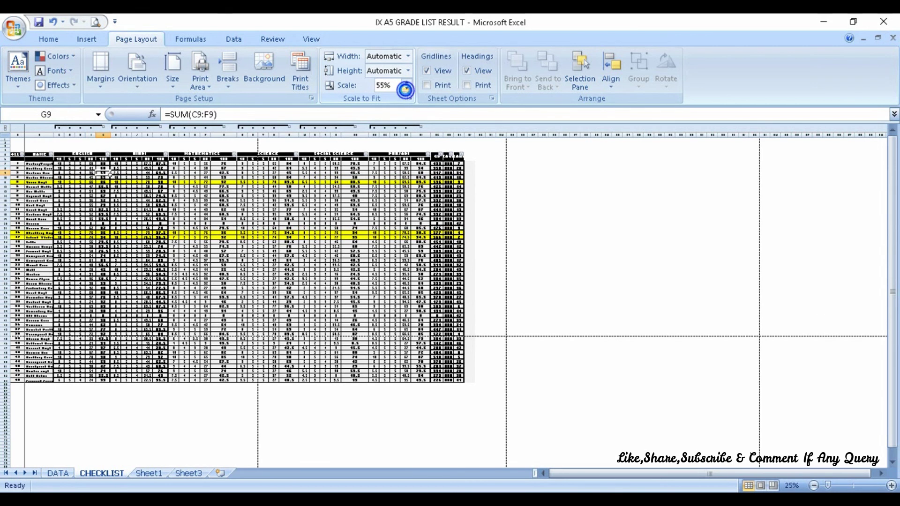
left_click(406, 89)
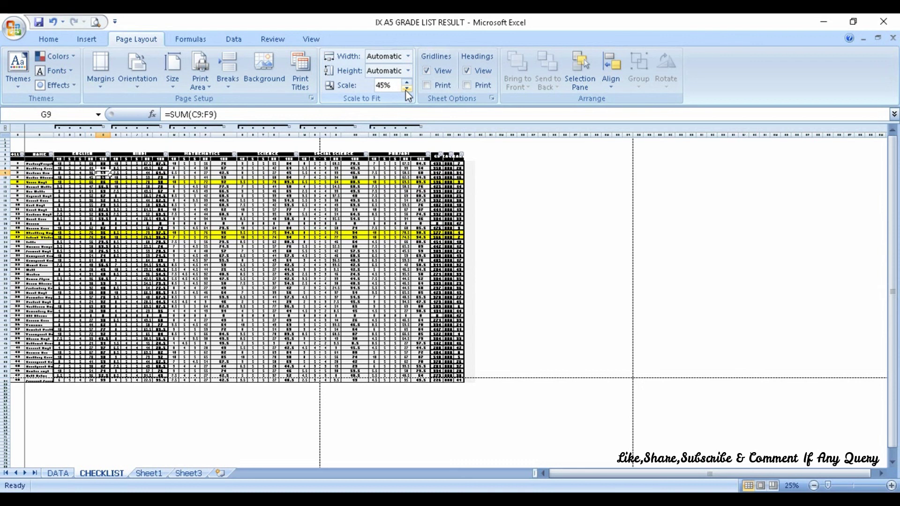
left_click(407, 89)
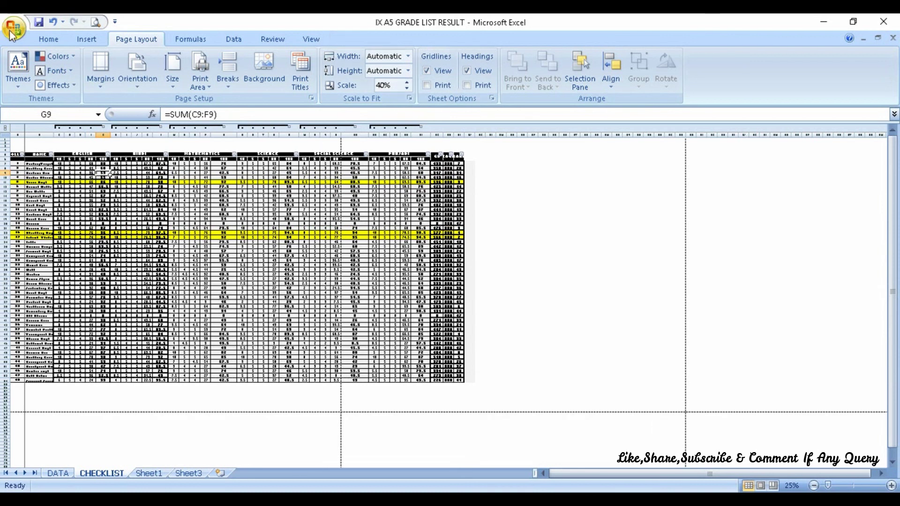
left_click(95, 22)
left_click(322, 259)
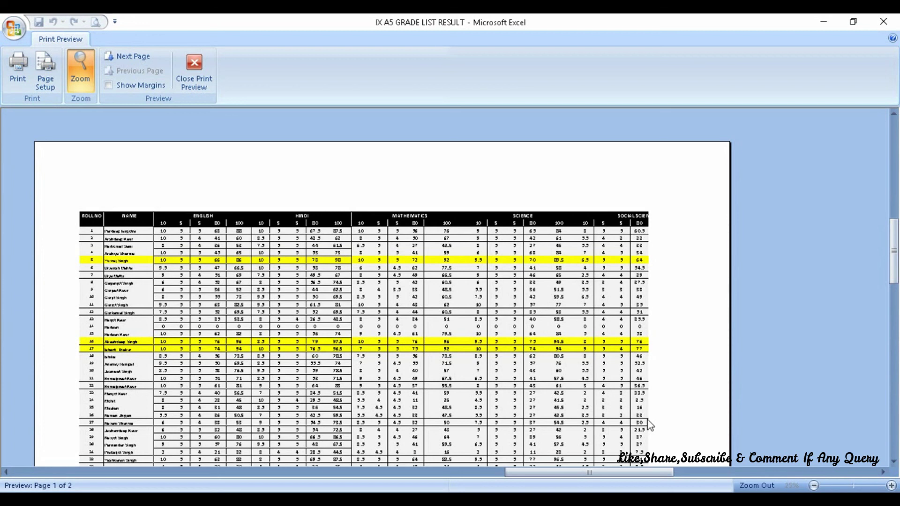
left_click(194, 70)
scroll(384, 399, "up", 3)
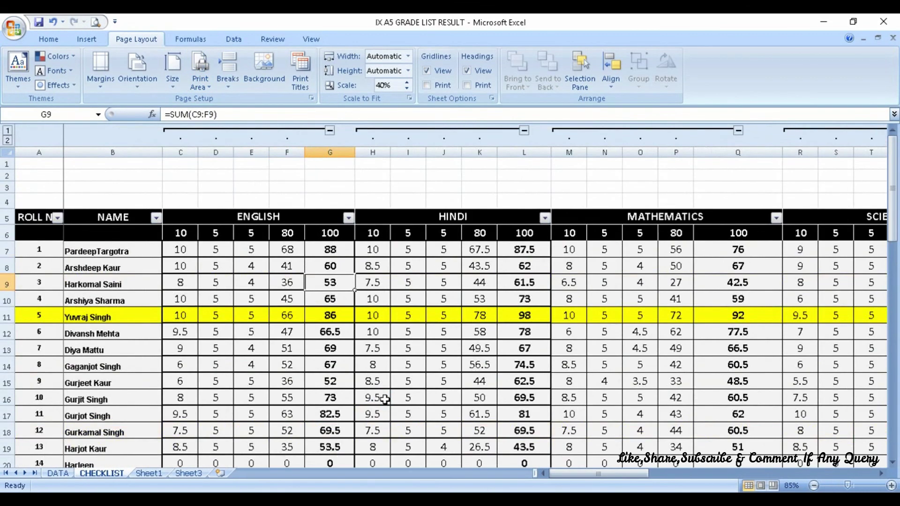
Scroll below the student list and check the empty cells in row 58
scroll(384, 399, "down", 5)
scroll(384, 399, "down", 5)
scroll(385, 398, "down", 6)
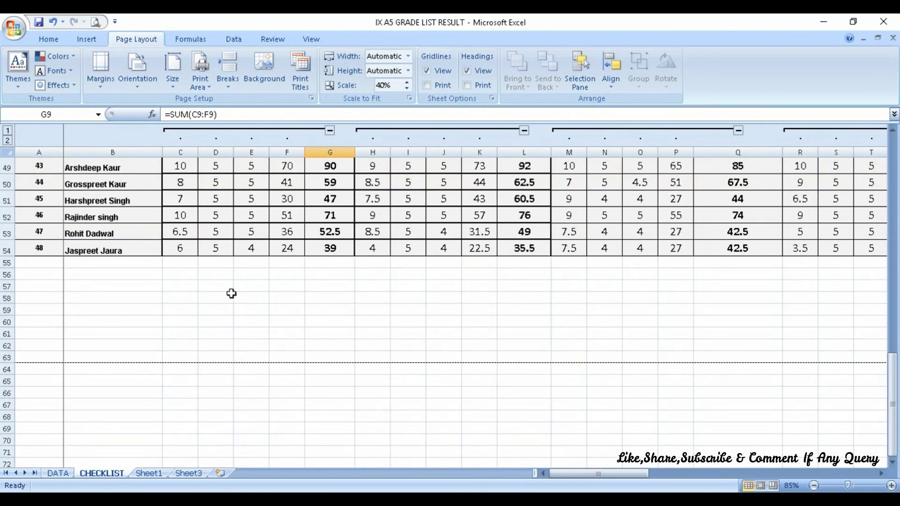
left_click(413, 294)
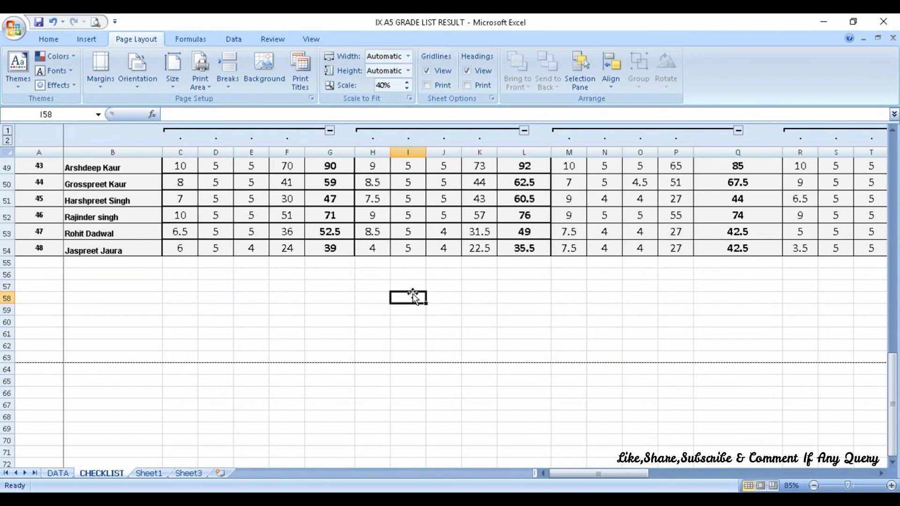
left_click(442, 300)
left_click(489, 300)
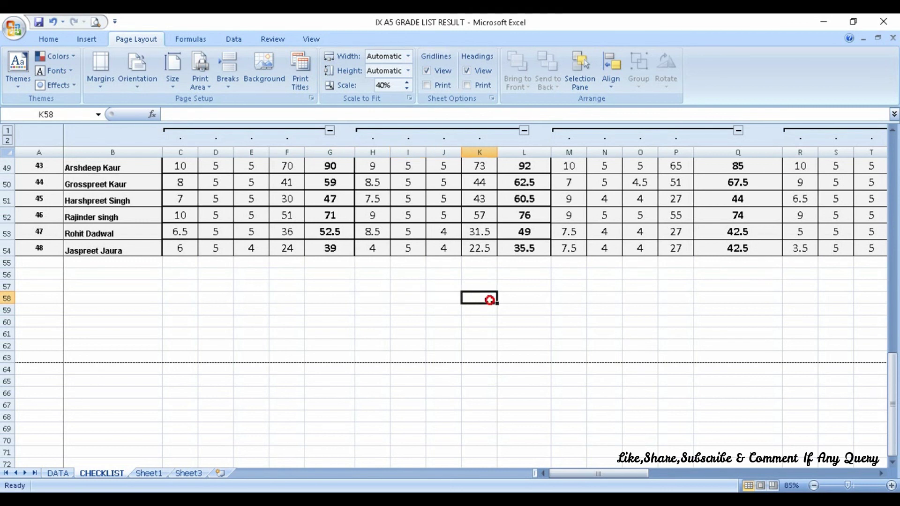
left_click(516, 300)
left_click(562, 298)
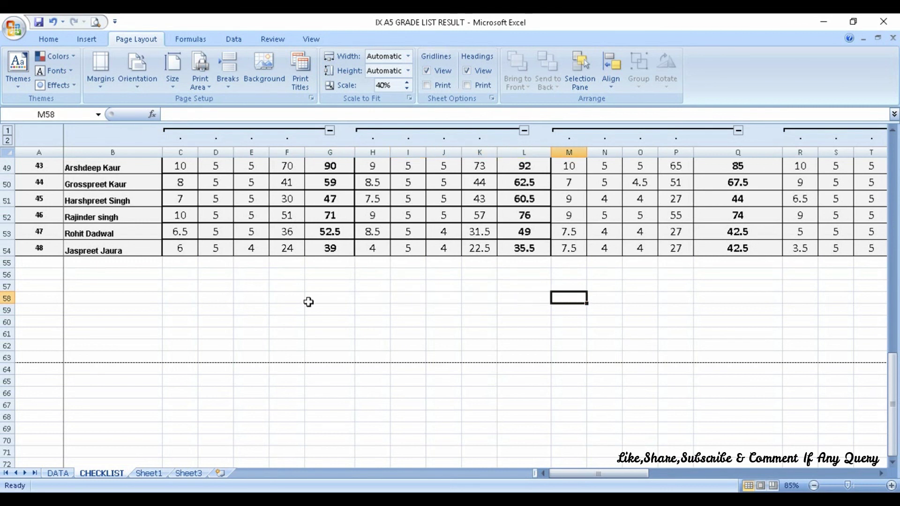
scroll(326, 329, "up", 1)
scroll(326, 329, "up", 1)
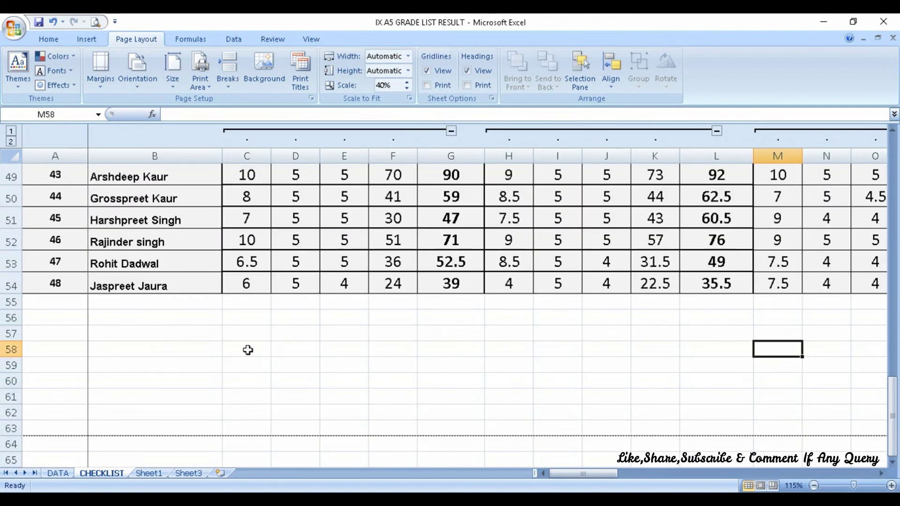
Merge & Center C58:D58, C59:D59, C60:D60 and C61:D61 into single cells
left_click_drag(248, 350, 289, 350)
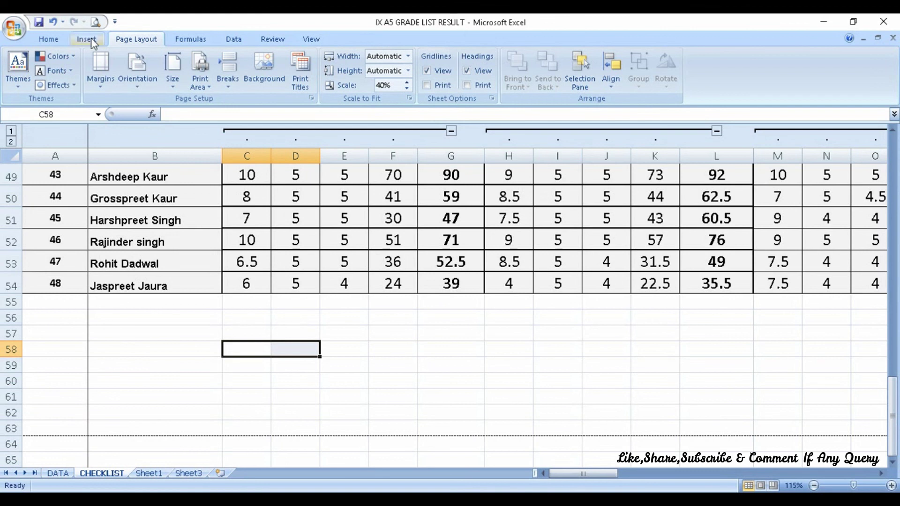
left_click(54, 41)
left_click(359, 81)
mouse_move(247, 365)
left_mouse_down()
mouse_move(295, 364)
mouse_move(293, 379)
left_mouse_up()
left_click(344, 90)
left_click(358, 81)
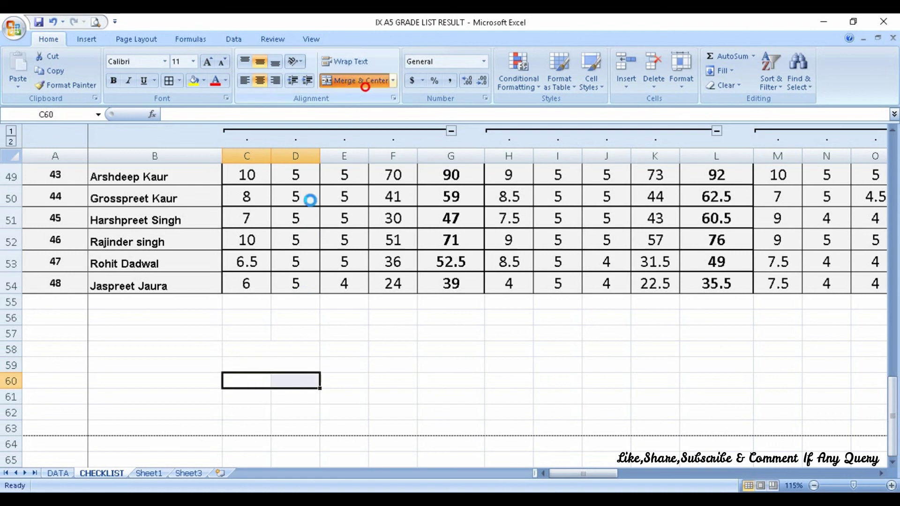
left_click_drag(242, 396, 293, 396)
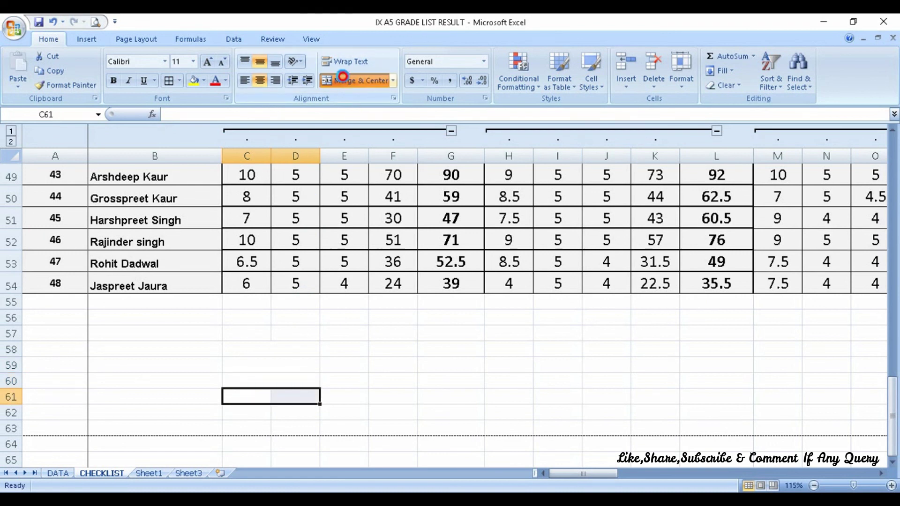
left_click(357, 81)
left_click(251, 365)
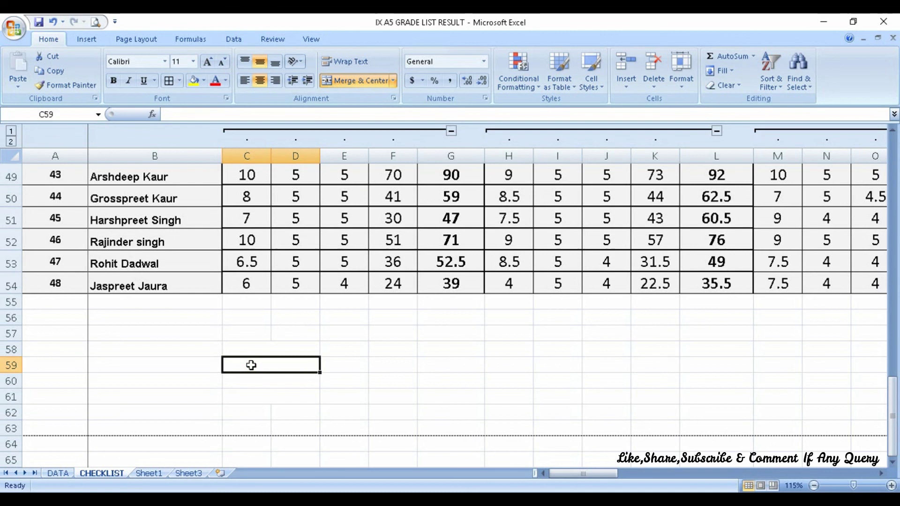
Enter the labels TOTAL STUDENTS, APPEARED and PASSED in C59 to C61
type("TAL  STUDENTS")
key("Return")
type("AAP")
key("BackSpace")
key("BackSpace")
type("PPREA")
key("BackSpace")
key("BackSpace")
key("BackSpace")
type("EAT")
key("BackSpace")
type("RED")
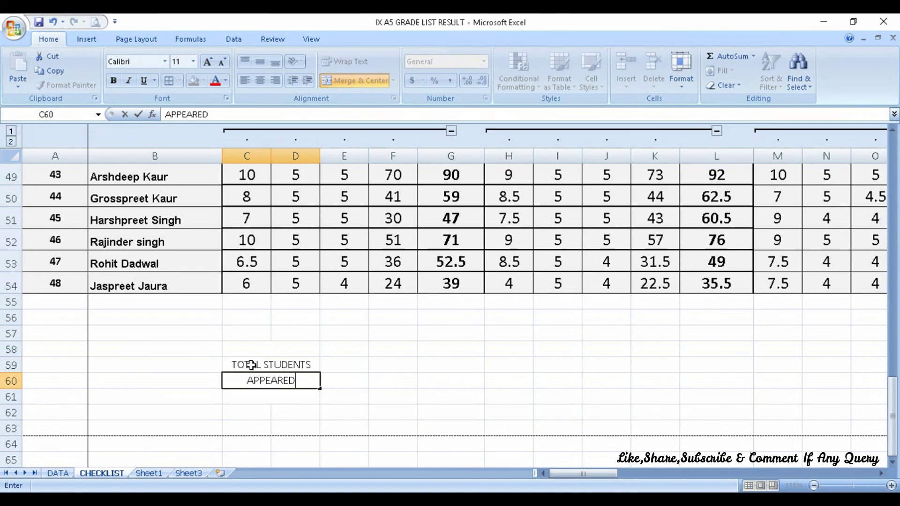
key("Return")
type("PASS")
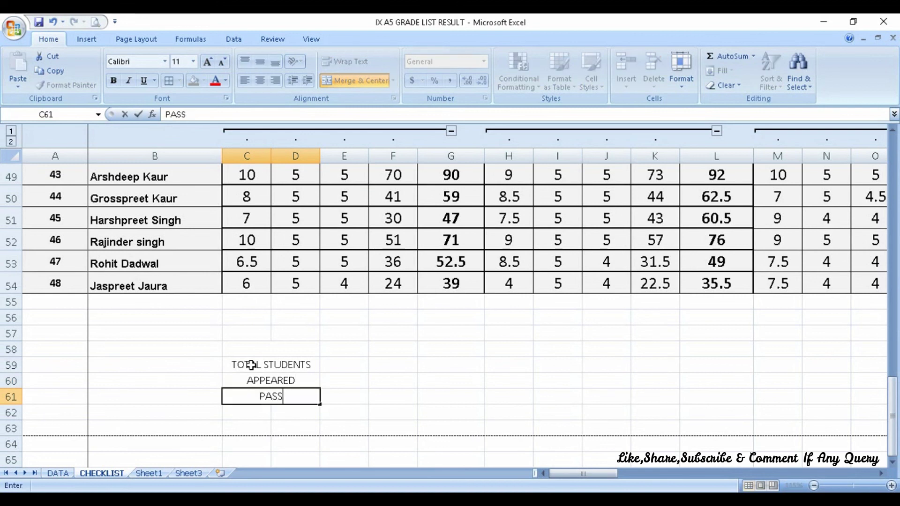
type("ED")
key("Return")
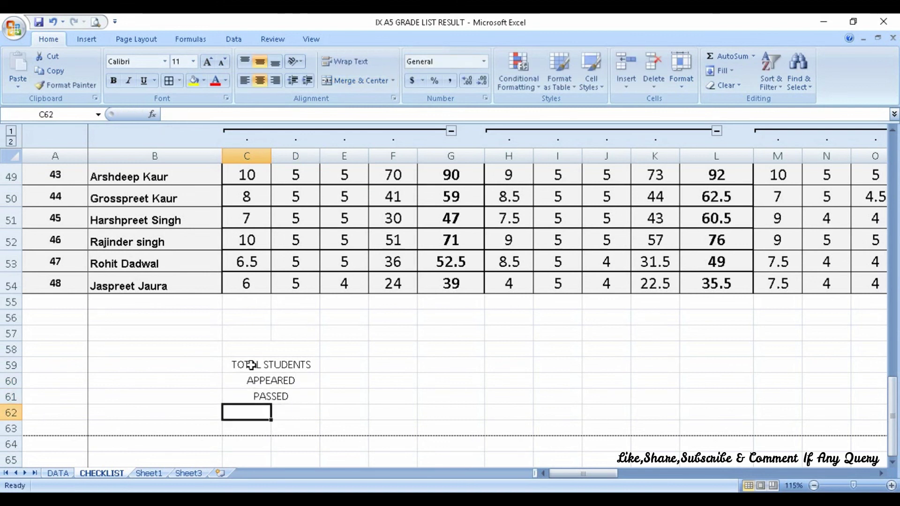
Make the C59:E61 summary block bold with All Borders
left_click_drag(251, 365, 329, 397)
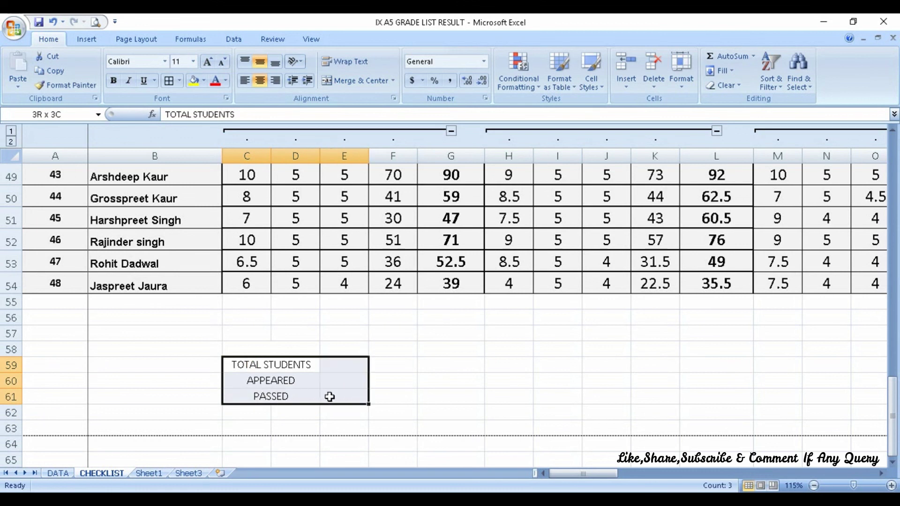
left_click(113, 81)
left_click(171, 81)
Start a new label beginning with 'RO' in G59
left_click(424, 393)
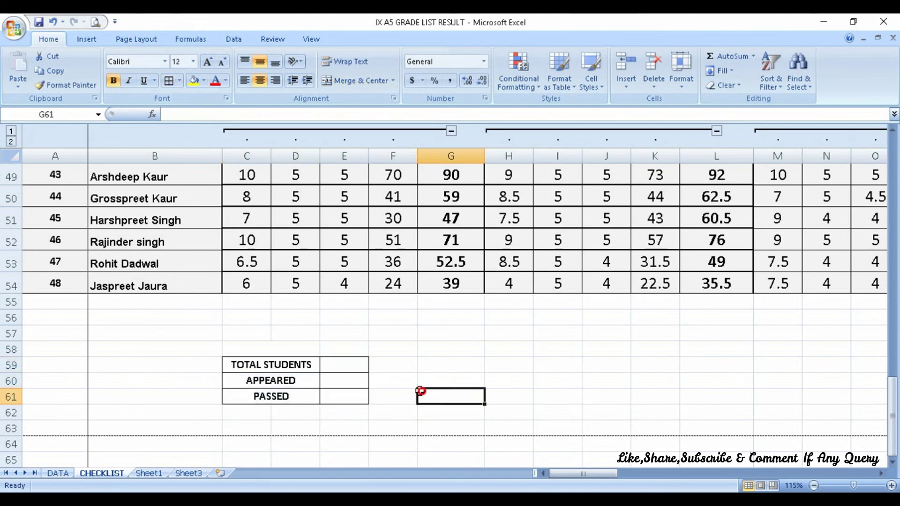
scroll(372, 378, "down", 3)
scroll(324, 293, "up", 1)
left_click(328, 308)
type("RO")
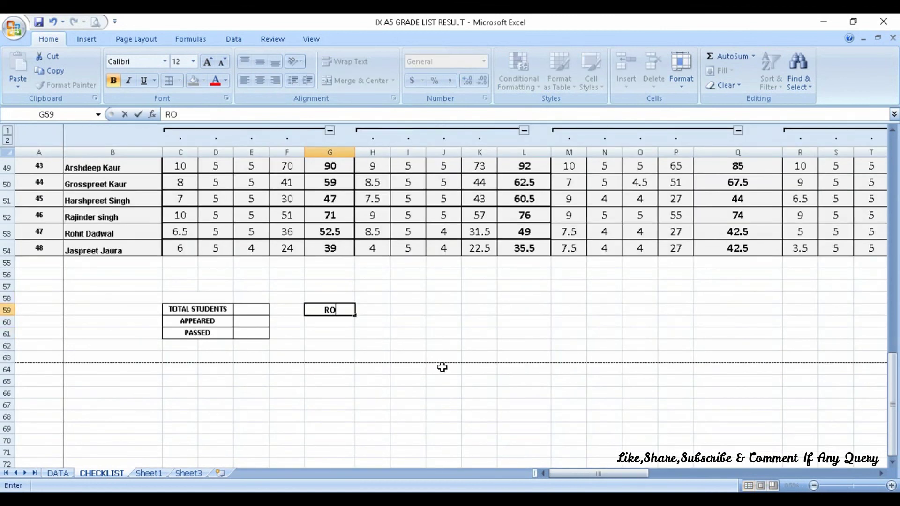